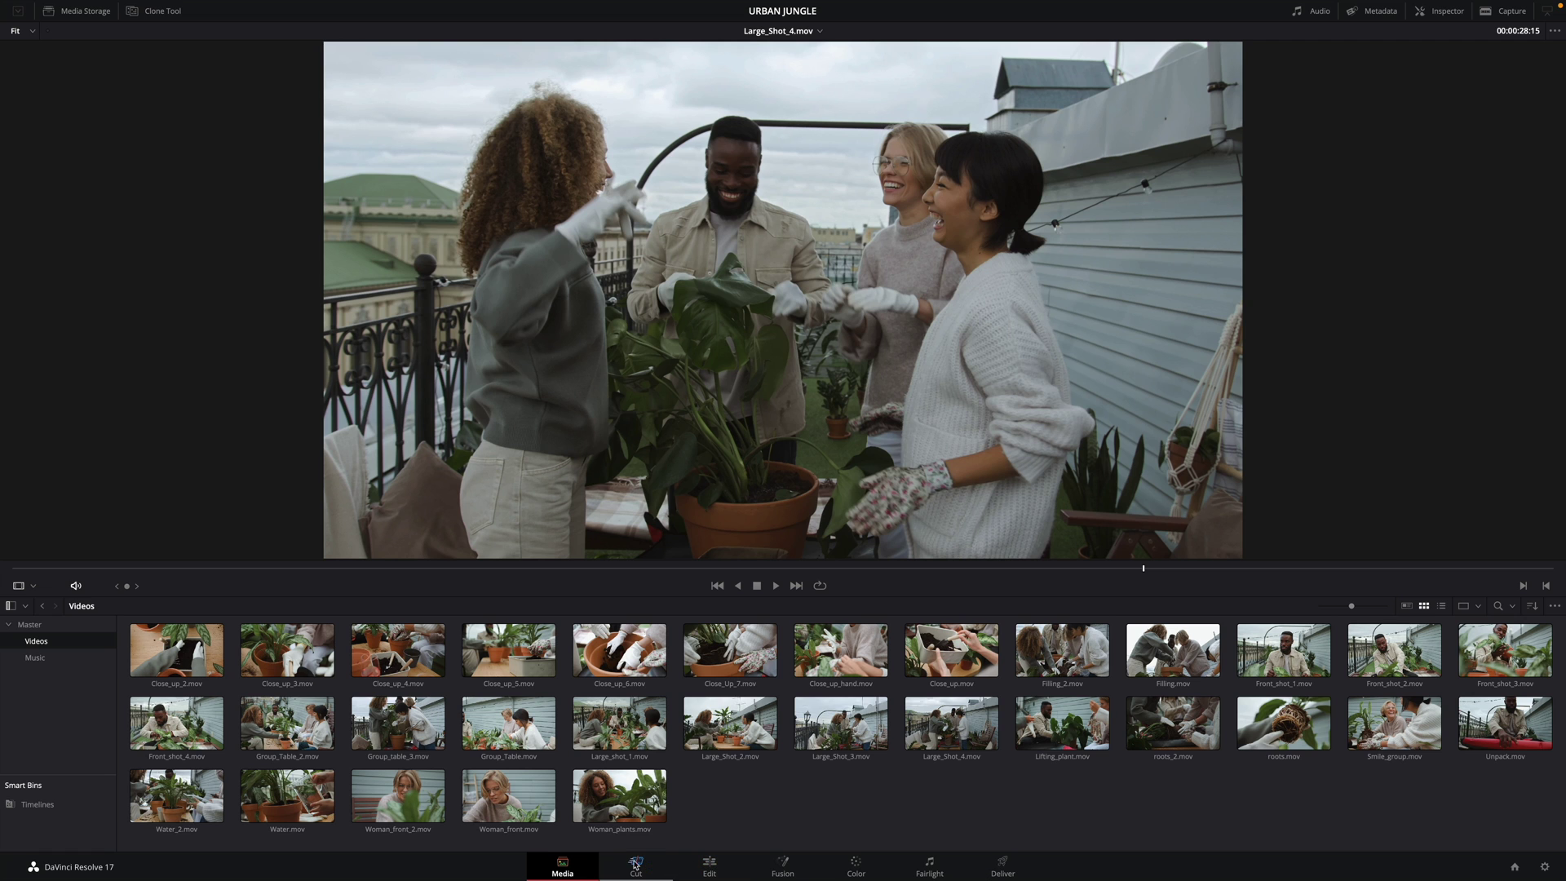
Switch from the Cut page to the Edit page, showing the URBAN JUNGLE project's empty timeline.
left_click(637, 866)
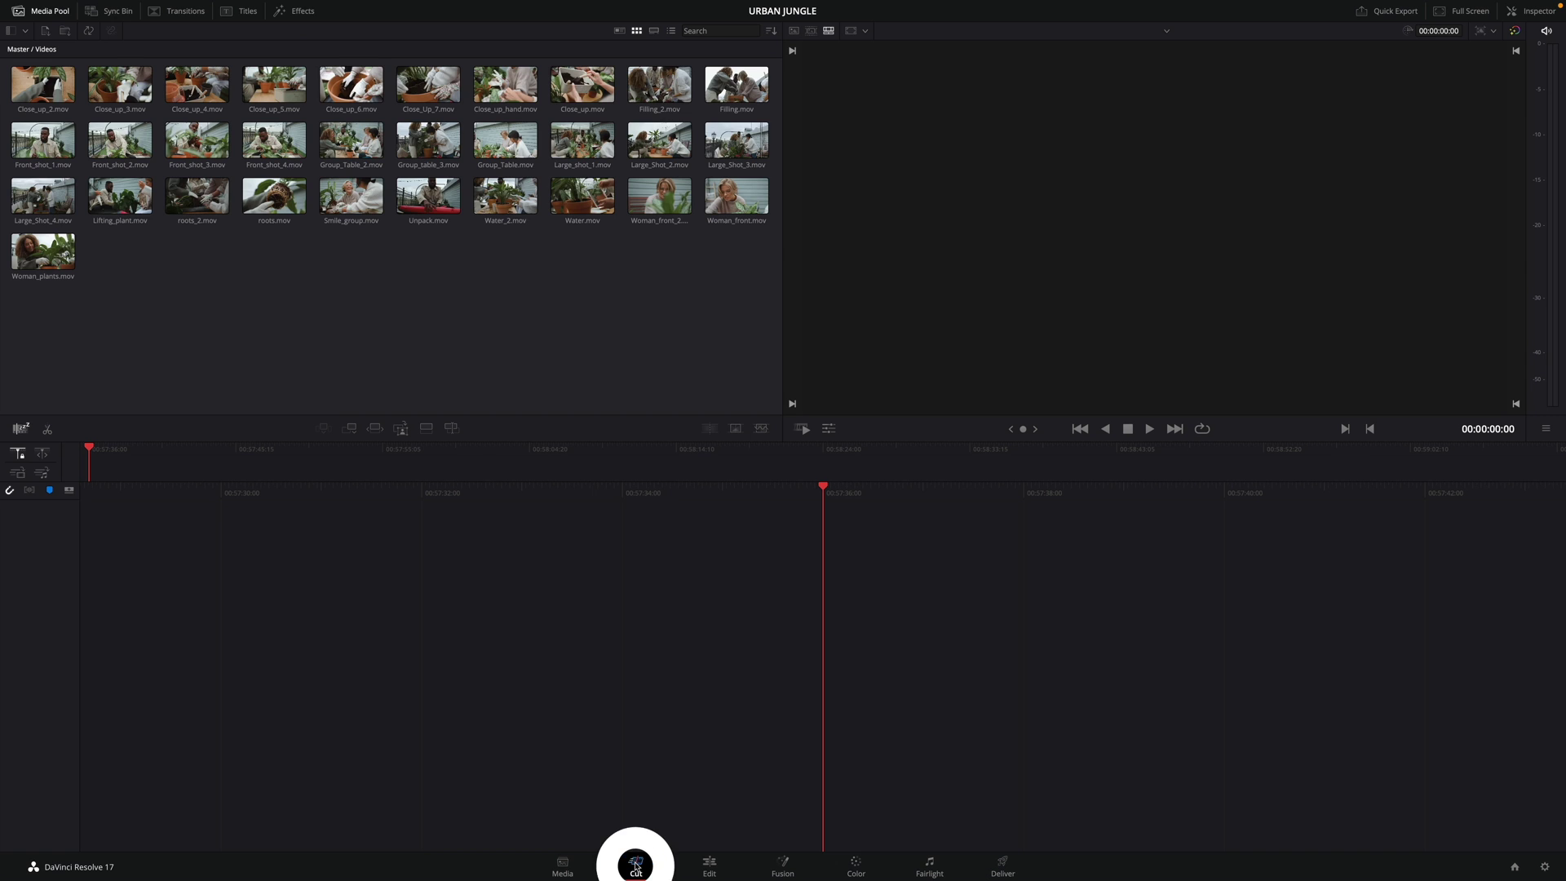
left_click(710, 866)
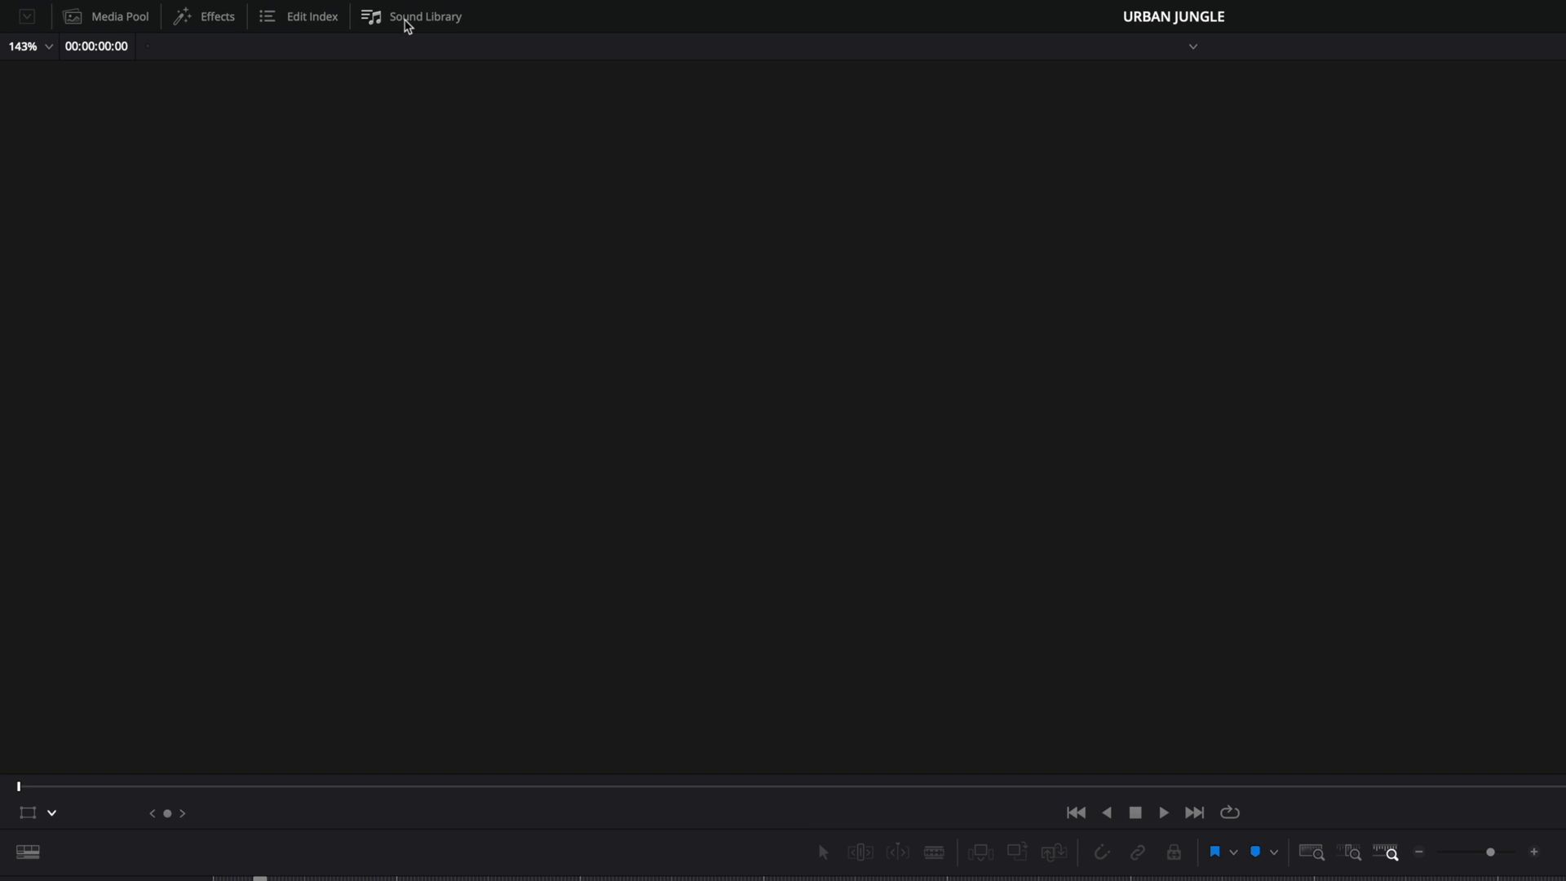
Show the Media Pool and glance at the Music bin before returning to the Videos bin.
left_click(110, 16)
left_click(61, 124)
left_click(57, 100)
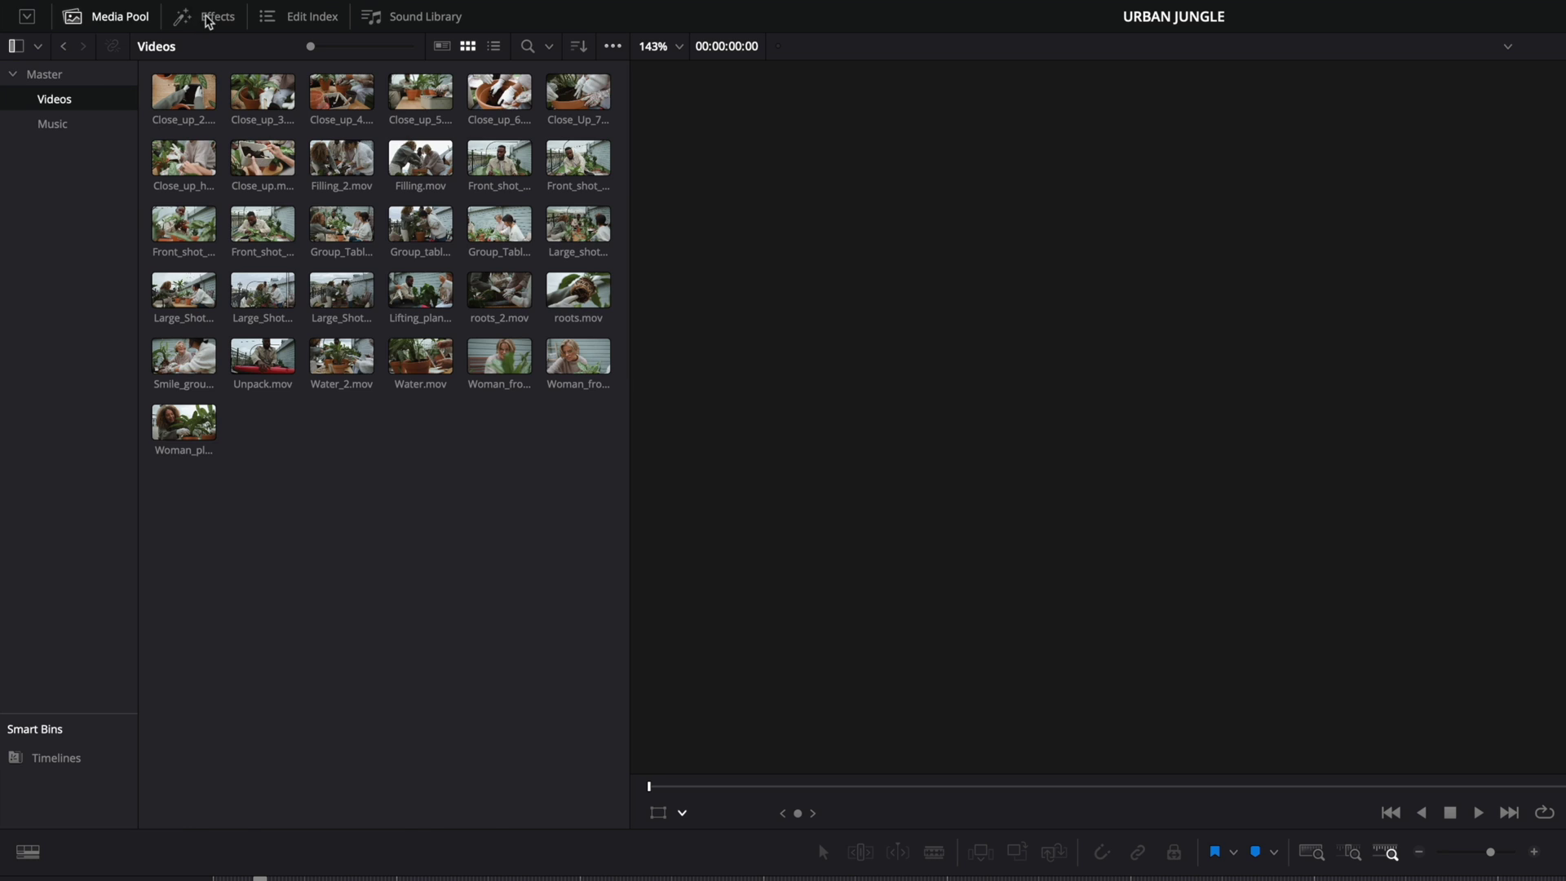
Open the Effects library and expand the Toolbox transitions, titles, effects and MotionVFX folders.
left_click(209, 18)
left_click(15, 77)
left_click(57, 102)
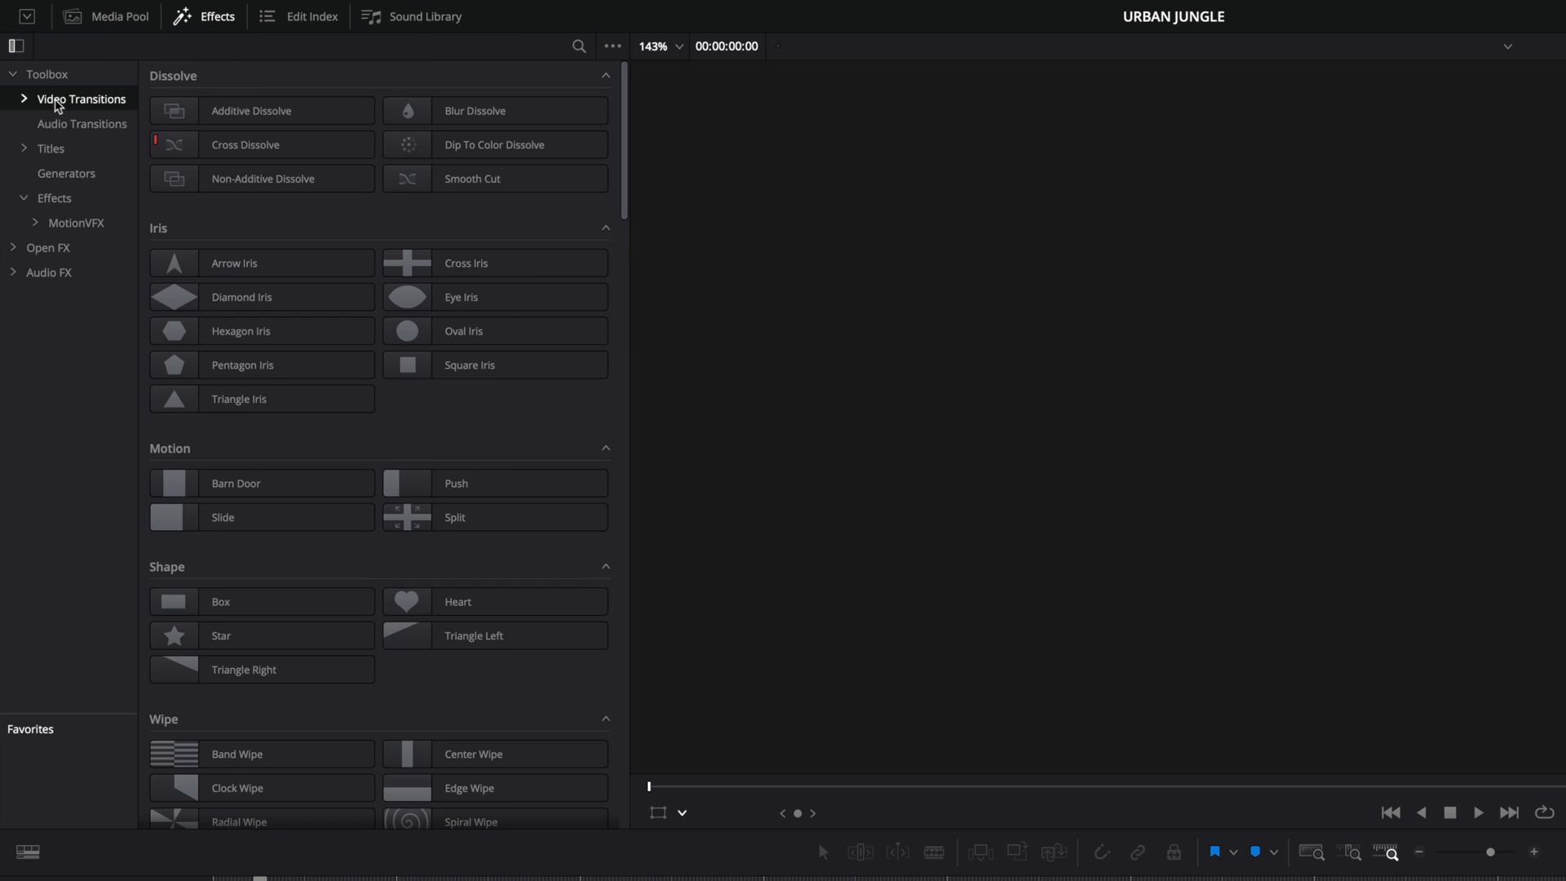
left_click(50, 149)
left_click(54, 198)
left_click(35, 223)
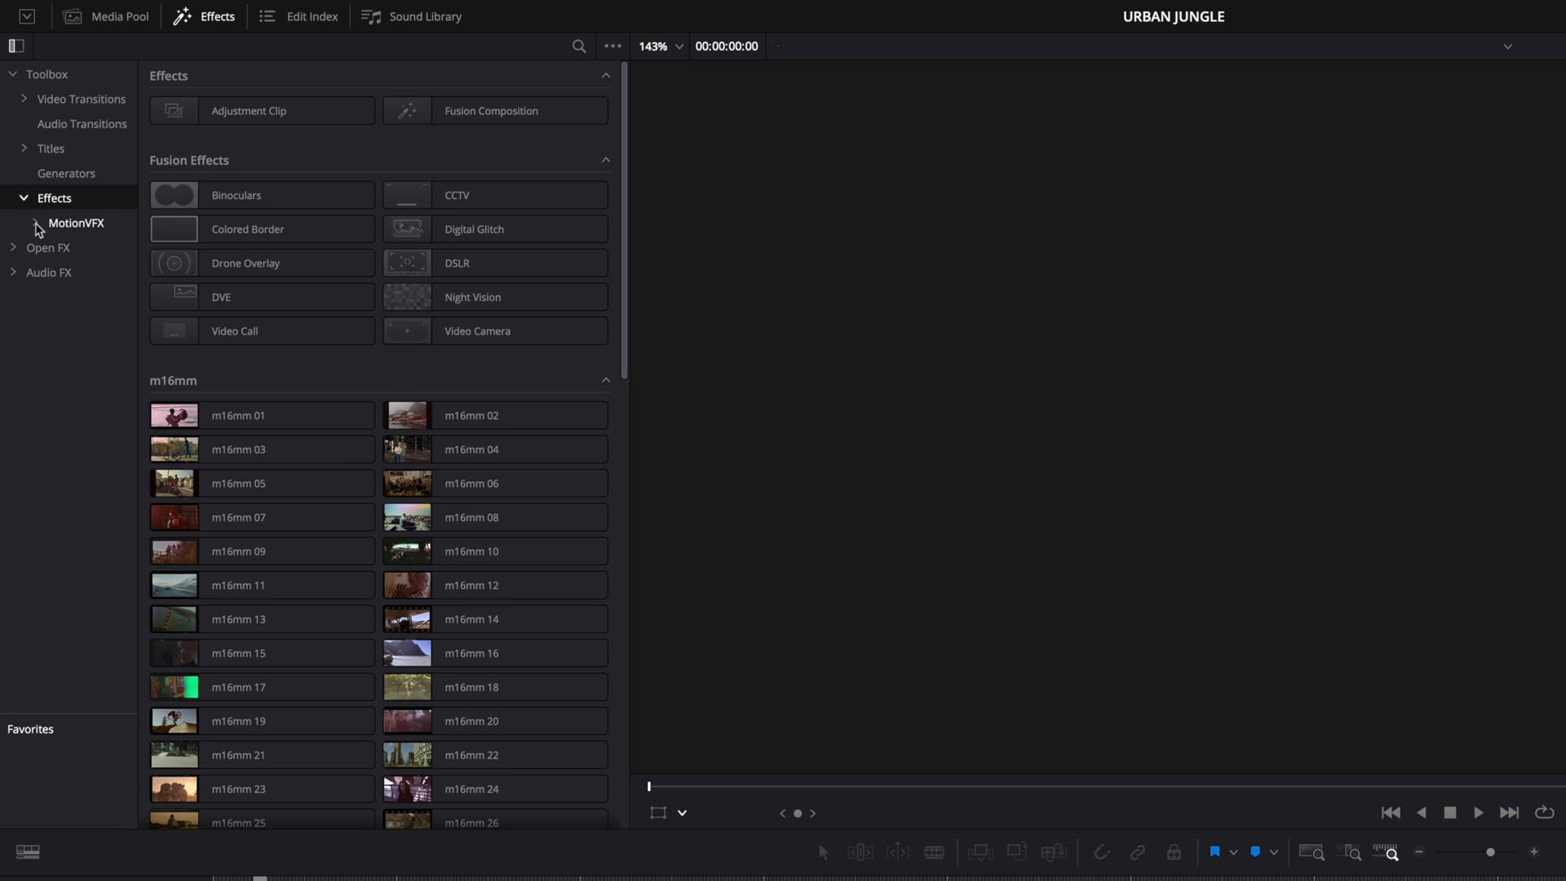
left_click(24, 148)
left_click(35, 173)
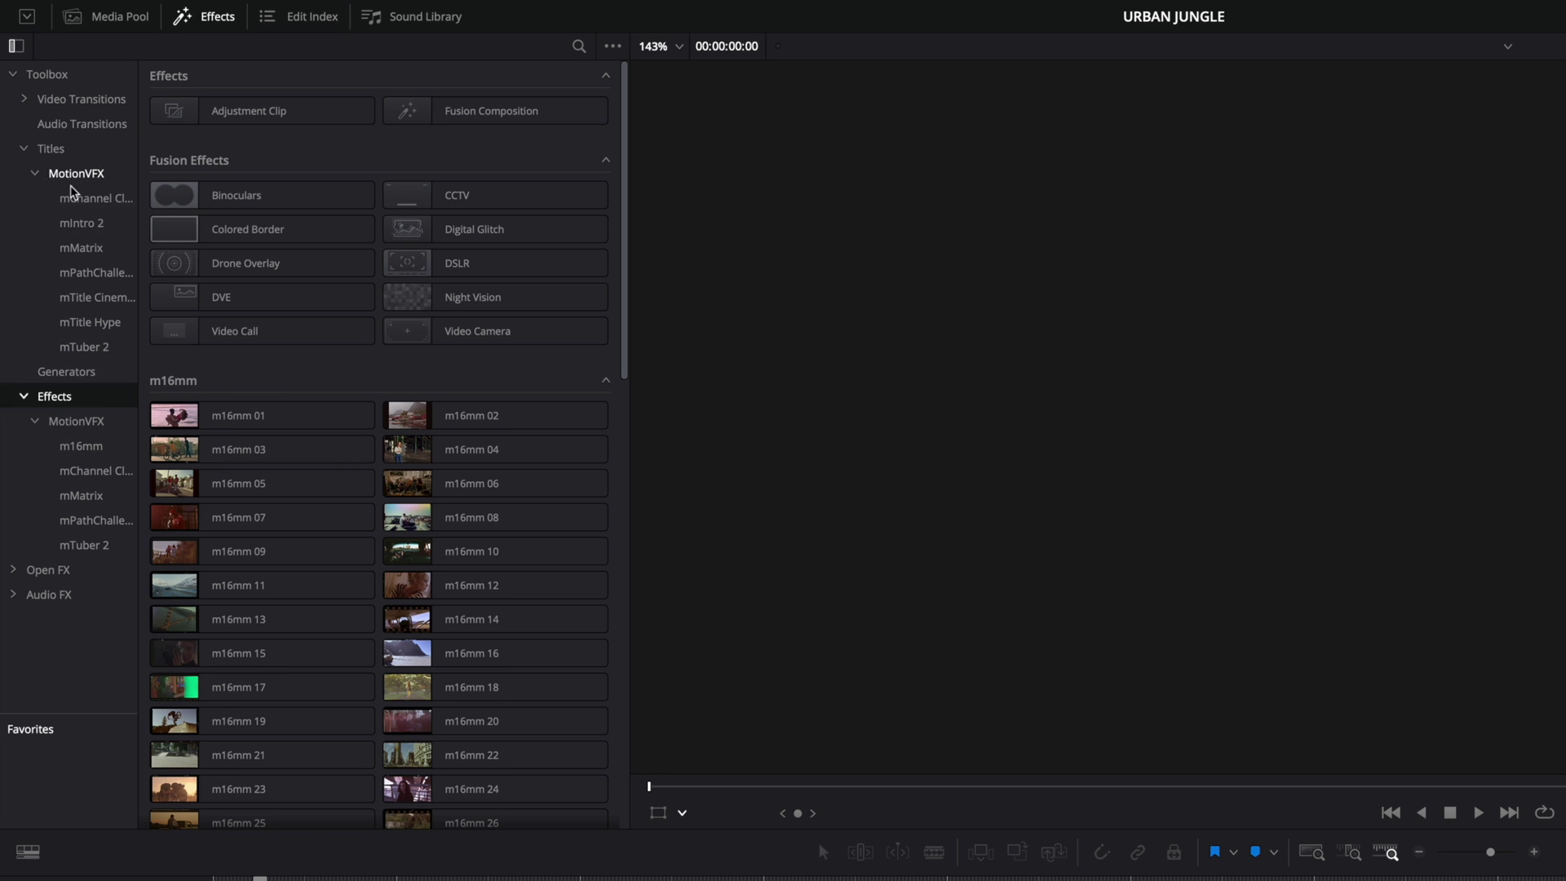
left_click(24, 99)
left_click(35, 123)
left_click_drag(128, 204, 196, 202)
View the mMatrix, mPathChallenge and mTitle Hype lists, then show the empty Edit Index.
left_click(81, 172)
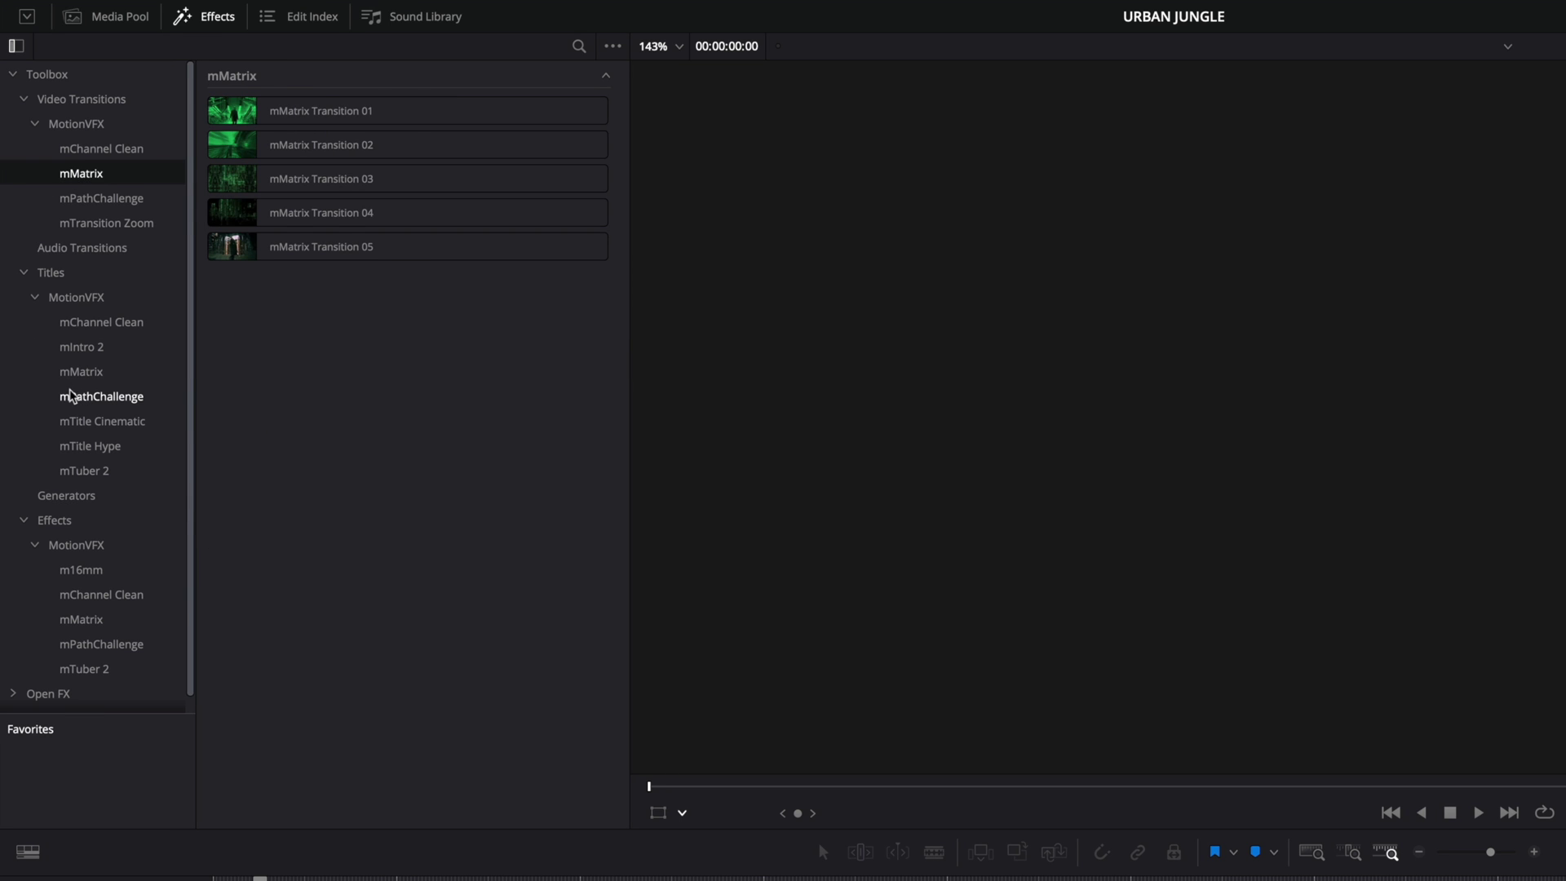
left_click(90, 396)
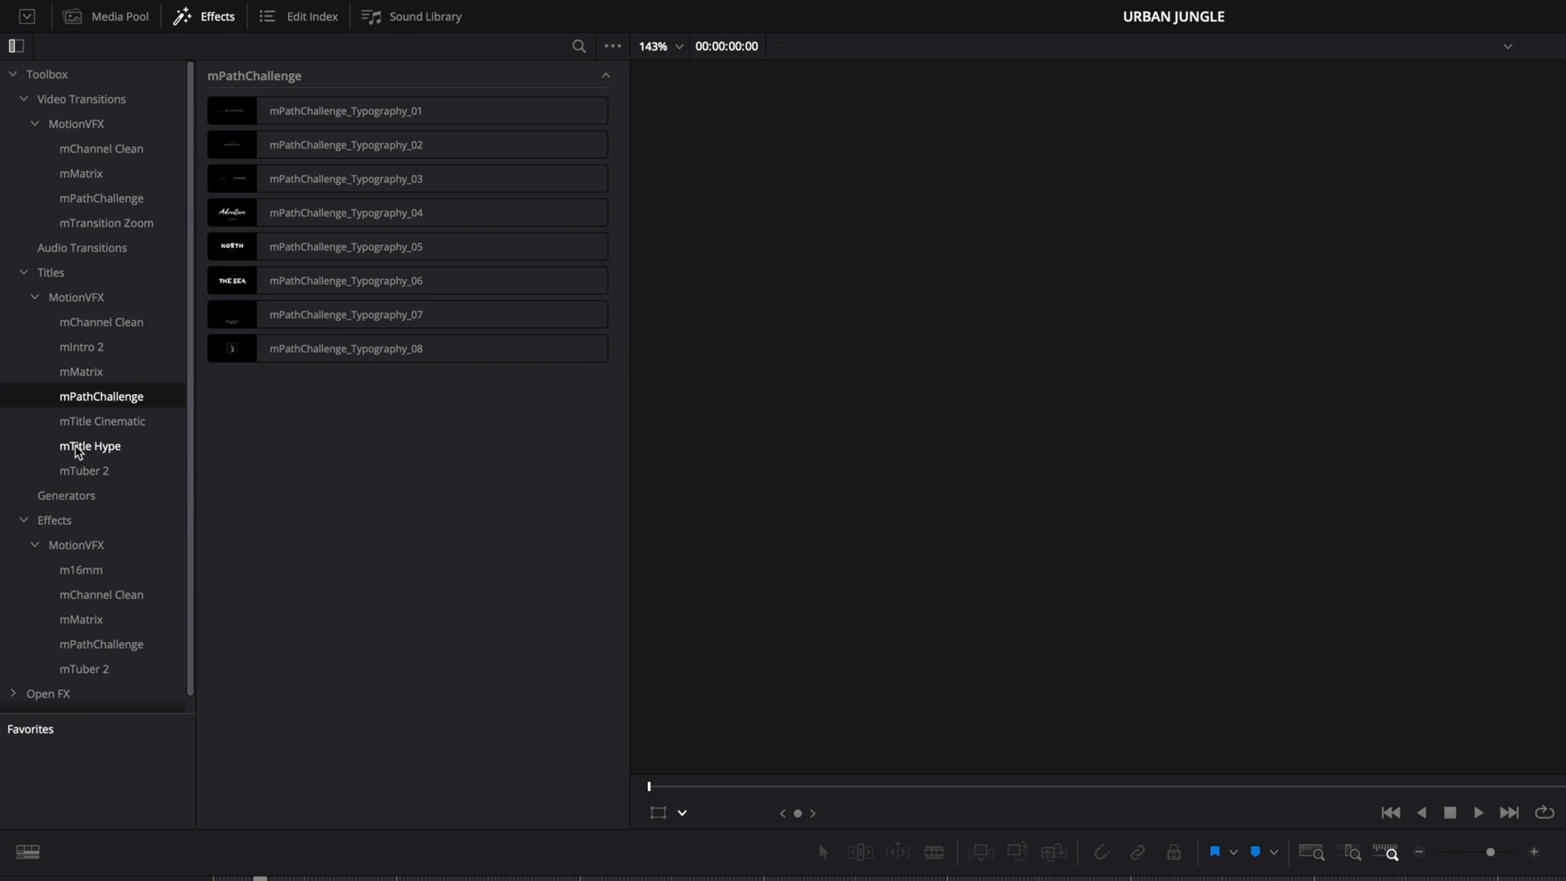
left_click(79, 447)
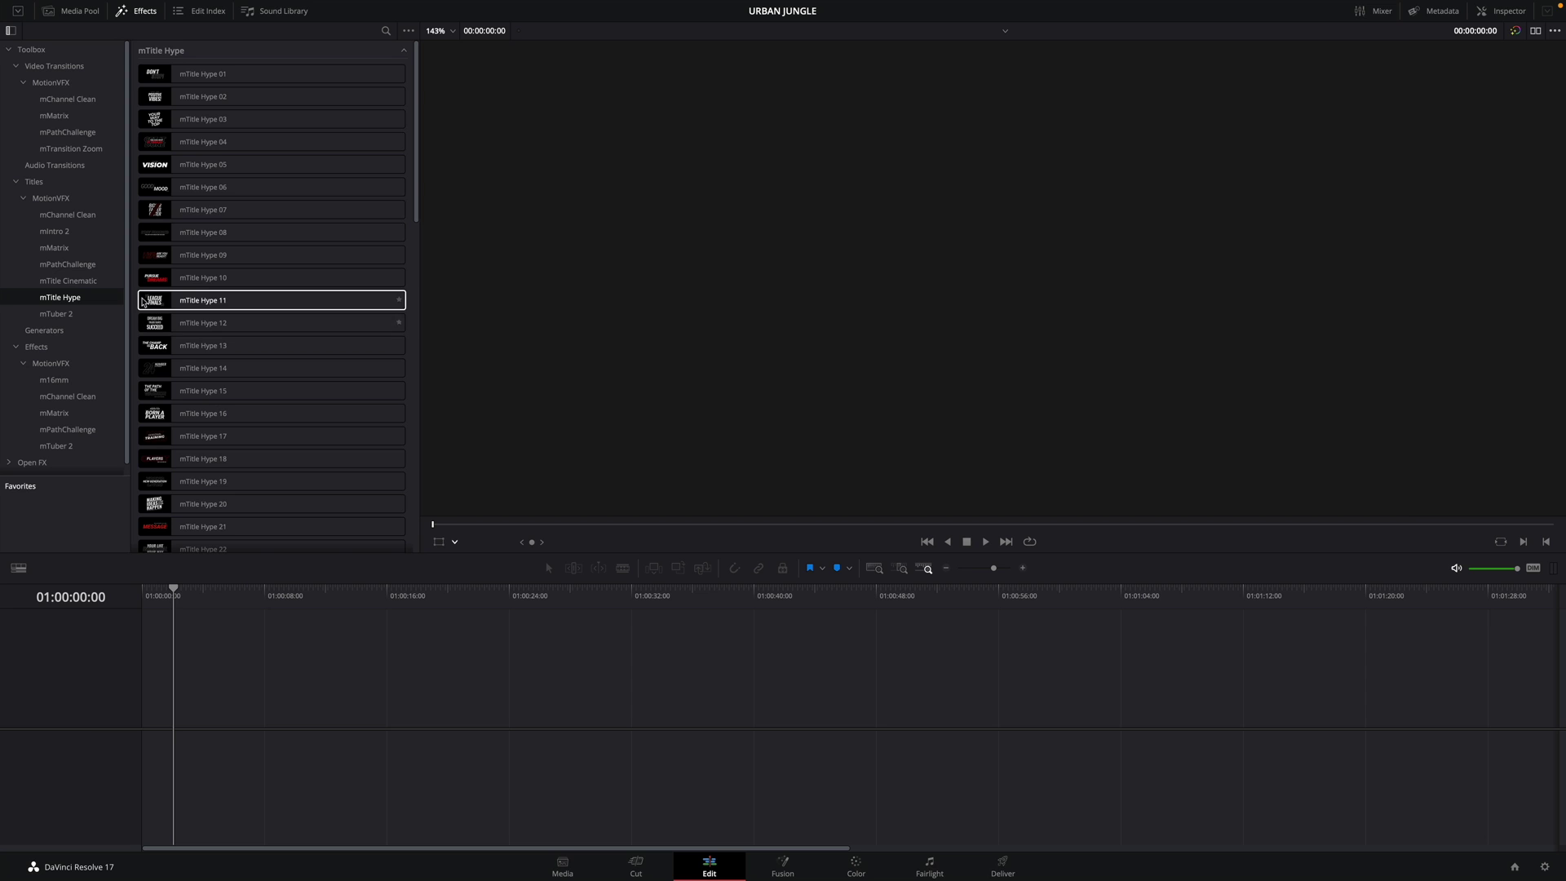
mouse_move(143, 302)
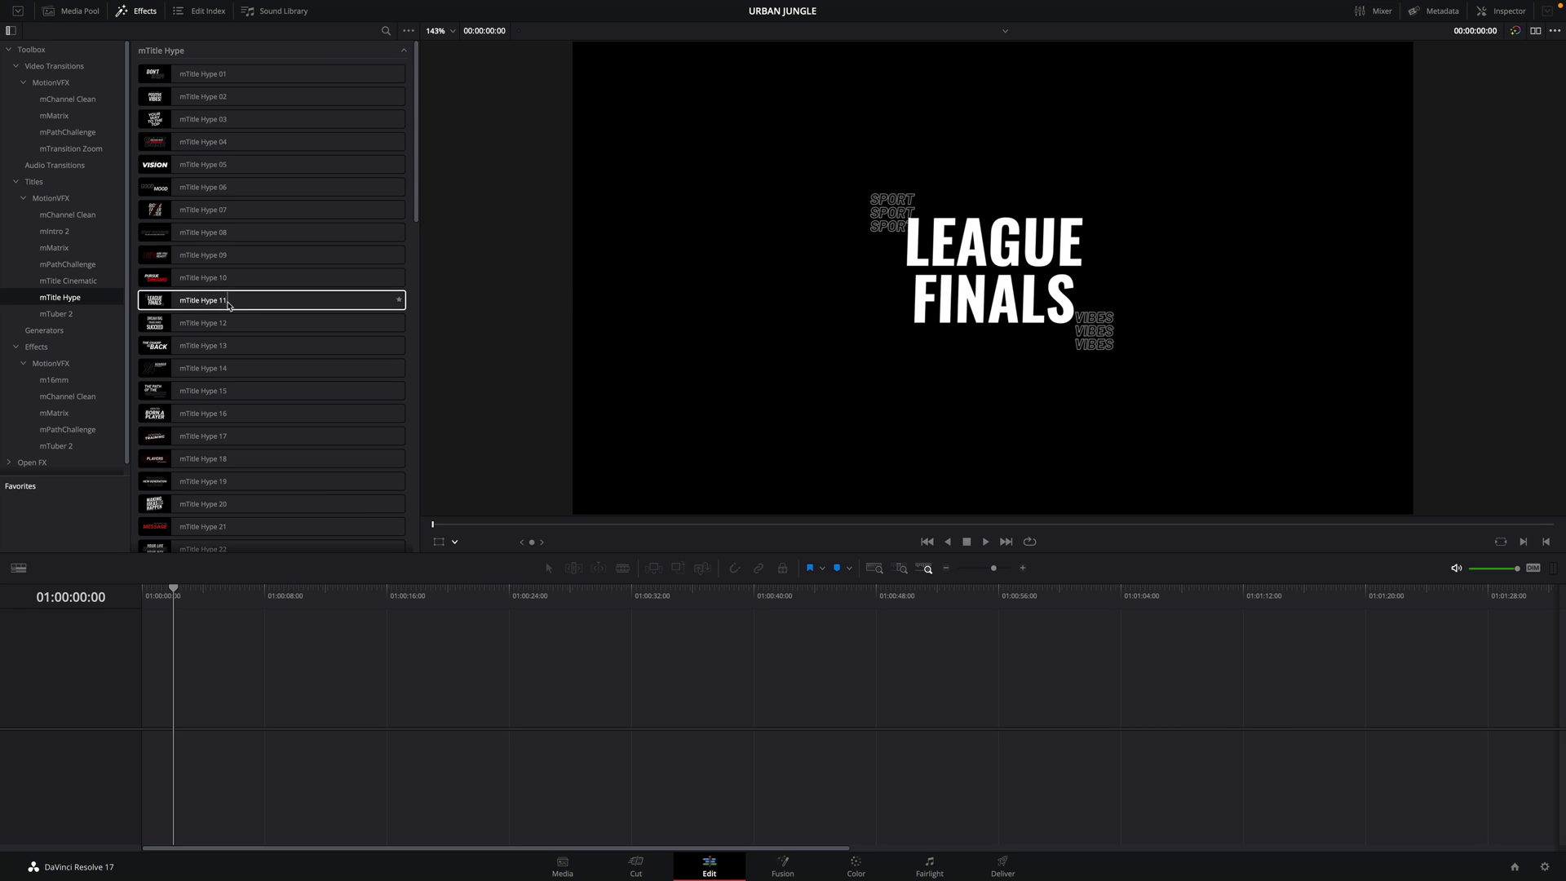
left_click(199, 12)
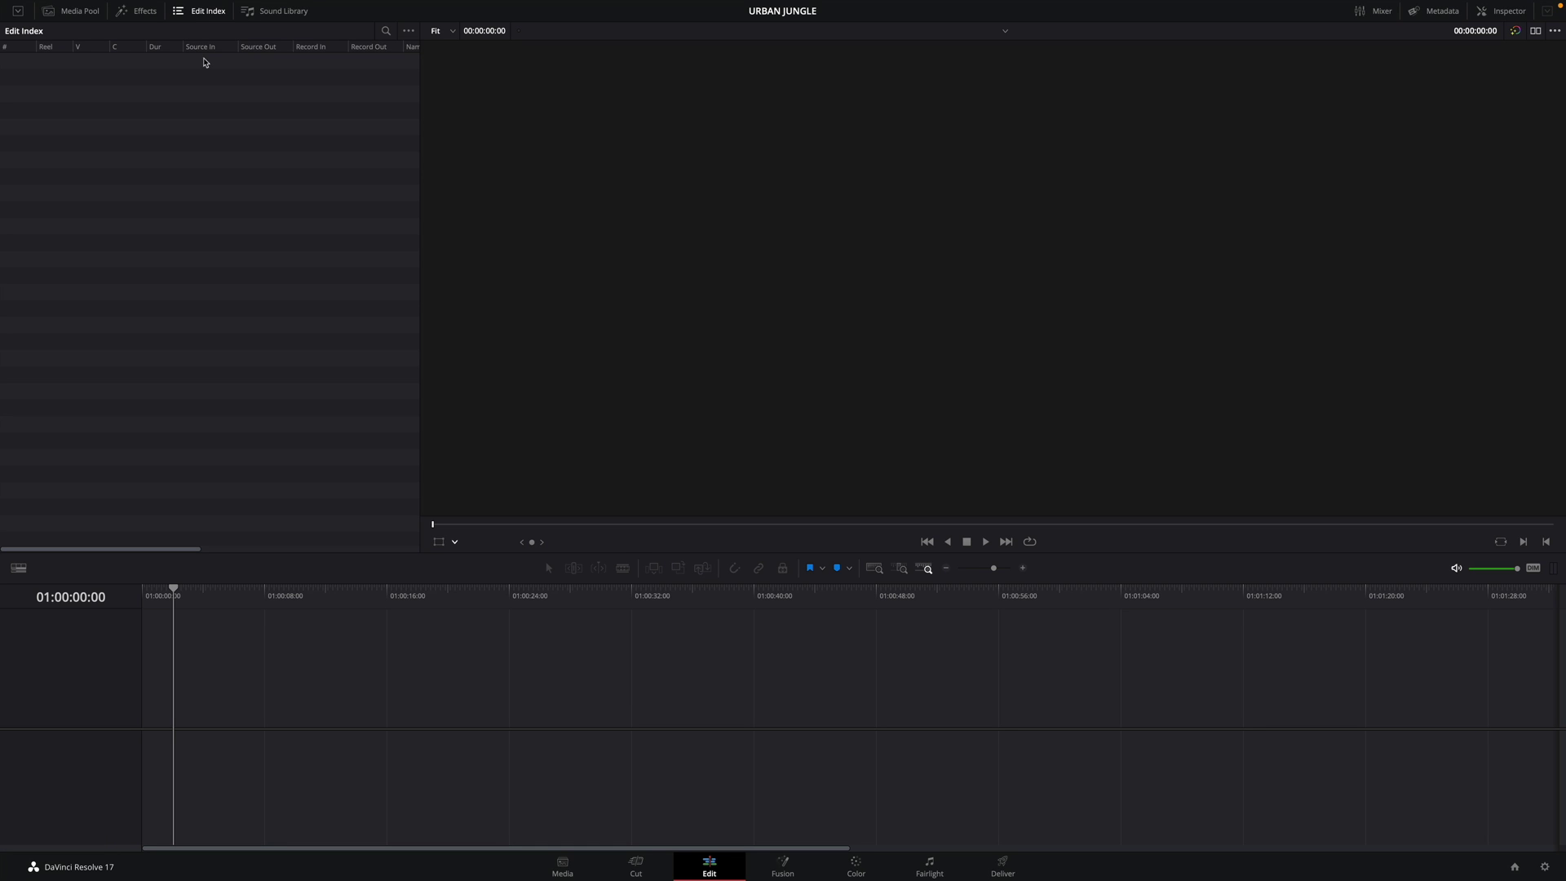
Search the Sound Library, preview Aluminum Can Crush,Throw.M and BF Comp 1 Wood.M, then return to Media Pool.
left_click(275, 12)
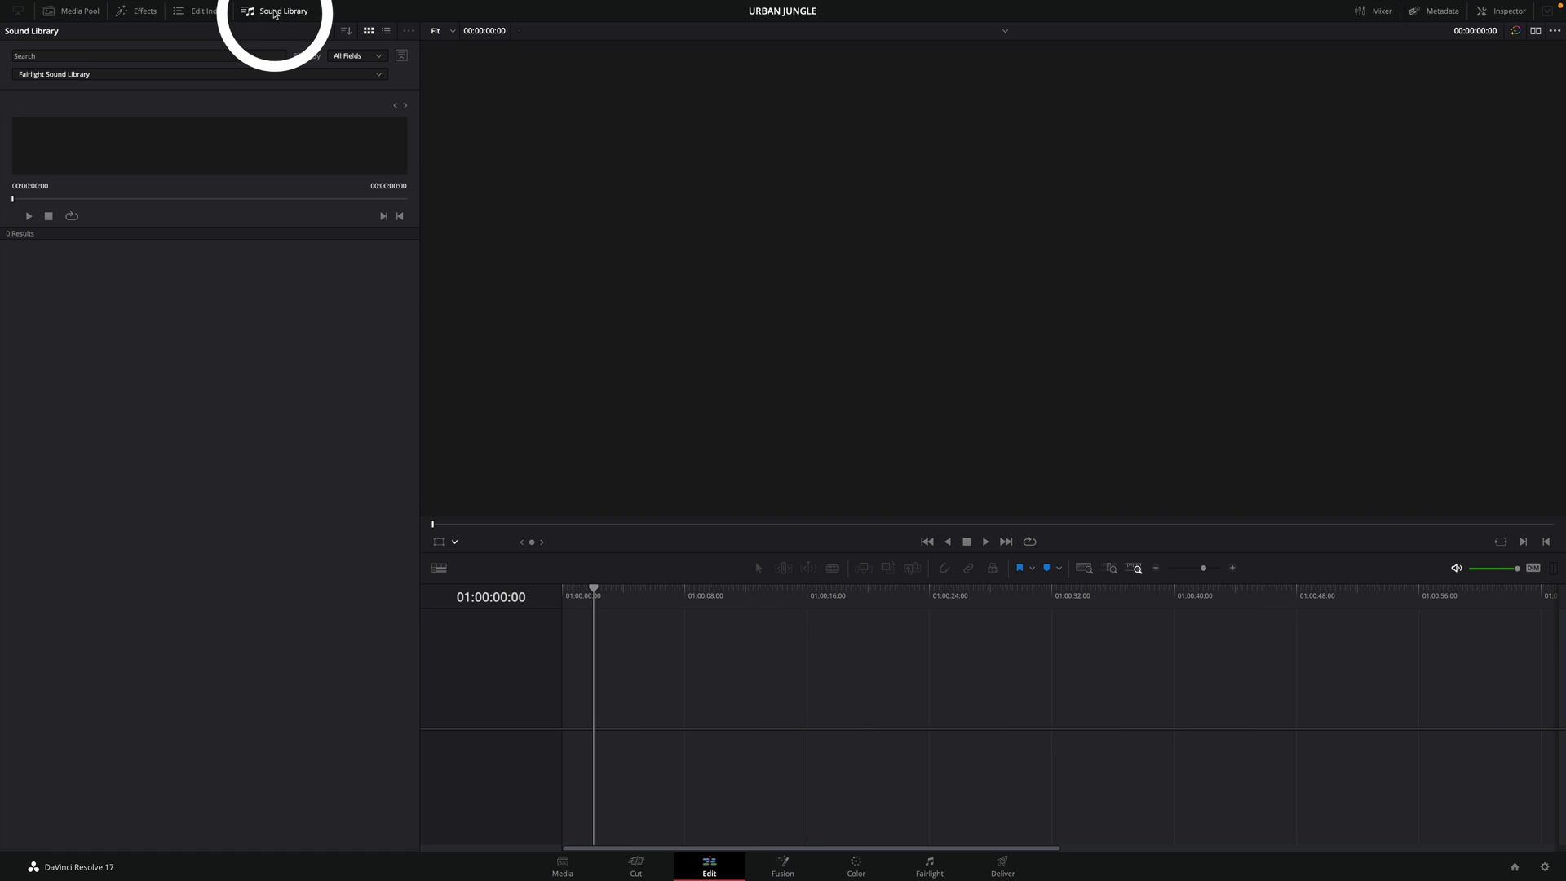
left_click(226, 54)
key("Return")
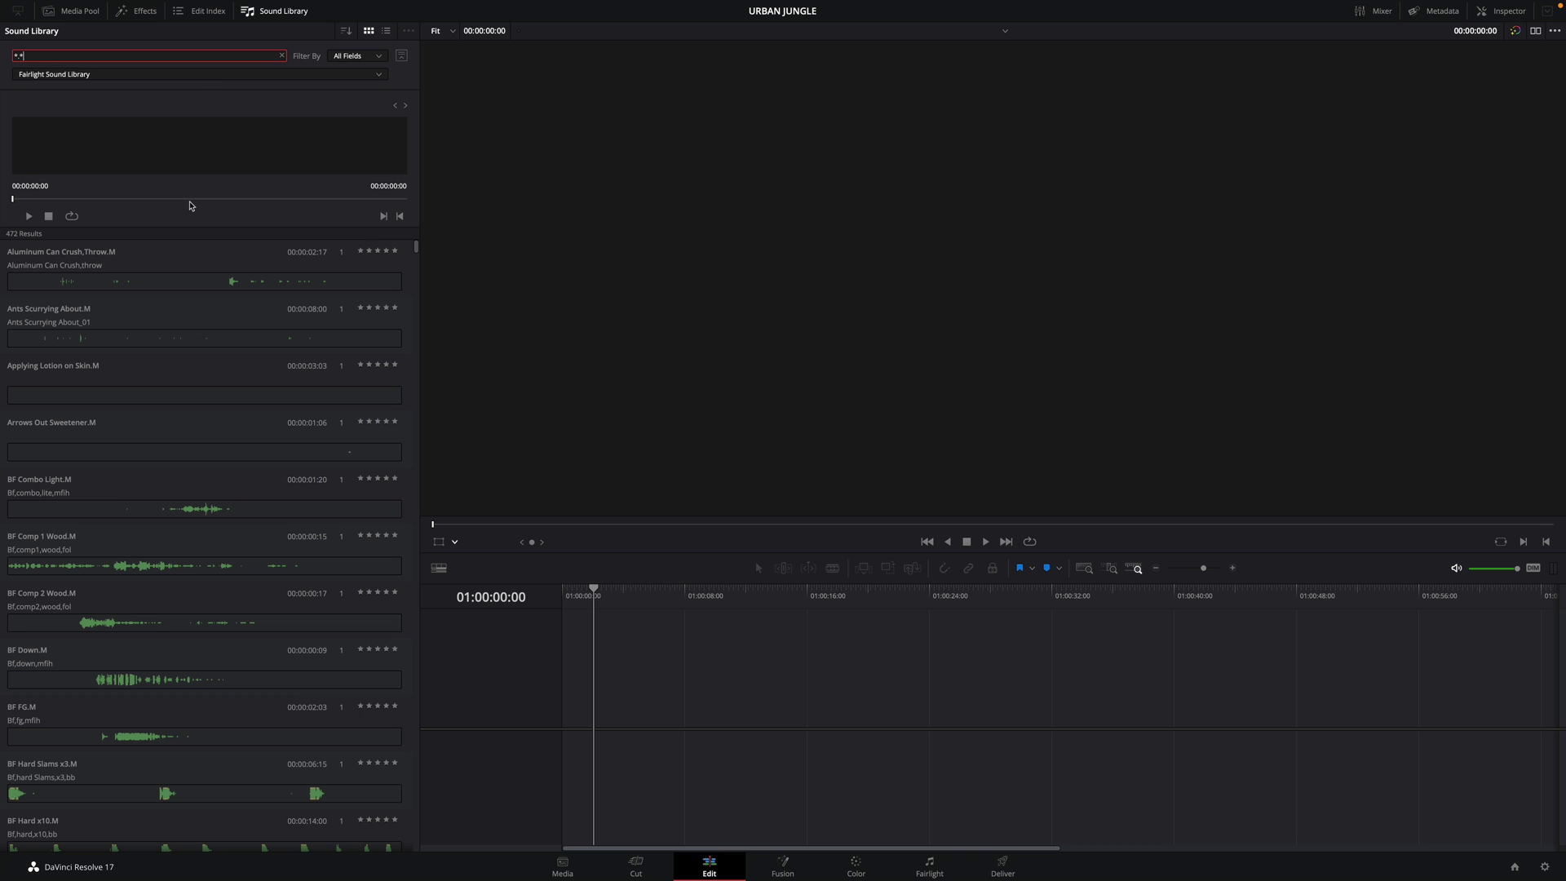
left_click(171, 263)
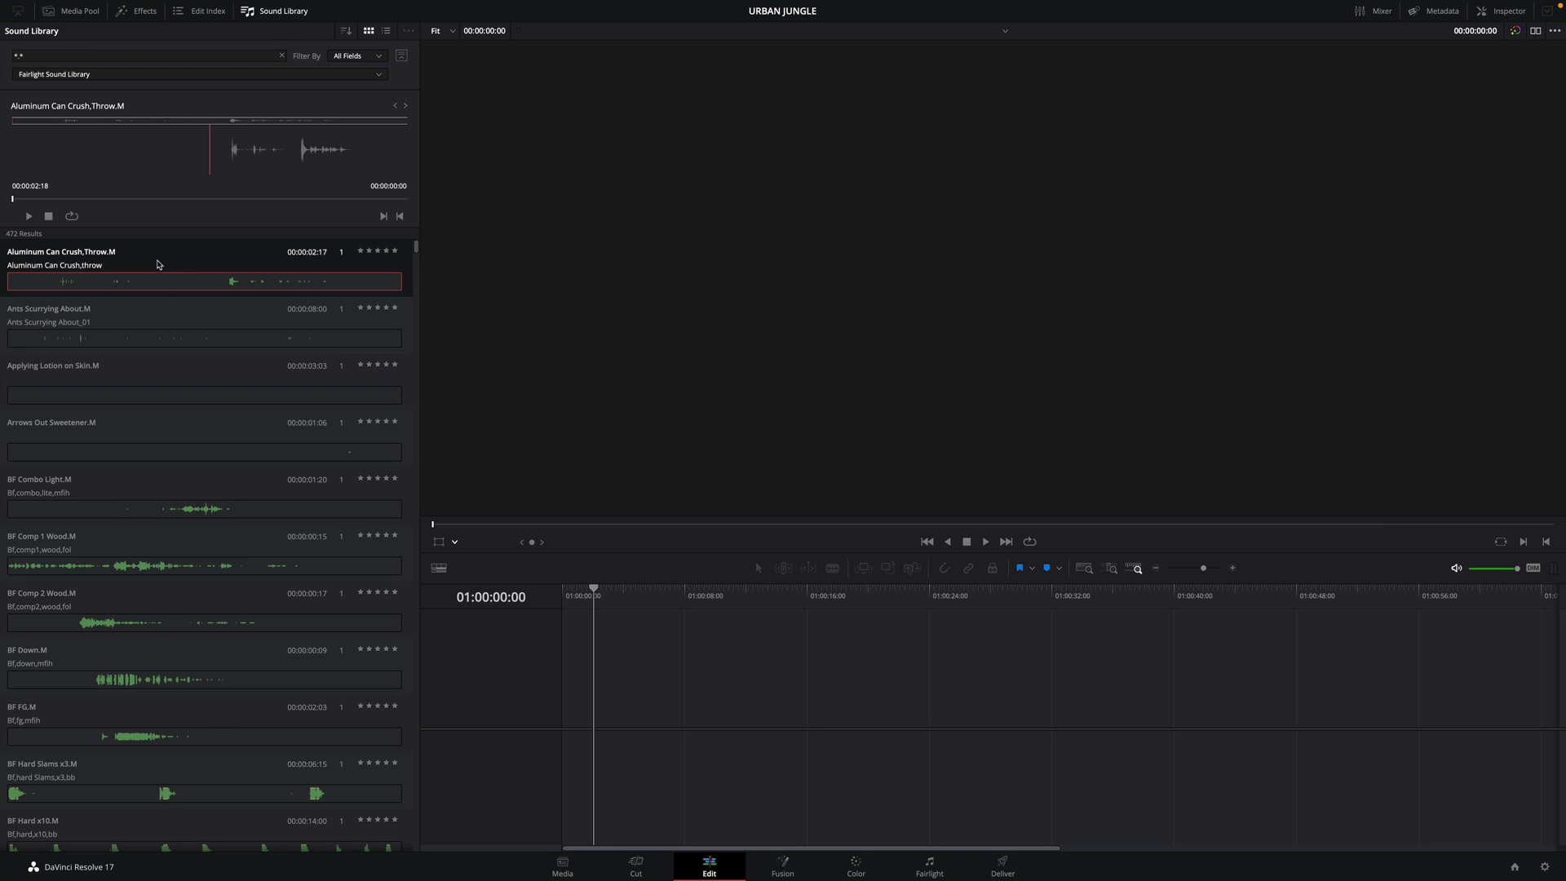
left_click(150, 543)
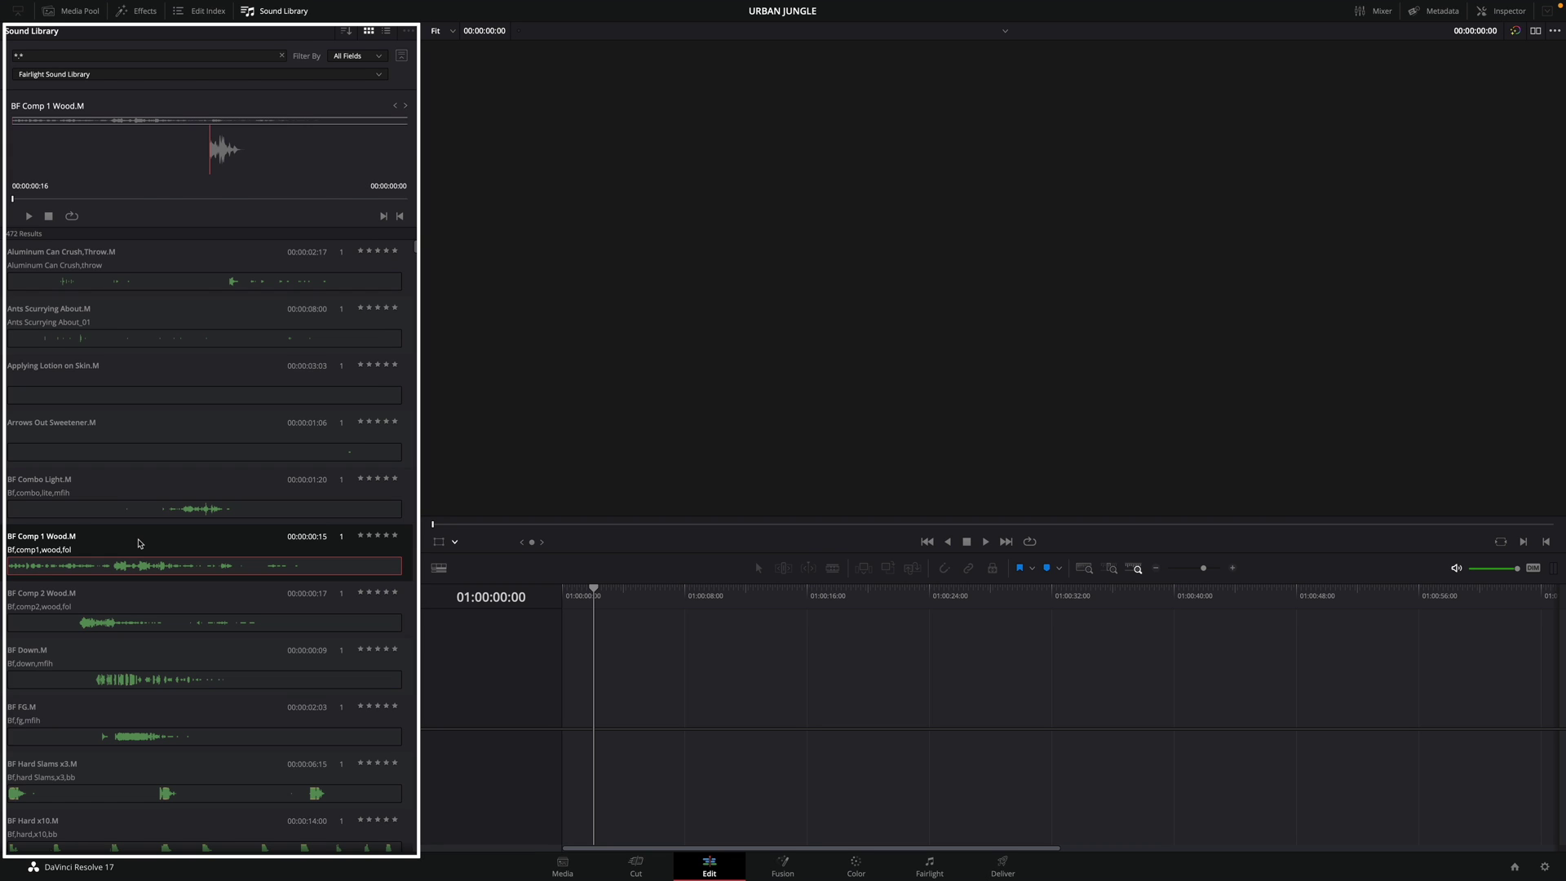
left_click(78, 10)
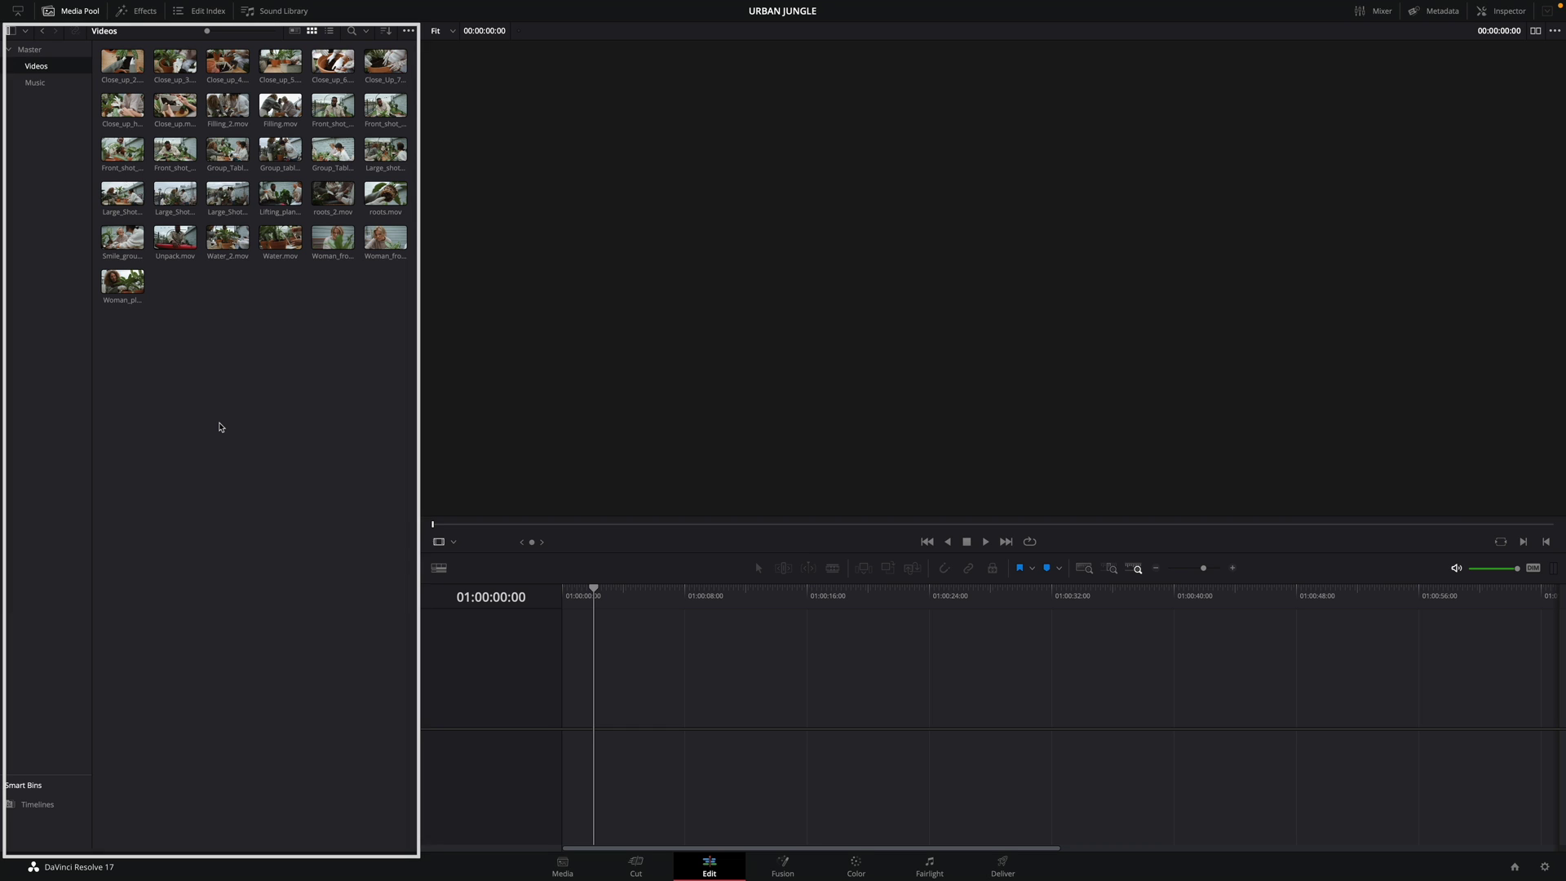
Toggle the Media Pool height and enlarge the video clip thumbnails.
left_click(18, 12)
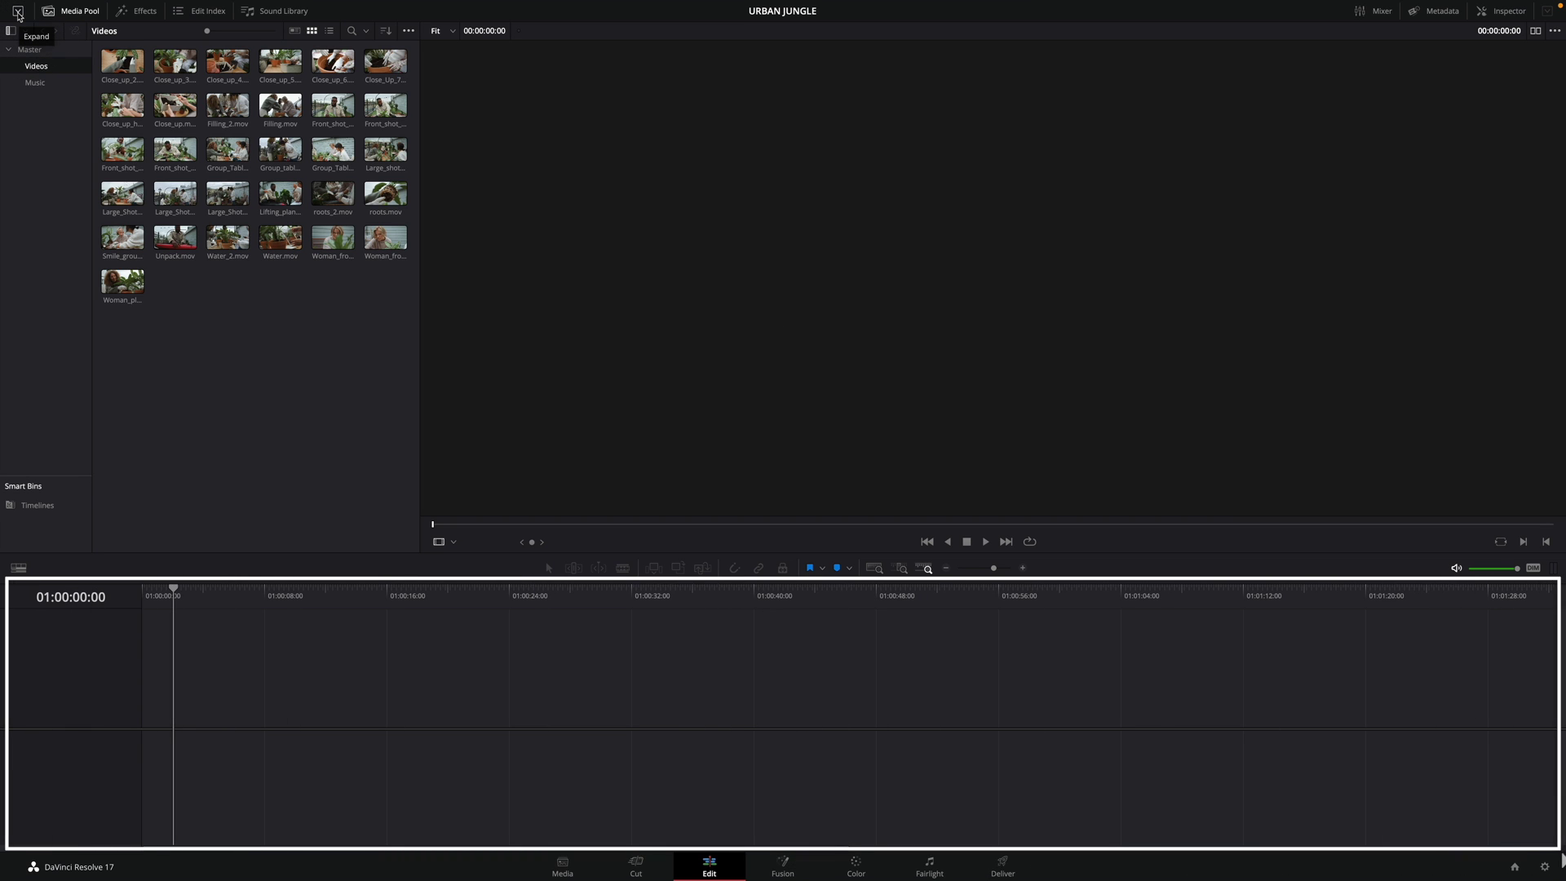
left_click(18, 11)
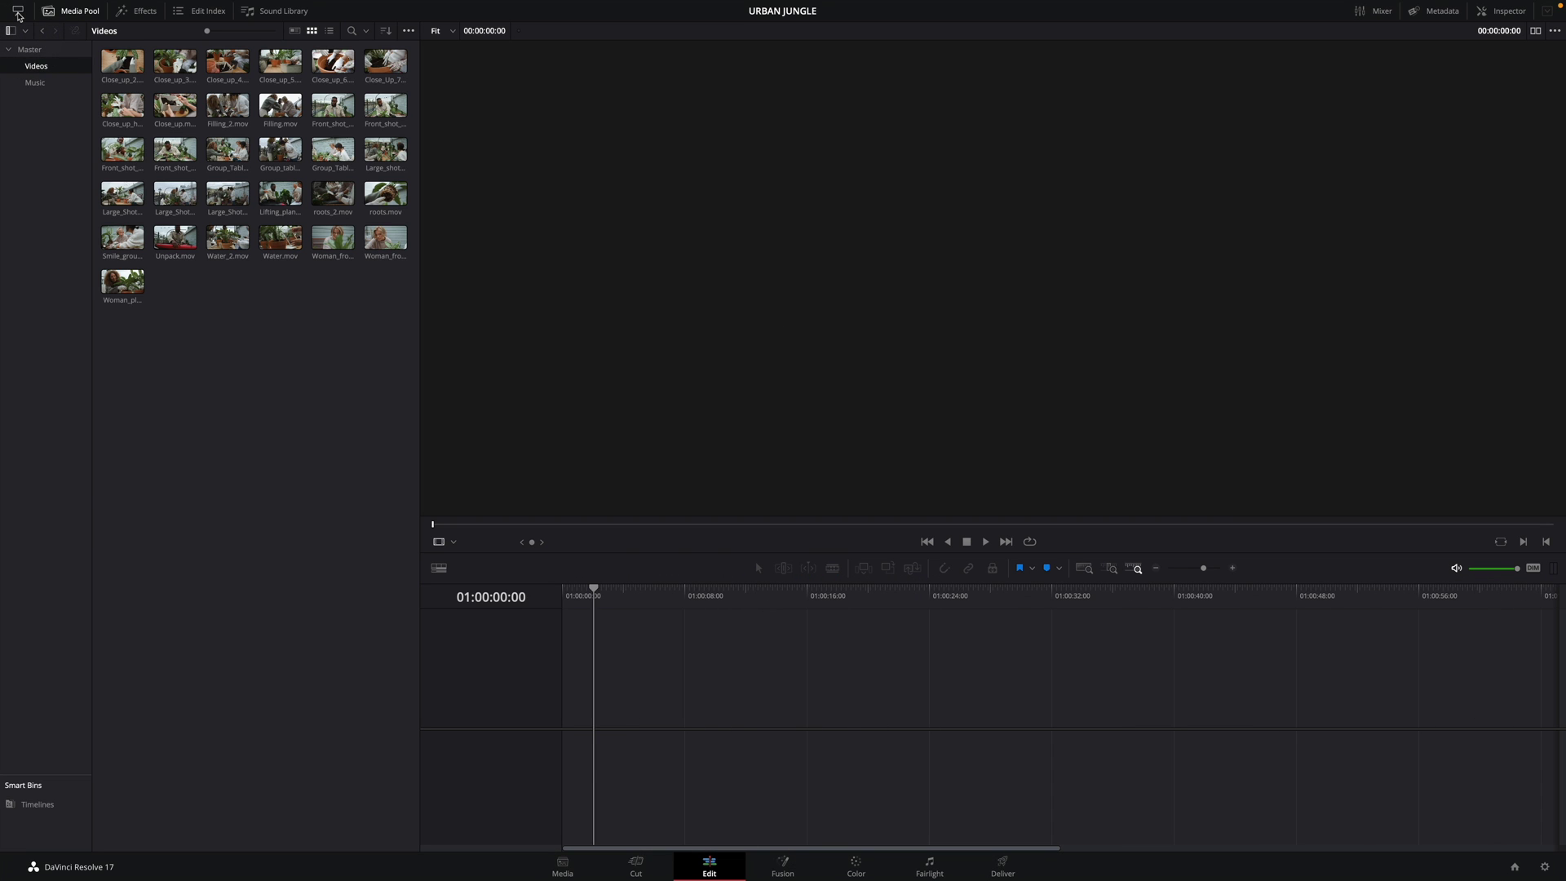
mouse_move(207, 33)
left_mouse_down()
mouse_move(236, 36)
mouse_move(216, 36)
left_mouse_up()
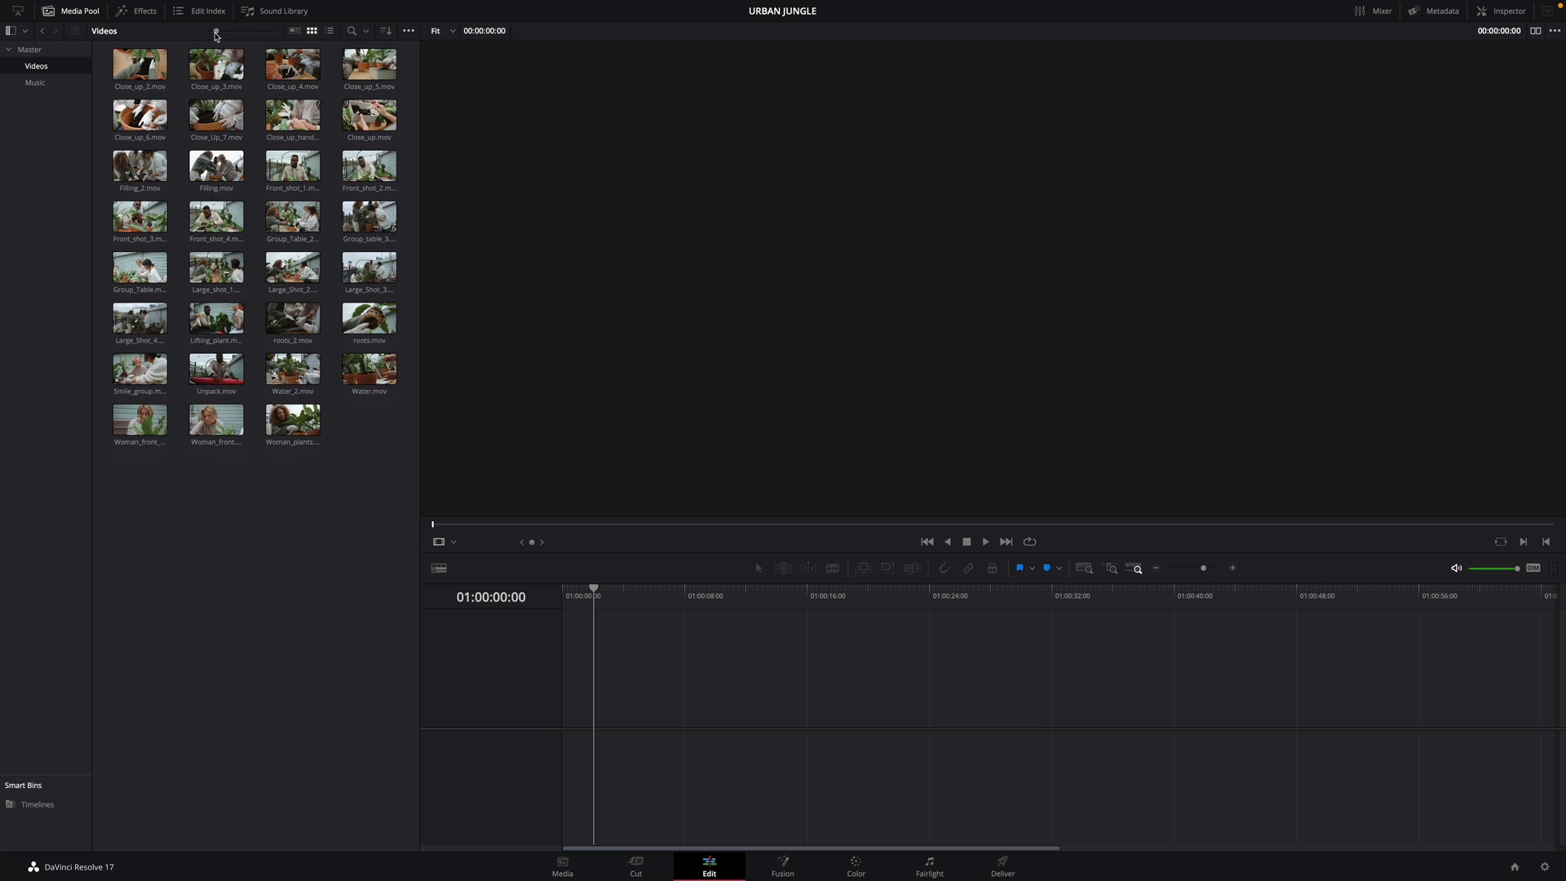
Check Effects and the Edit Index, then collapse the Media Pool so the timeline spans full width.
left_click(141, 11)
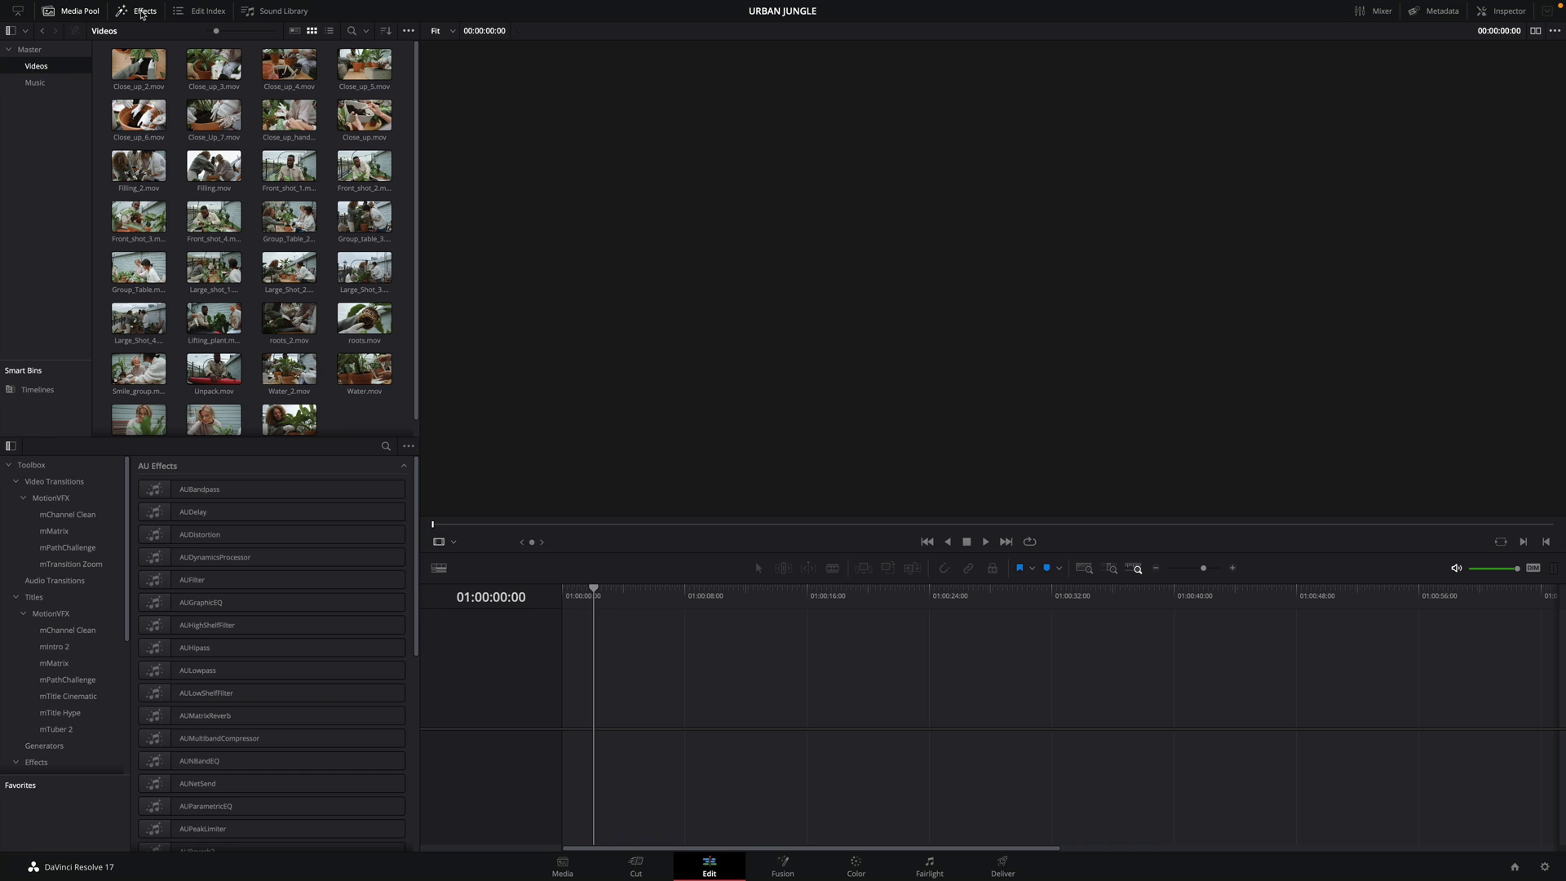
left_click(202, 13)
left_click(201, 13)
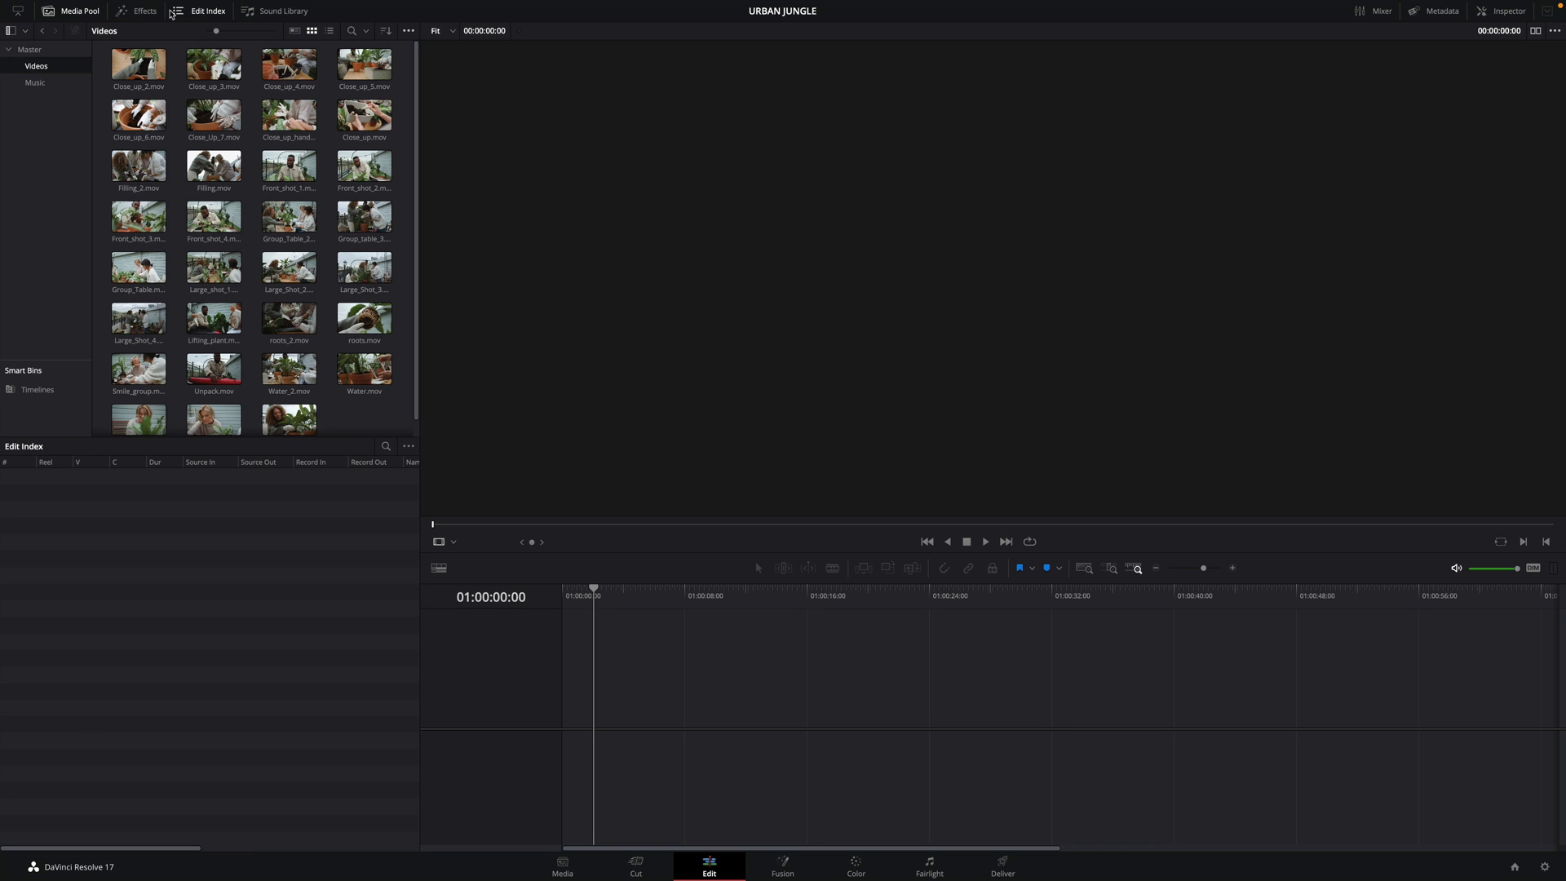
left_click(17, 14)
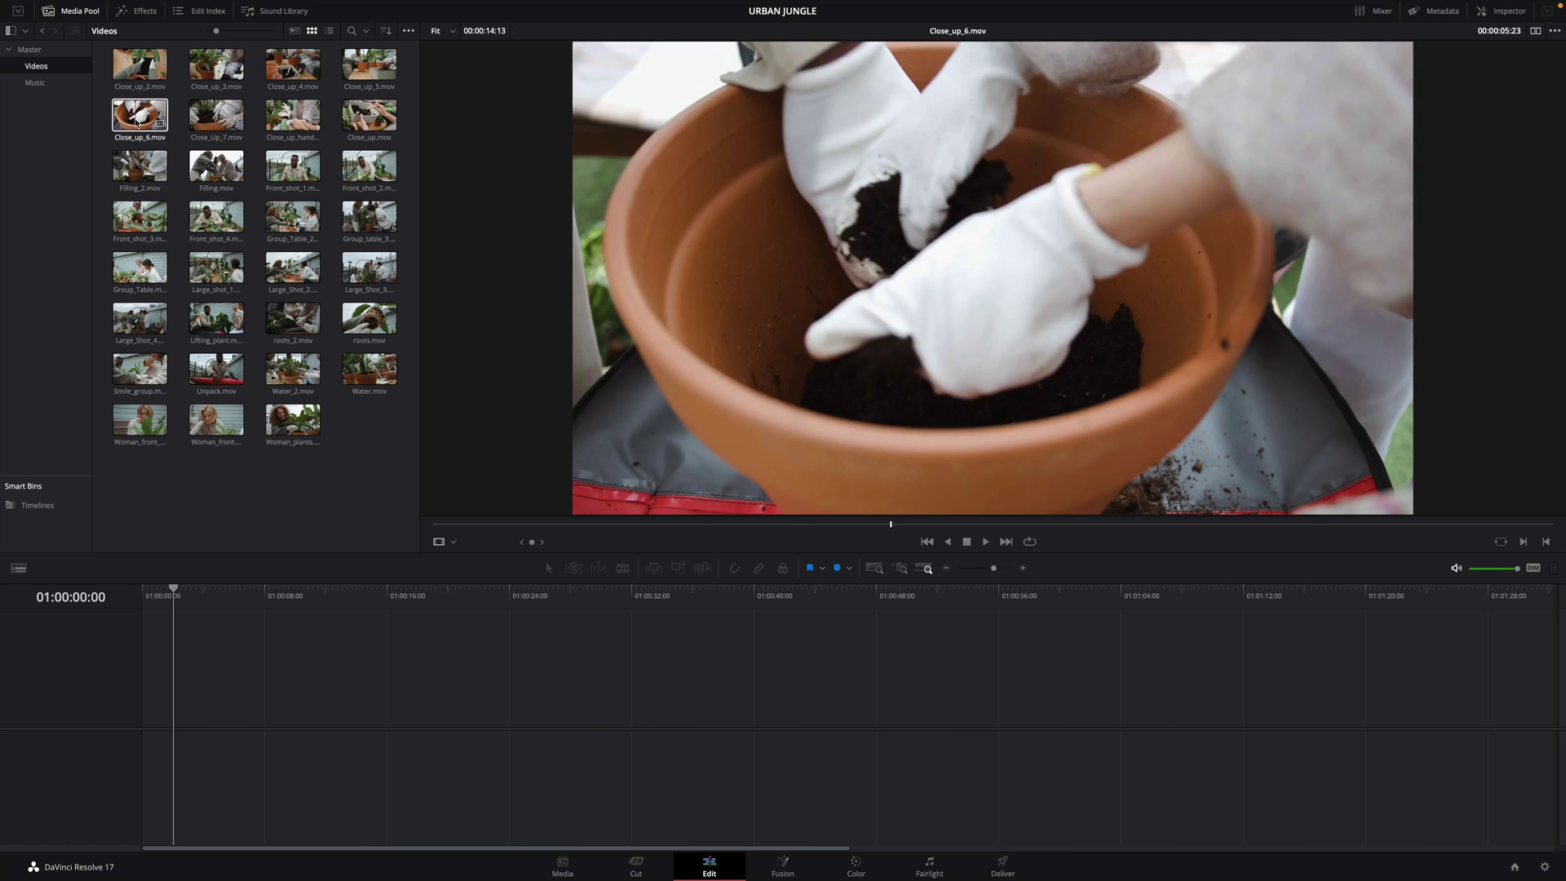
Load Large_shot_1.mov into the viewer and open the Mixer and Metadata panels.
left_click(213, 270)
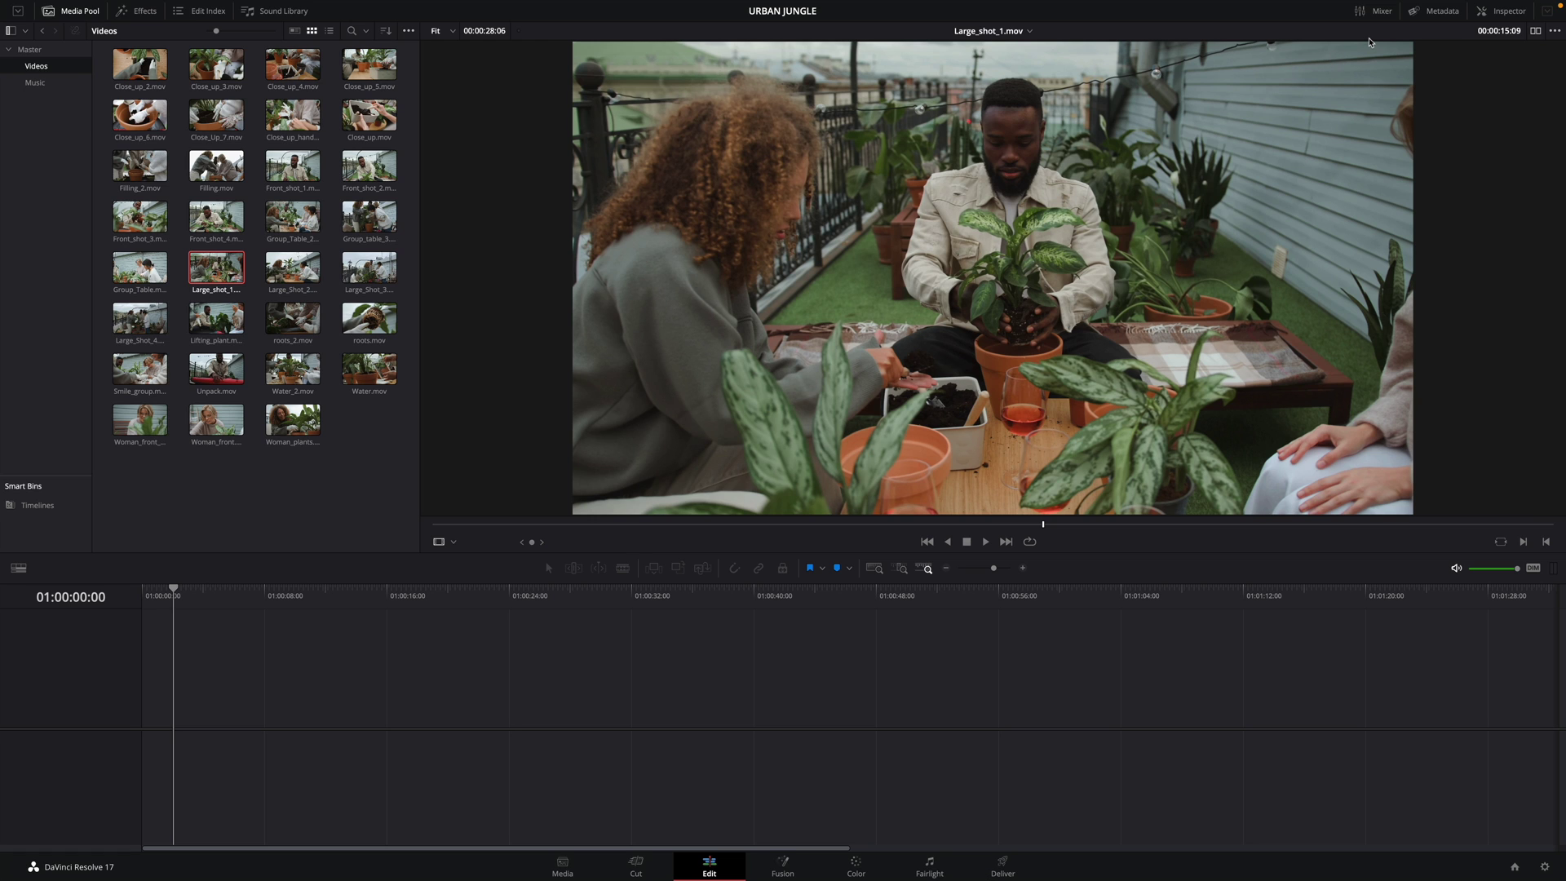
left_click(1378, 13)
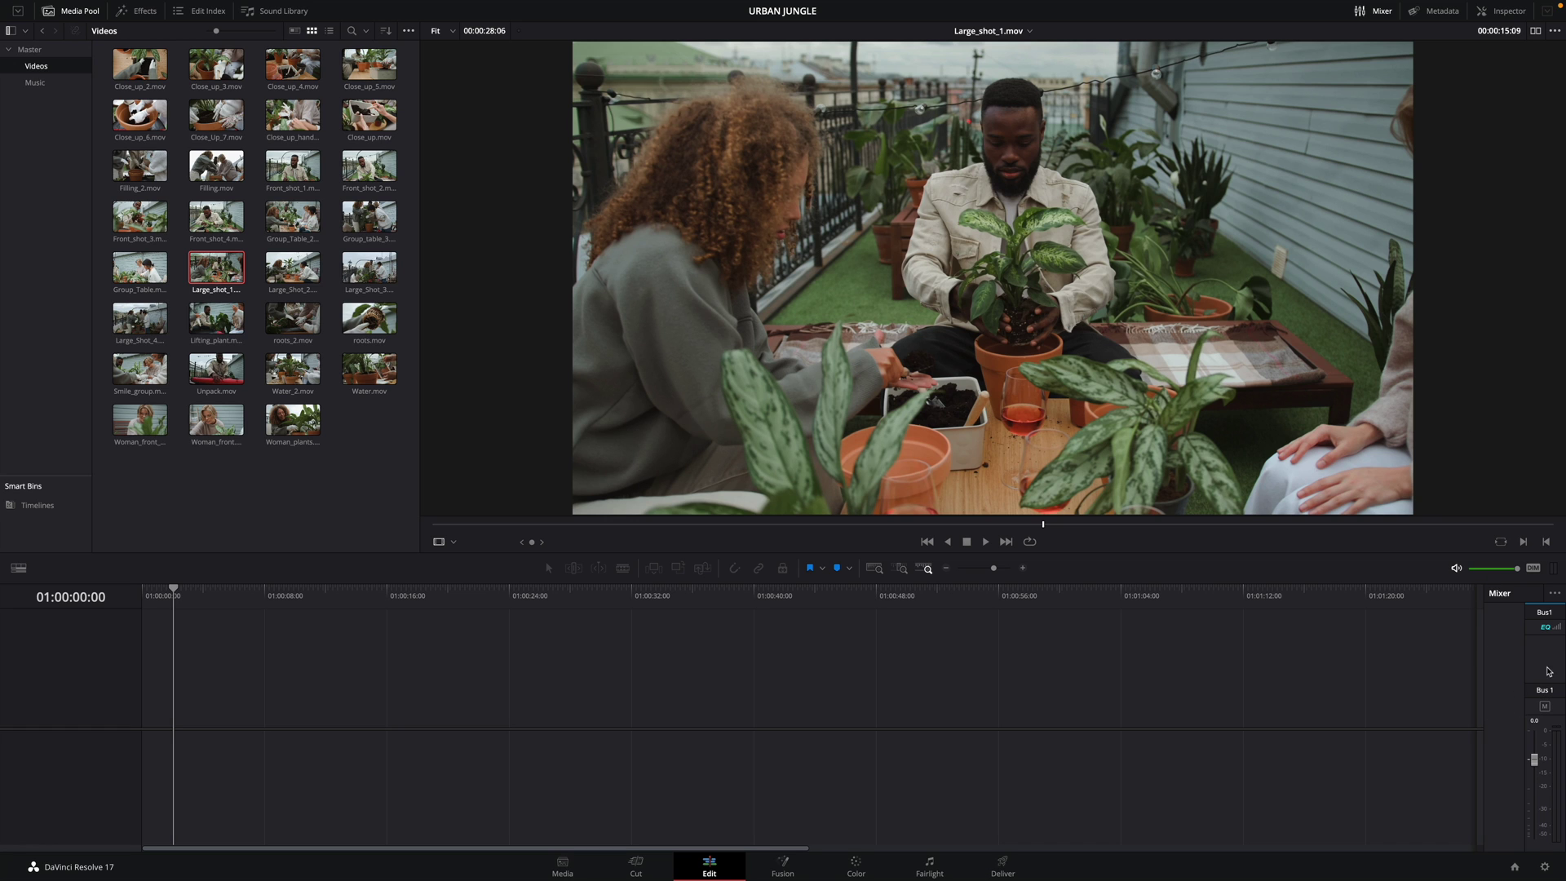
left_click(1433, 12)
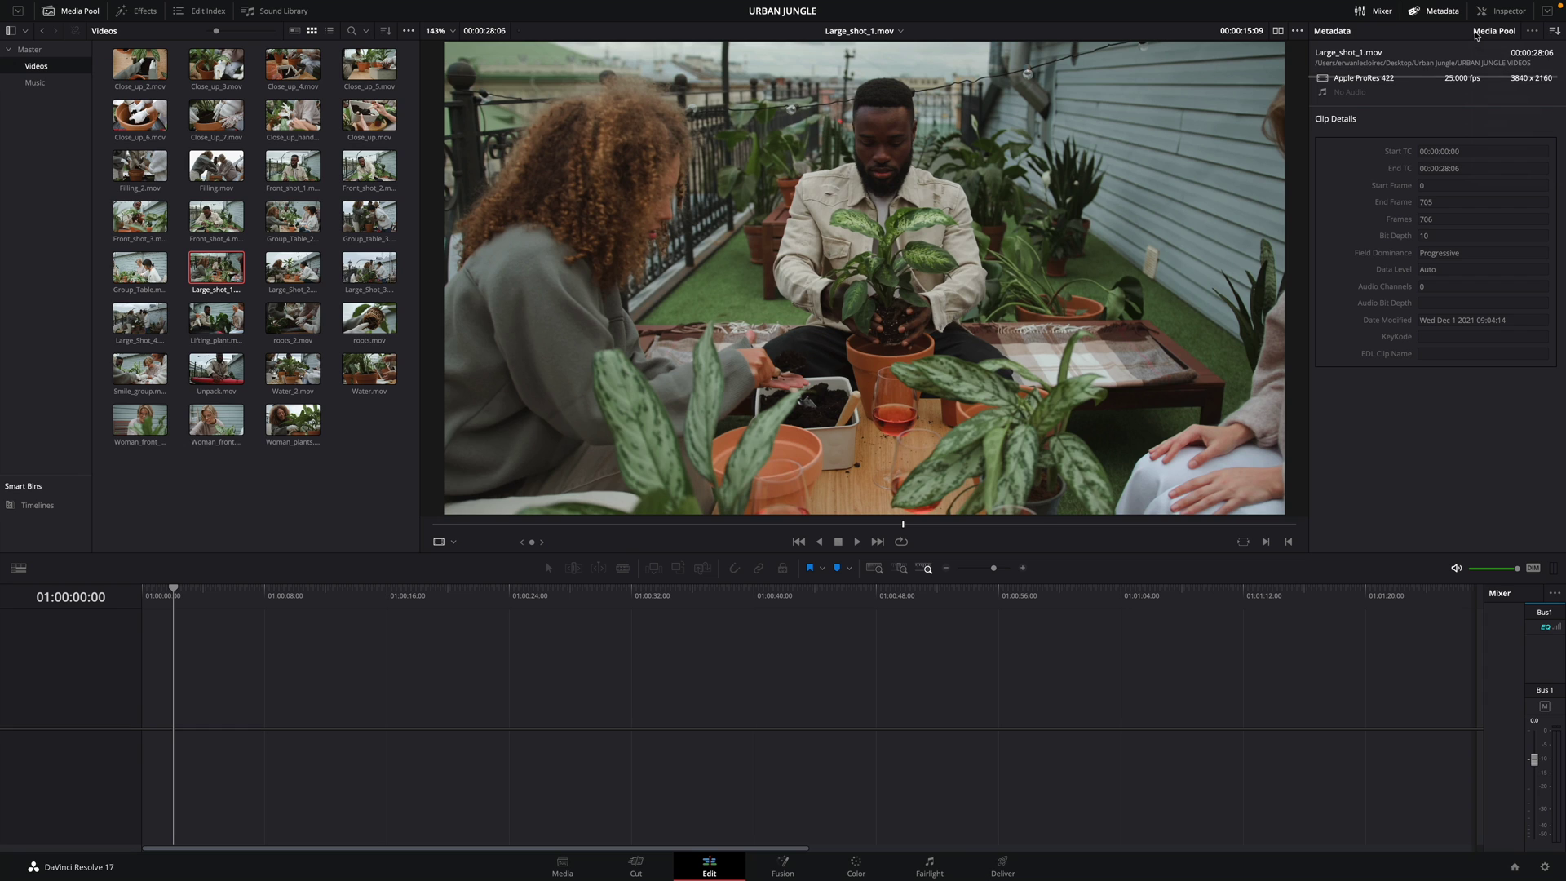
Set Large_shot_1.mov's zoom to 1.270 and Position X to -77 in the Inspector, then save.
left_click(1506, 13)
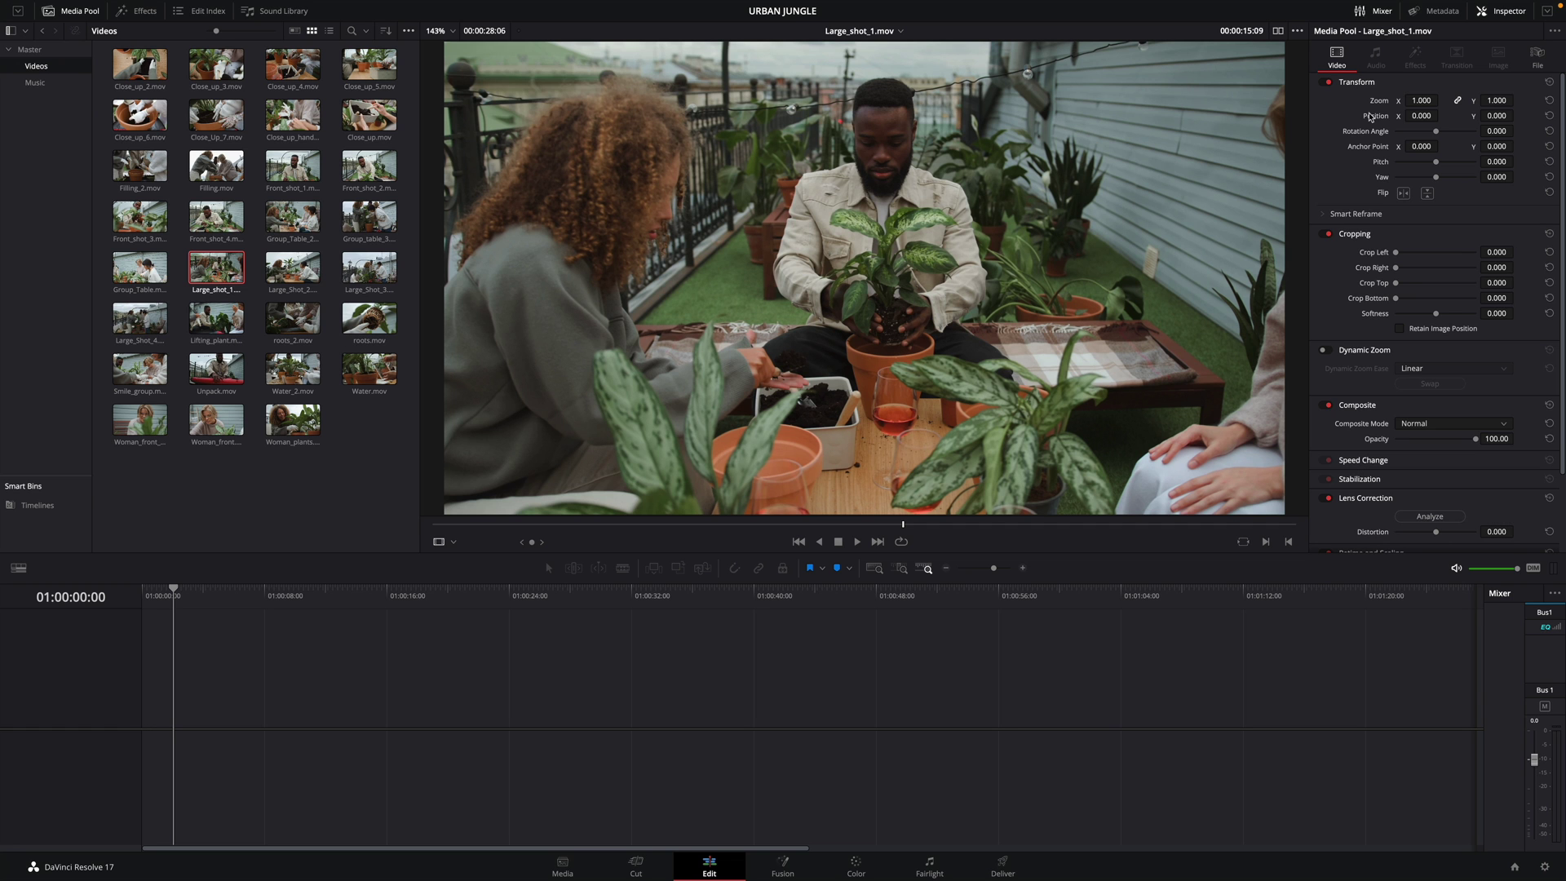
mouse_move(1437, 101)
left_mouse_down()
mouse_move(1425, 116)
mouse_move(1448, 116)
left_mouse_up()
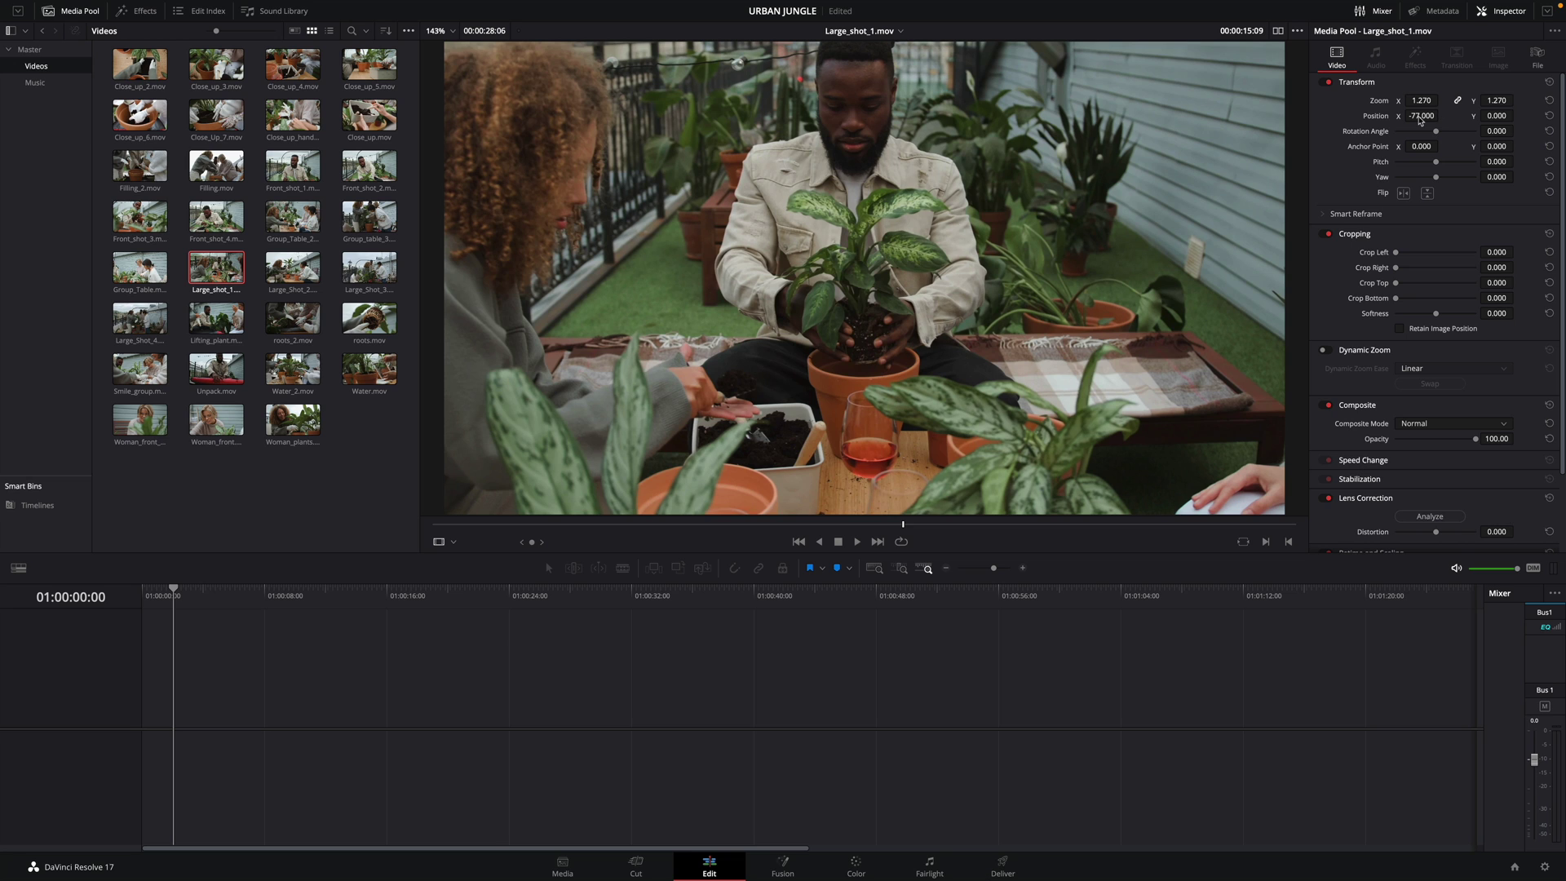
key("ctrl+s")
scroll(1351, 500, "down", 3)
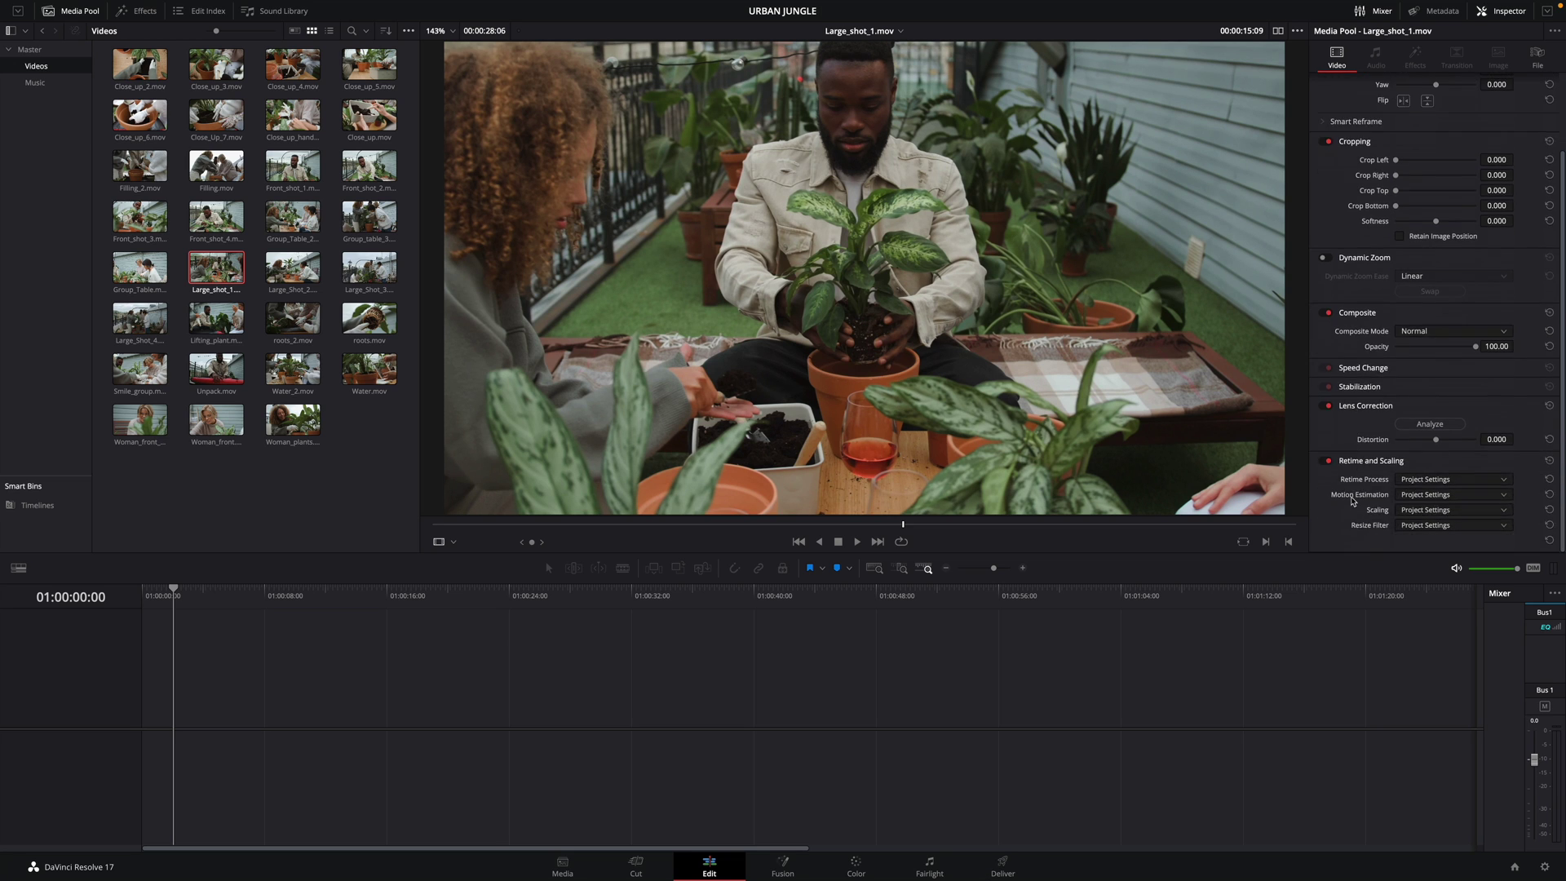
Expand the Inspector, check the Metadata panel, then close Metadata and the Inspector.
left_click(1548, 12)
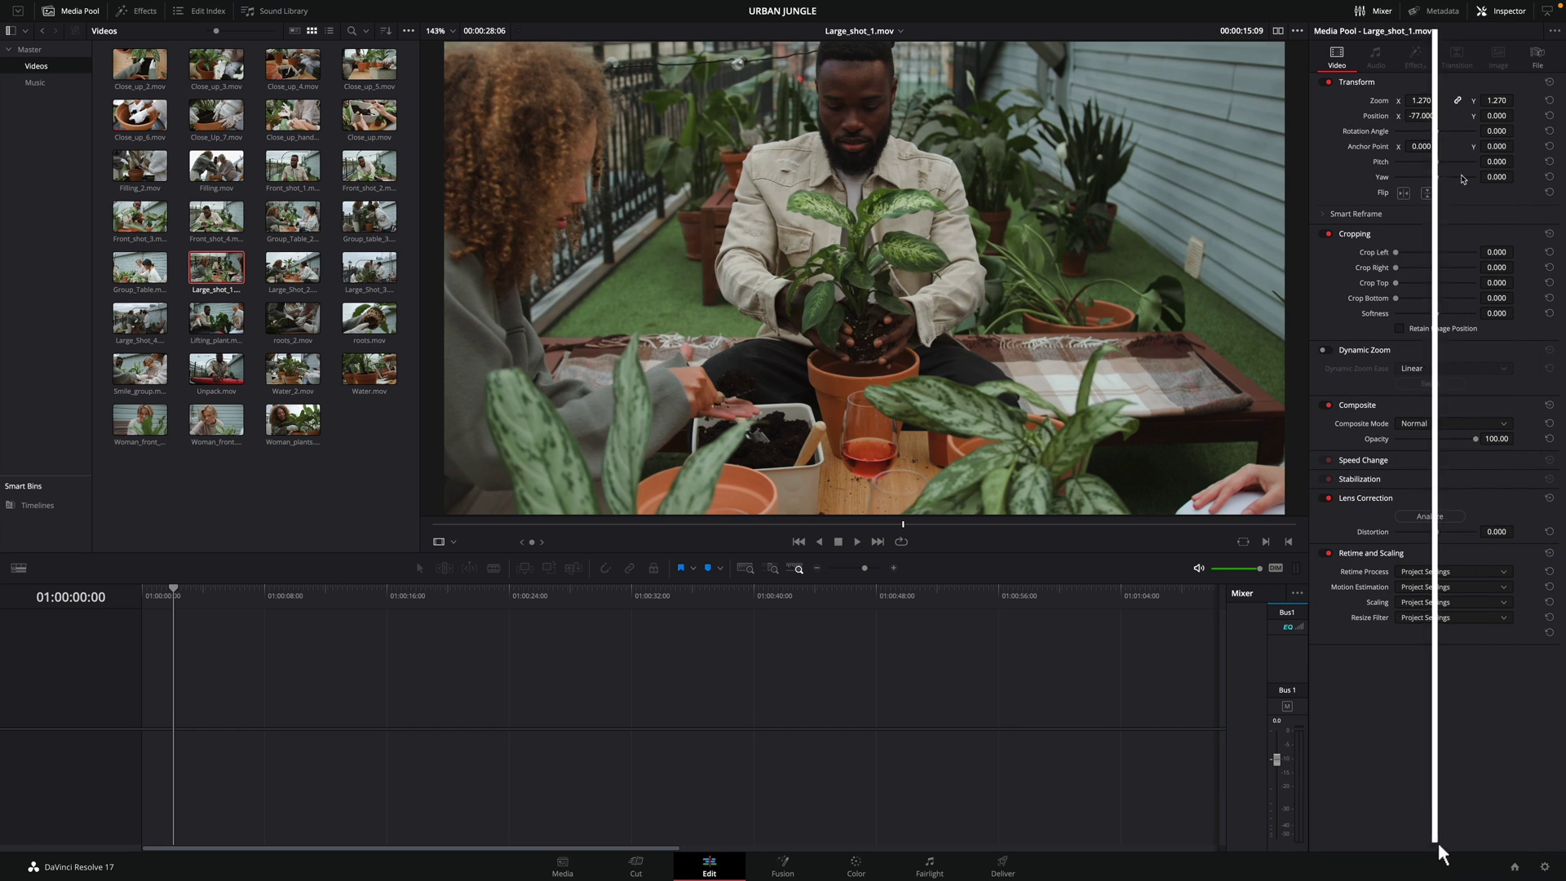
left_click(1442, 11)
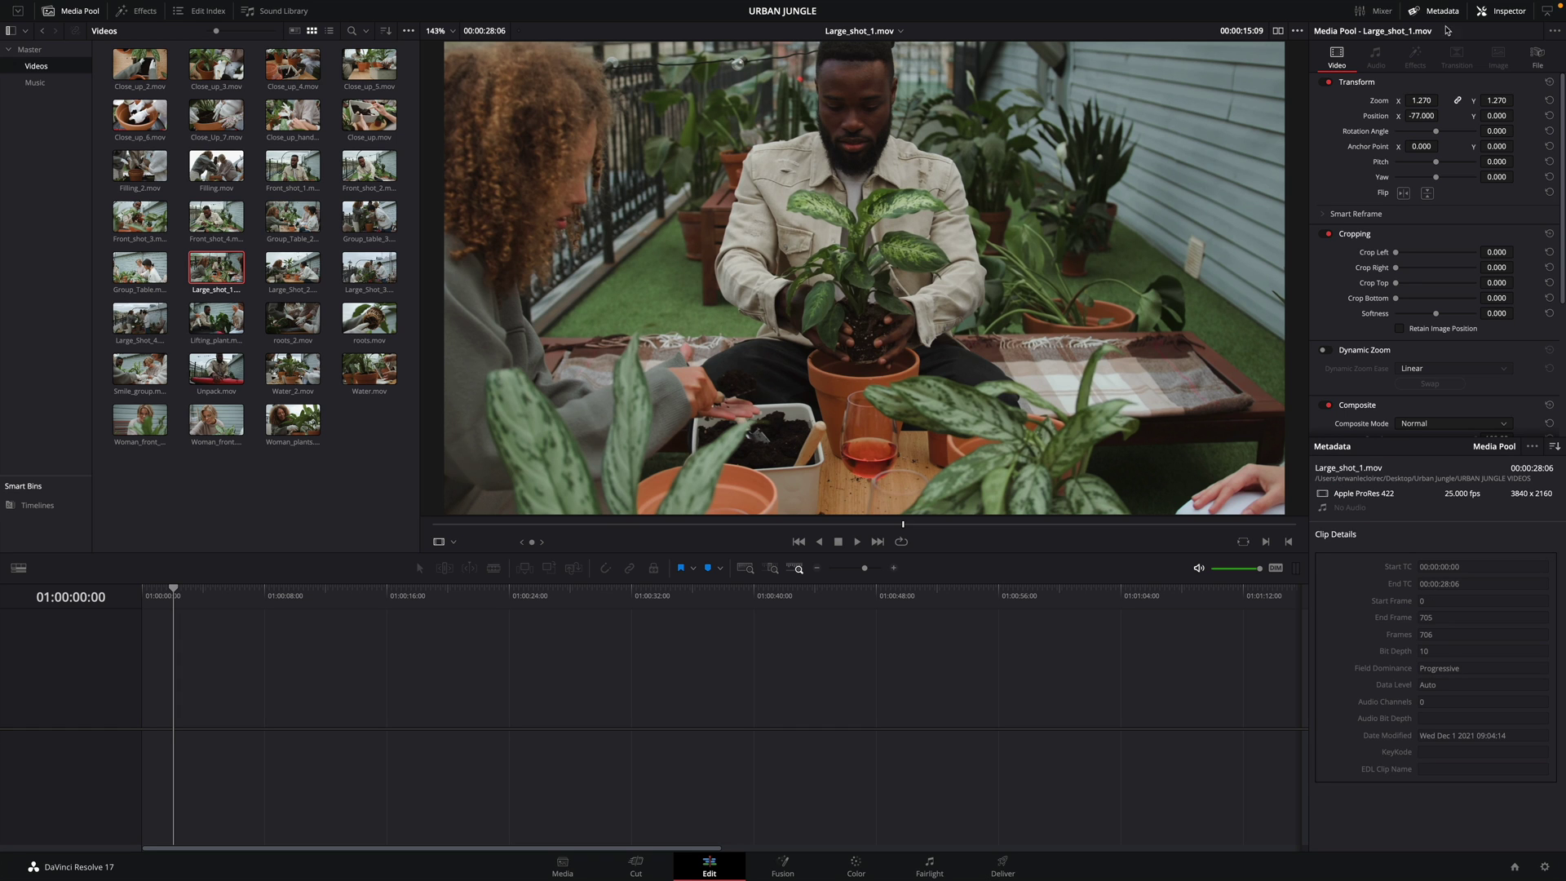
scroll(1415, 251, "down", 2)
scroll(1415, 252, "up", 2)
left_click(1451, 12)
left_click(1547, 12)
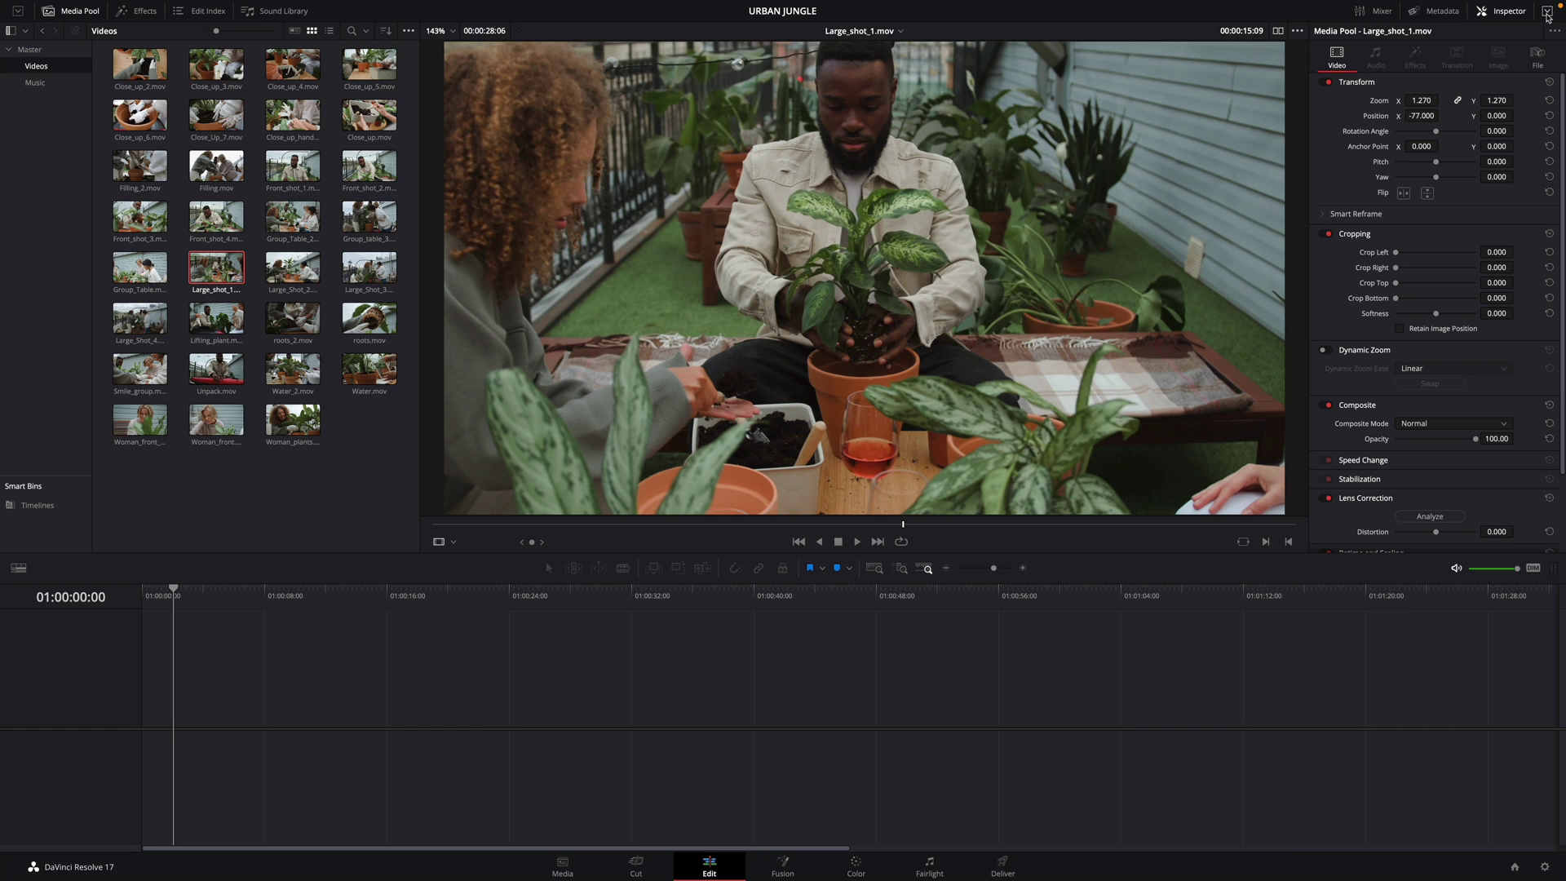
left_click(1507, 11)
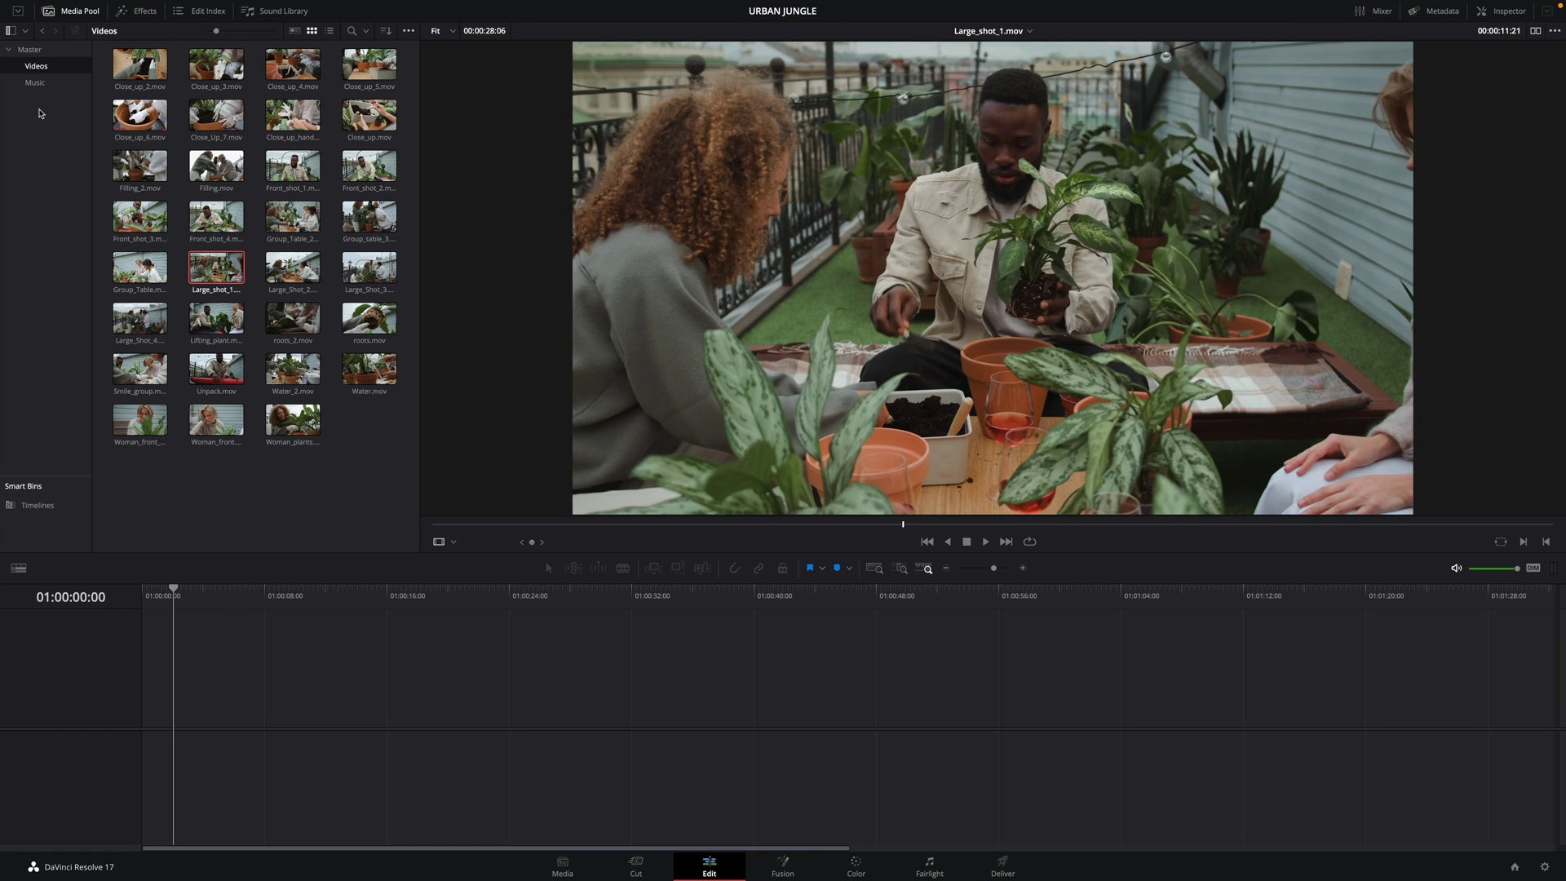
List the Videos bin clips in list view, hide the bin list, and select Close_up_4.mov.
left_click(37, 84)
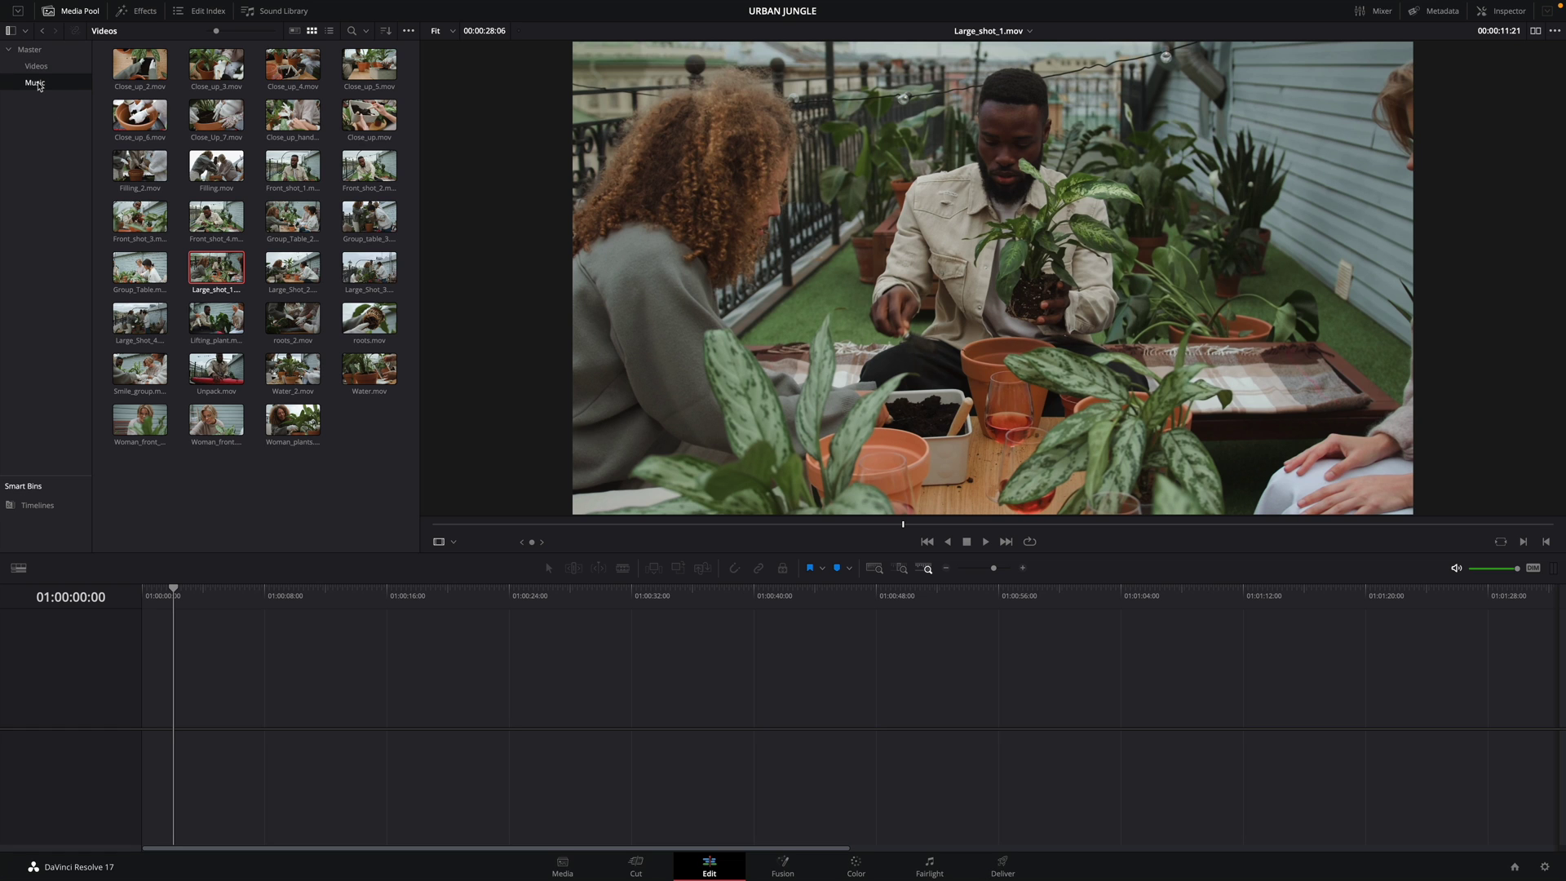
left_click(36, 67)
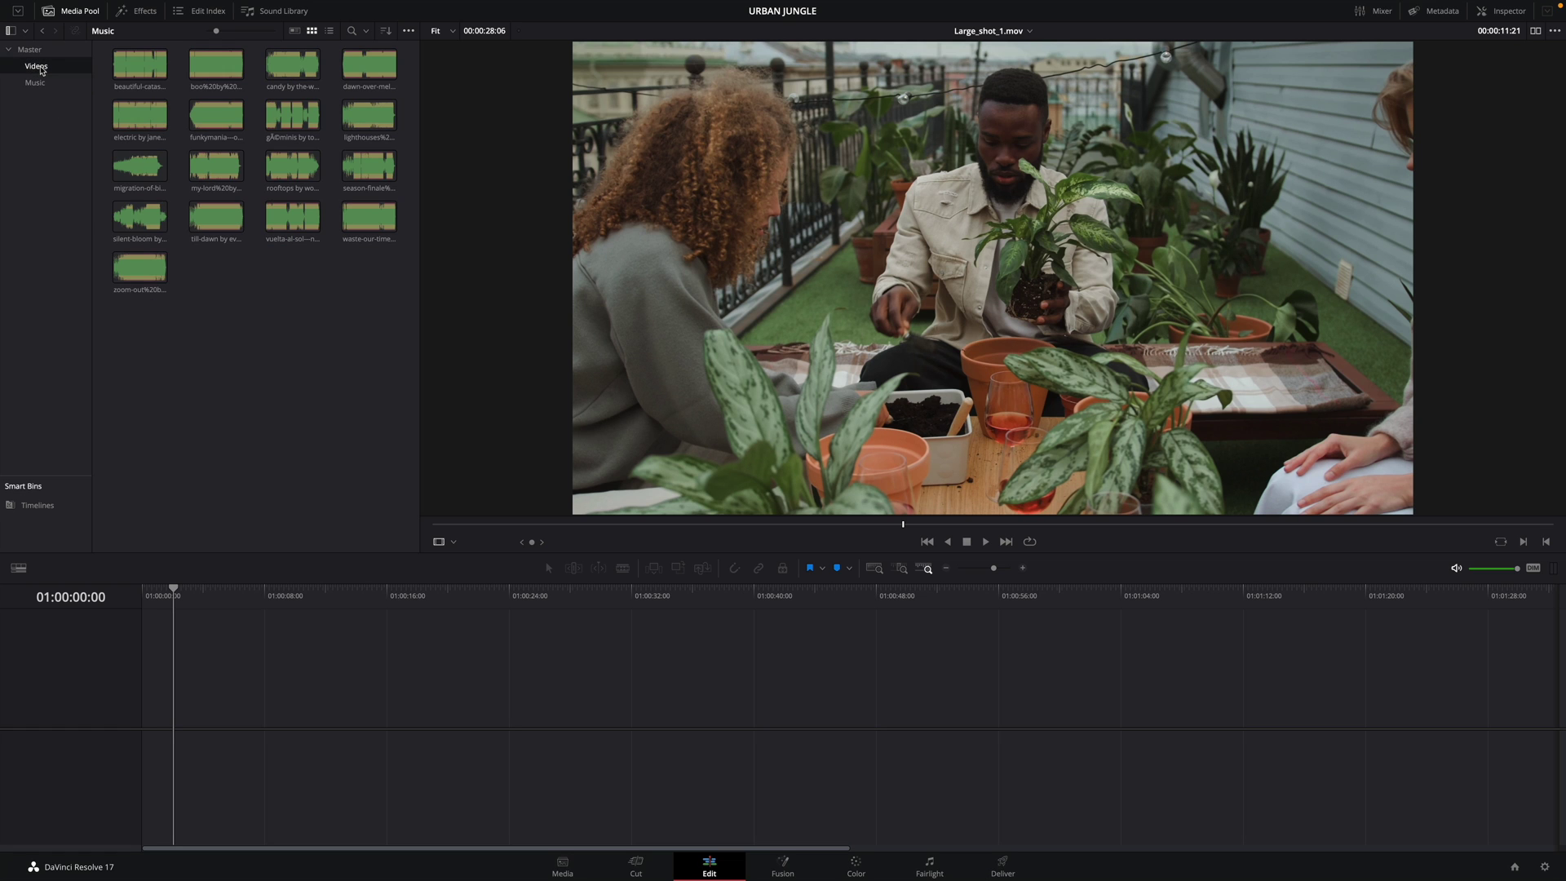
left_click(294, 32)
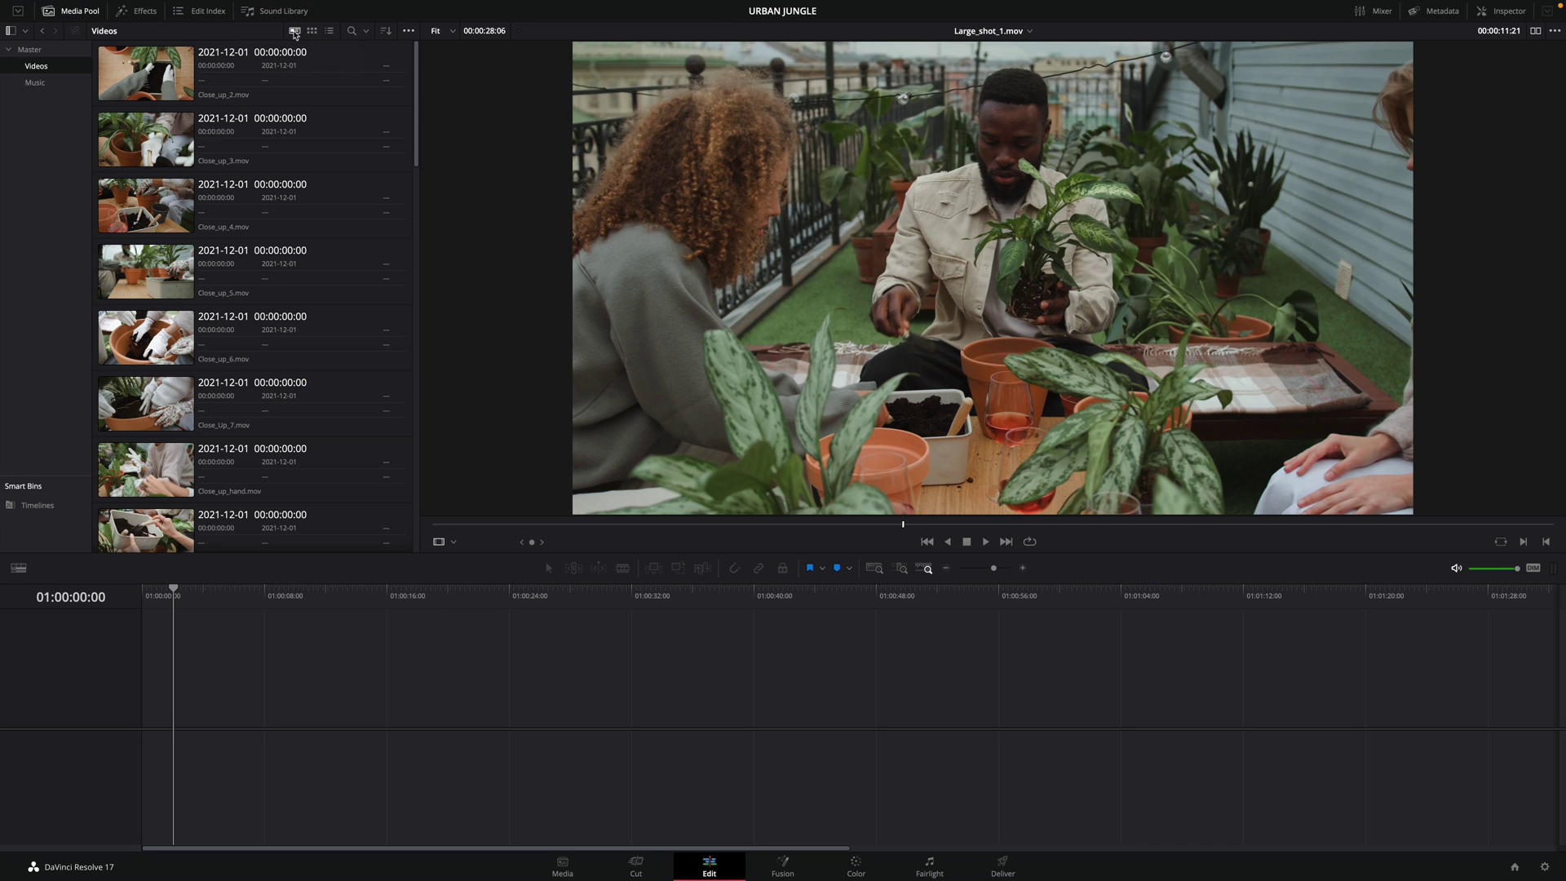
left_click(10, 31)
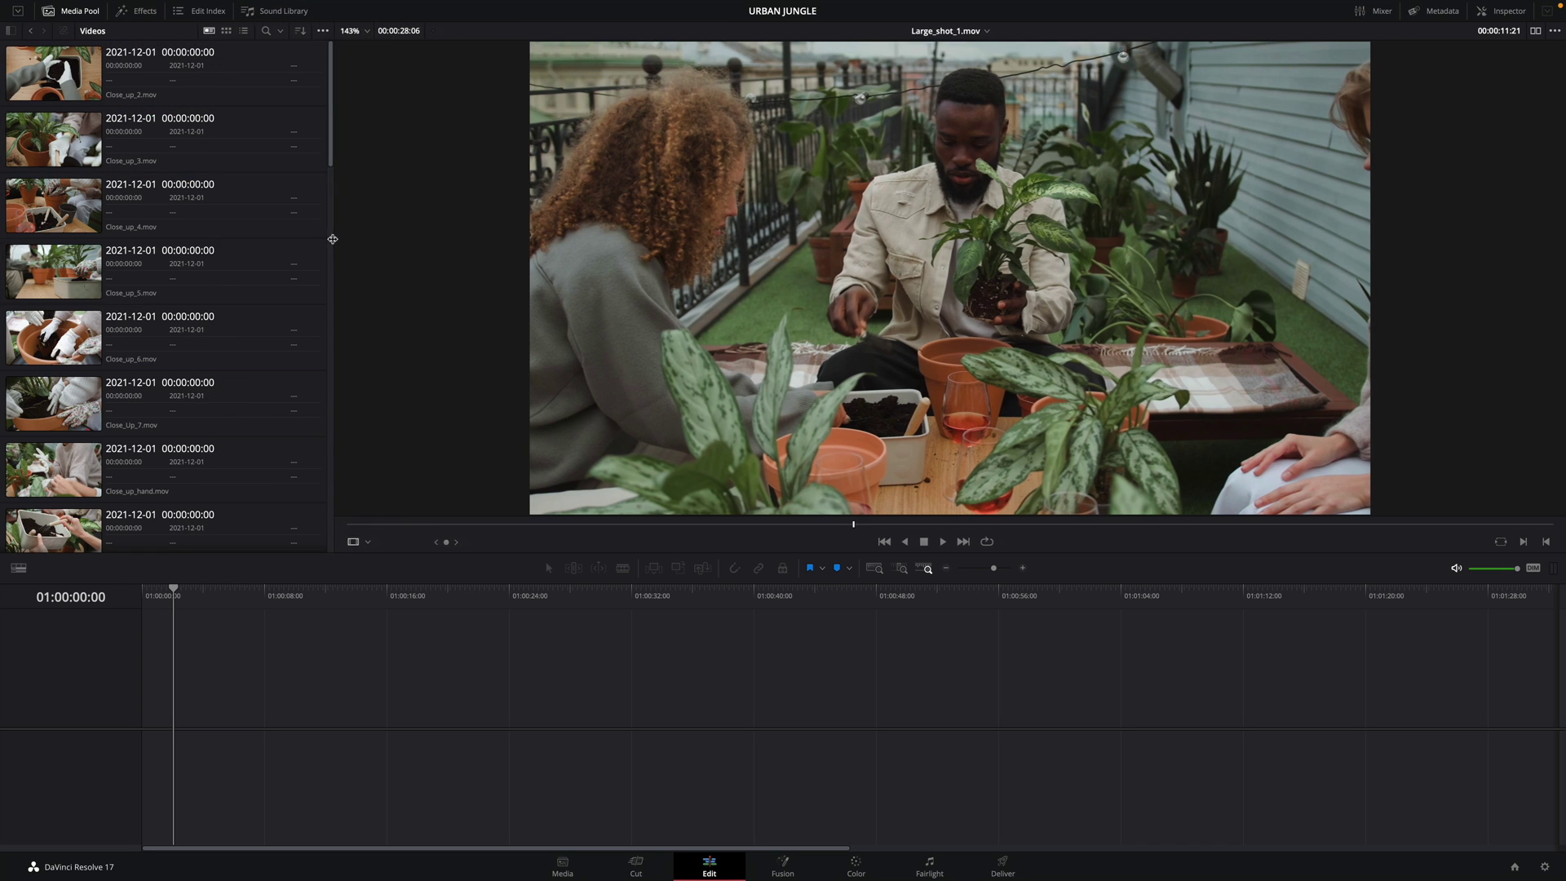
left_click(230, 220)
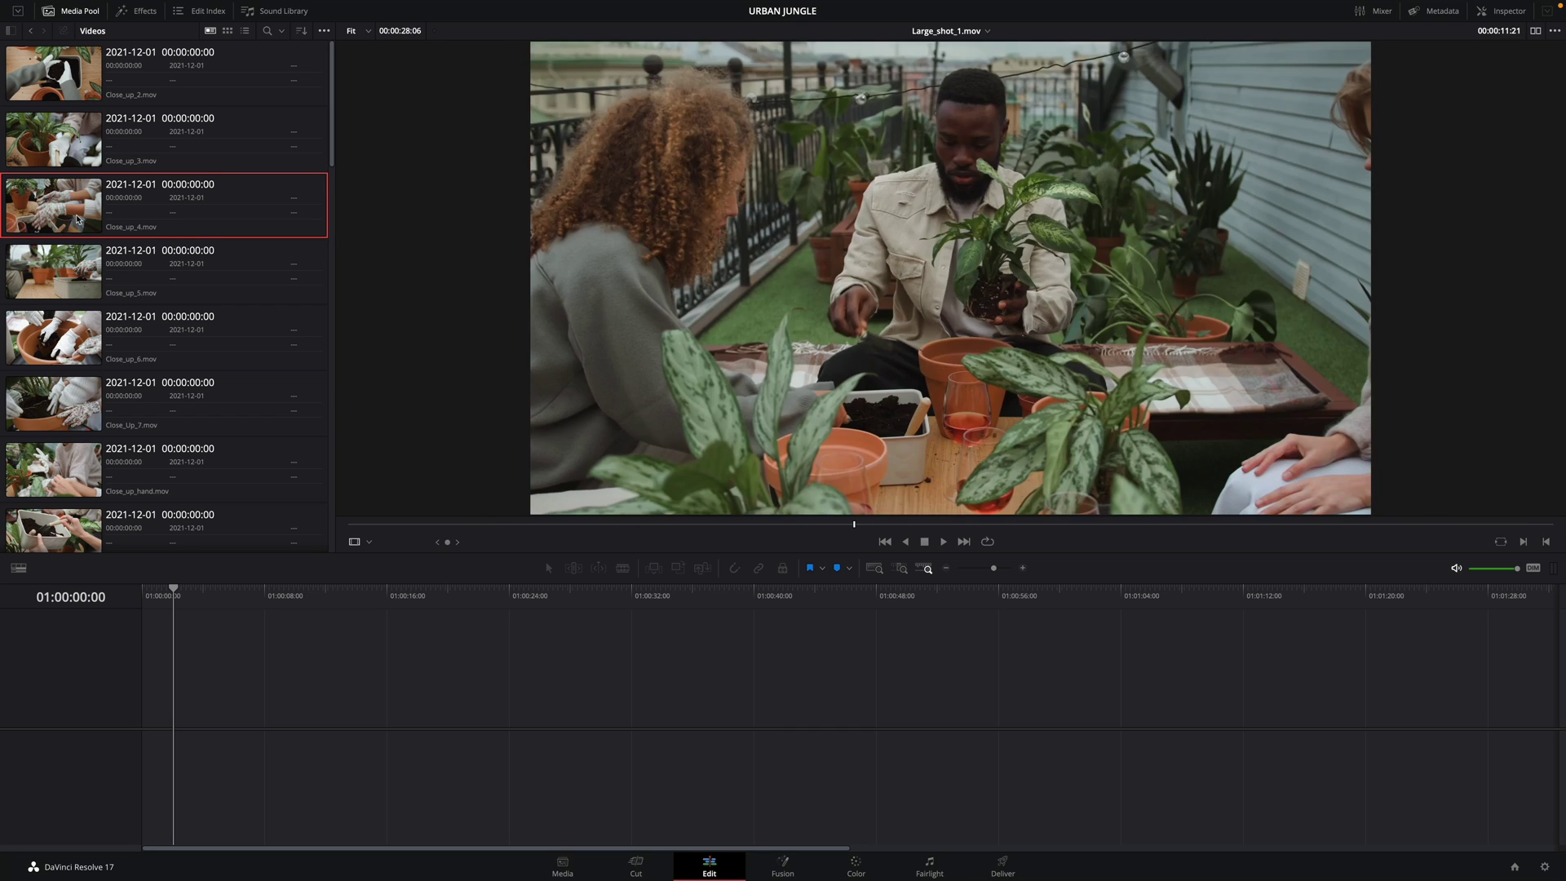
Try larger thumbnails, return to list view, and widen the pool to reveal duration, FPS and resolution columns.
left_click(229, 31)
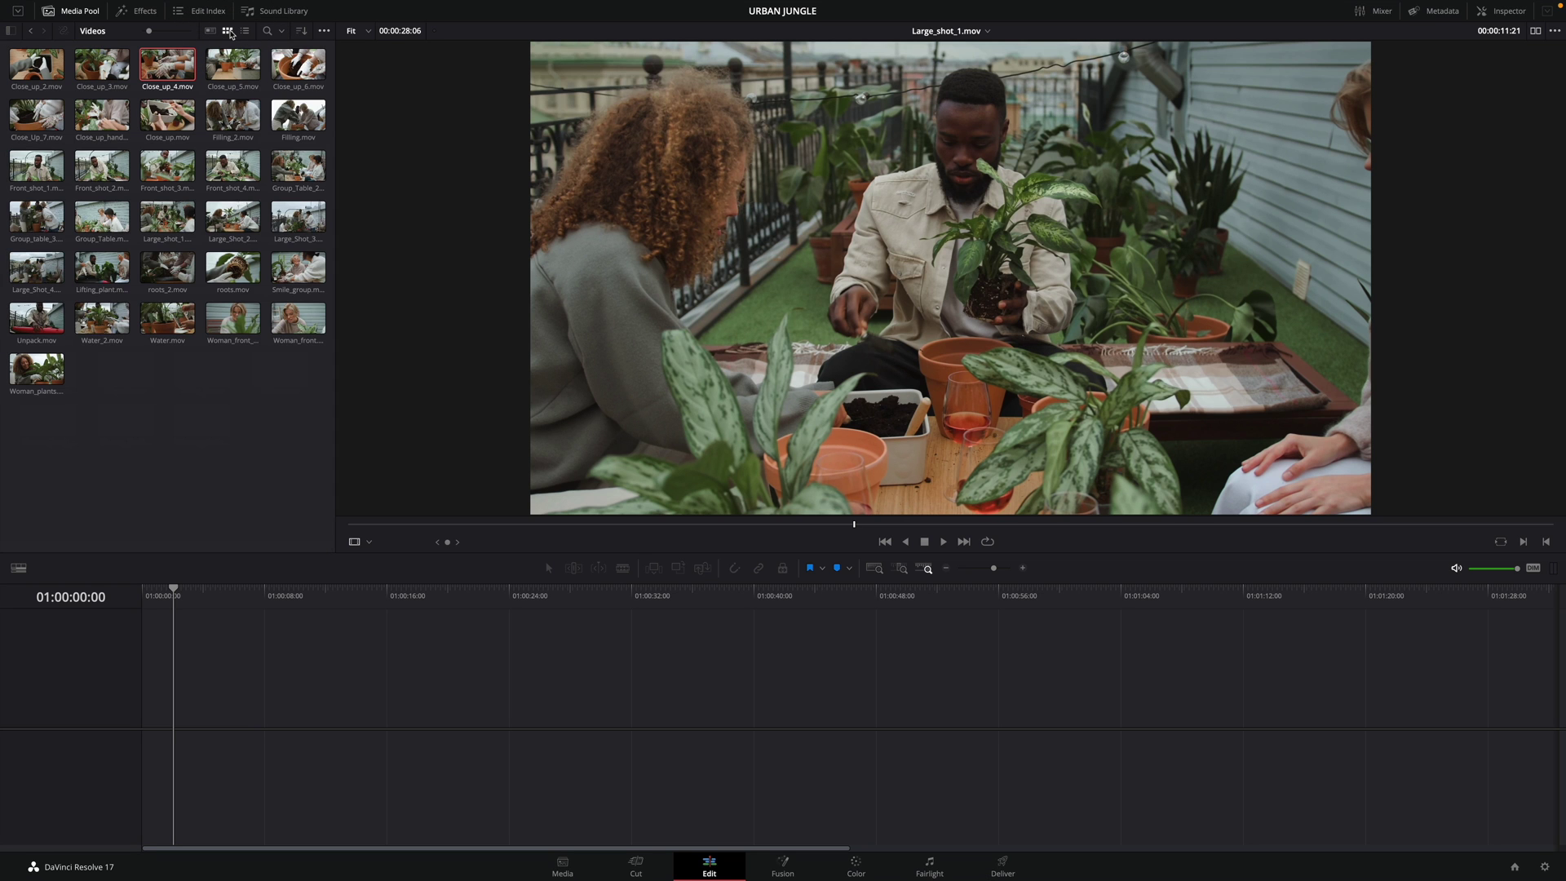
left_click_drag(149, 34, 155, 33)
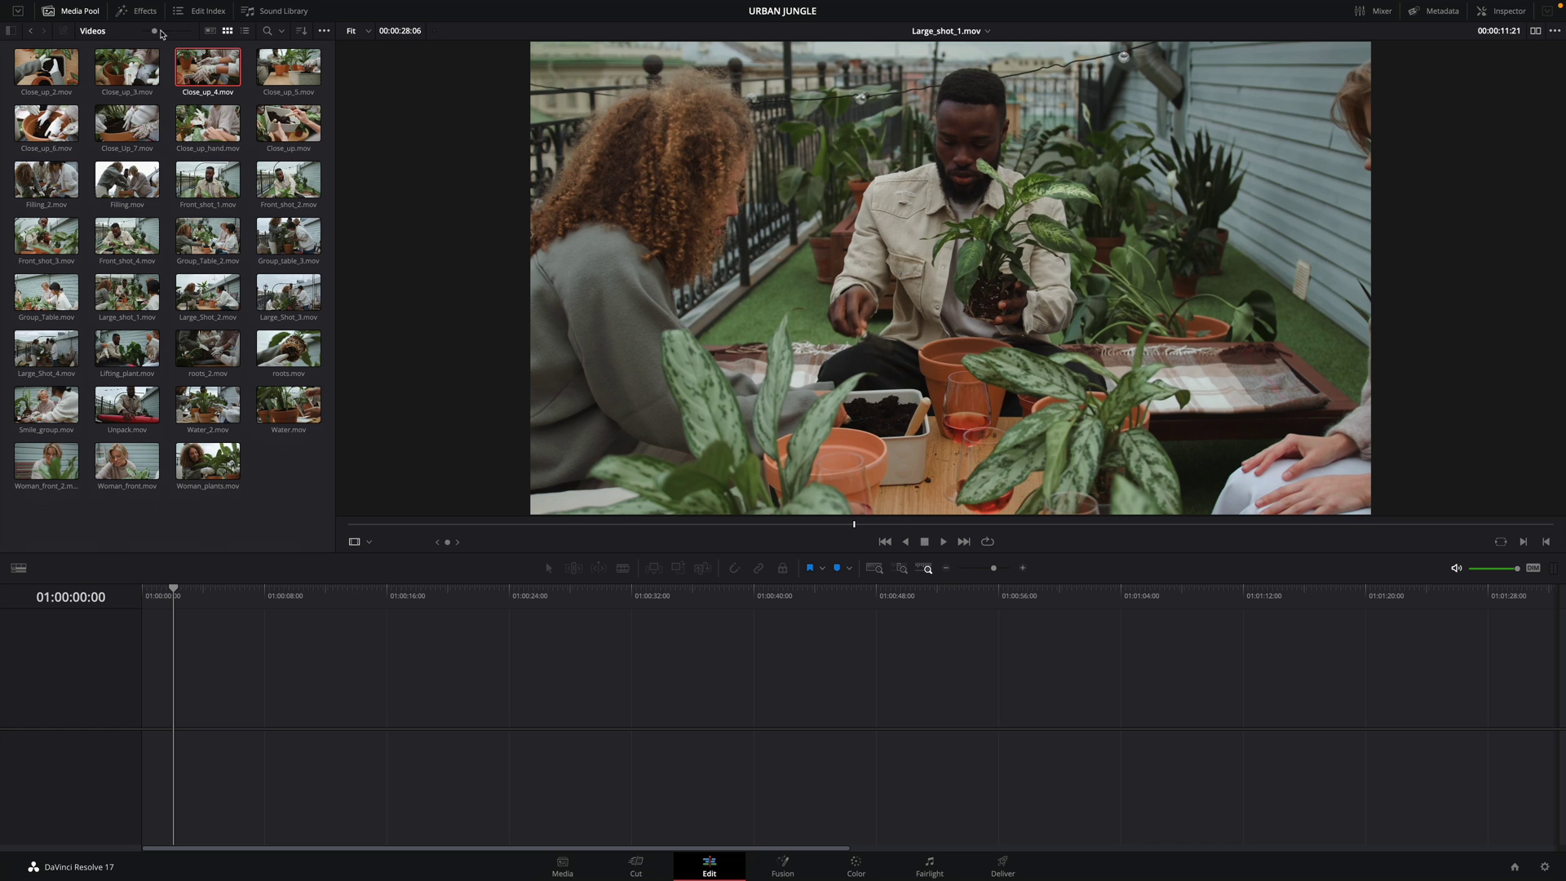
left_click(245, 31)
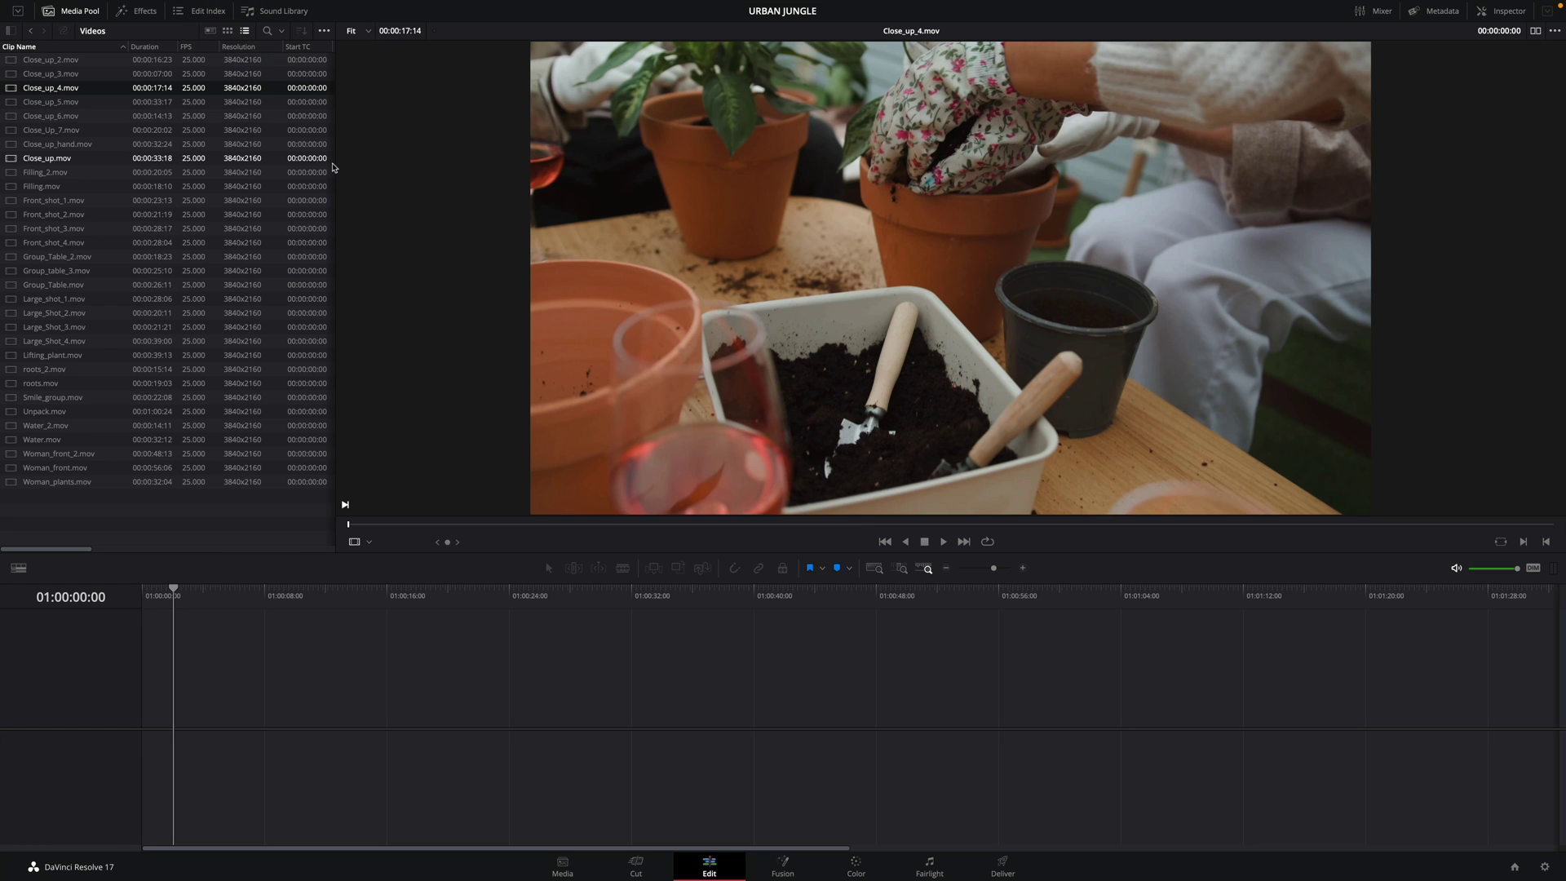
left_click_drag(337, 161, 638, 182)
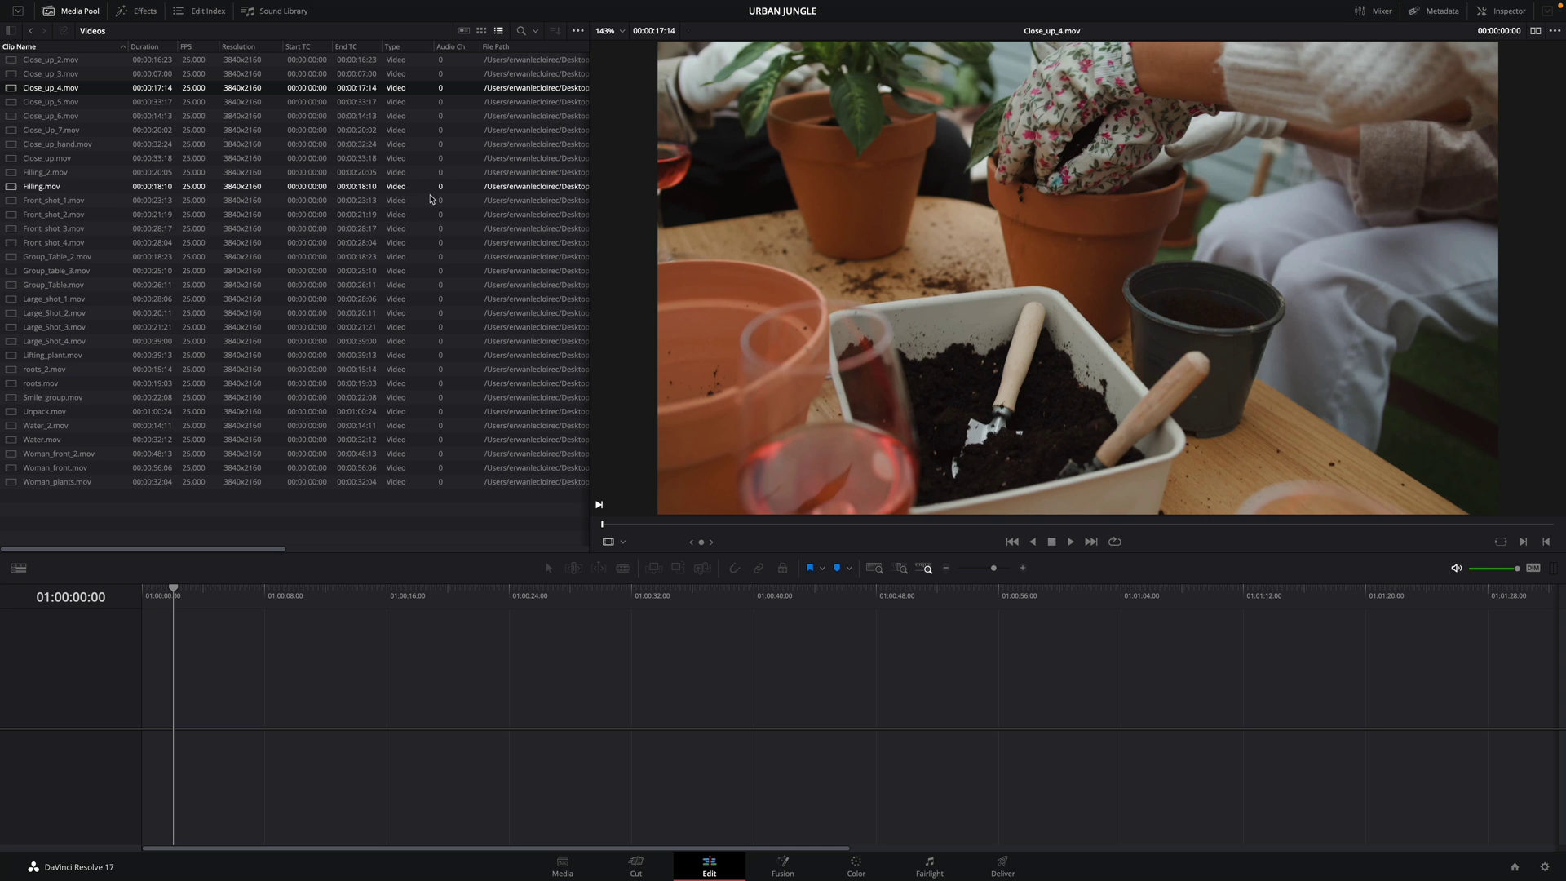
scroll(431, 199, "right", 5)
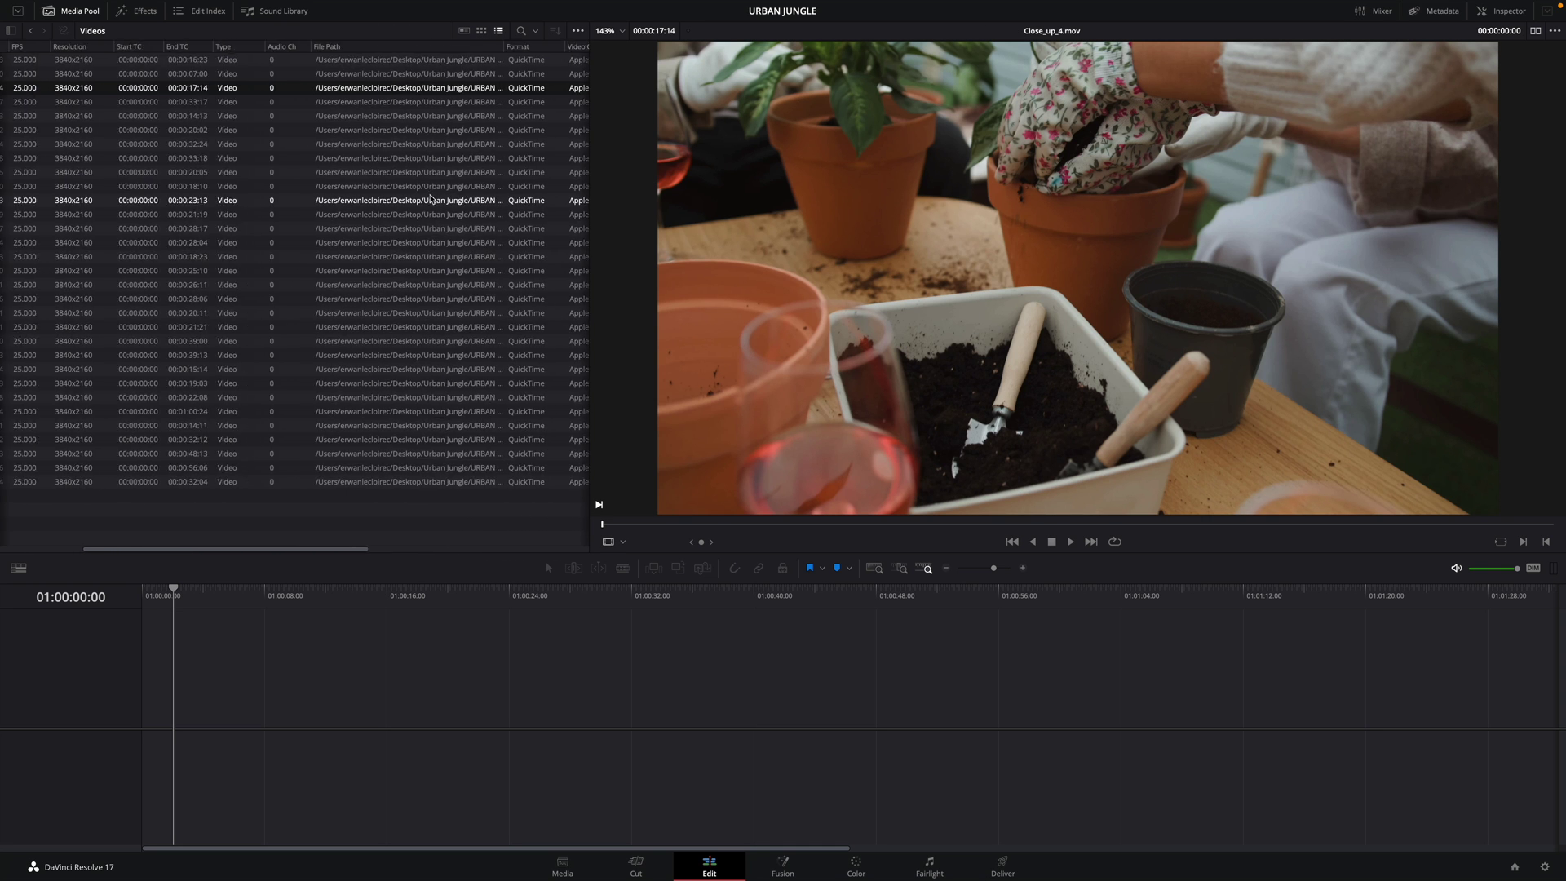
scroll(431, 199, "left", 5)
right_click(370, 49)
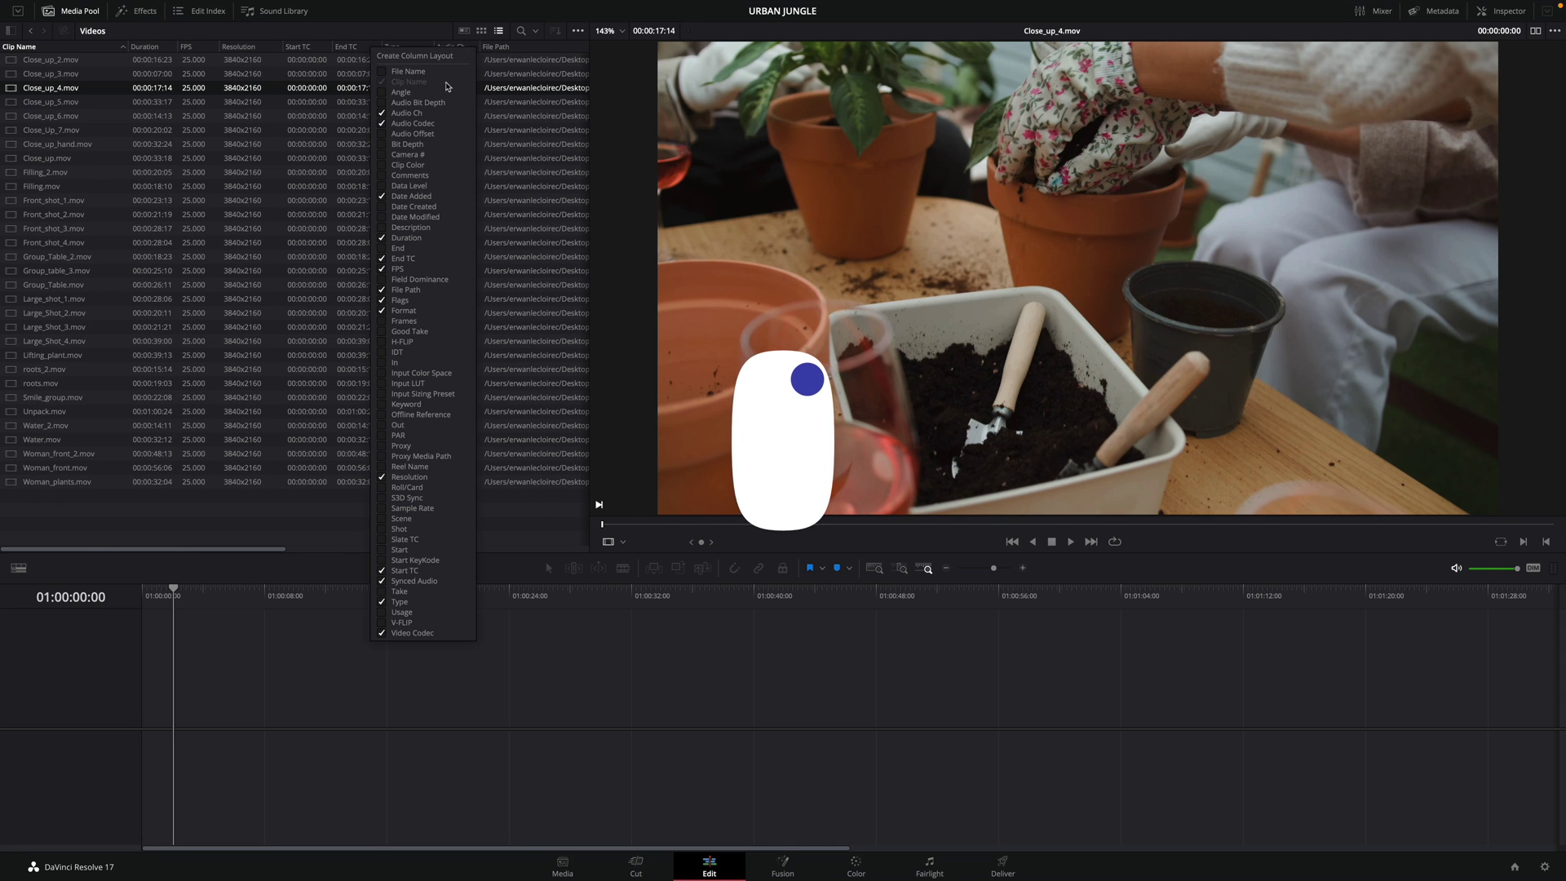
left_click(418, 33)
In Metadata's Shot & Scene view, enter Close_up as Close_up_4.mov's Description.
left_click(1380, 13)
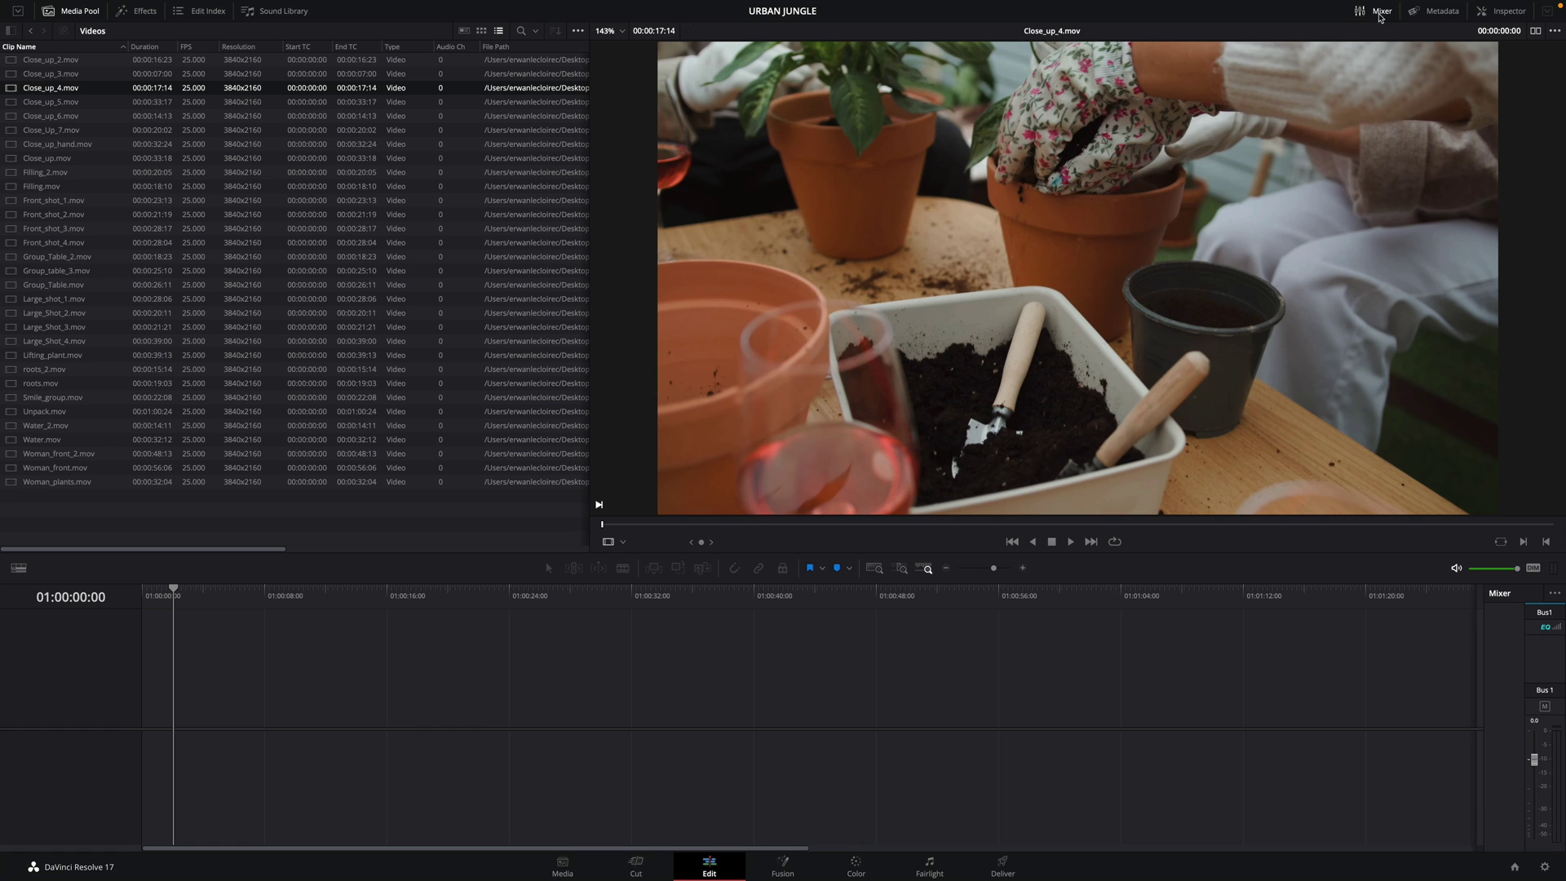
left_click(1381, 14)
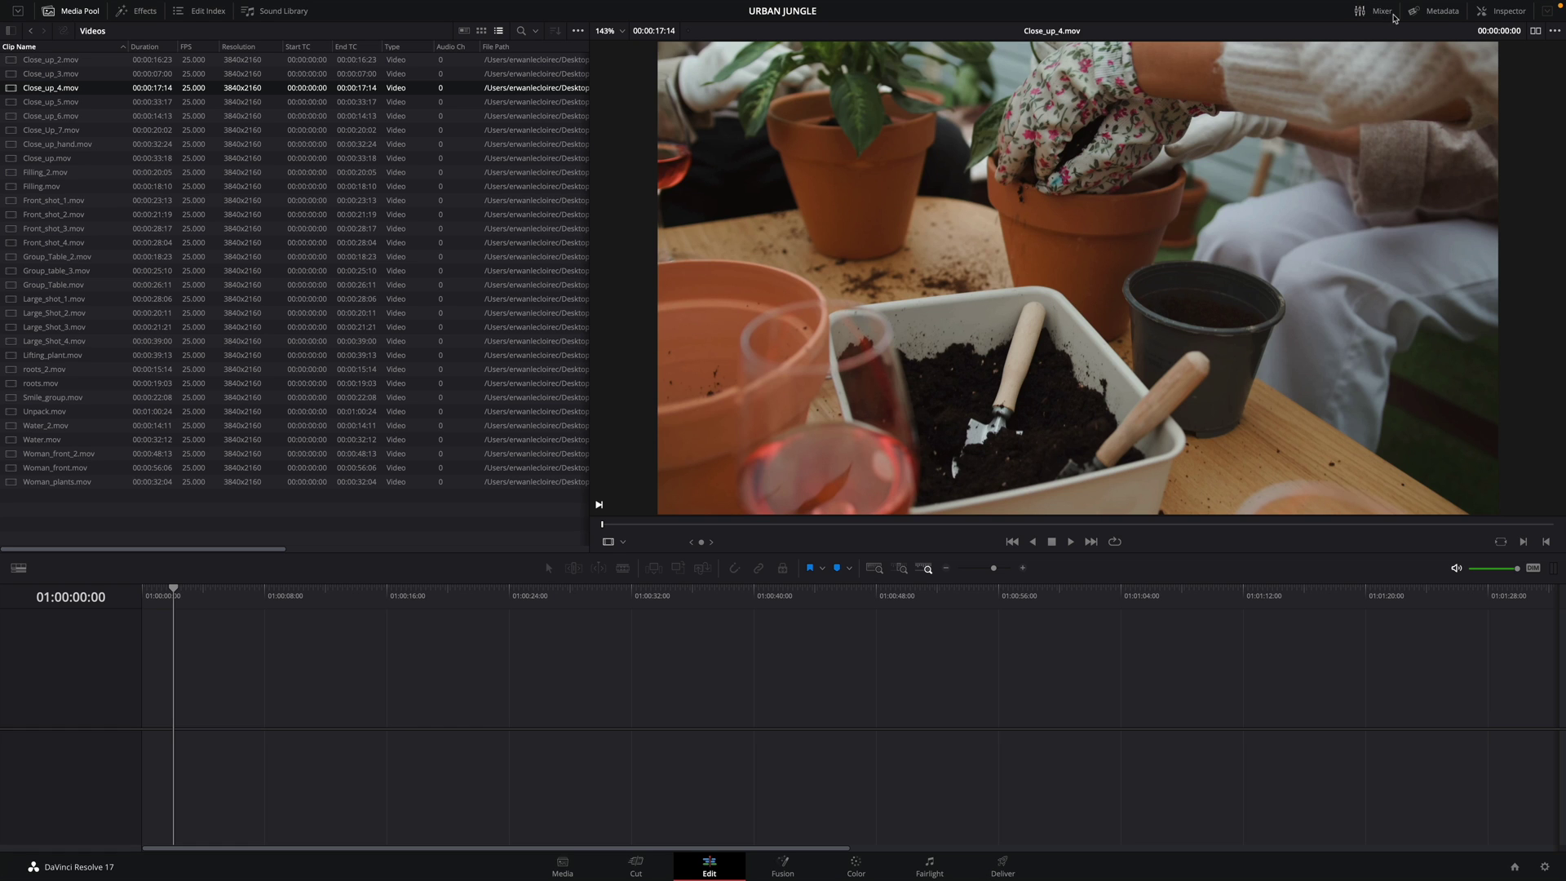
left_click(1442, 12)
left_click(1555, 31)
left_click(1526, 65)
left_click(1439, 159)
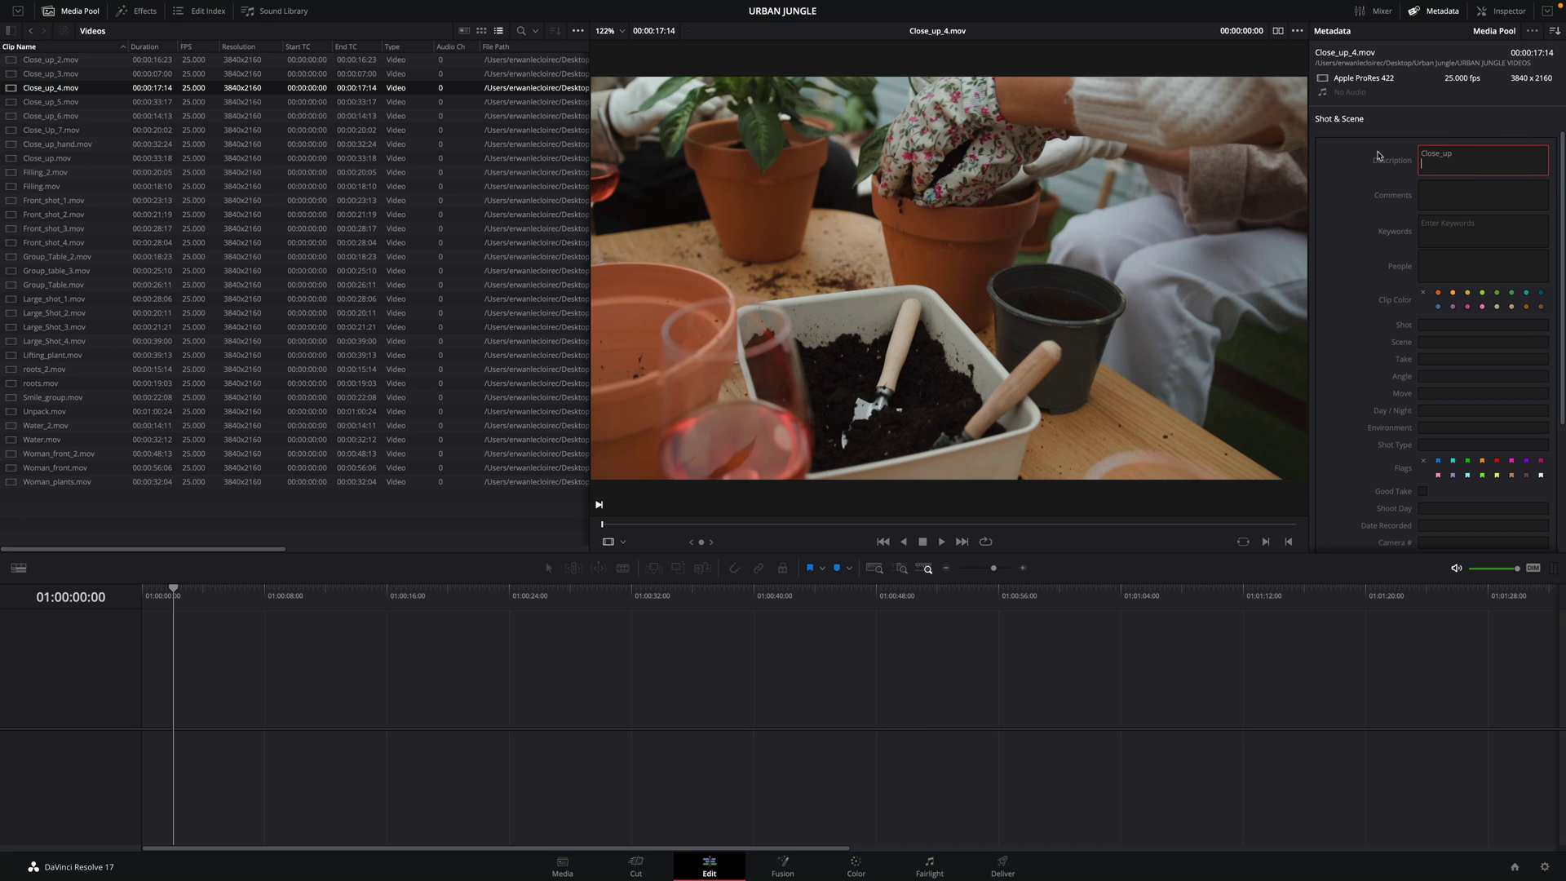
Add and widen the Description column, sort it descending, then close the Metadata panel.
right_click(529, 51)
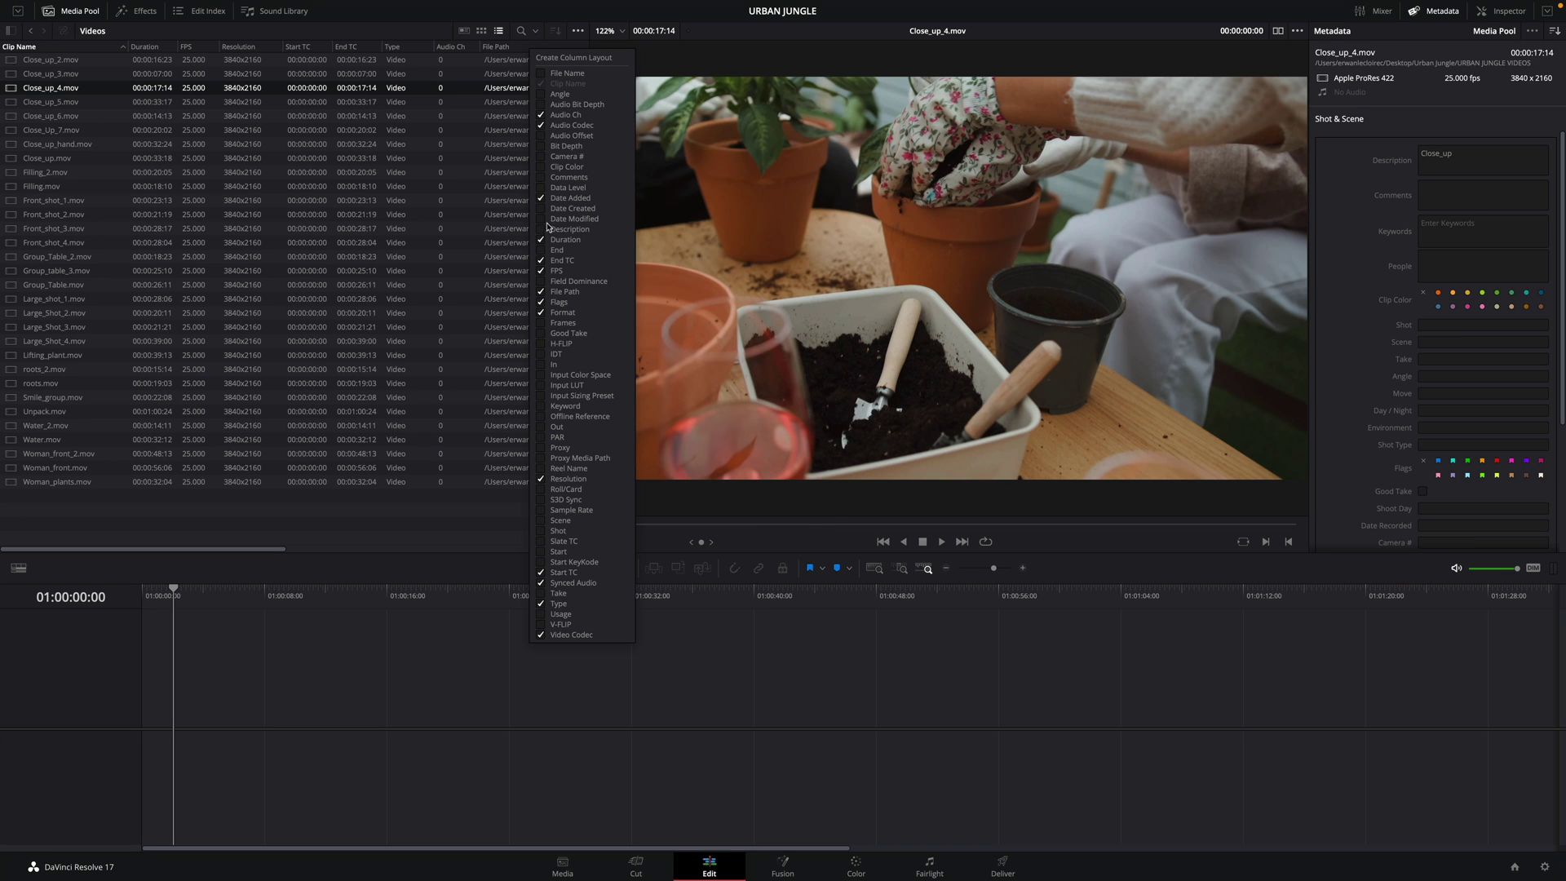
left_click(476, 145)
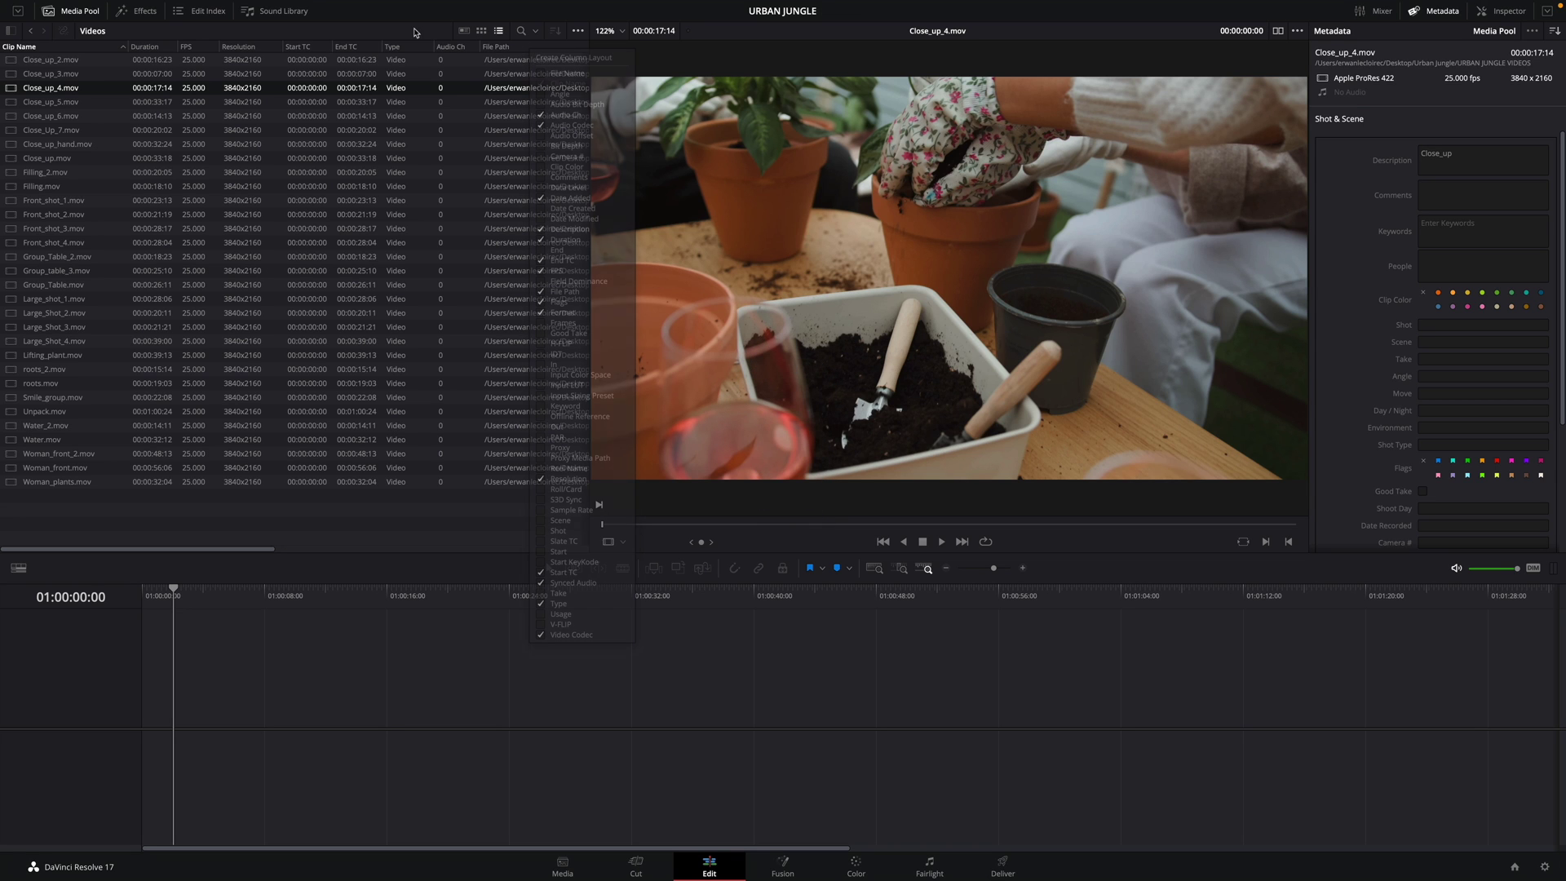
scroll(452, 93, "right", 2)
scroll(451, 92, "right", 3)
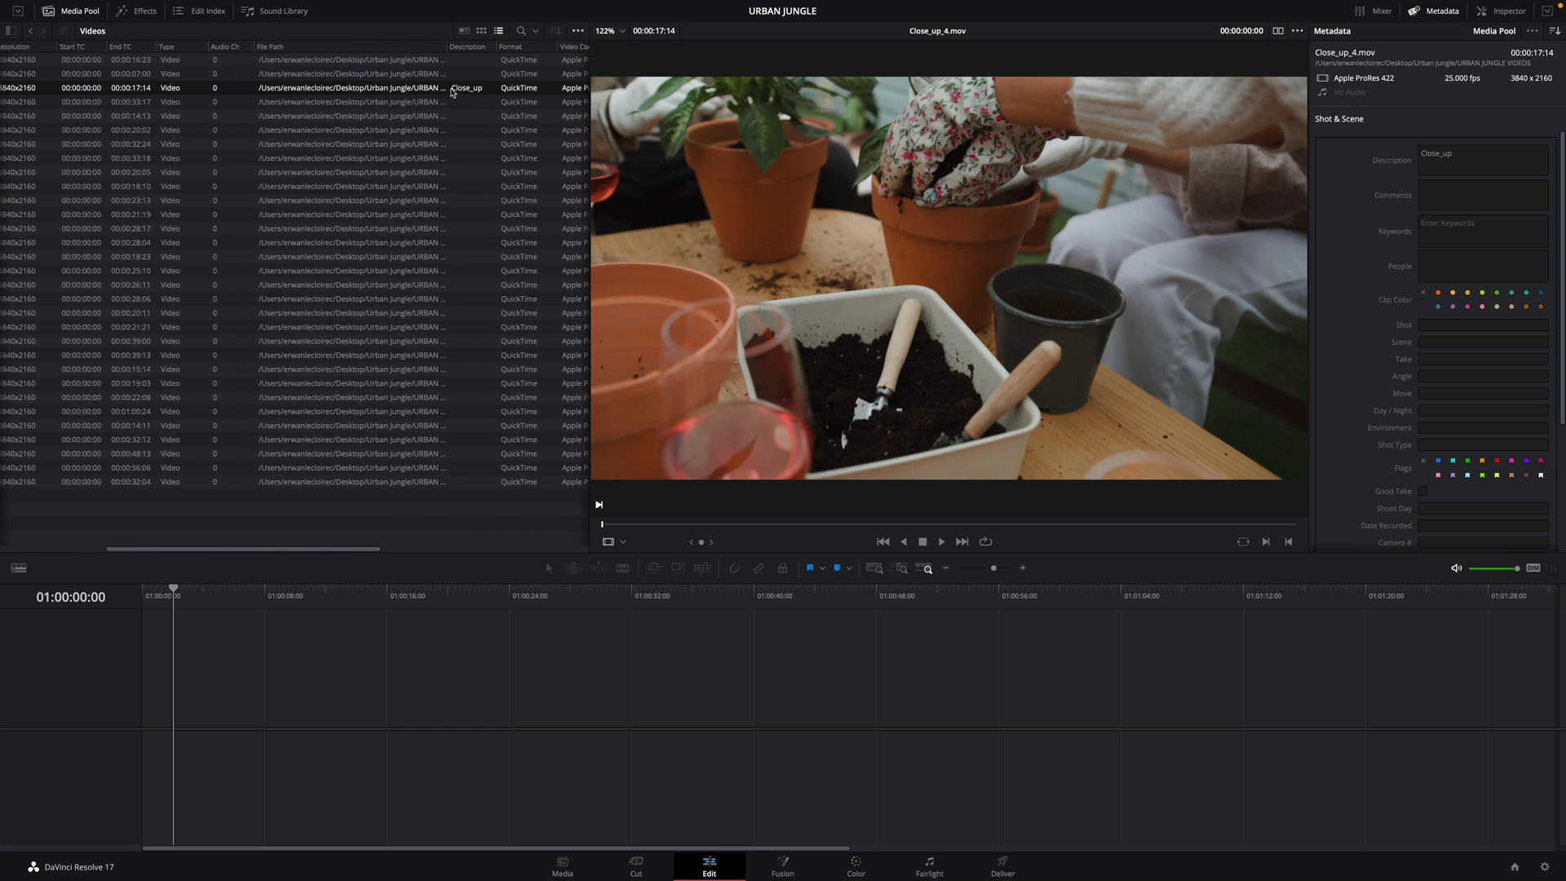
left_click_drag(485, 46, 494, 47)
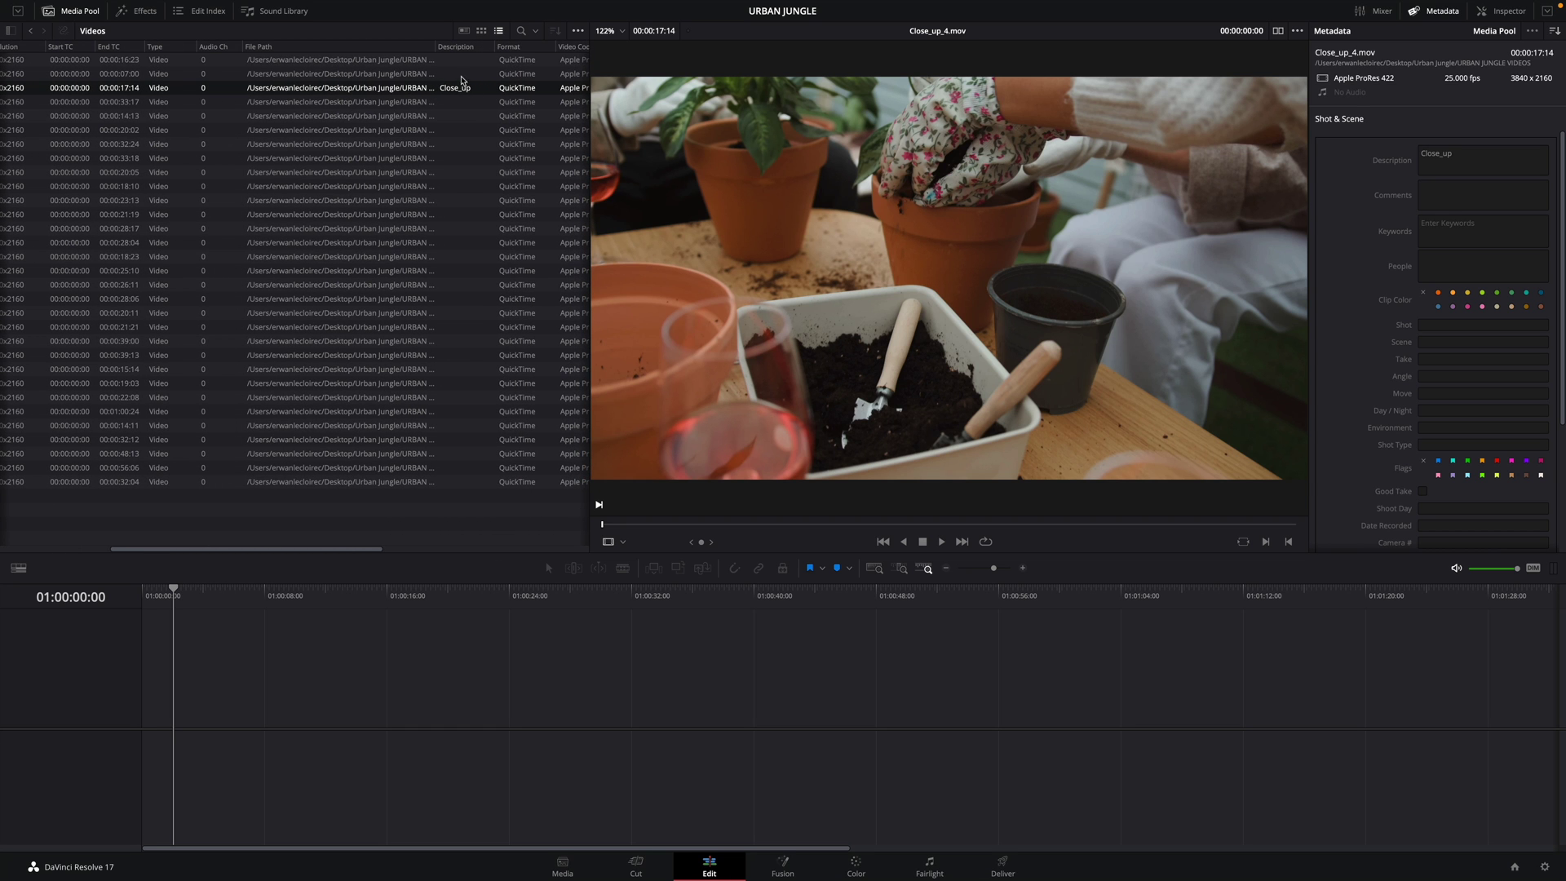
left_click(473, 47)
left_click(473, 47)
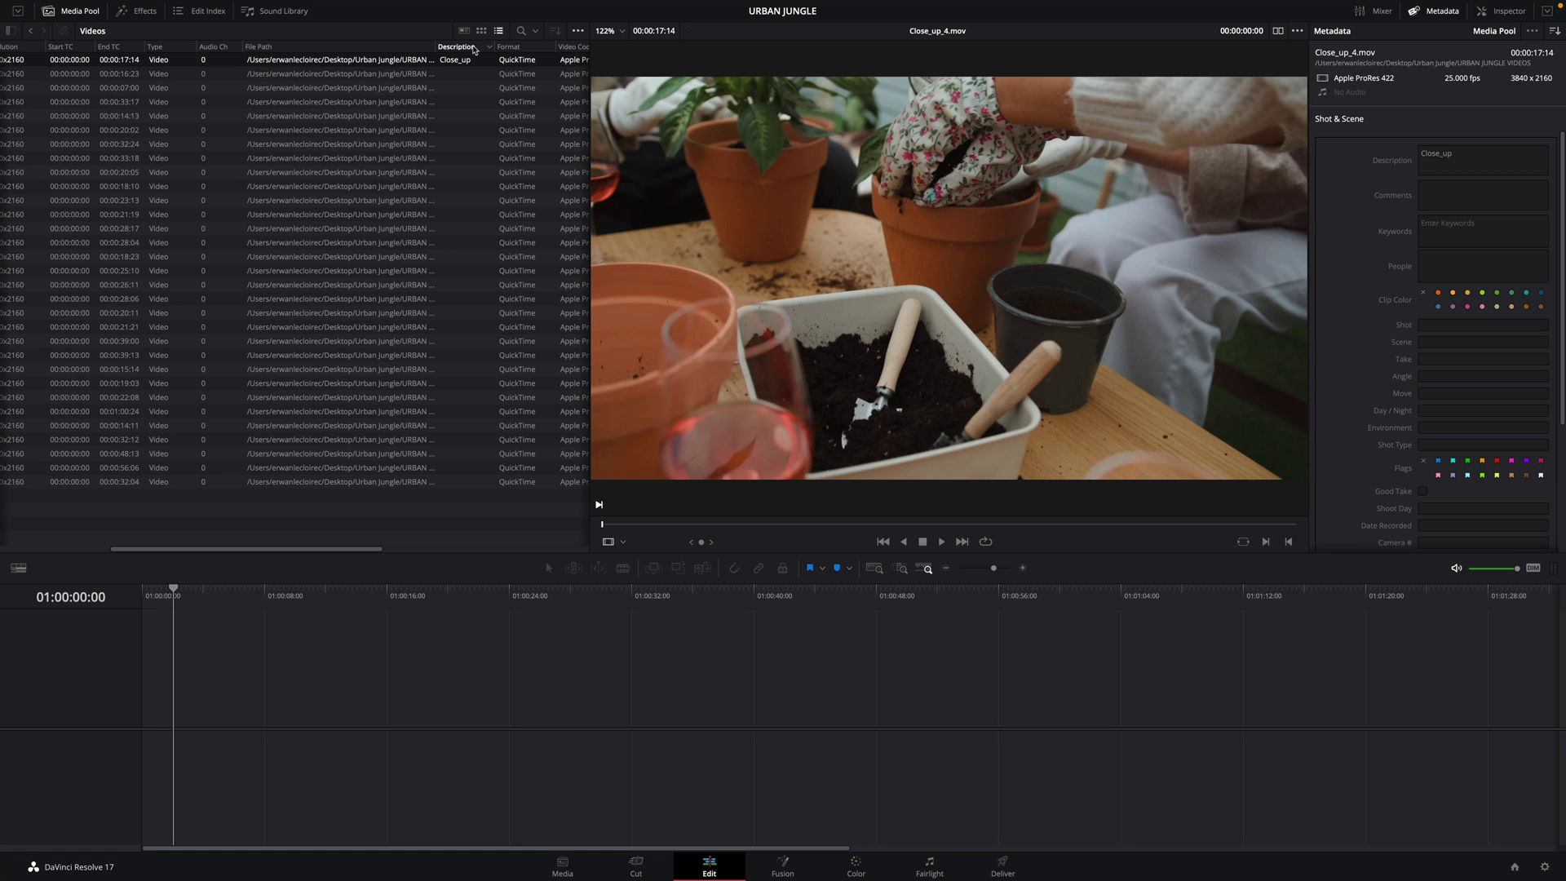
left_click(1448, 17)
scroll(318, 136, "left", 6)
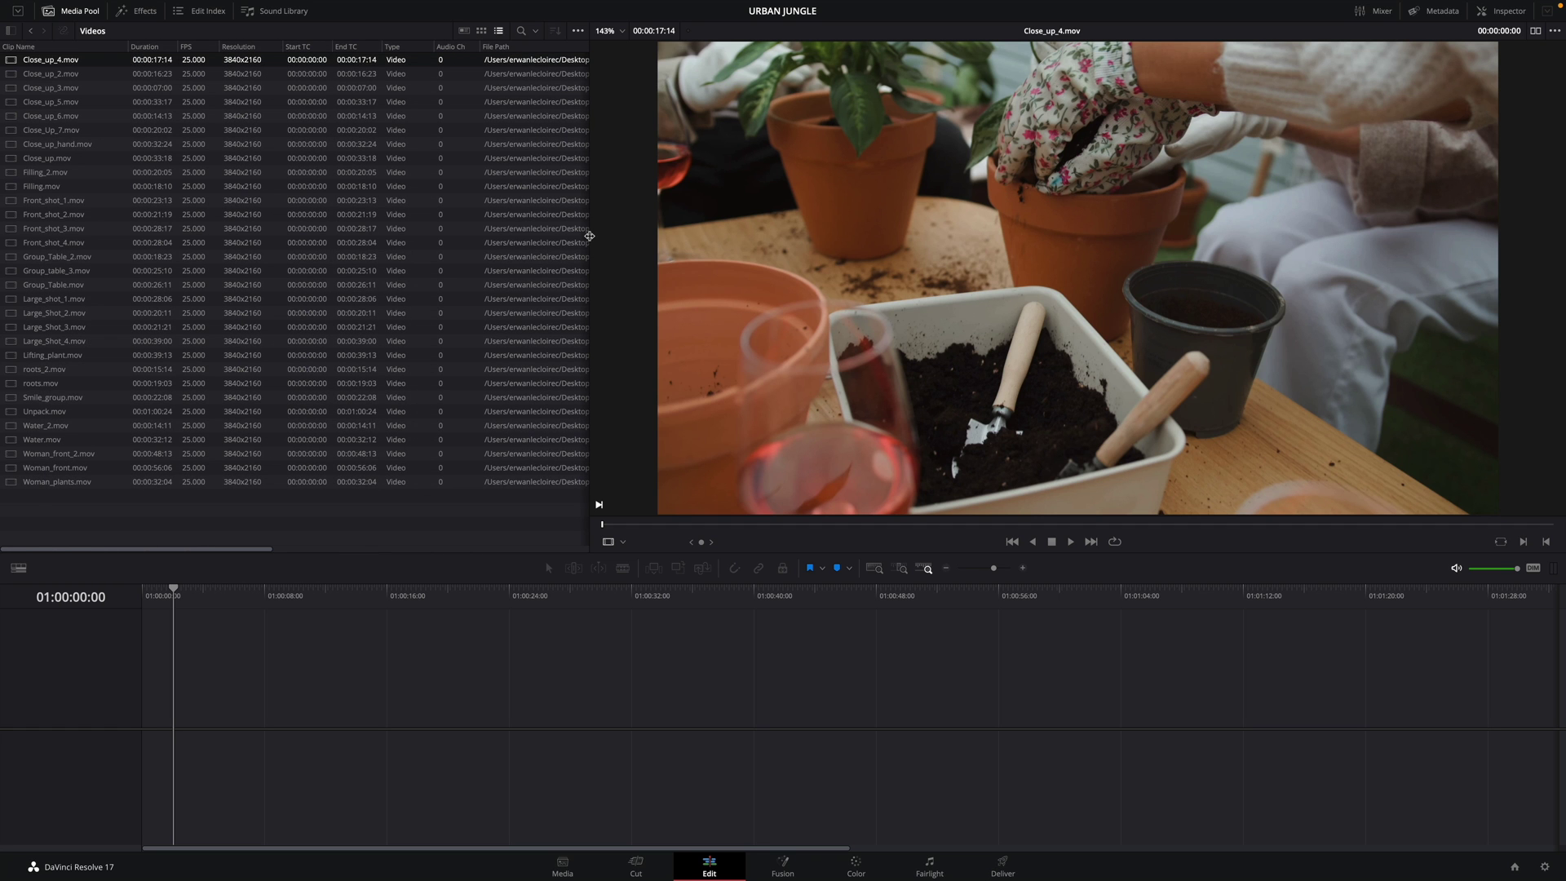
Narrow the clip pool and show a filmstrip above the clip list.
left_click_drag(590, 236, 408, 228)
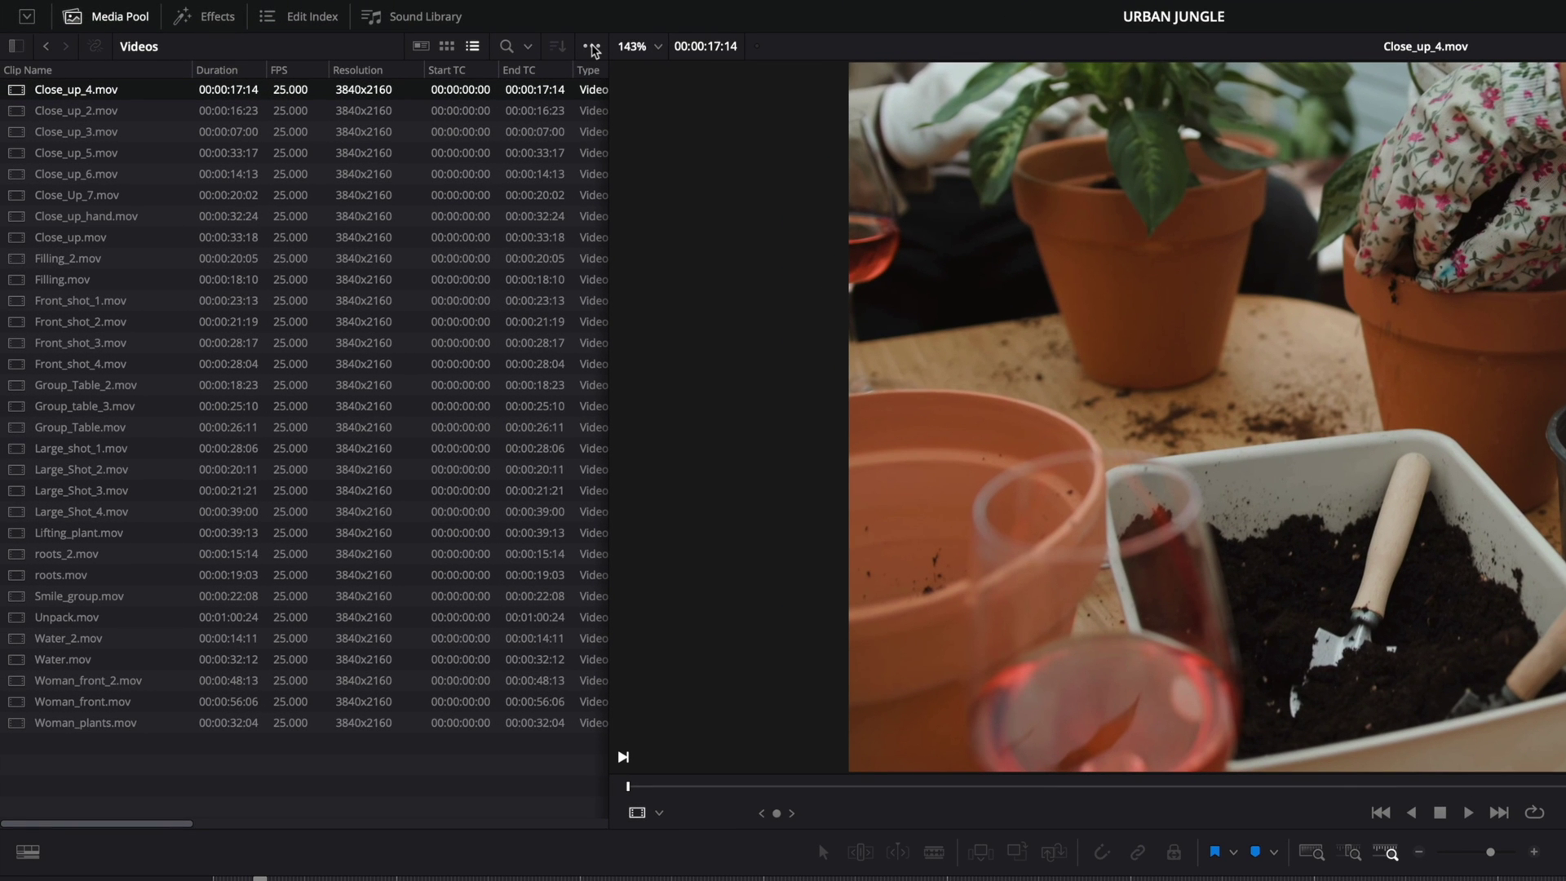
left_click(593, 47)
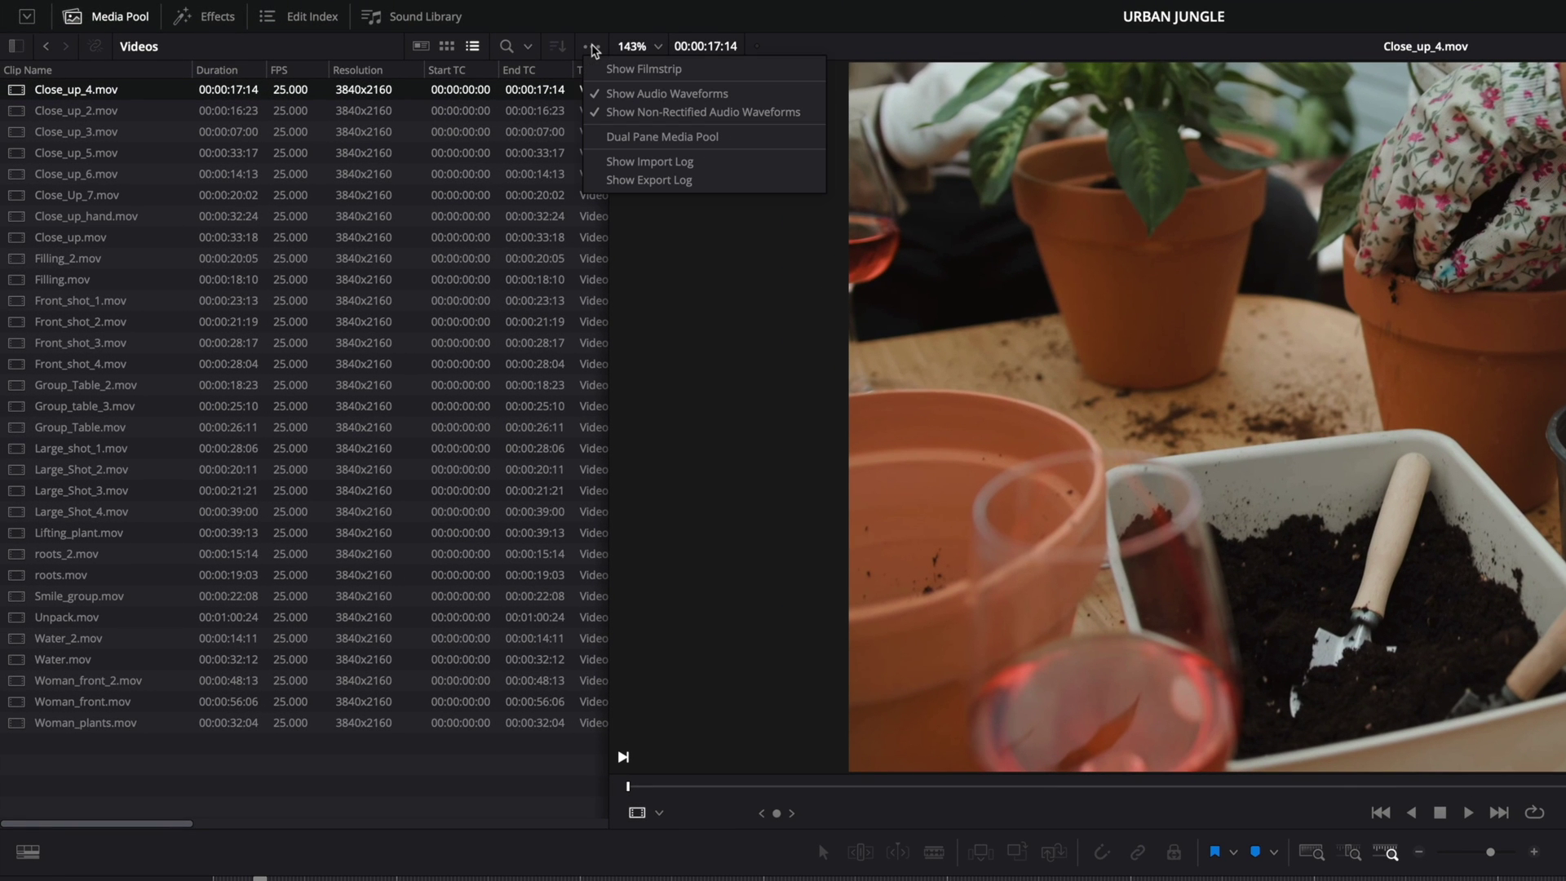
left_click(604, 72)
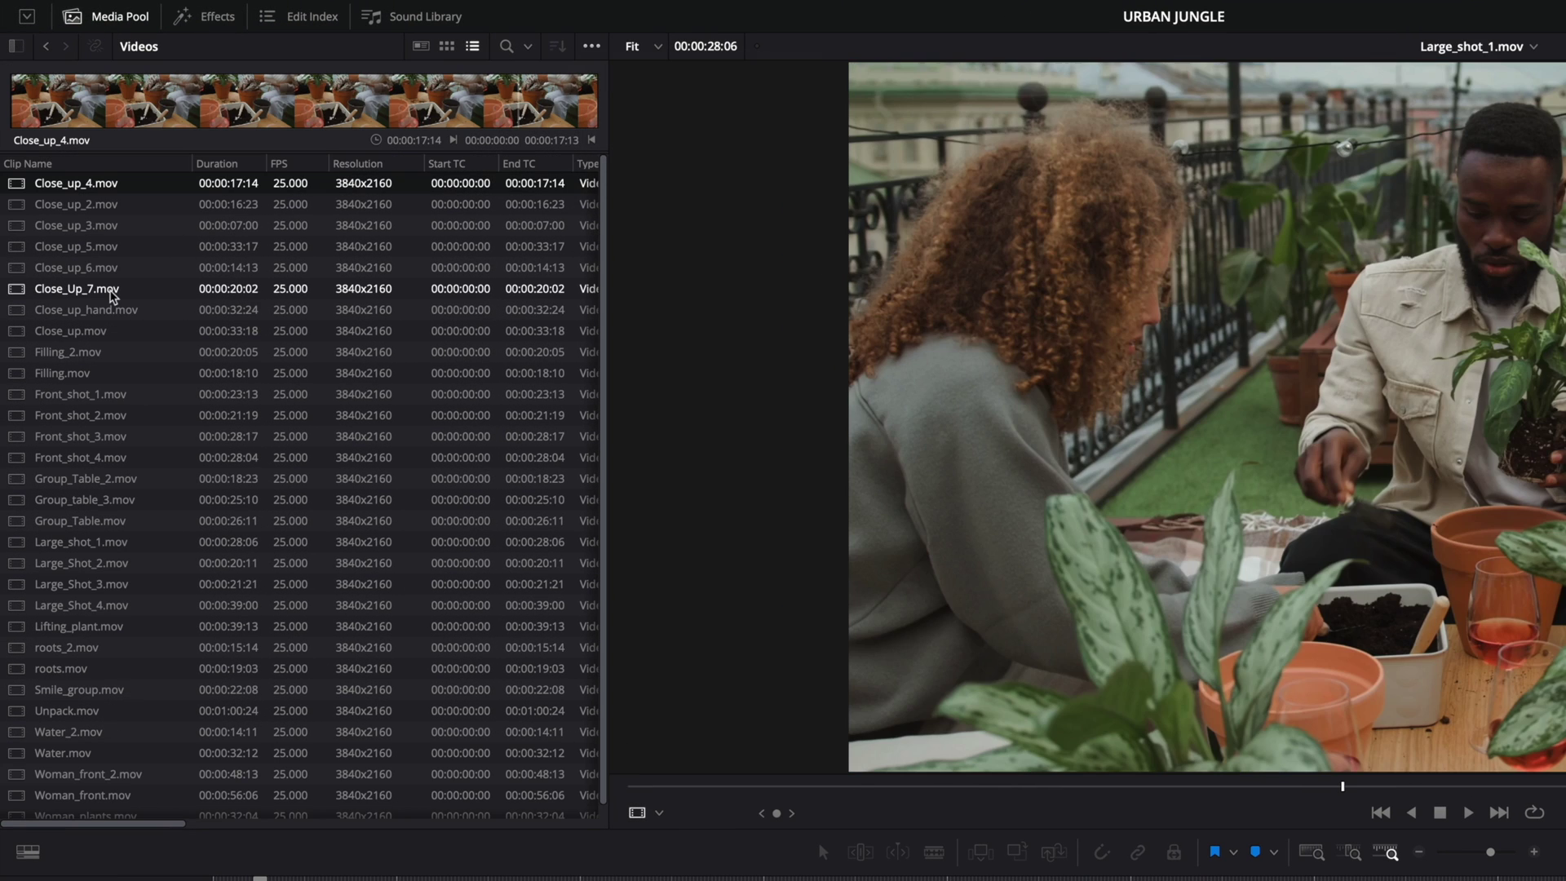
Mark Close_Up_7.mov's In at 00:00:09:10 and Out at 00:00:13:24.
left_click(92, 288)
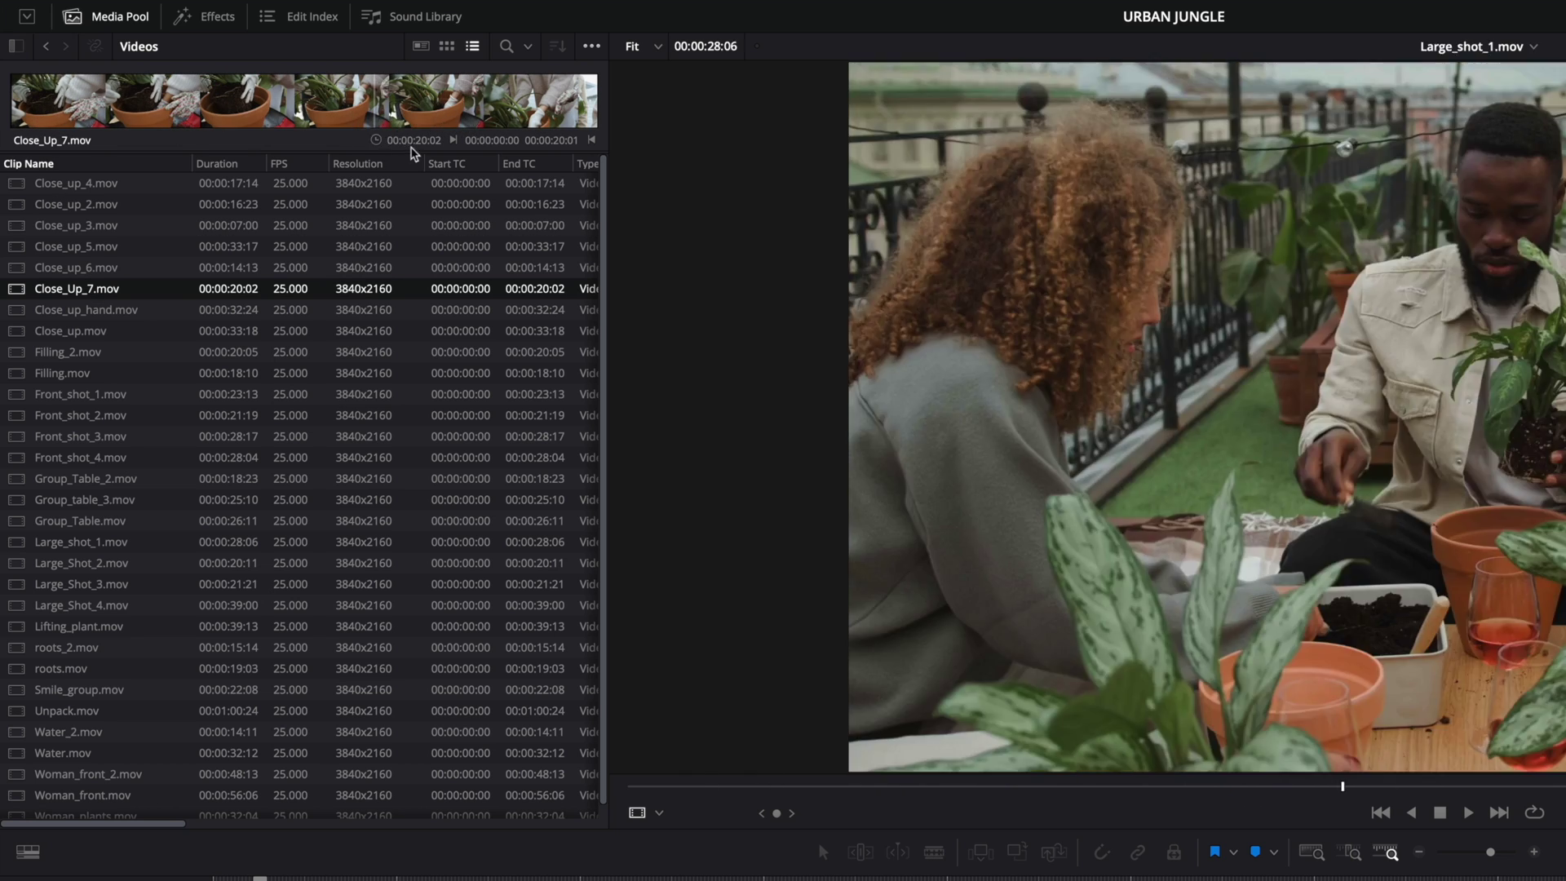
key("i")
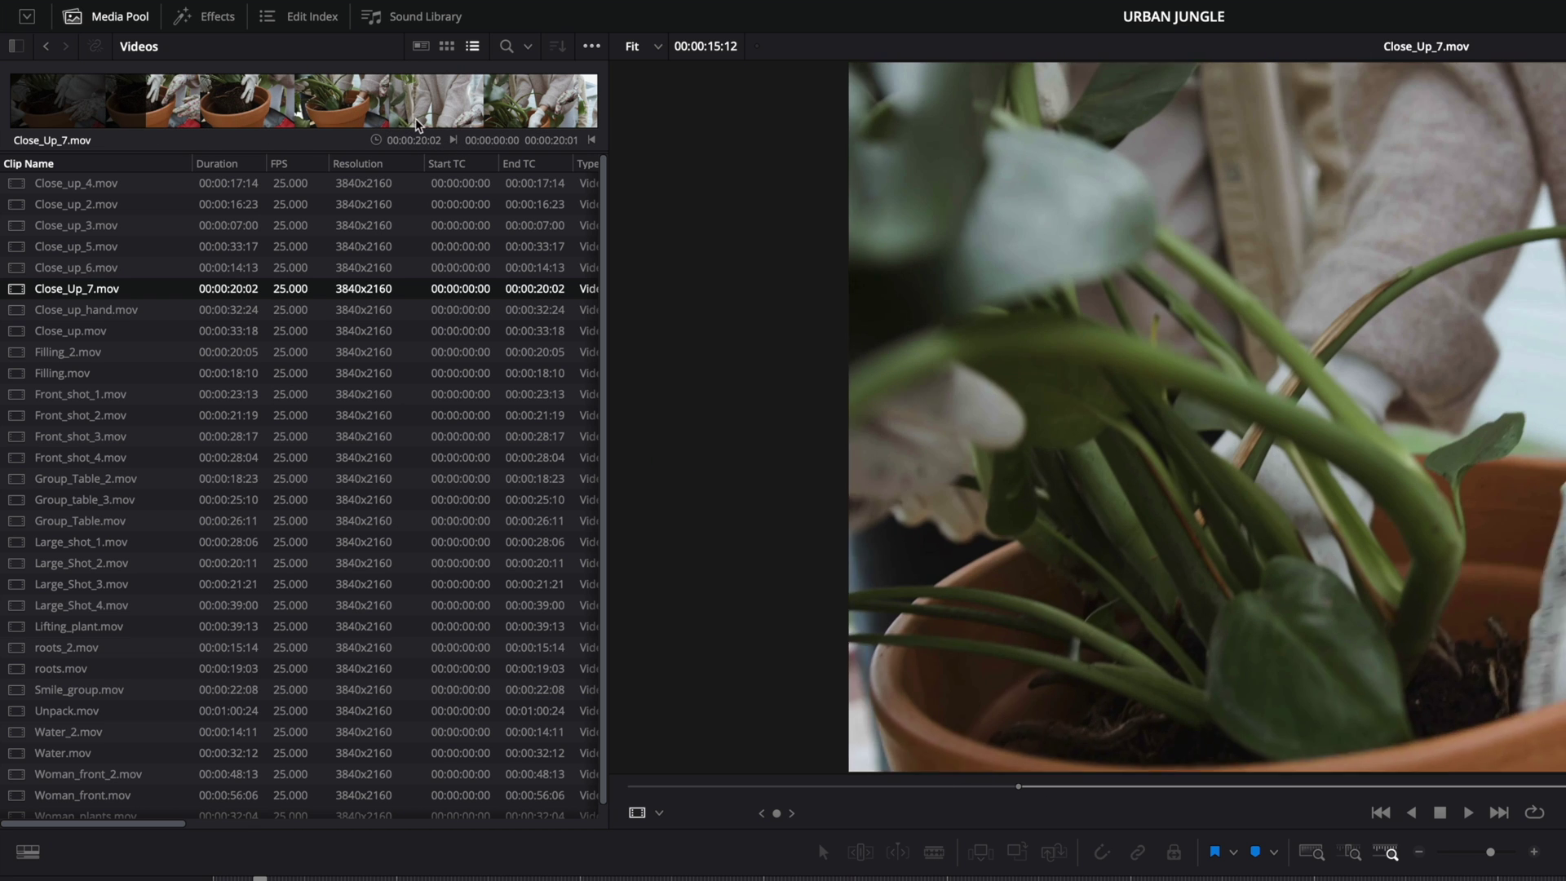
key("o")
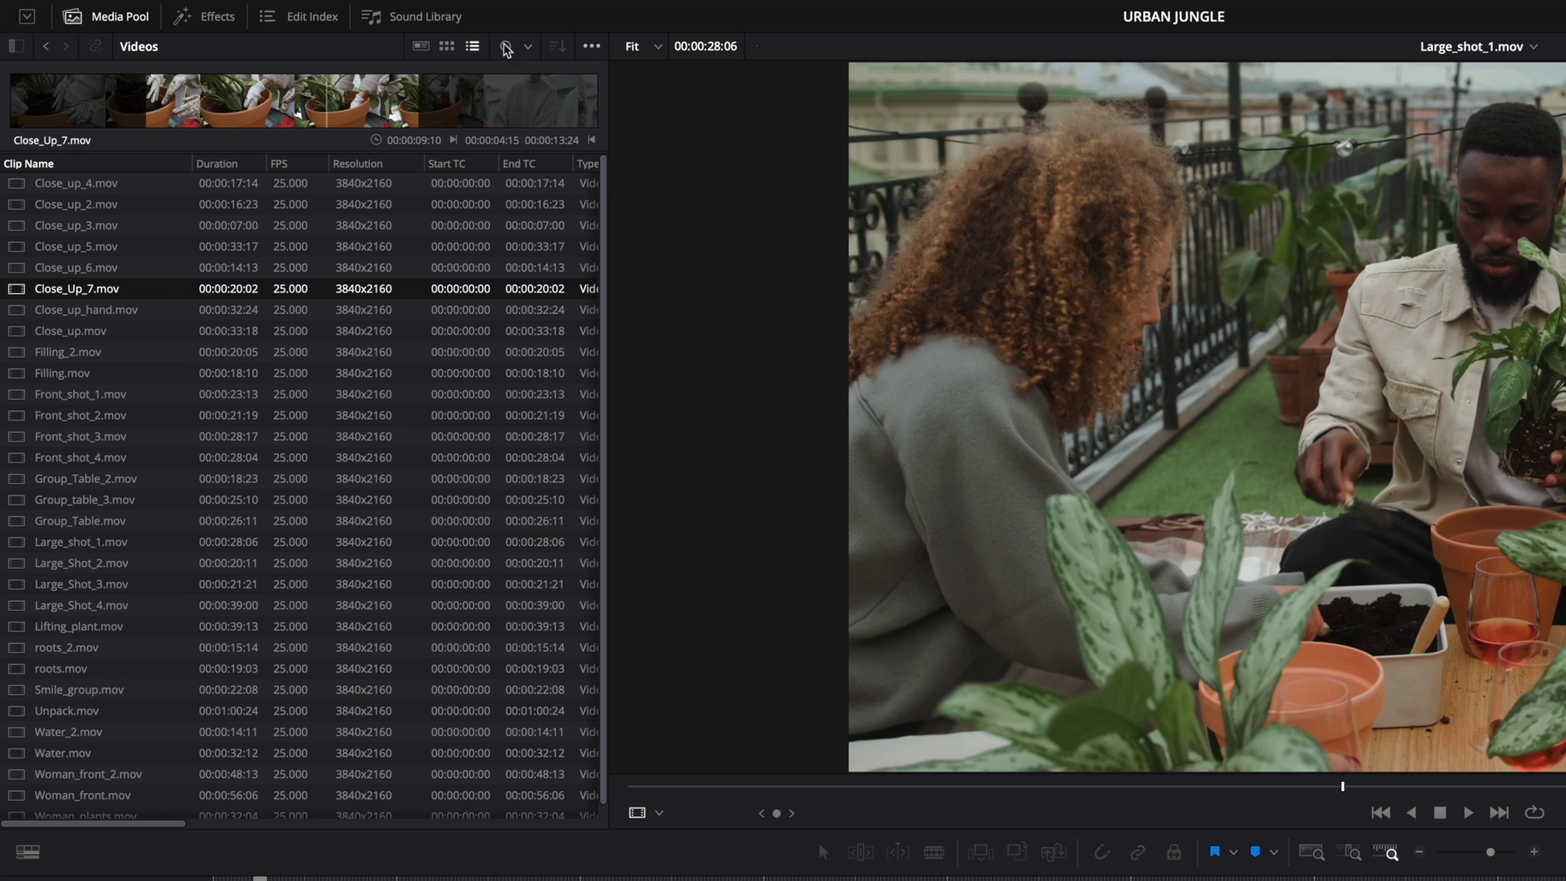
left_click(506, 46)
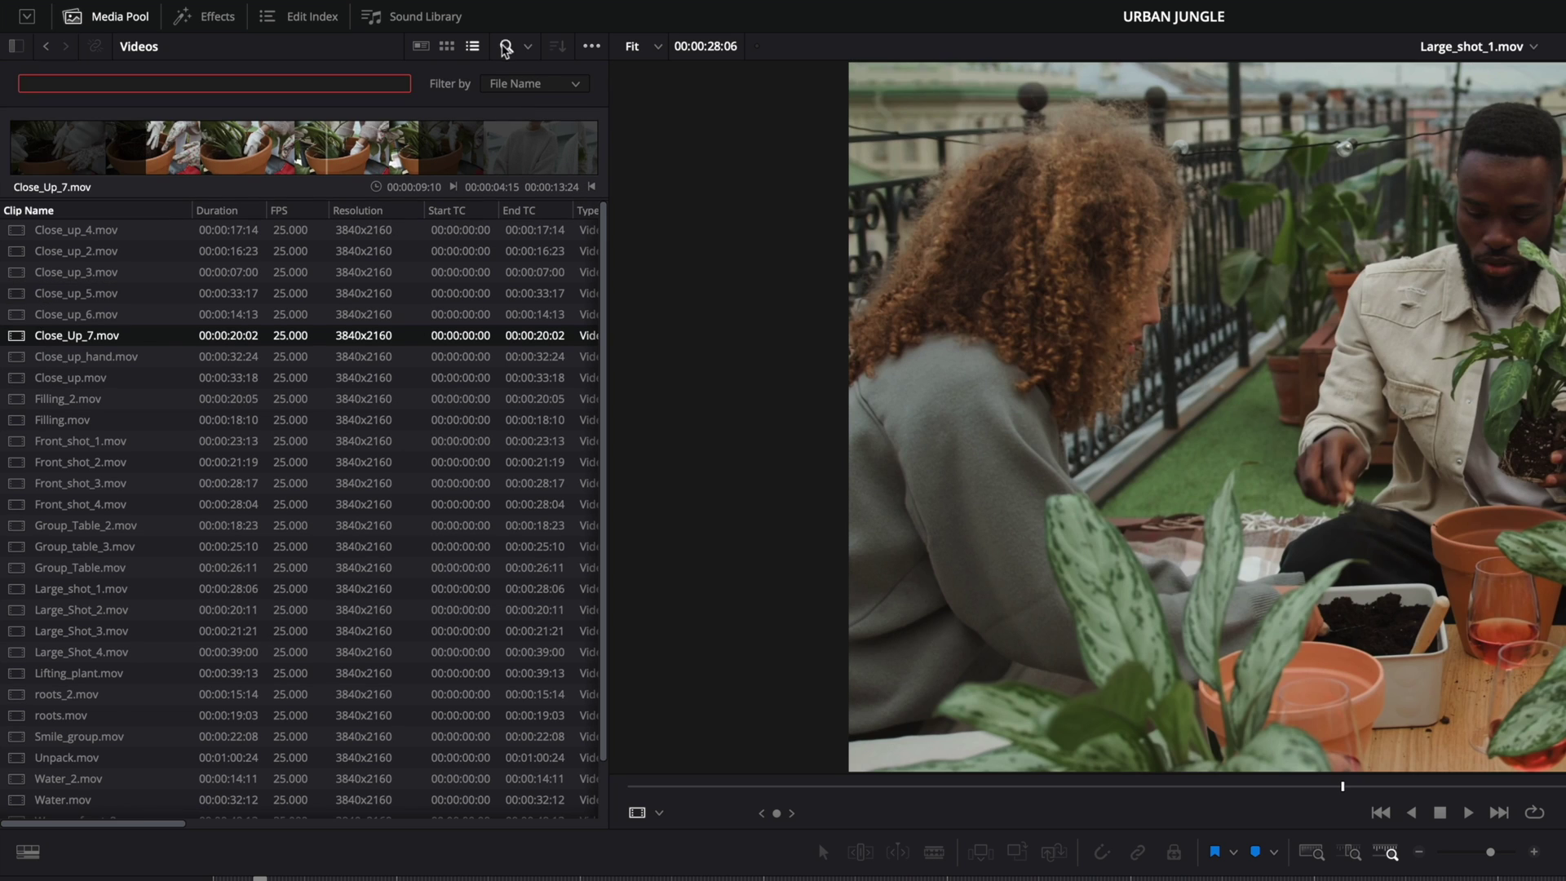
Keep the clip search filtering by File Name, close the search bar, and switch to thumbnail view.
left_click(505, 85)
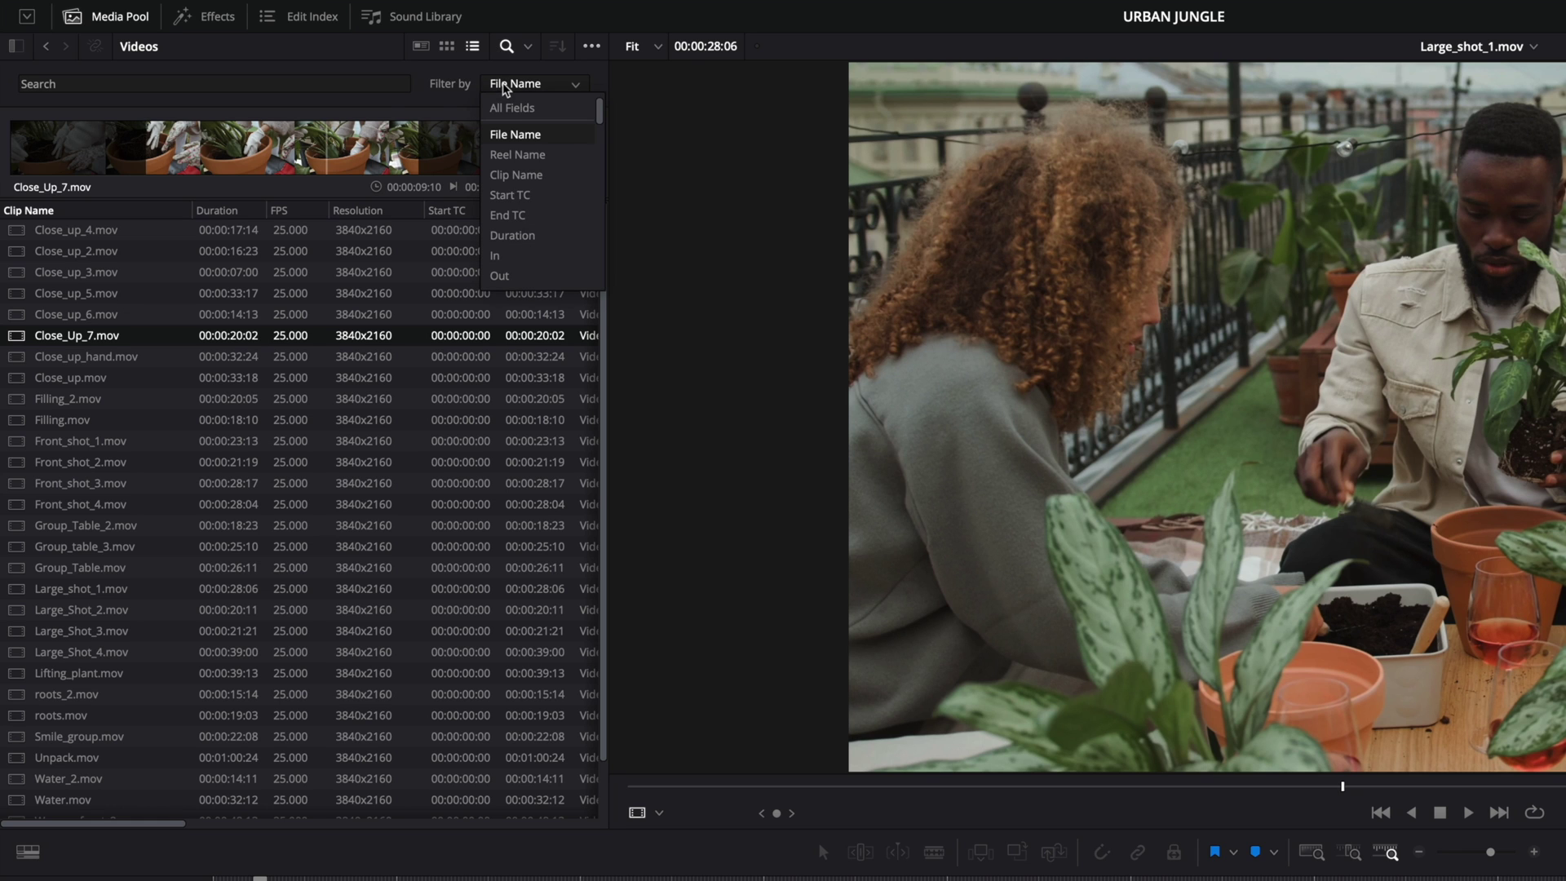
left_click(504, 85)
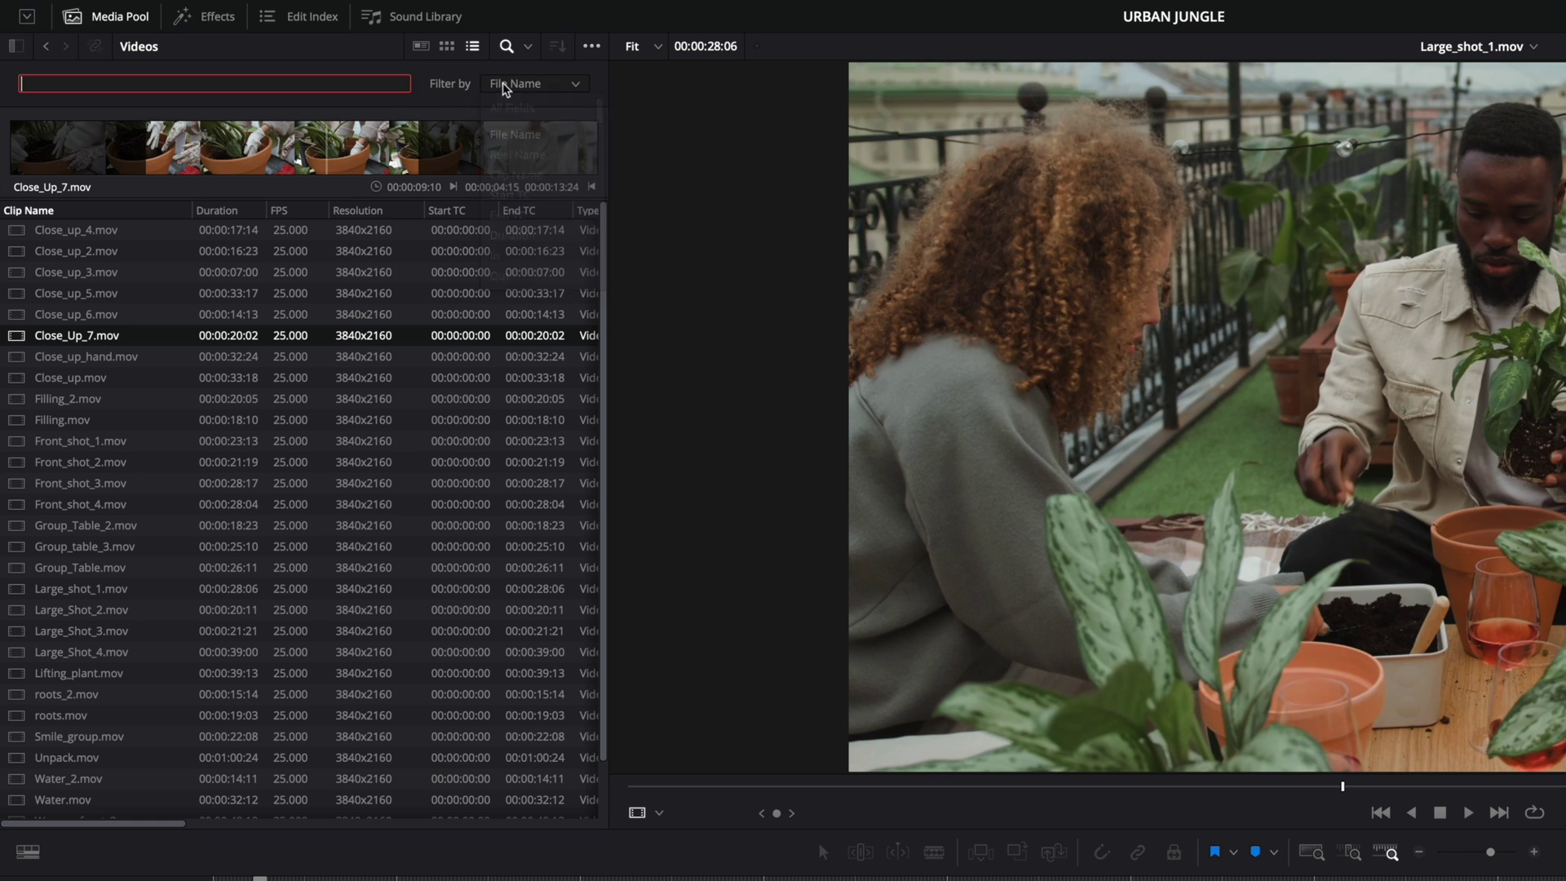
left_click(506, 46)
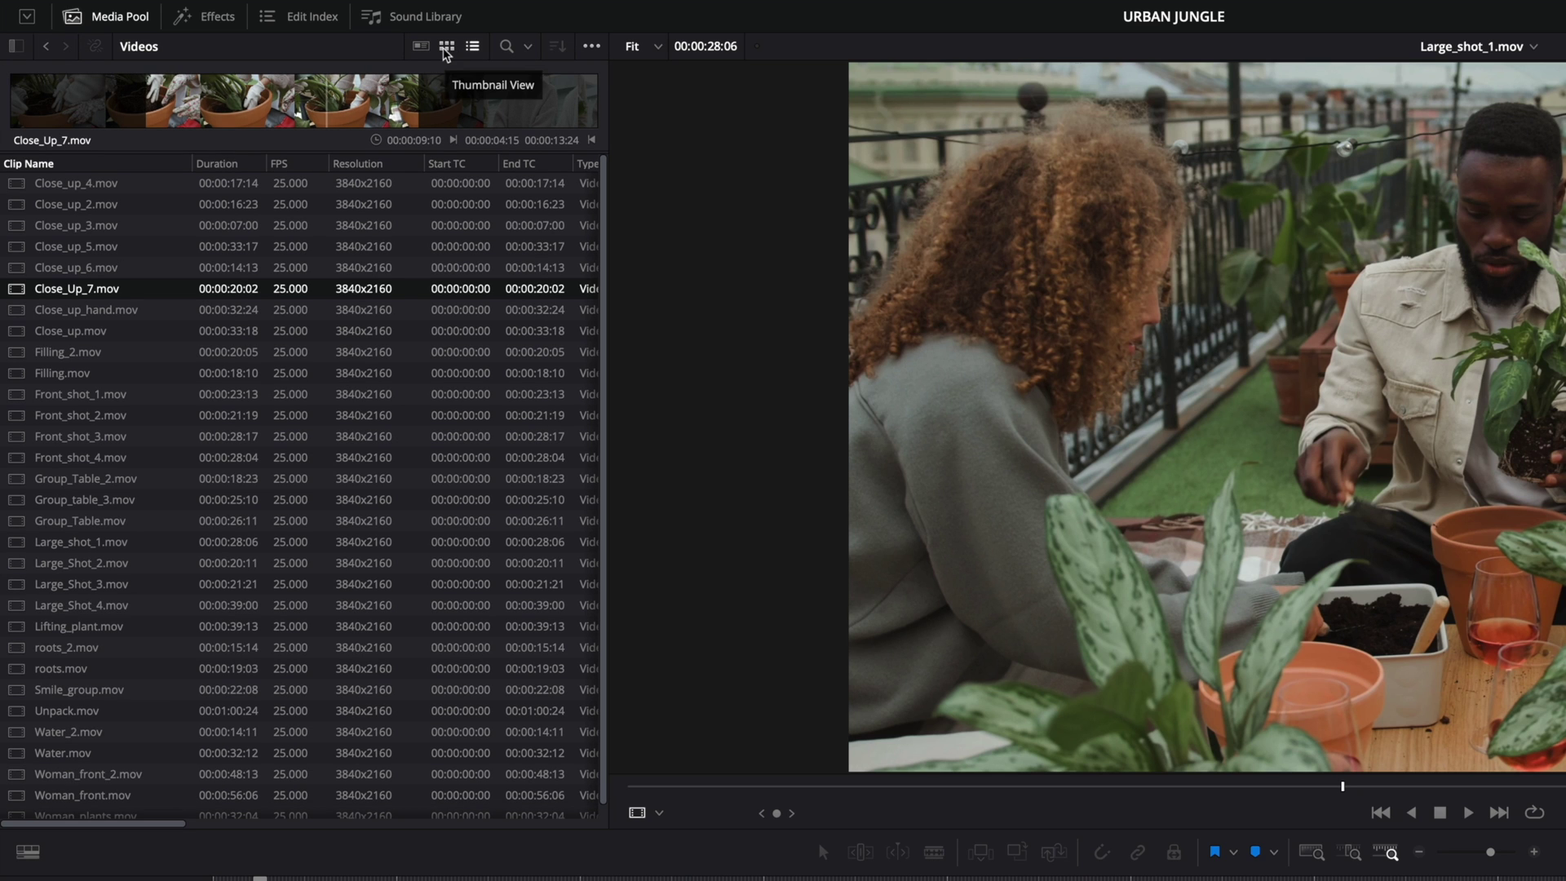
left_click(446, 48)
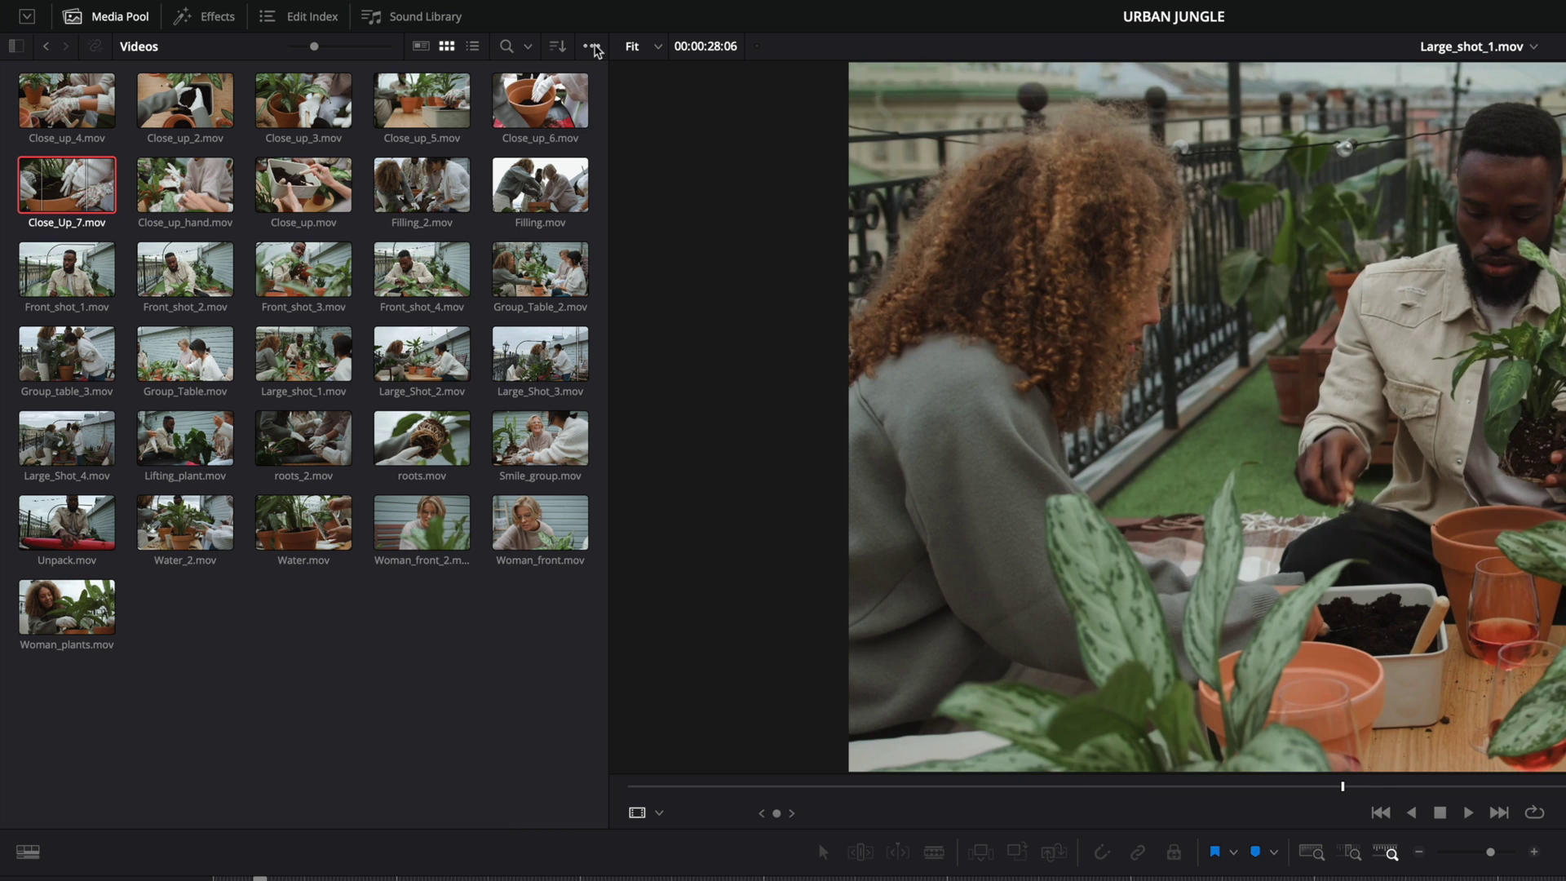
Switch to a Dual Pane Media Pool and show the bin list beside the Music pane.
left_click(594, 47)
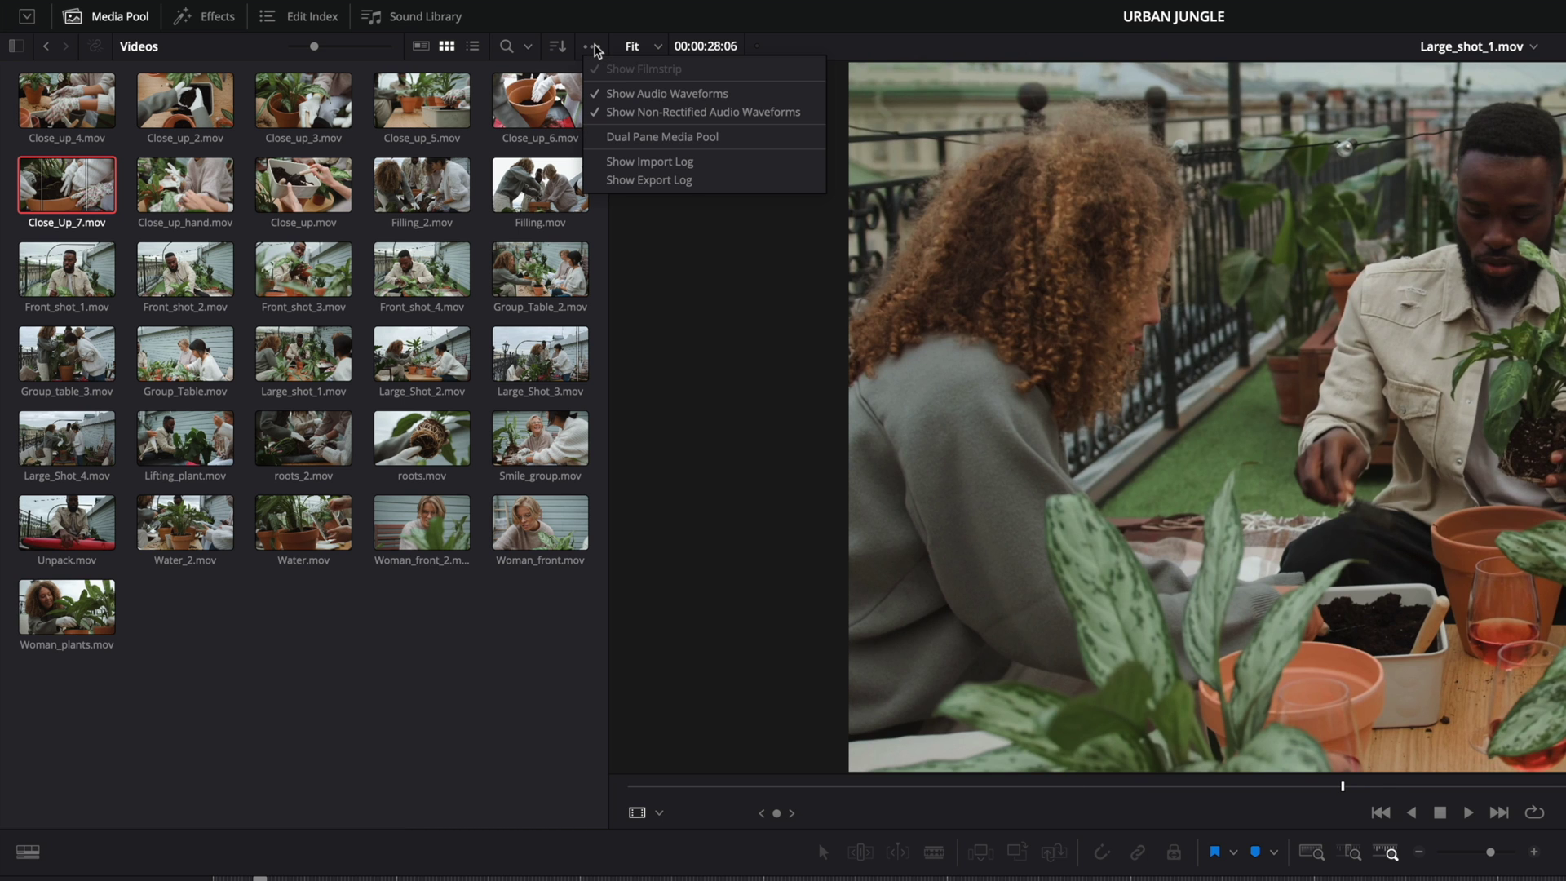
left_click(614, 139)
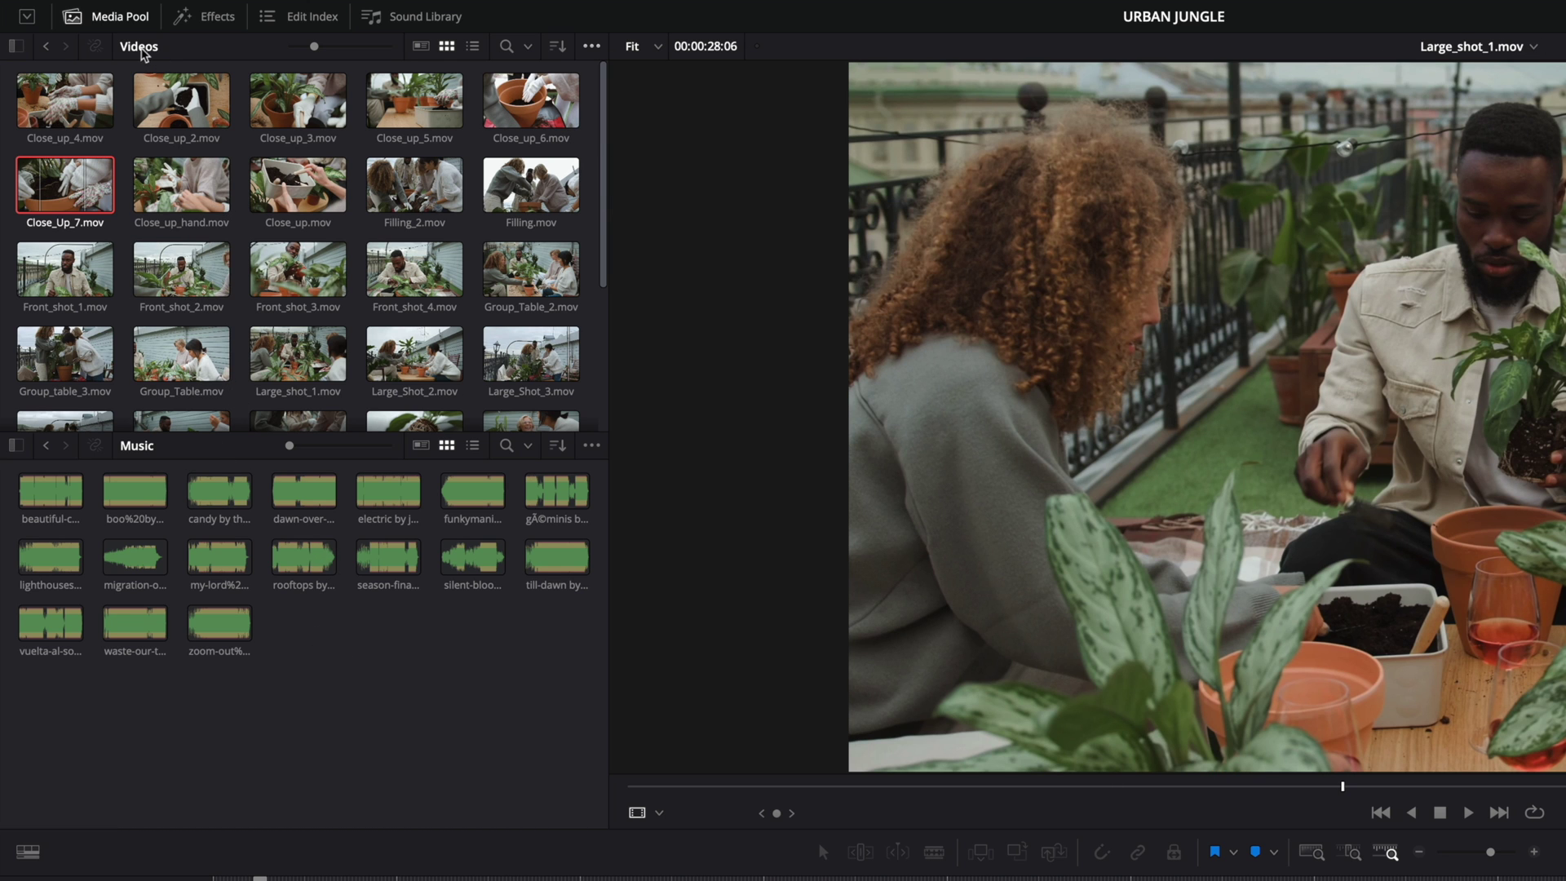
left_click(15, 446)
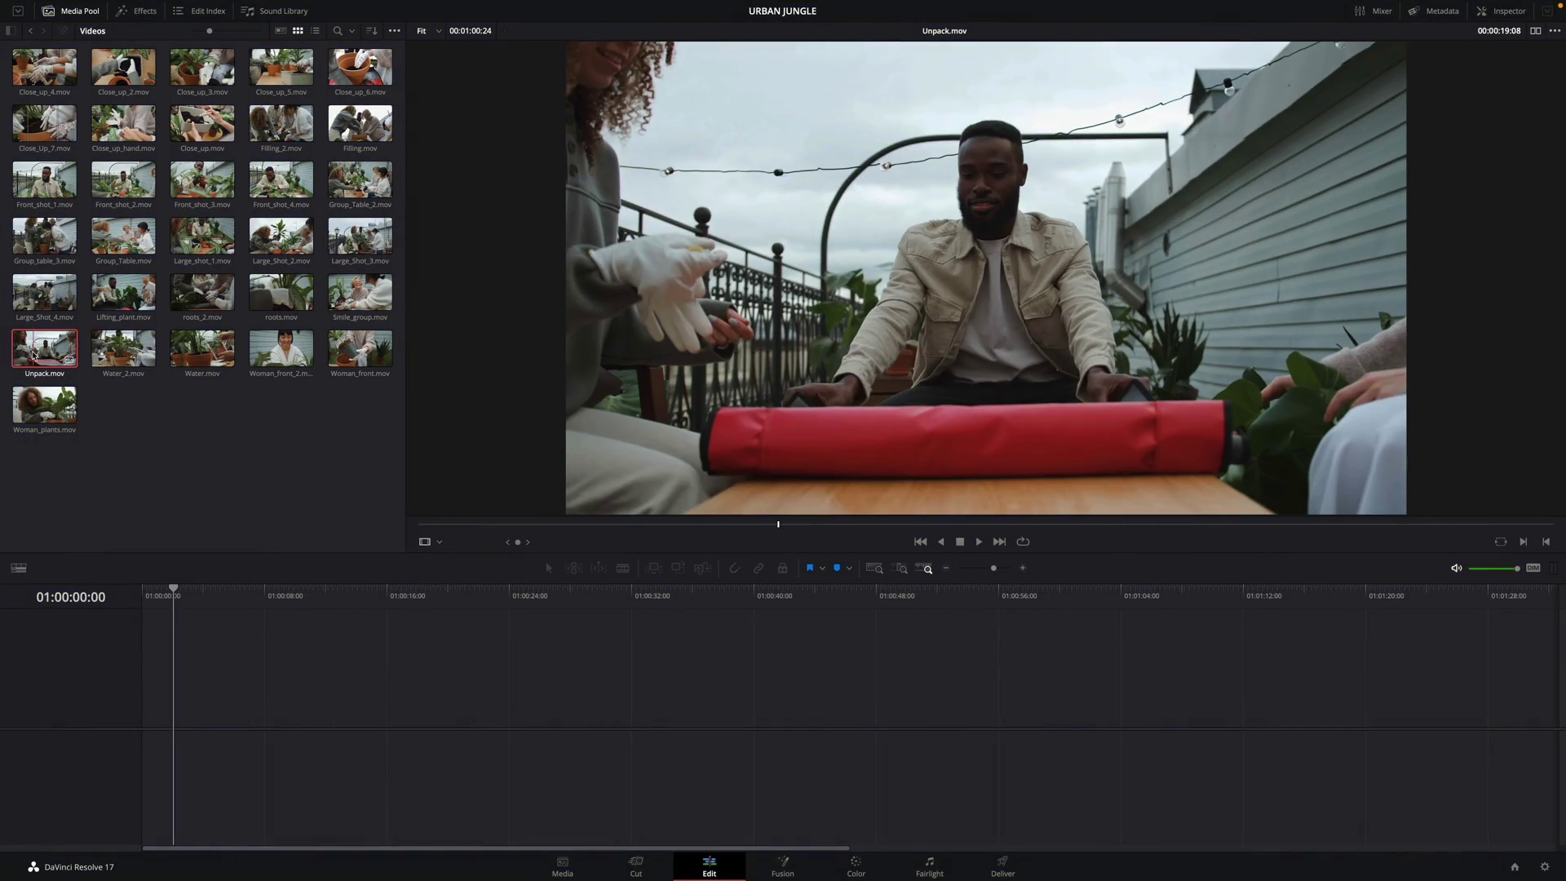
Scrub Unpack.mov back toward its start and forward again, zooming the viewer image to 155%.
left_click_drag(879, 526, 500, 502)
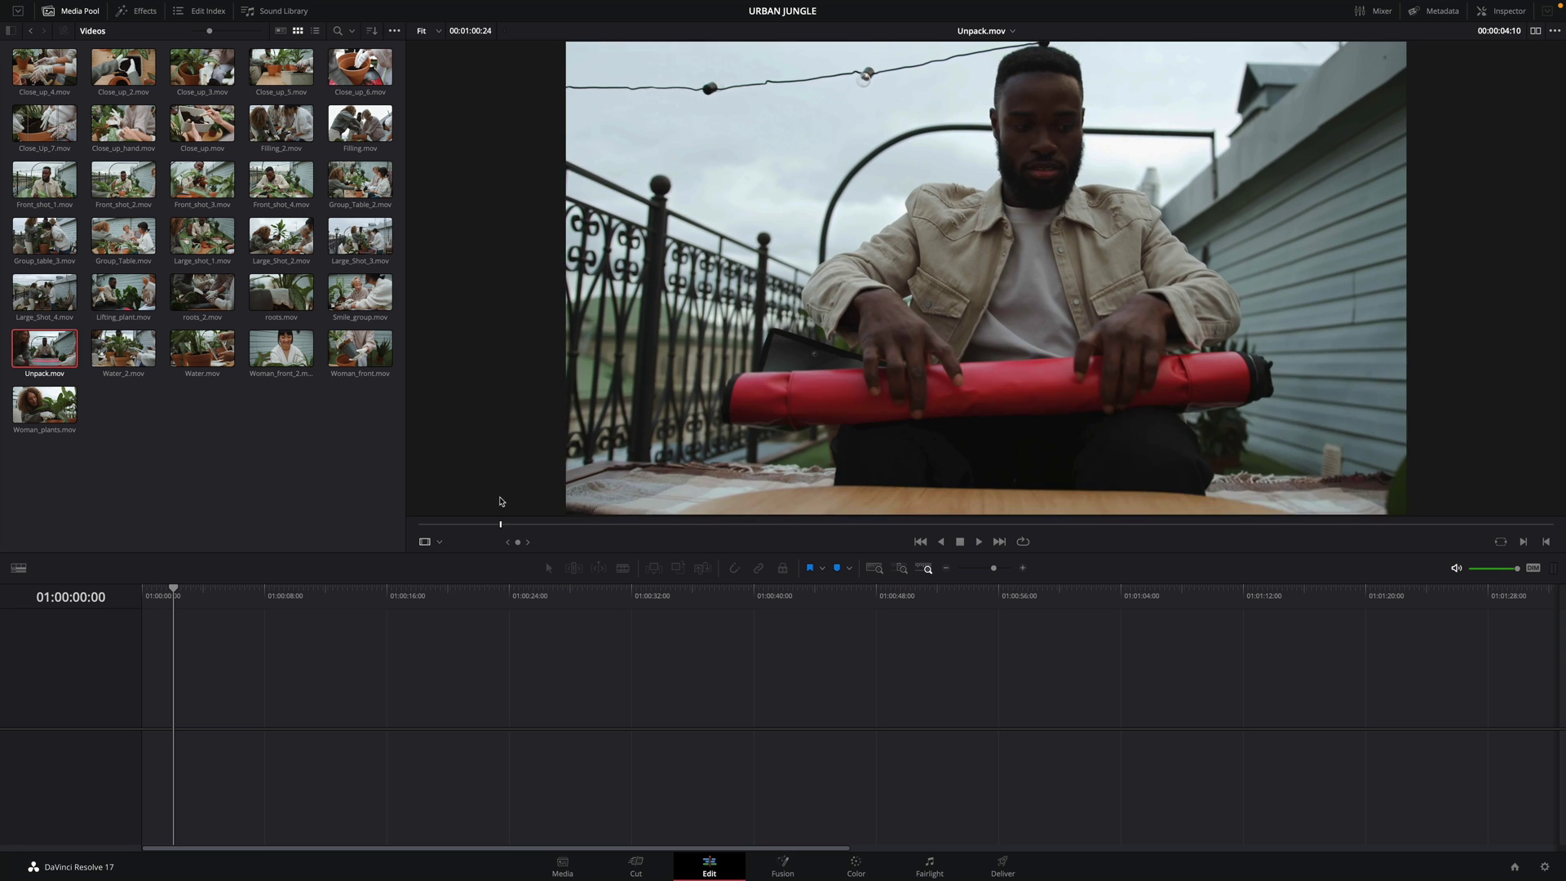
scroll(514, 356, "up", 1)
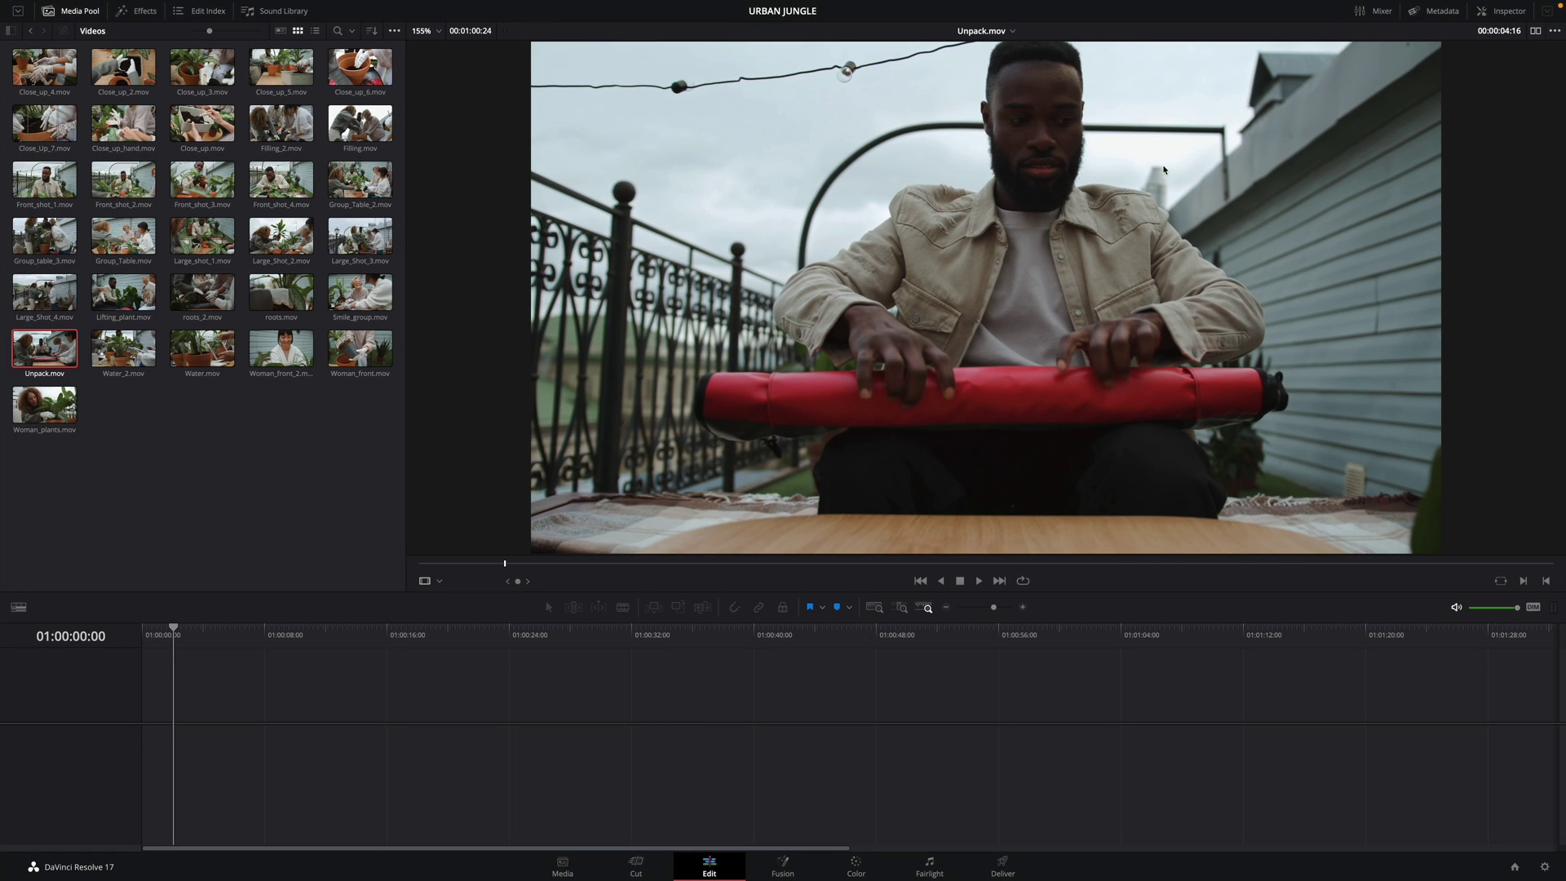
left_click_drag(504, 564, 464, 575)
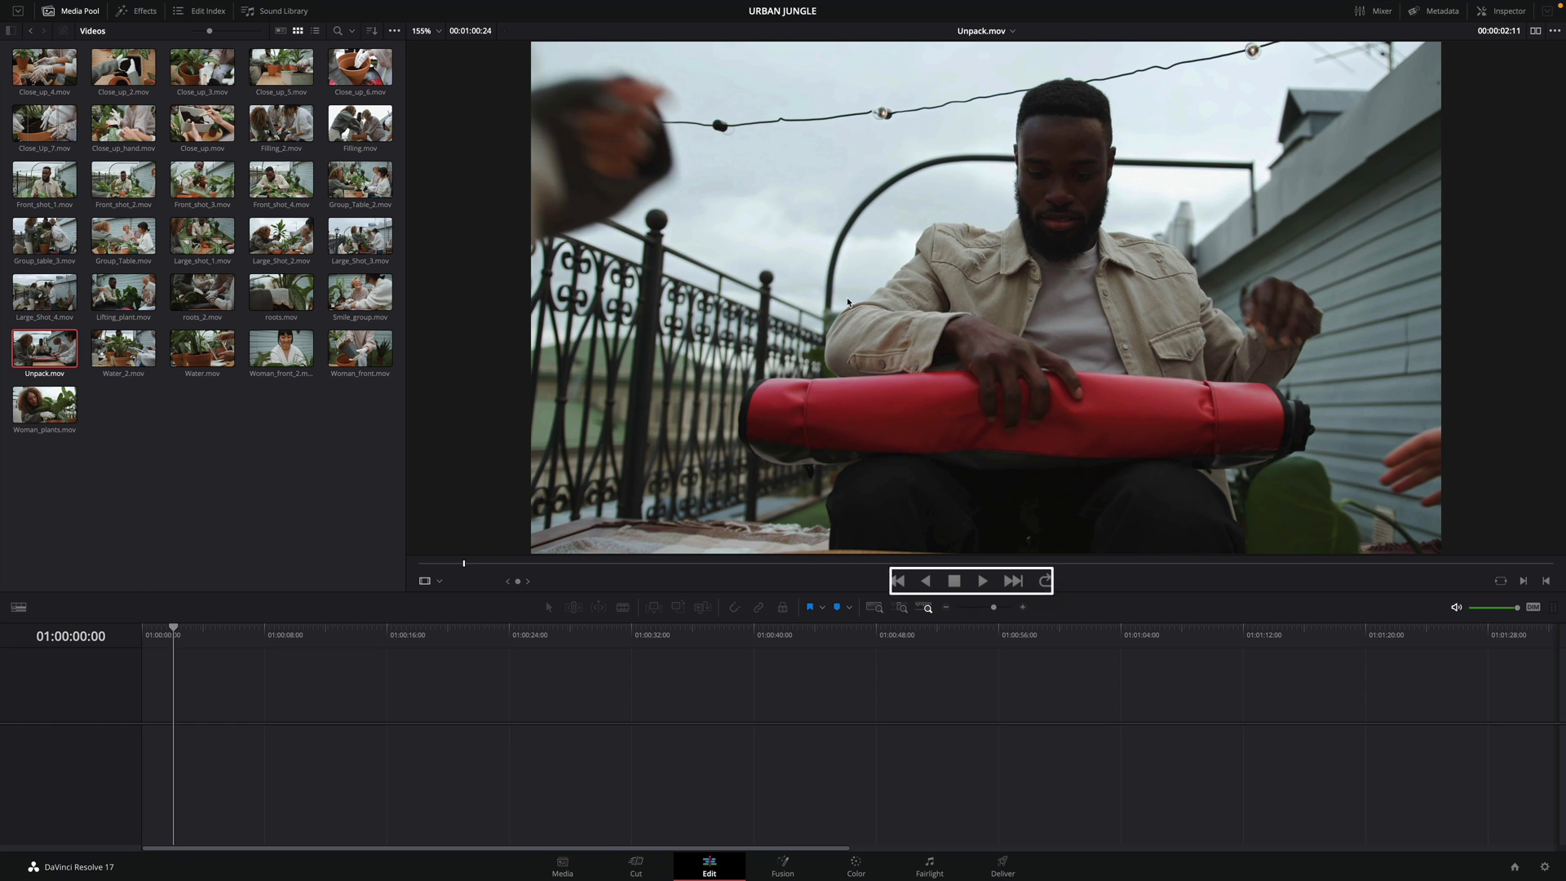
Play Unpack.mov forward, stop, then play it in reverse and stop.
left_click(982, 580)
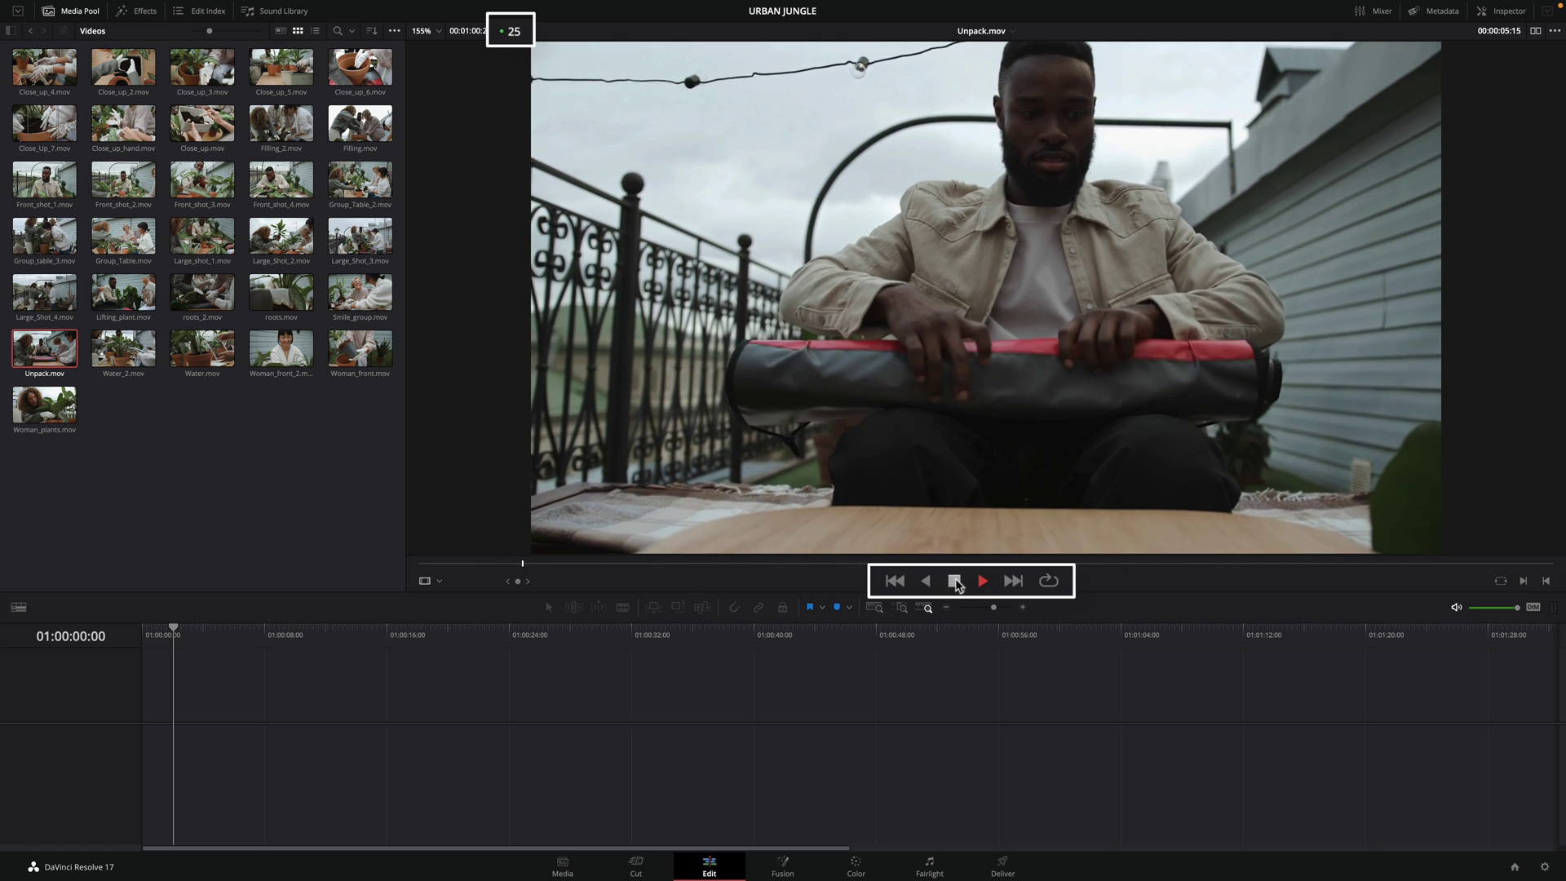
left_click(955, 580)
left_click(929, 581)
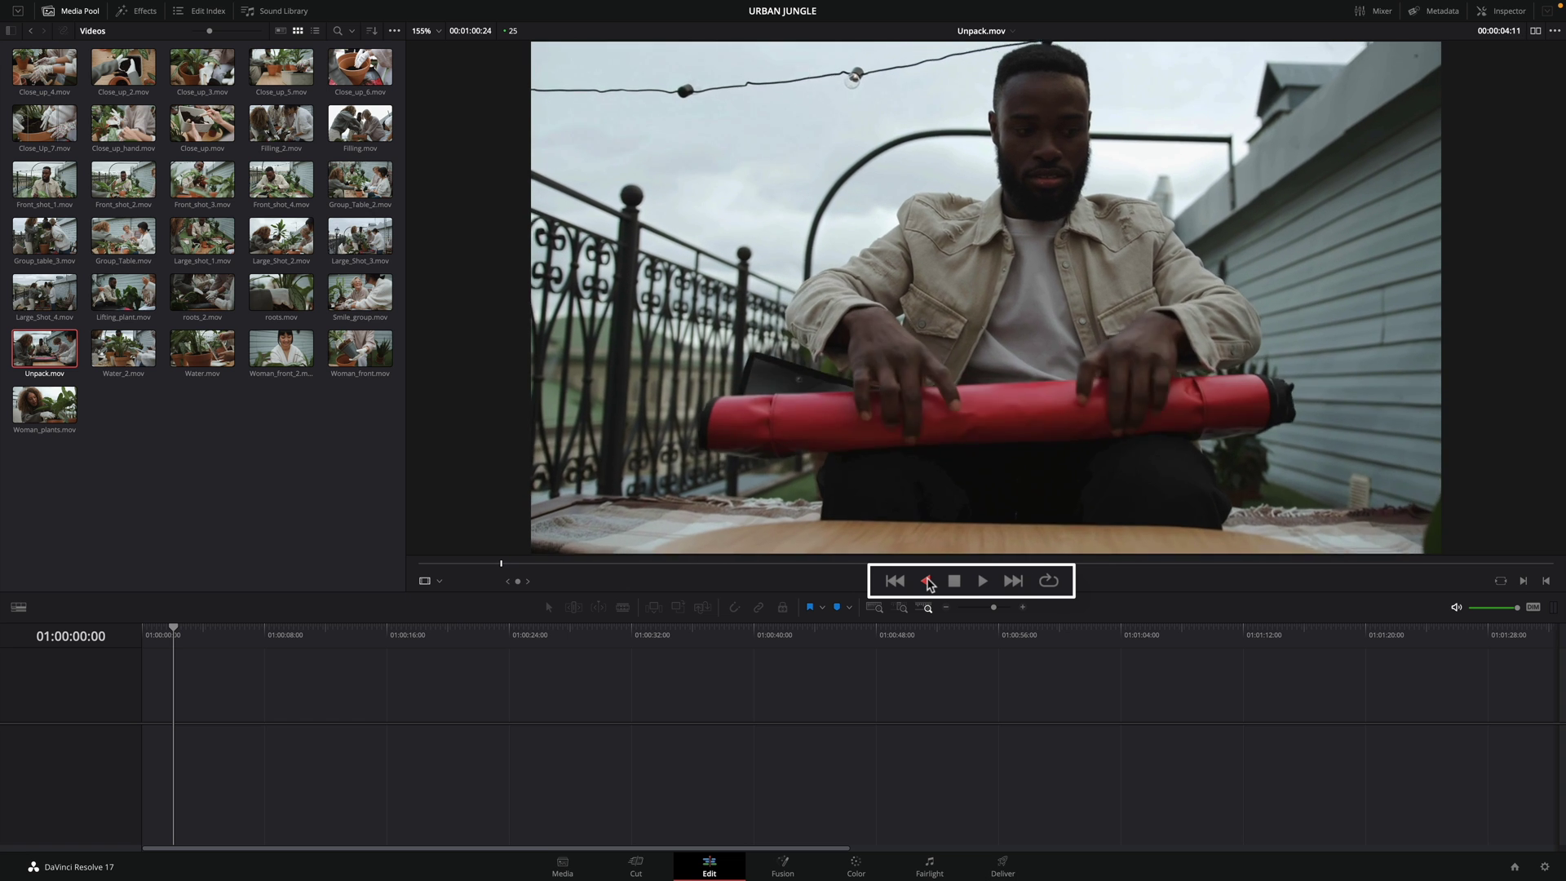
left_click(952, 583)
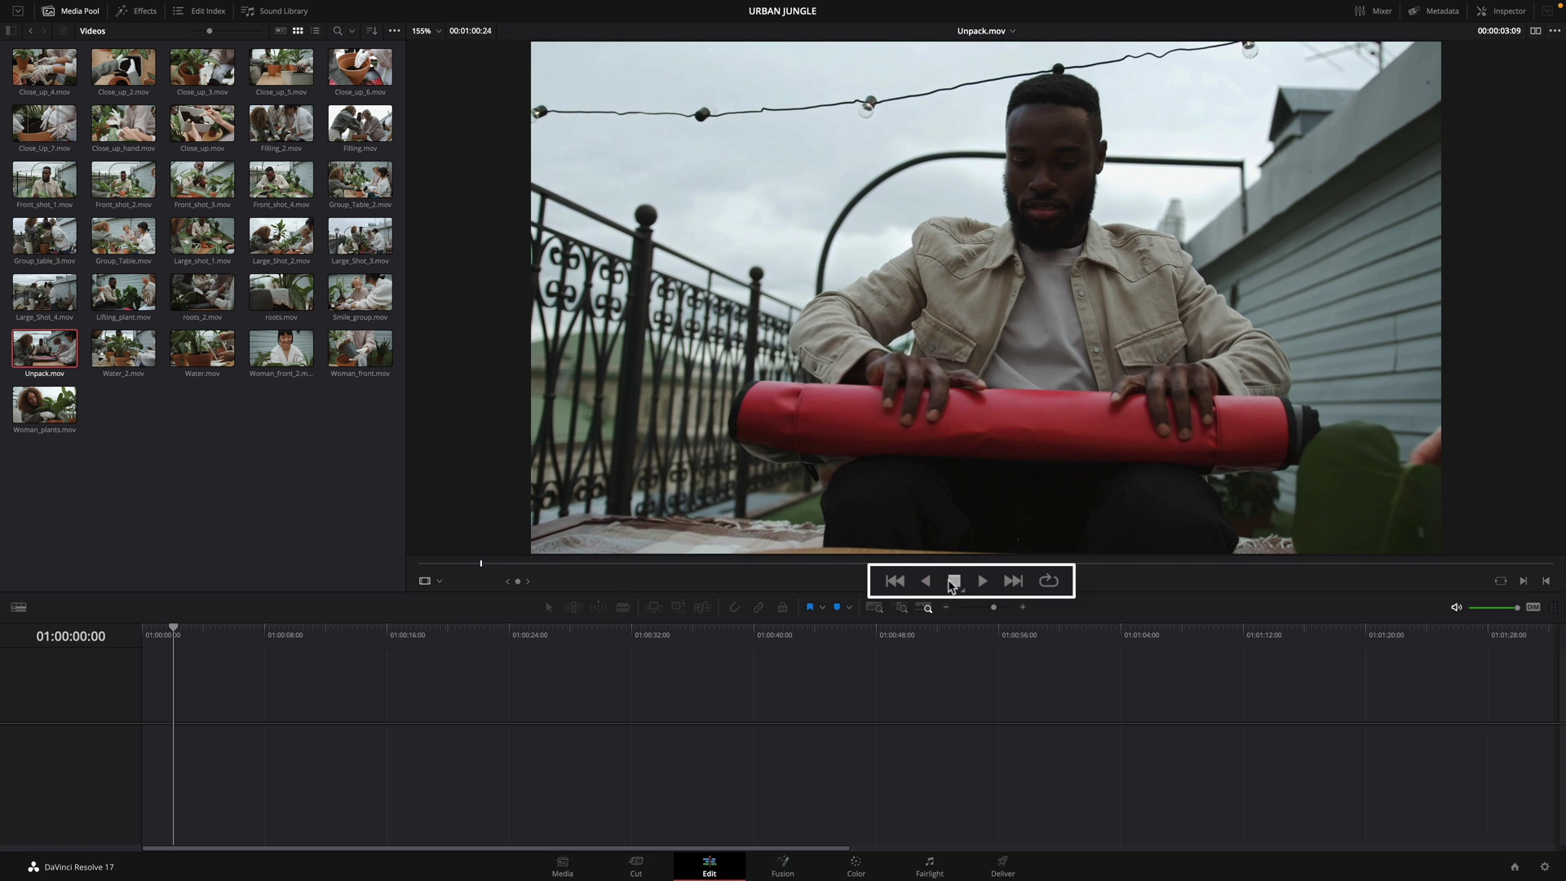
Jump to Unpack.mov's last frame and back to its first frame, 00:00:00:00.
left_click(895, 580)
left_click(1013, 580)
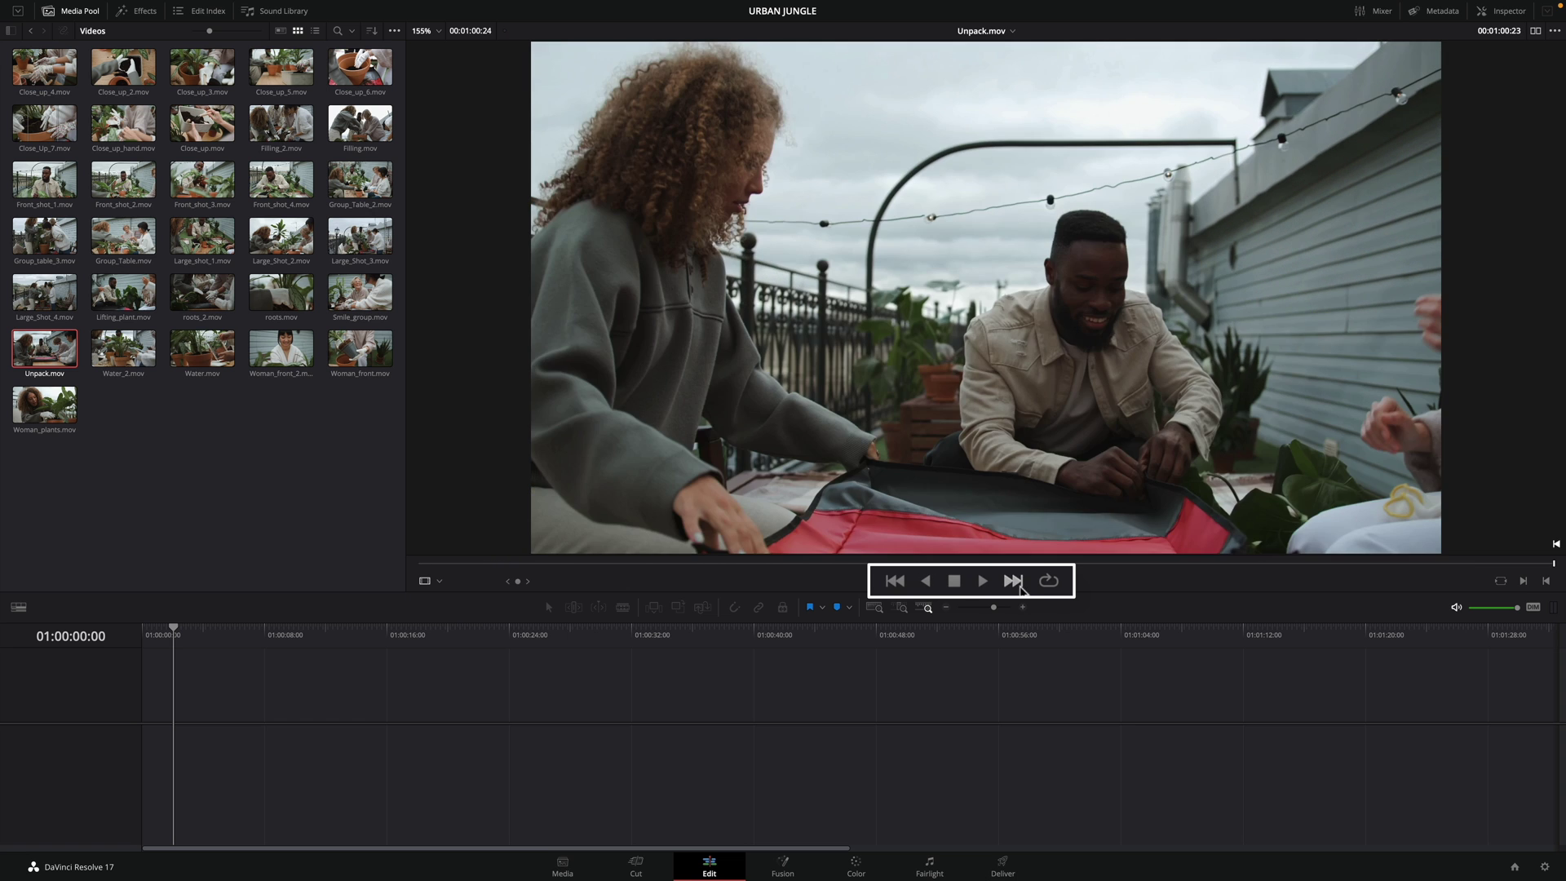
left_click(894, 581)
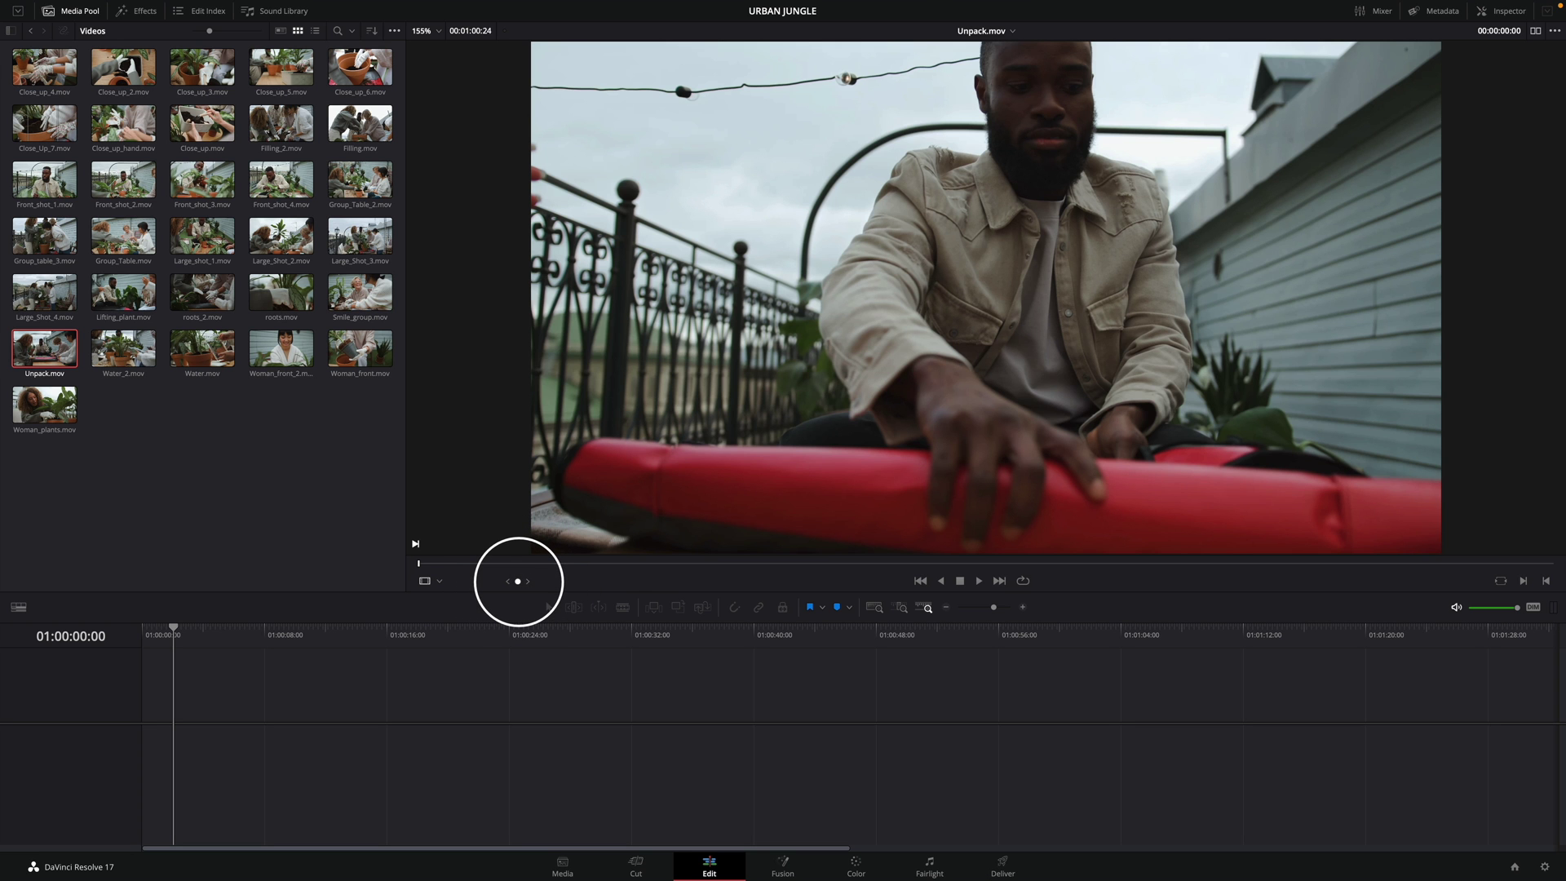
Shuttle Unpack.mov forward and in reverse at normal speed using J, K, L and space.
key("l")
key("l")
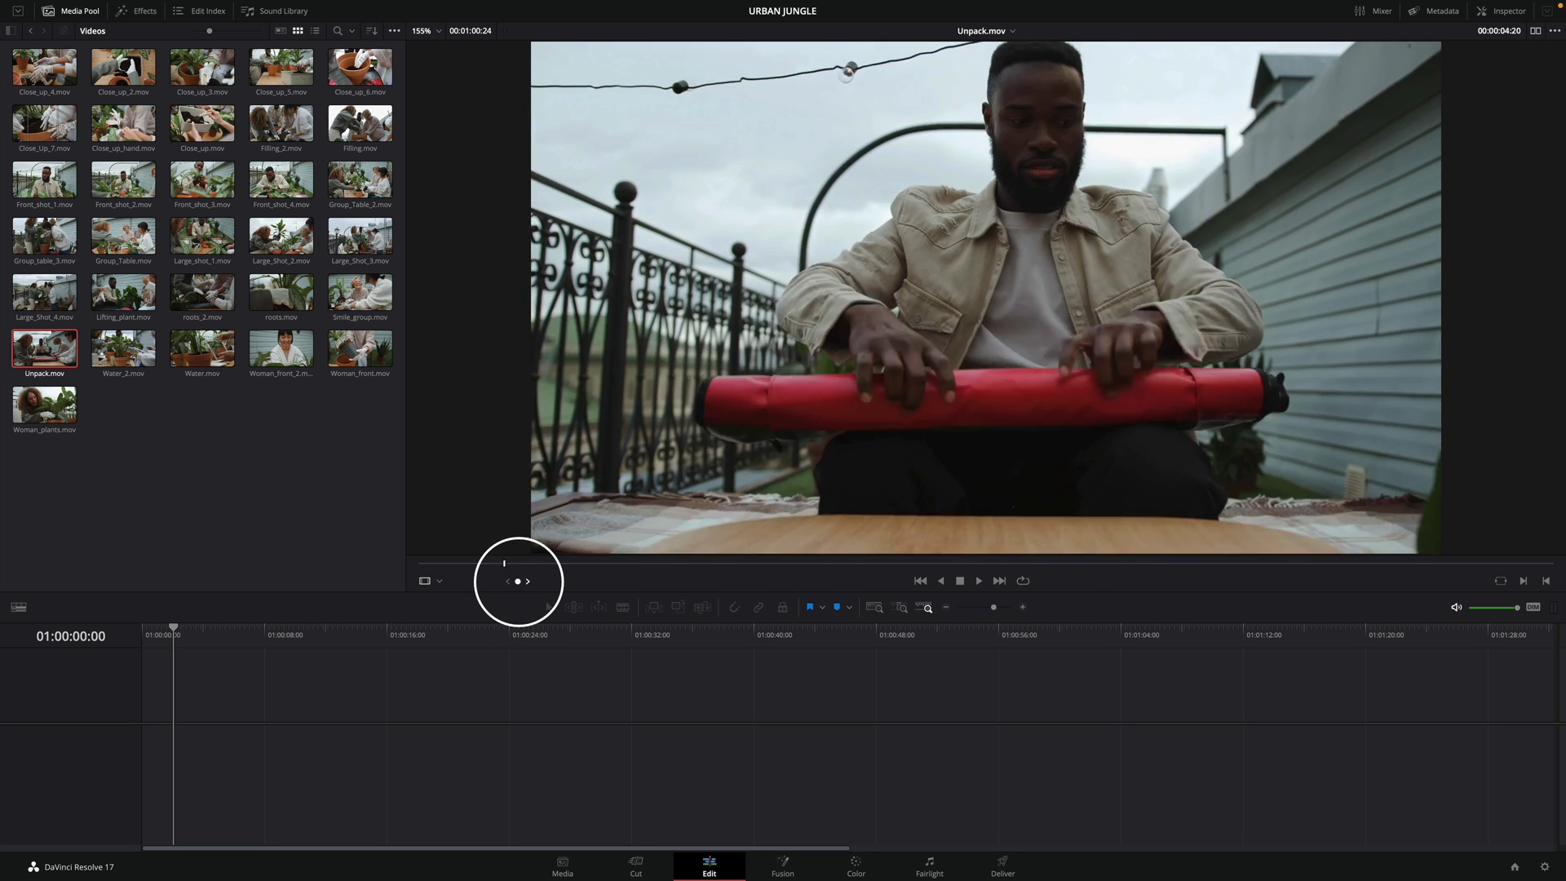
key("j")
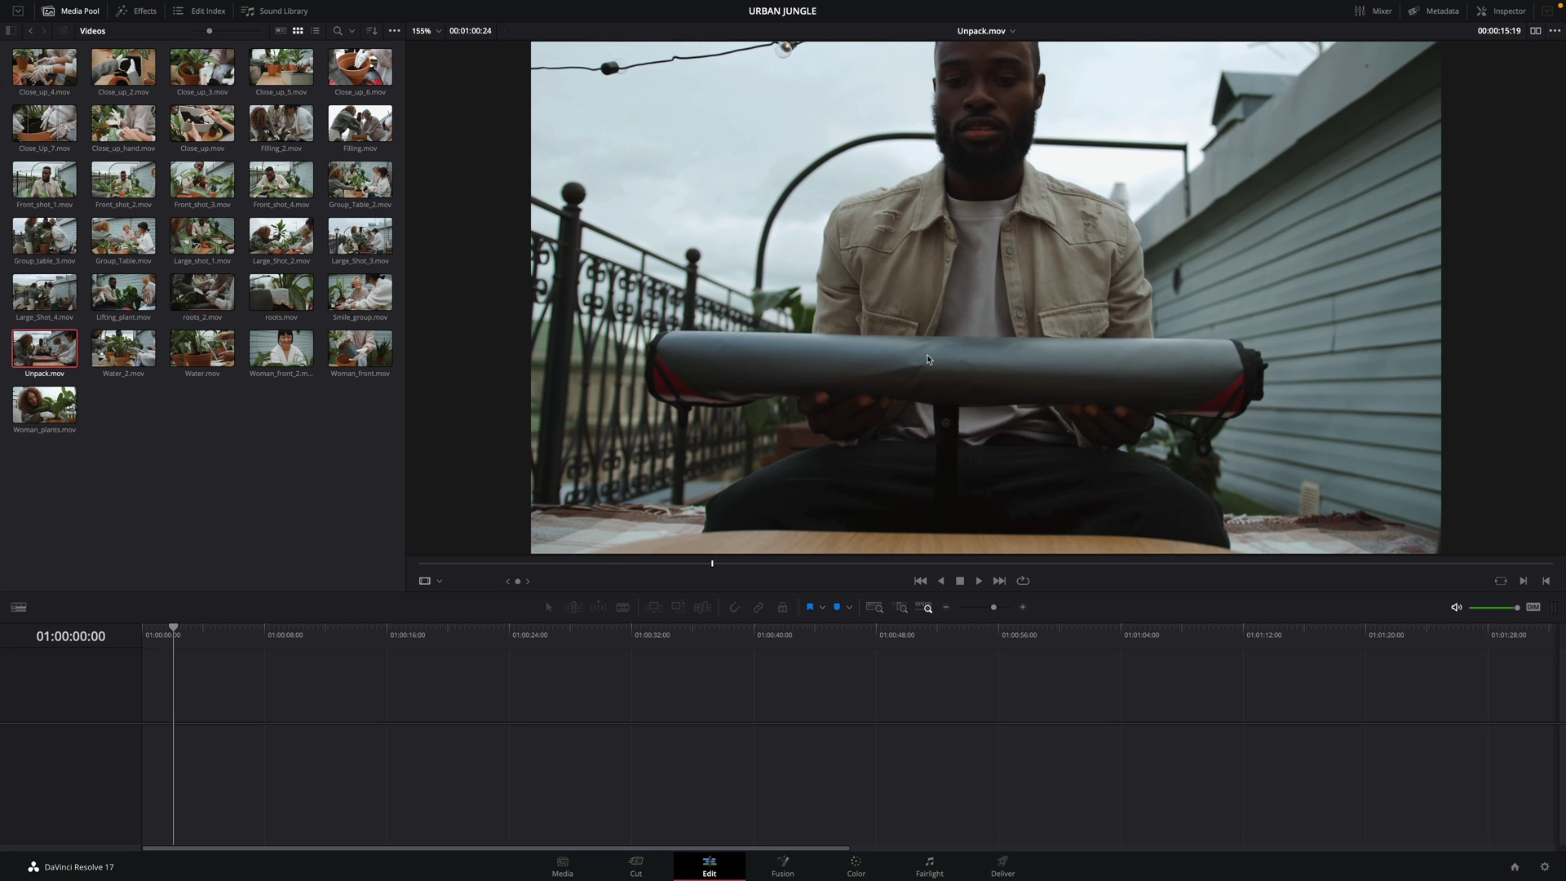
key("space")
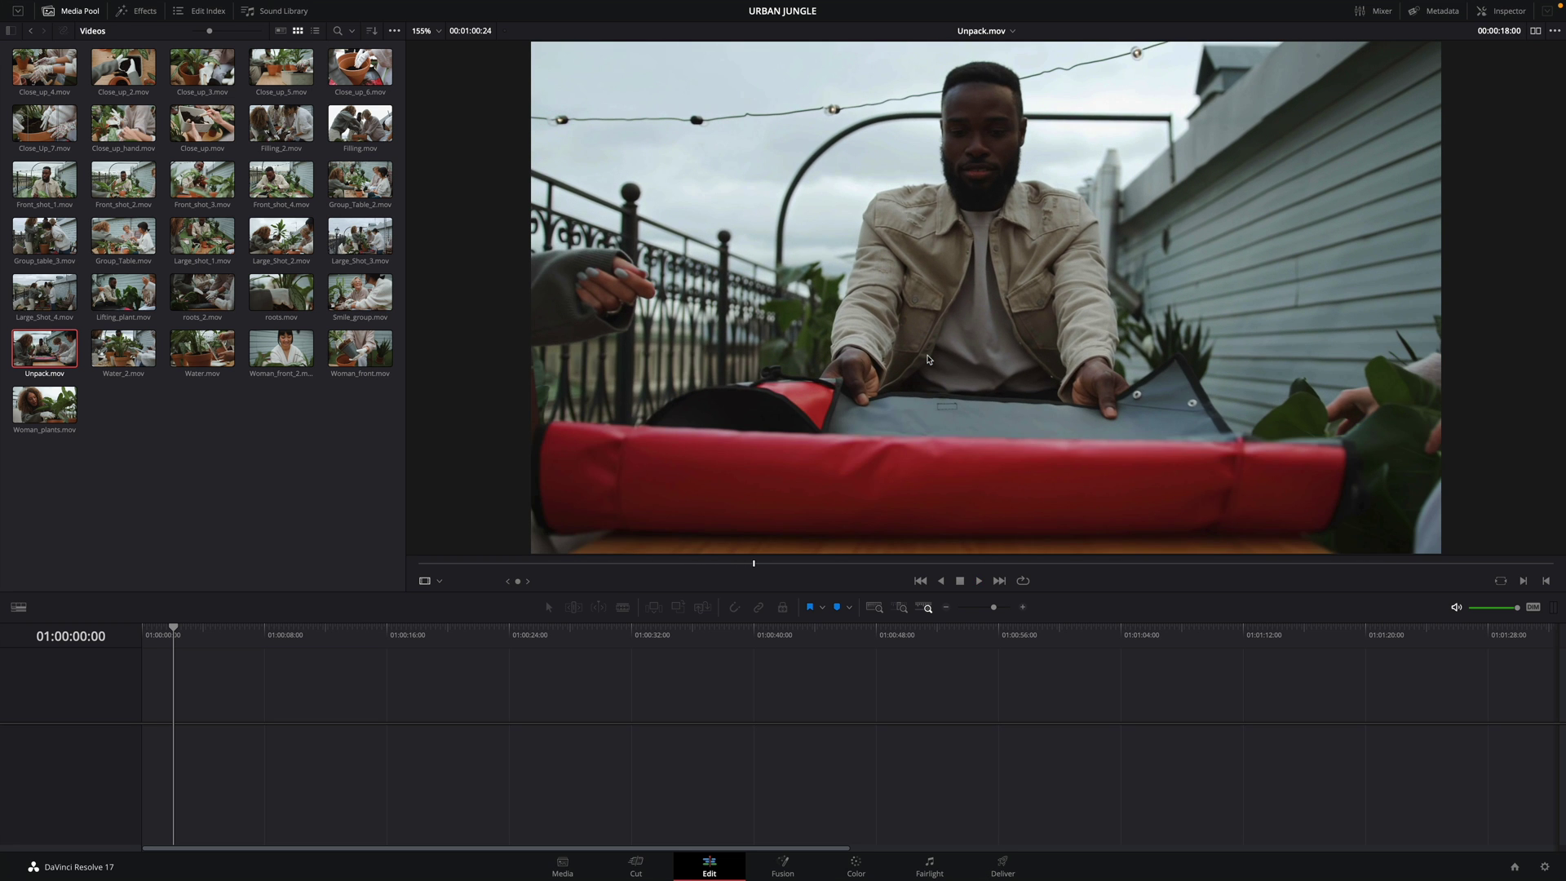
key("l")
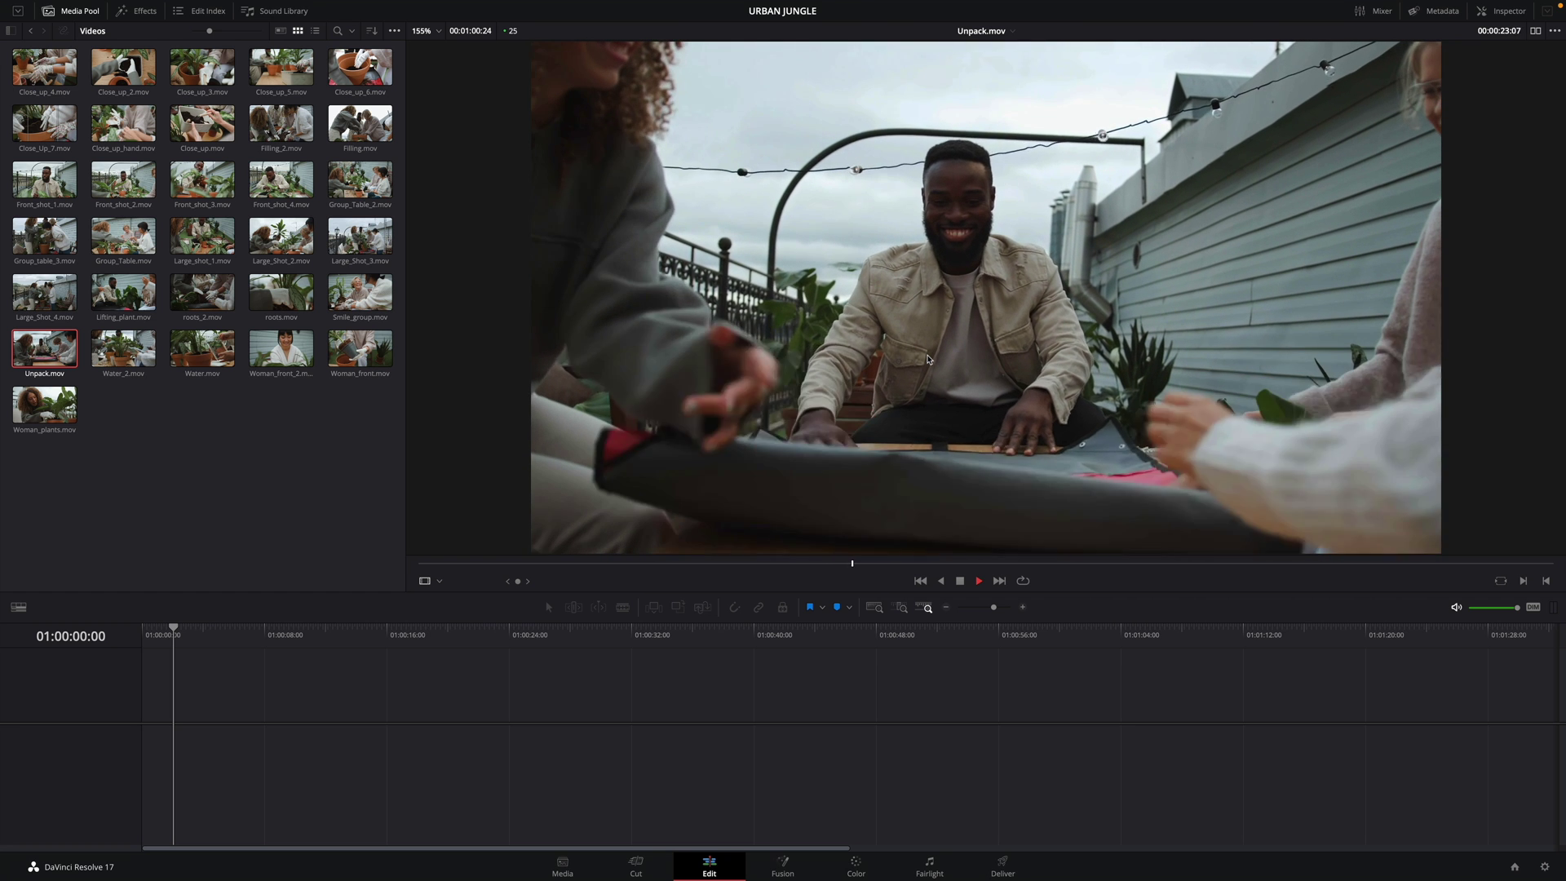
key("k")
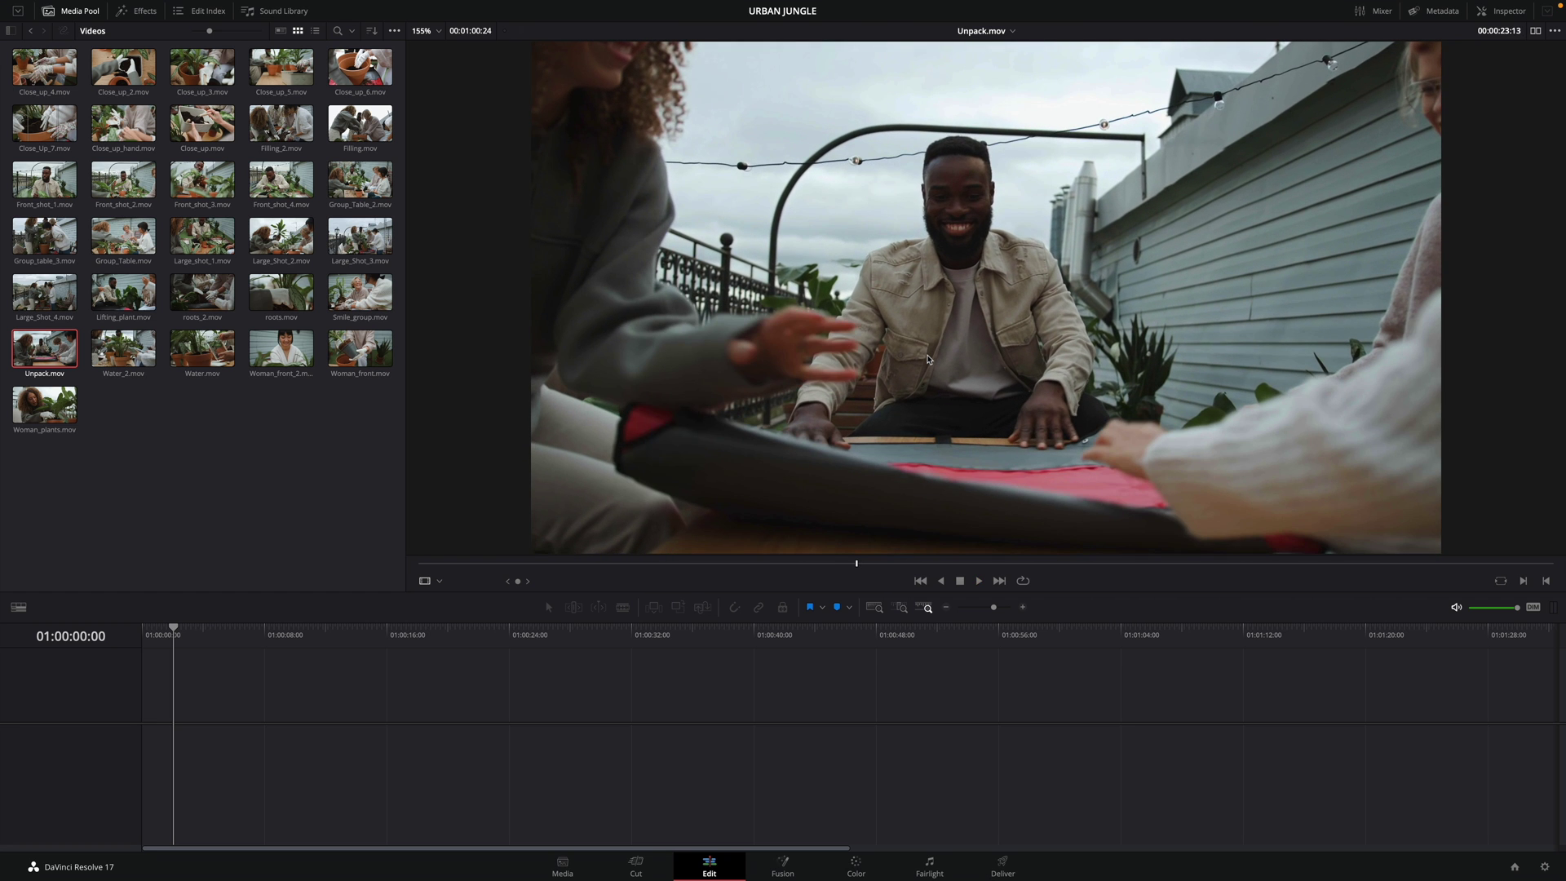
key("j")
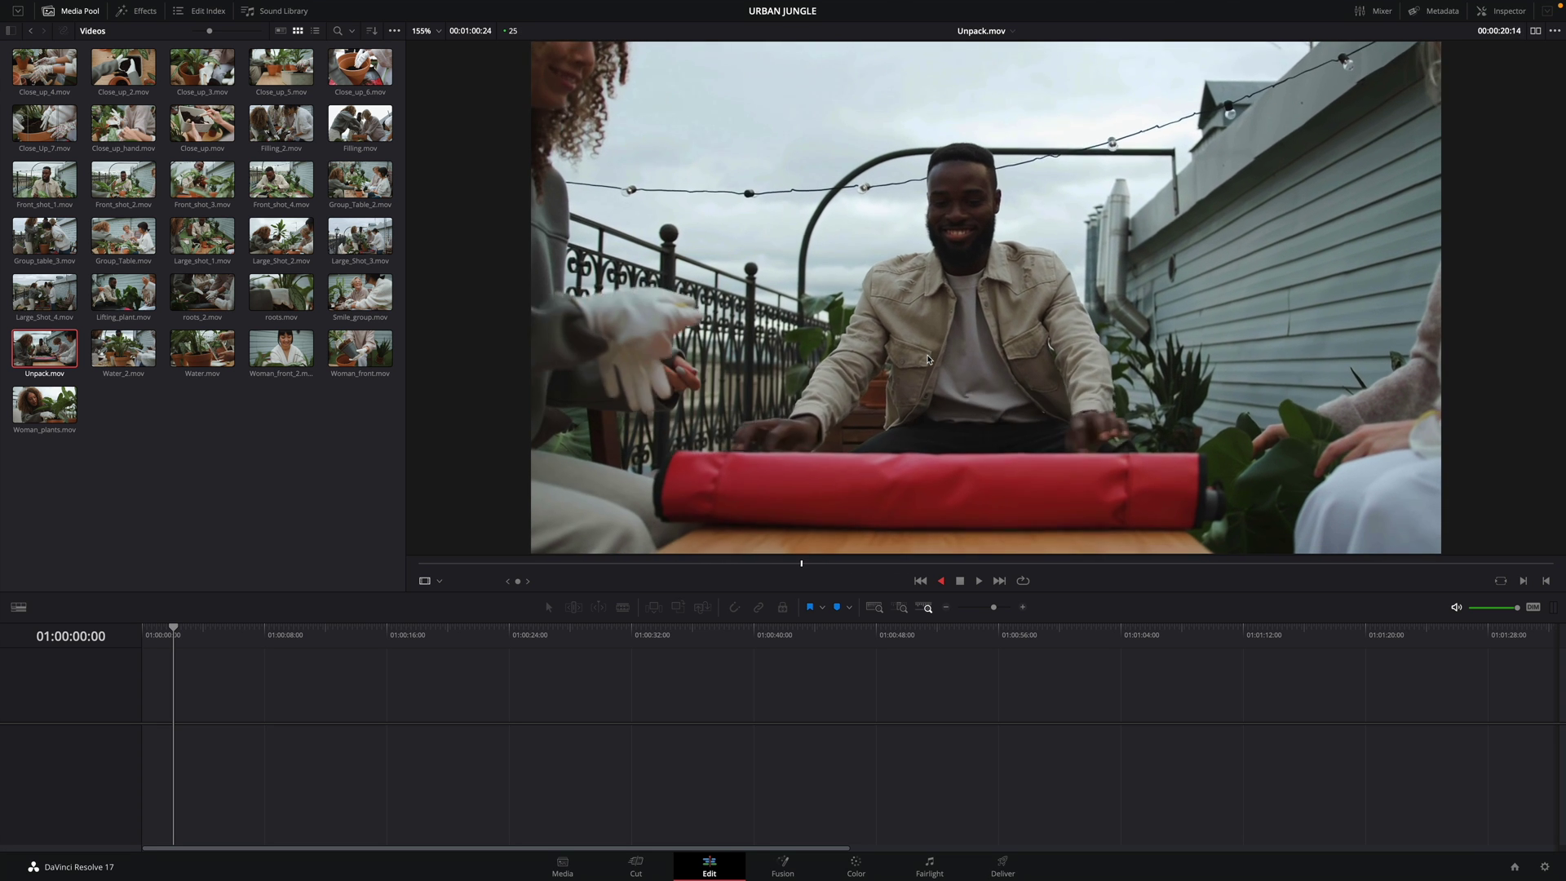
key("k")
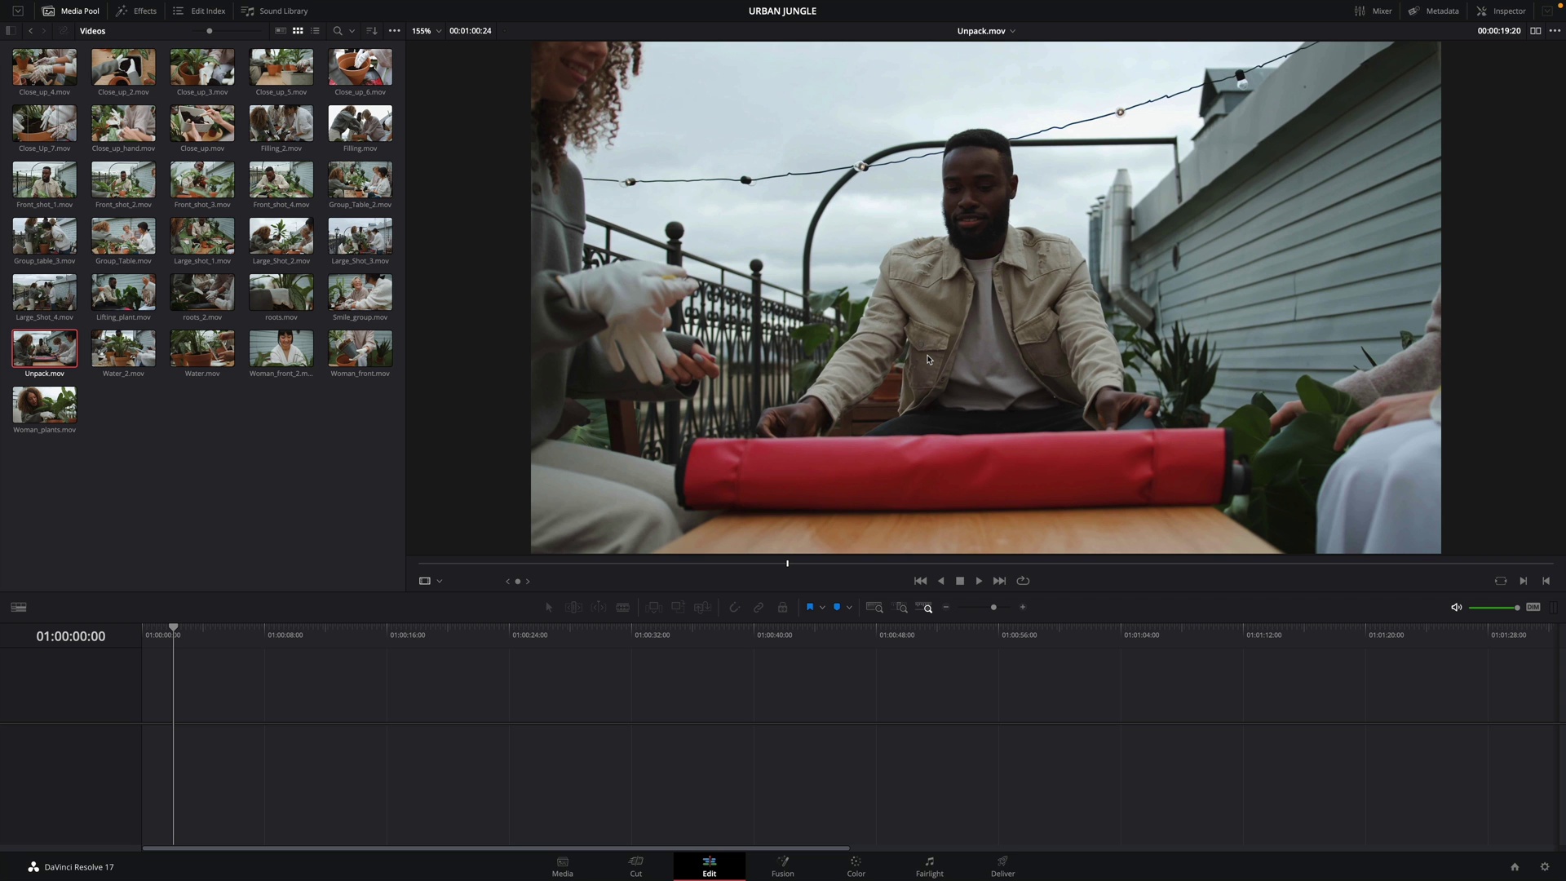
key("l")
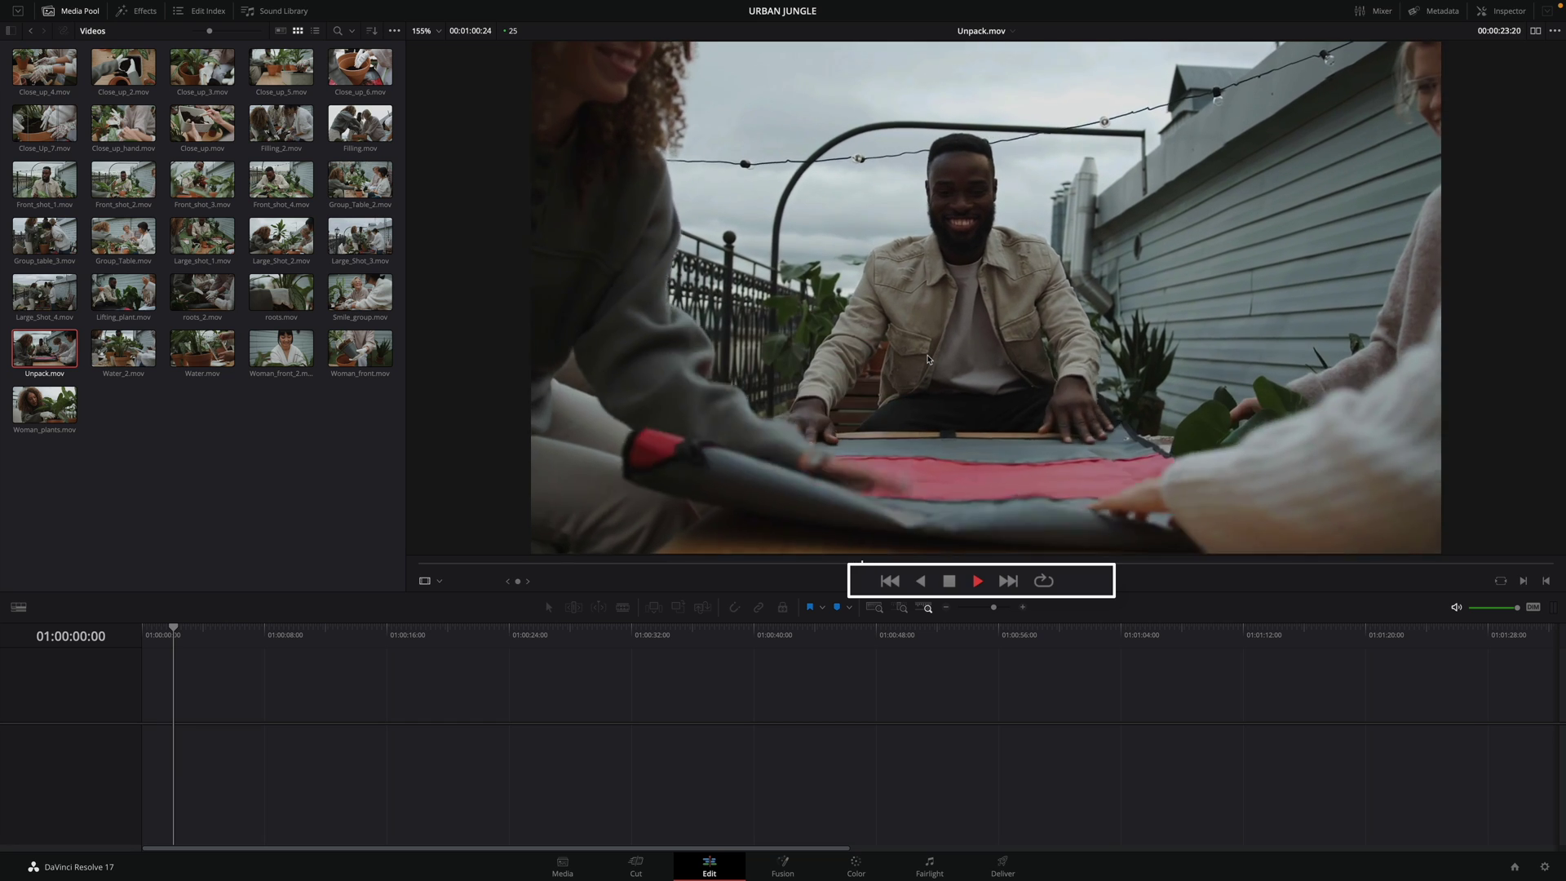
Shuttle forward at 2x and 4x, then in reverse at 2x and 8x.
key("l")
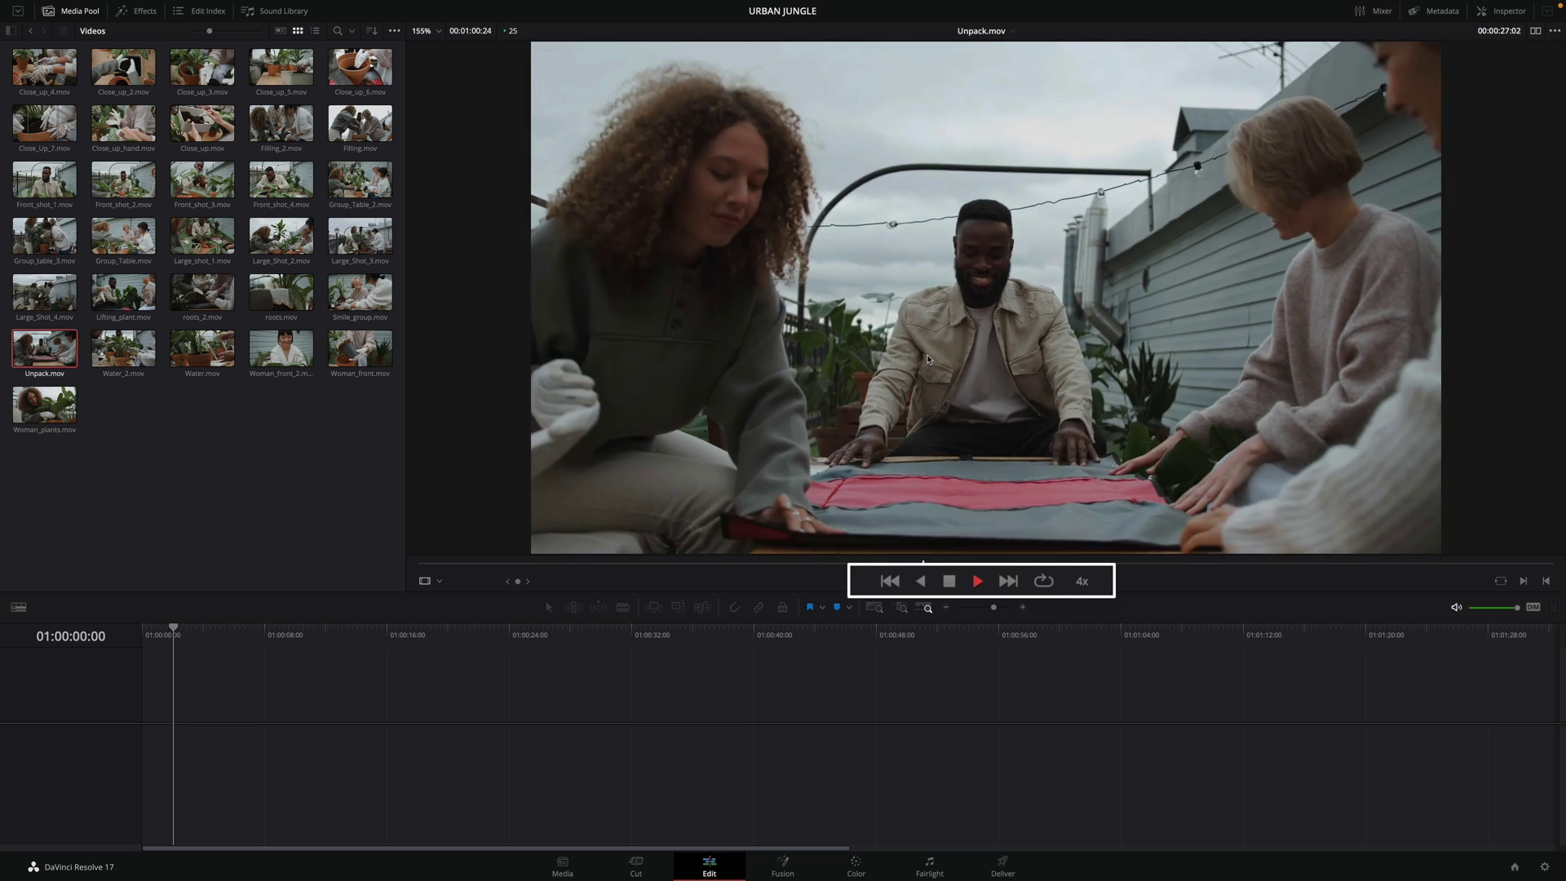
key("l")
key("l")
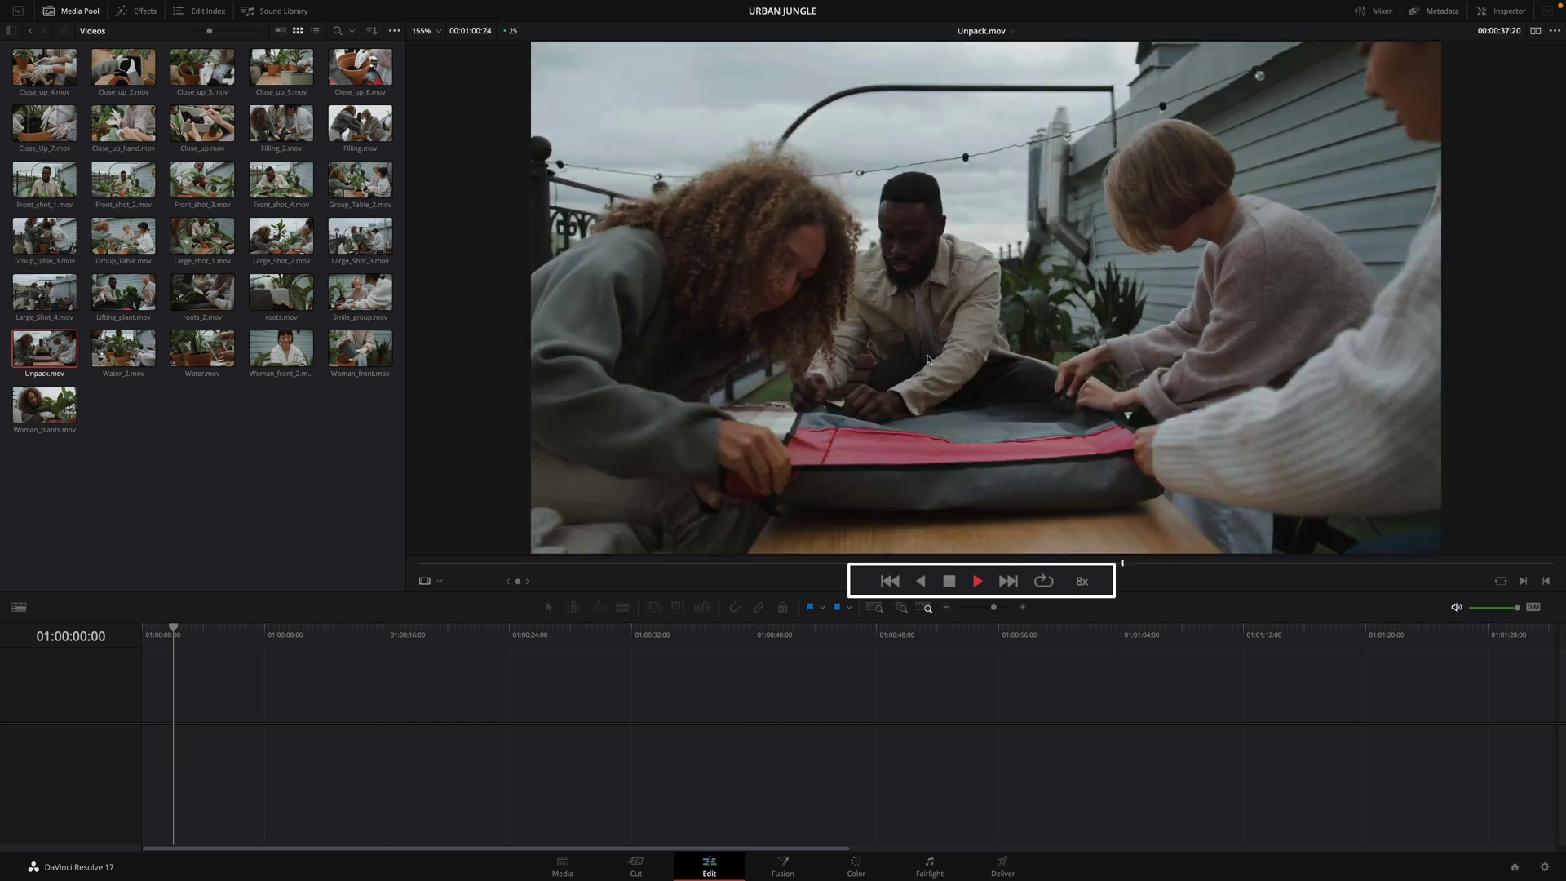
key("k")
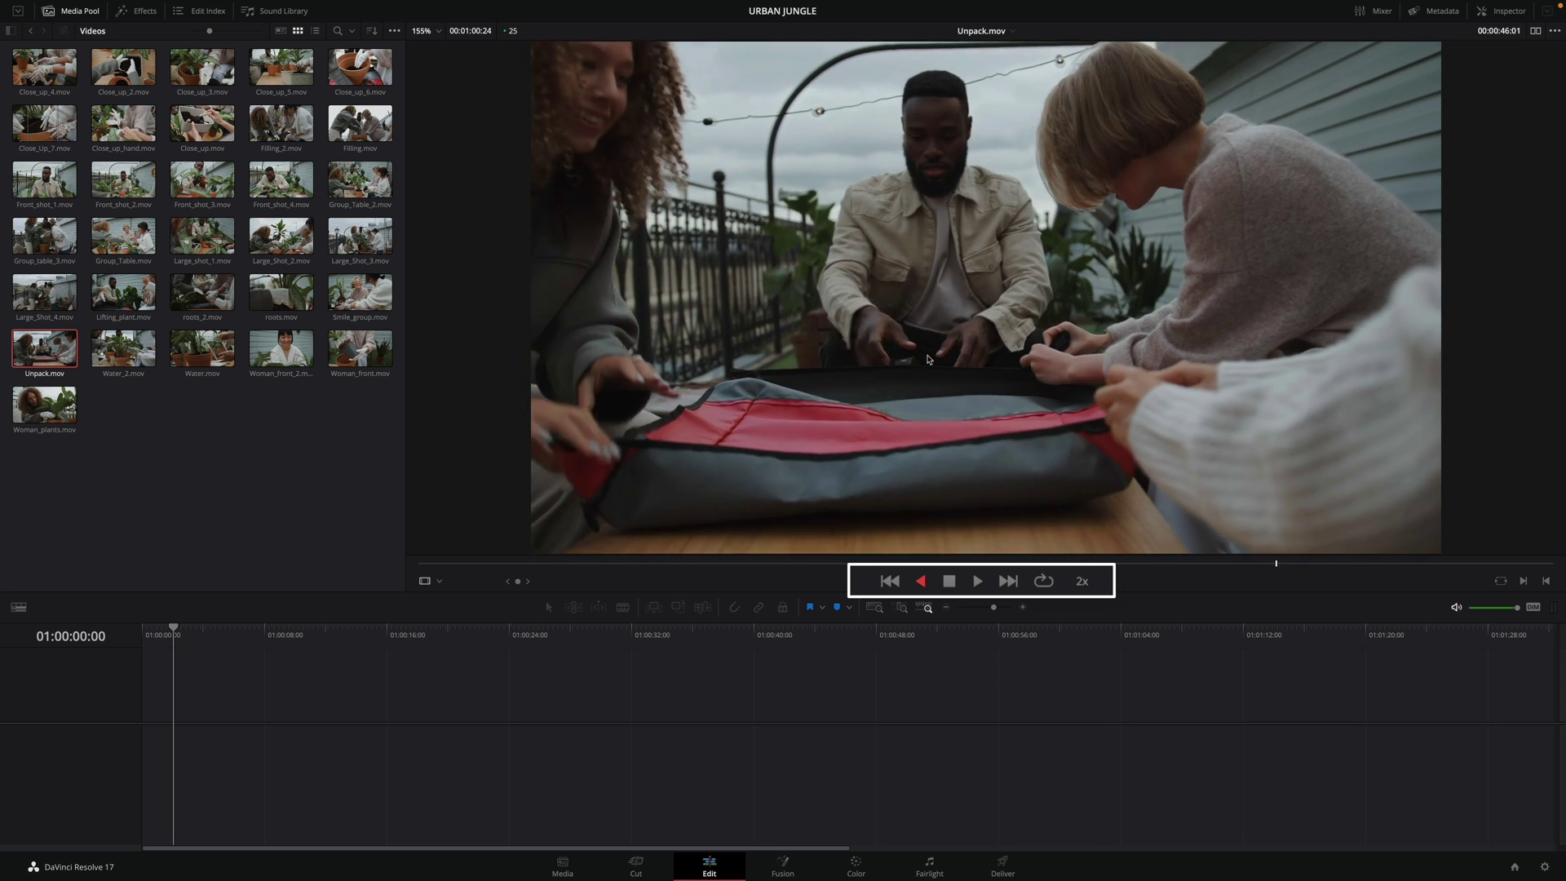
key("j")
key("j")
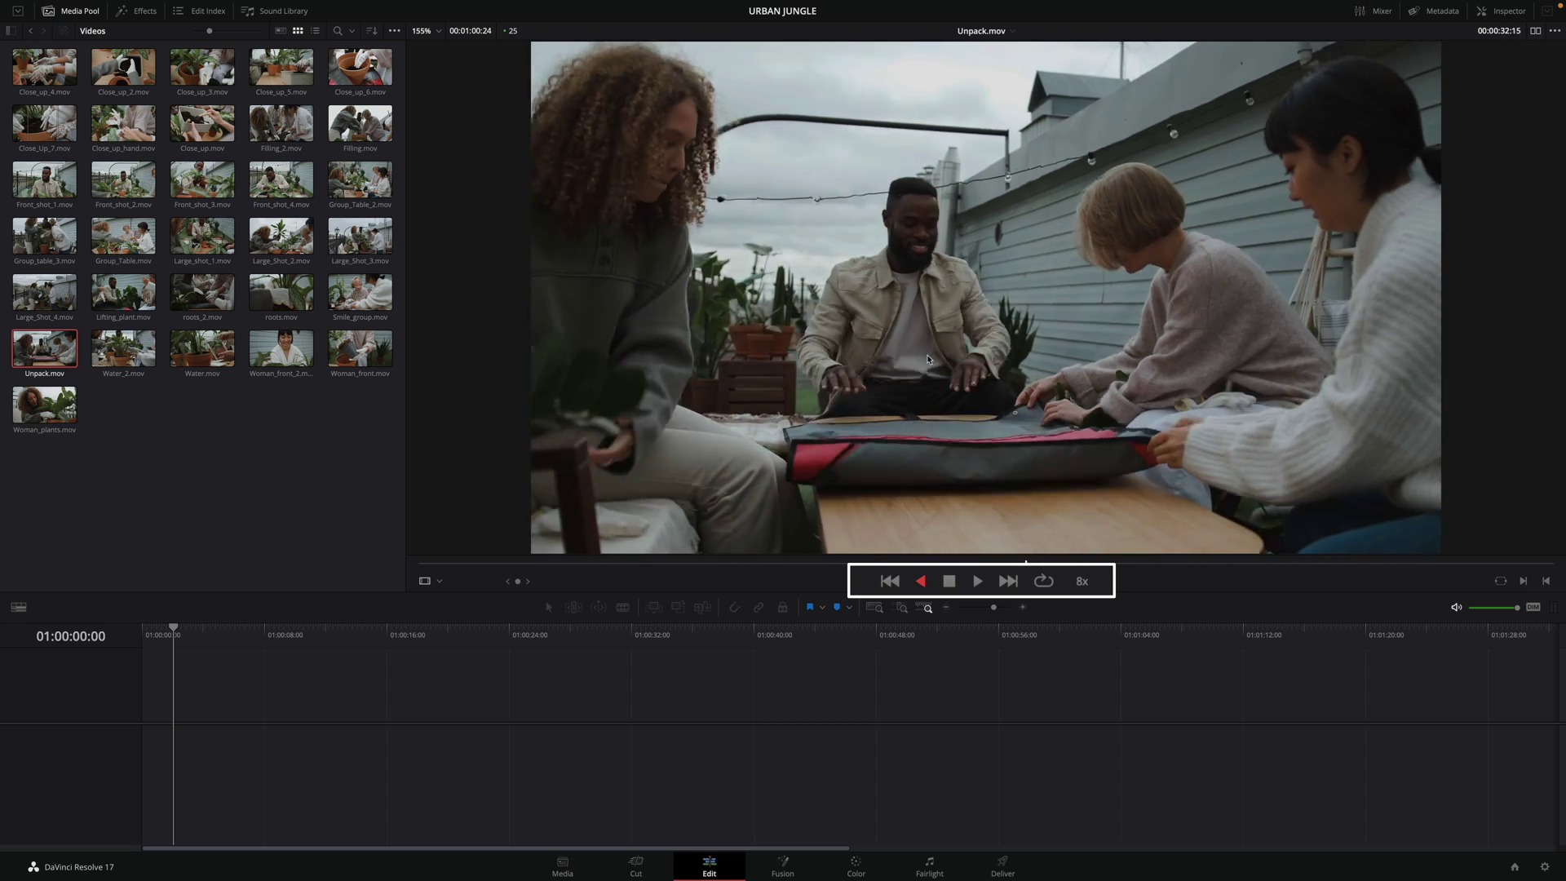
key("j")
key("k")
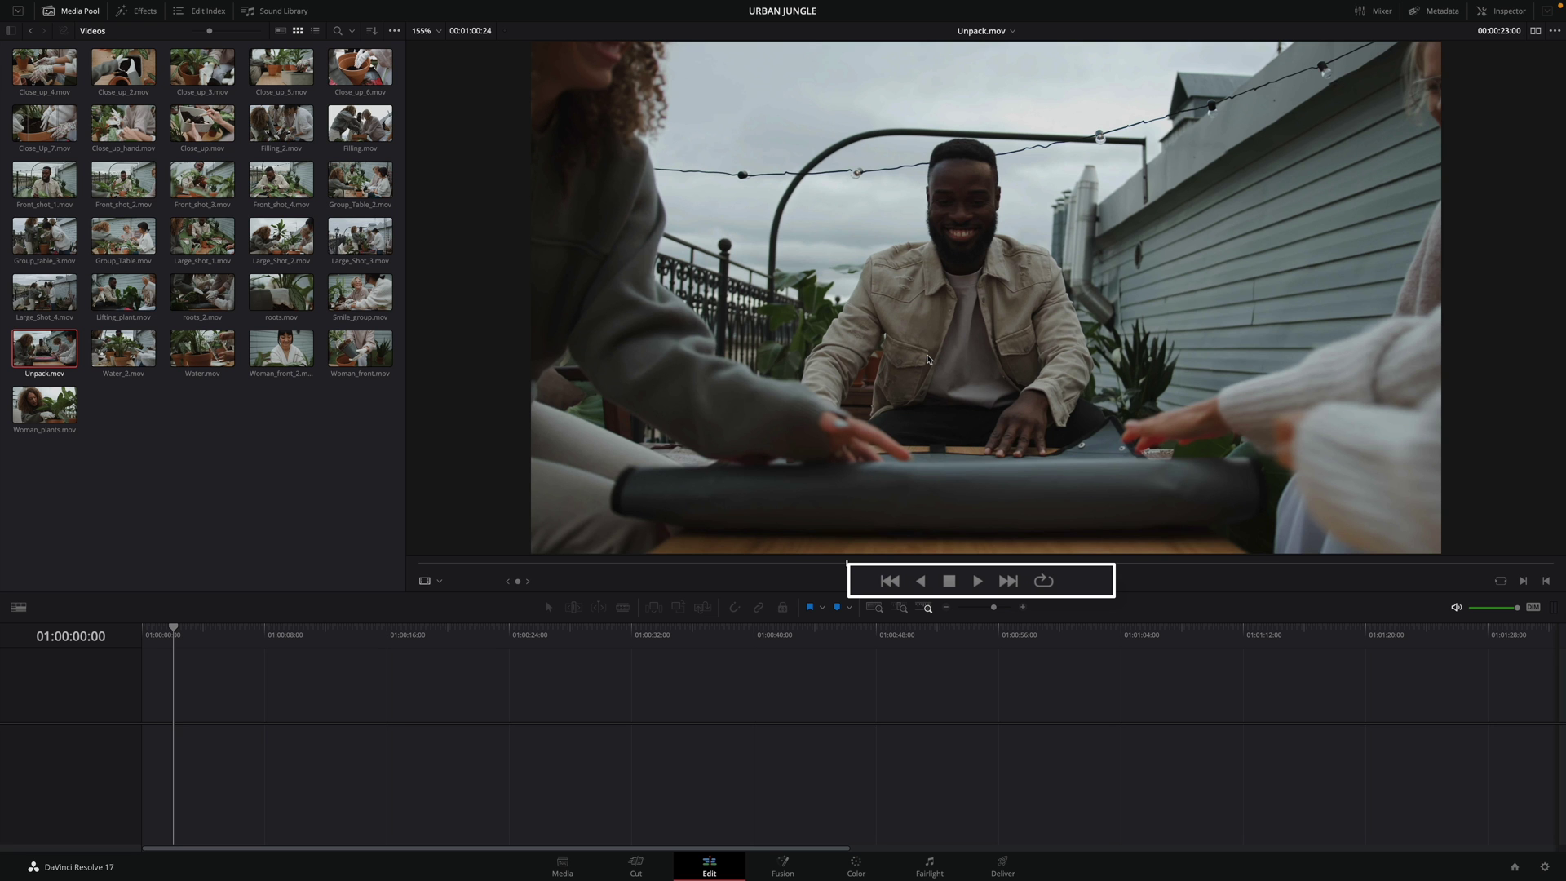
Play forward at half speed with K+L, then at double speed, stopping around 00:00:28:18.
key("k+l")
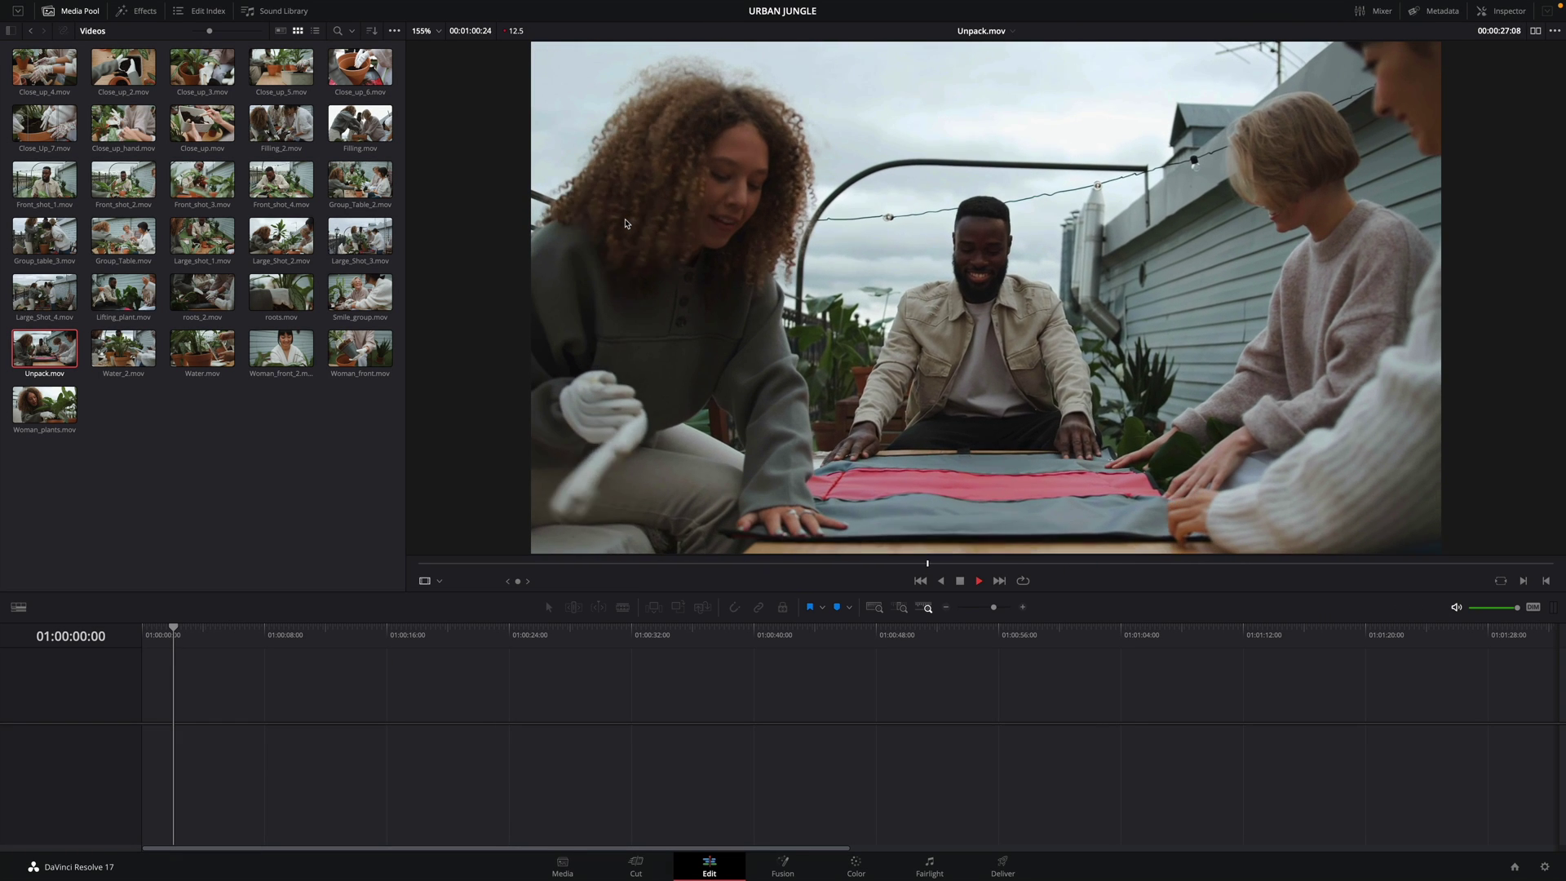
key("space")
key("l")
key("l")
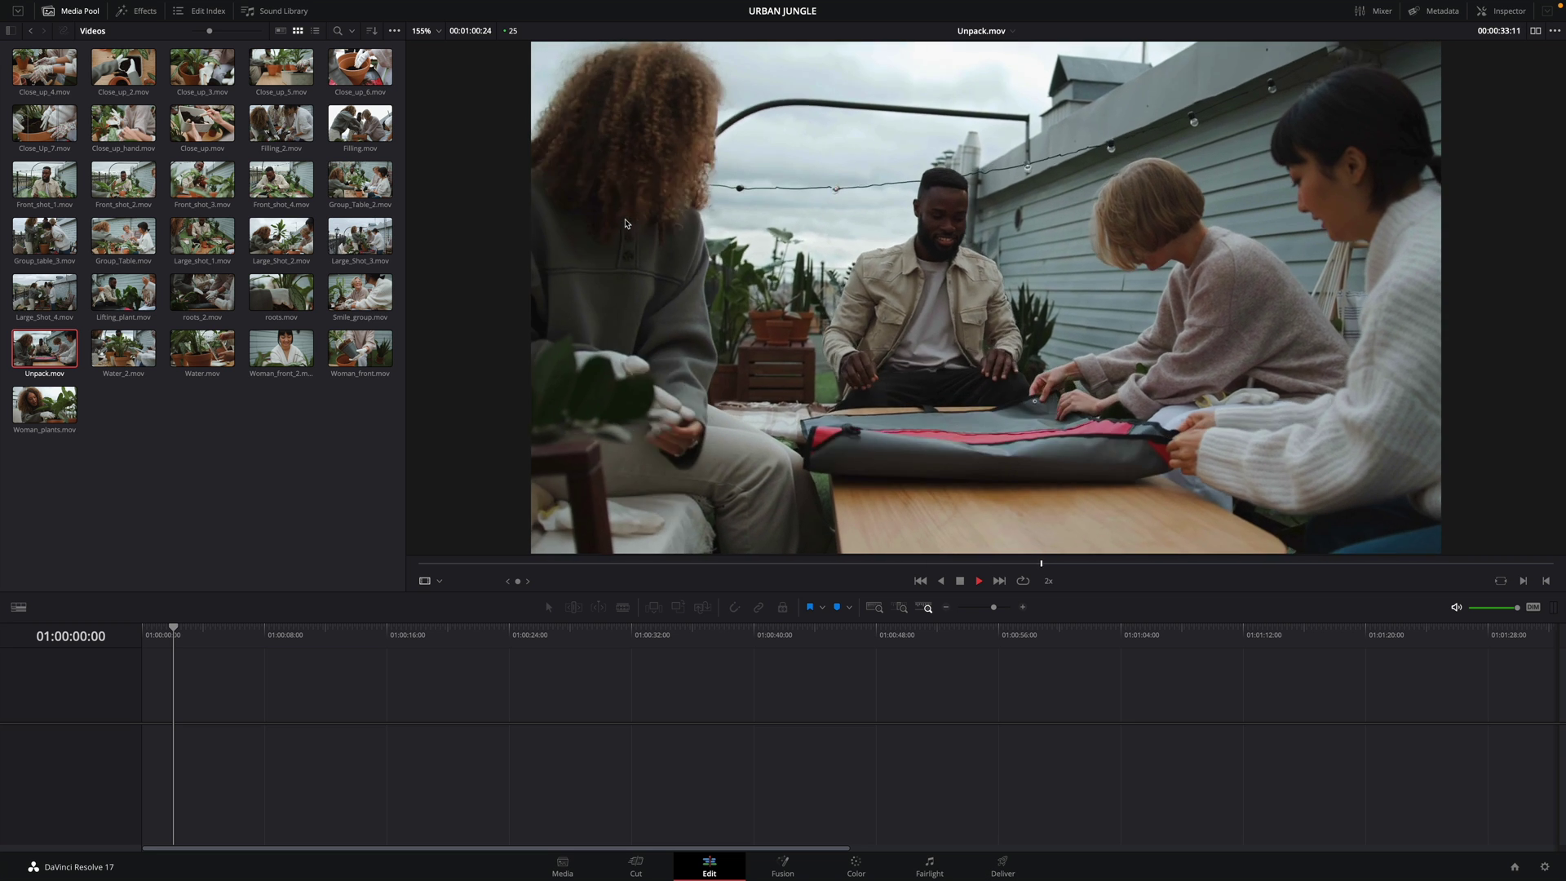
left_click(960, 563)
left_click_drag(960, 563, 954, 563)
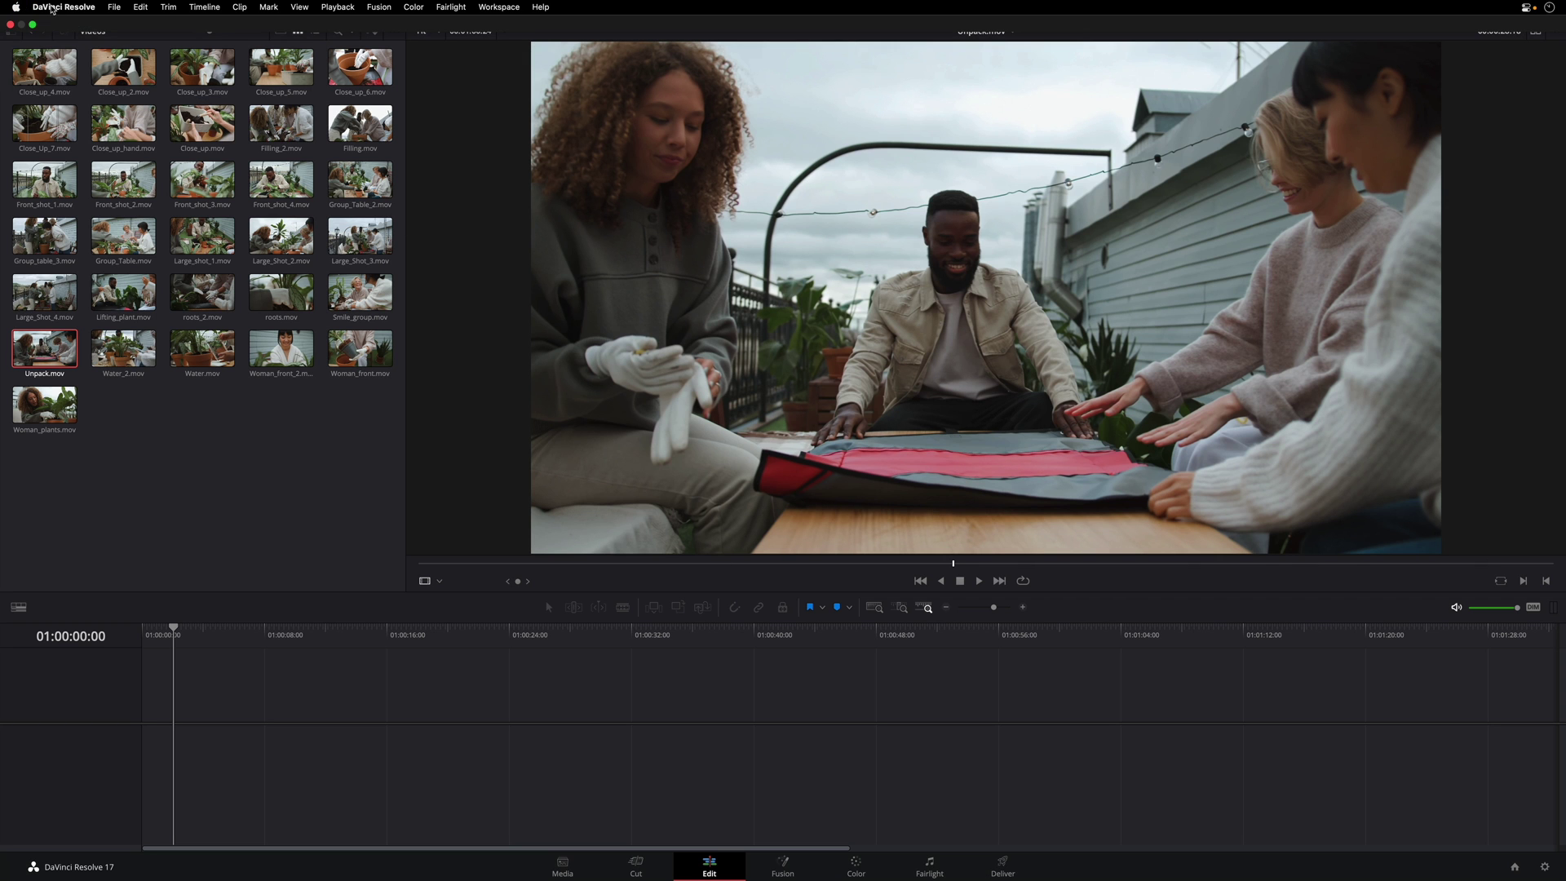
Open Keyboard Customization and look up the Edit/Media Viewer commands assigned to K and L.
left_click(52, 7)
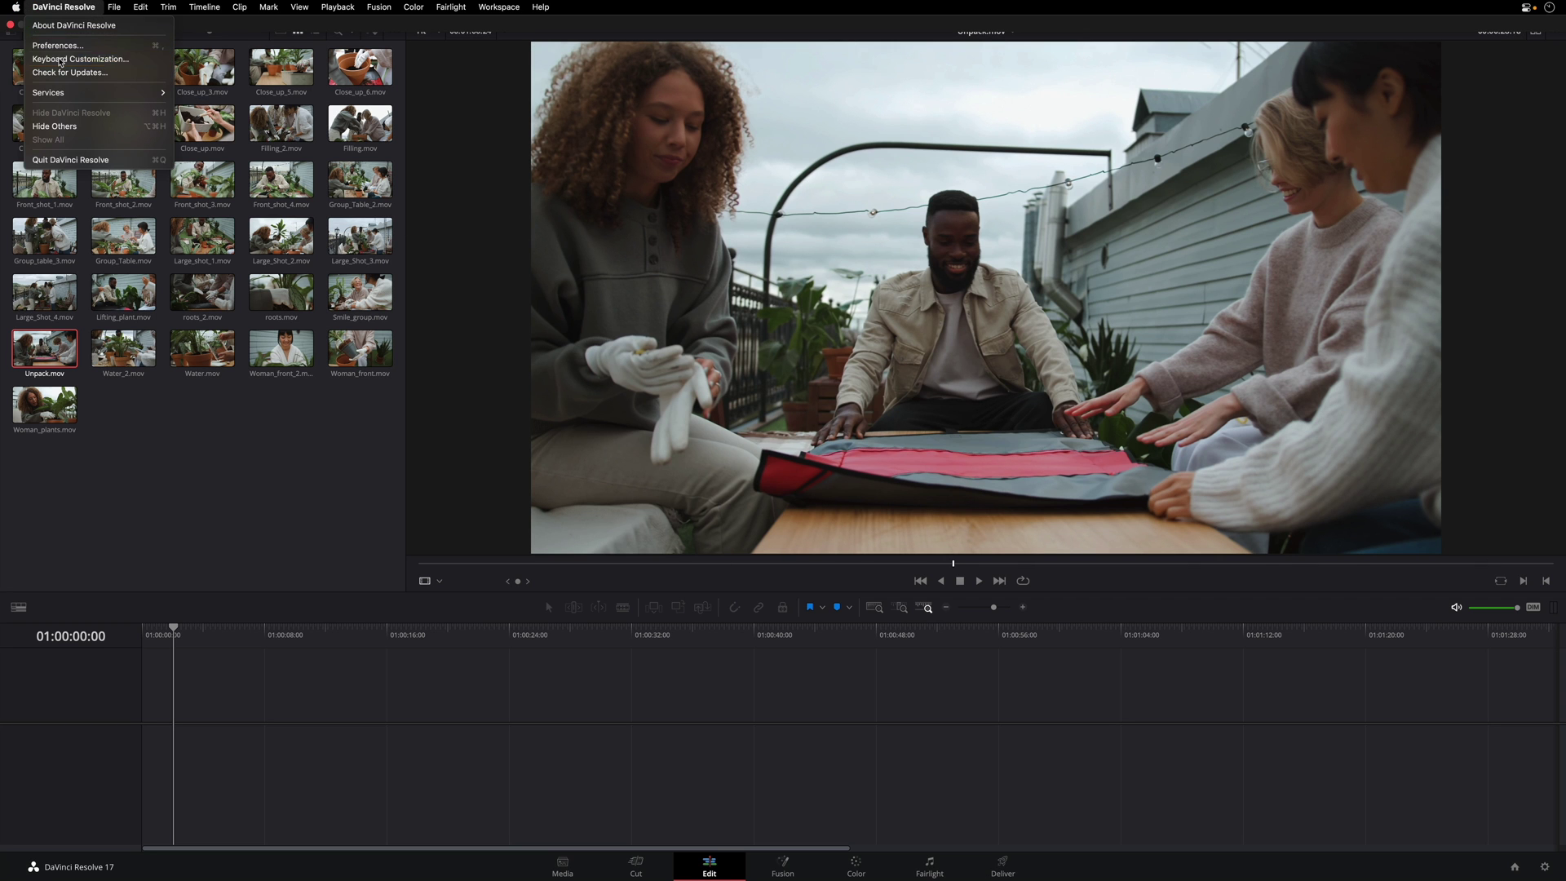
left_click(80, 59)
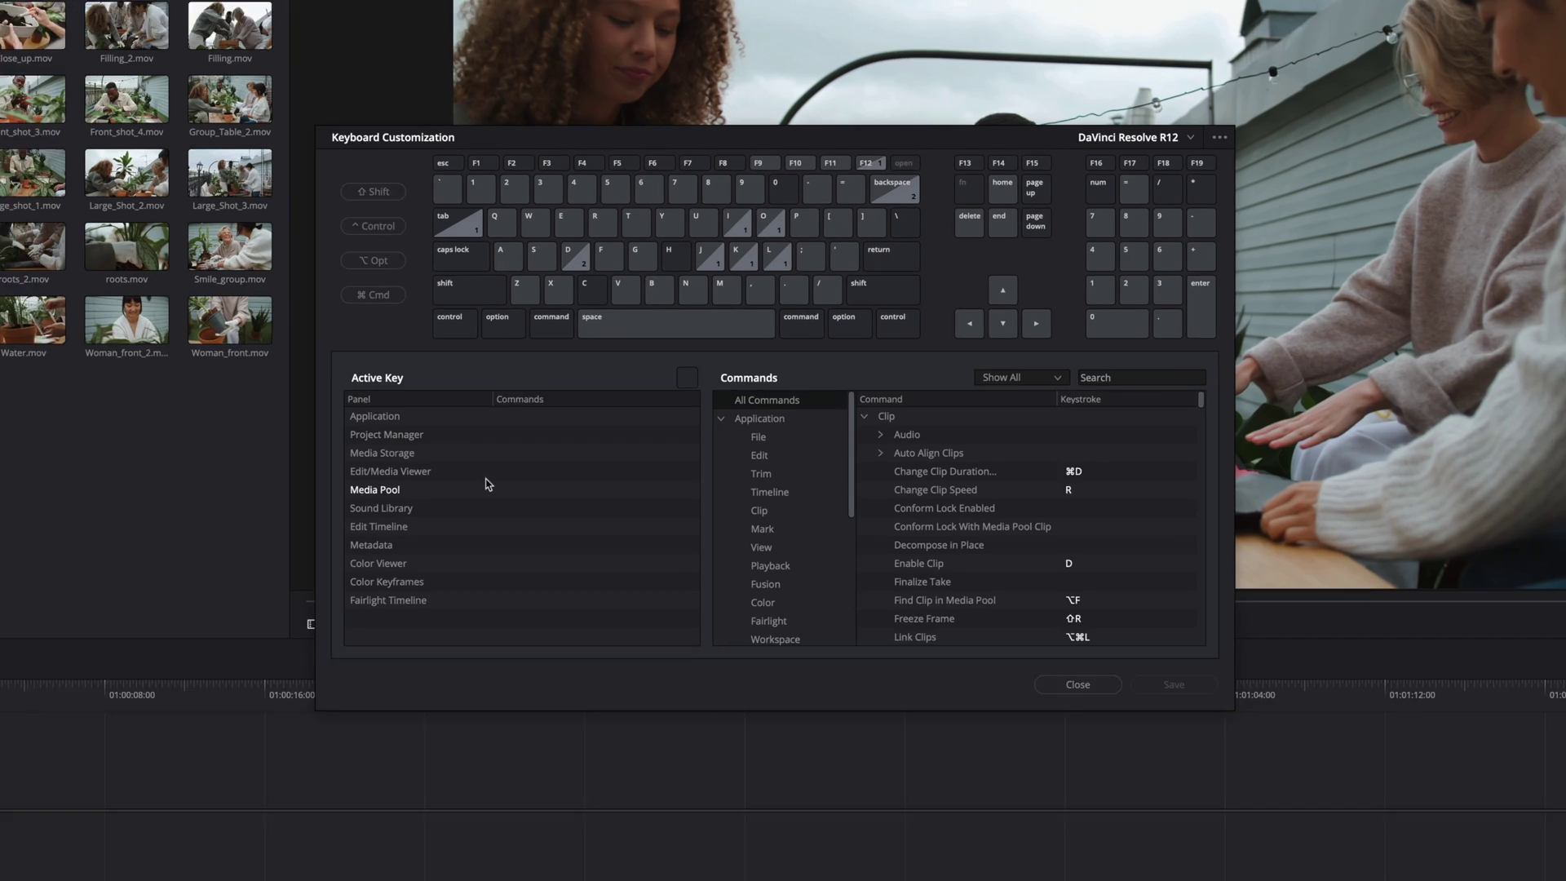
left_click(481, 463)
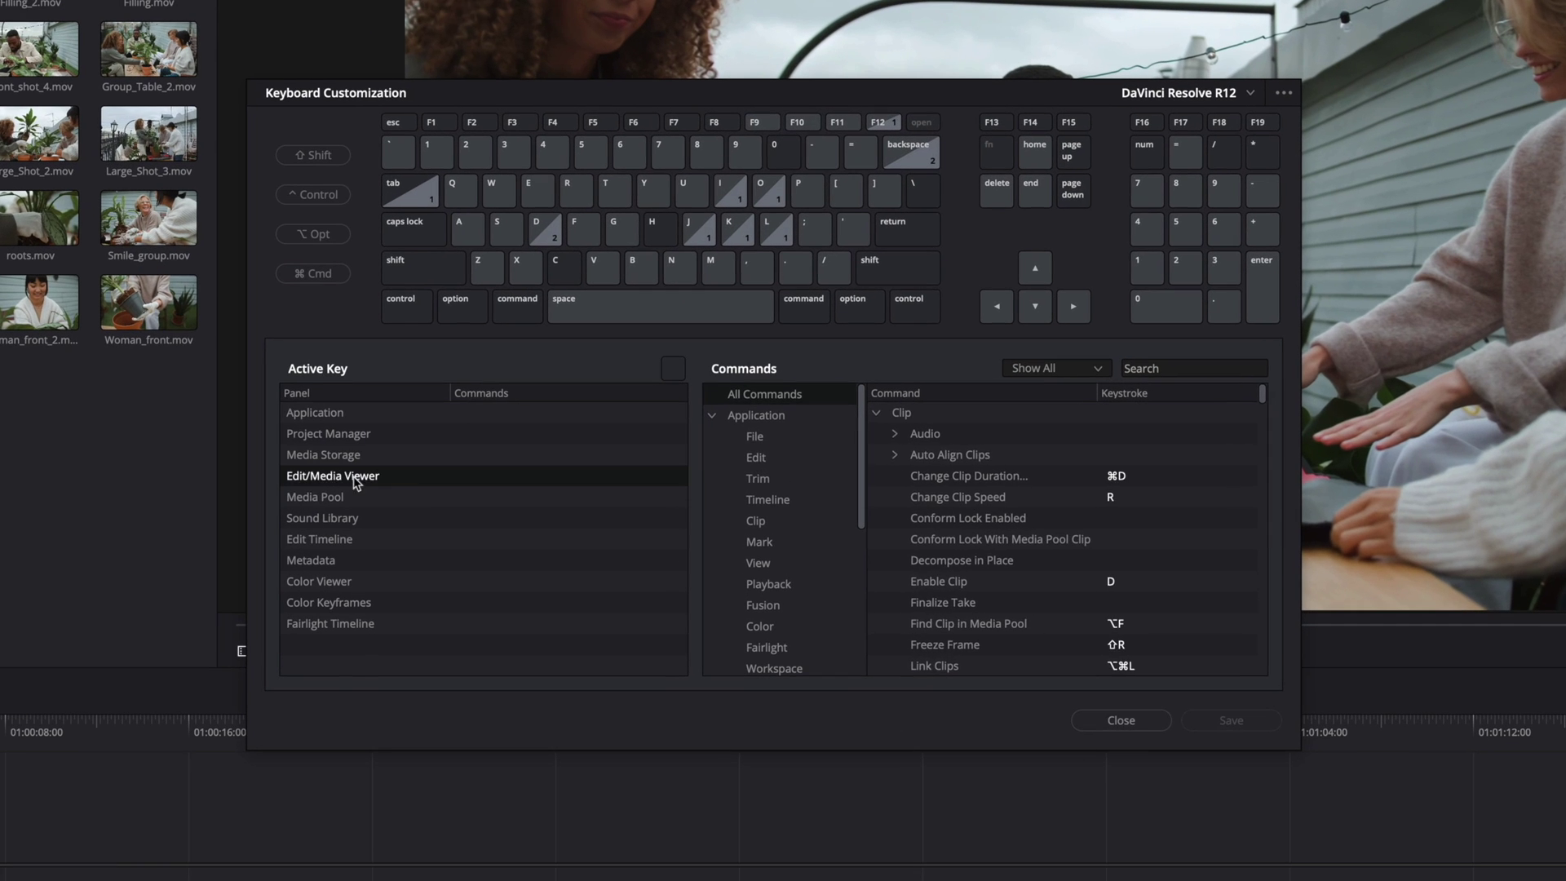
left_click(765, 452)
left_click(738, 233)
left_click(777, 232)
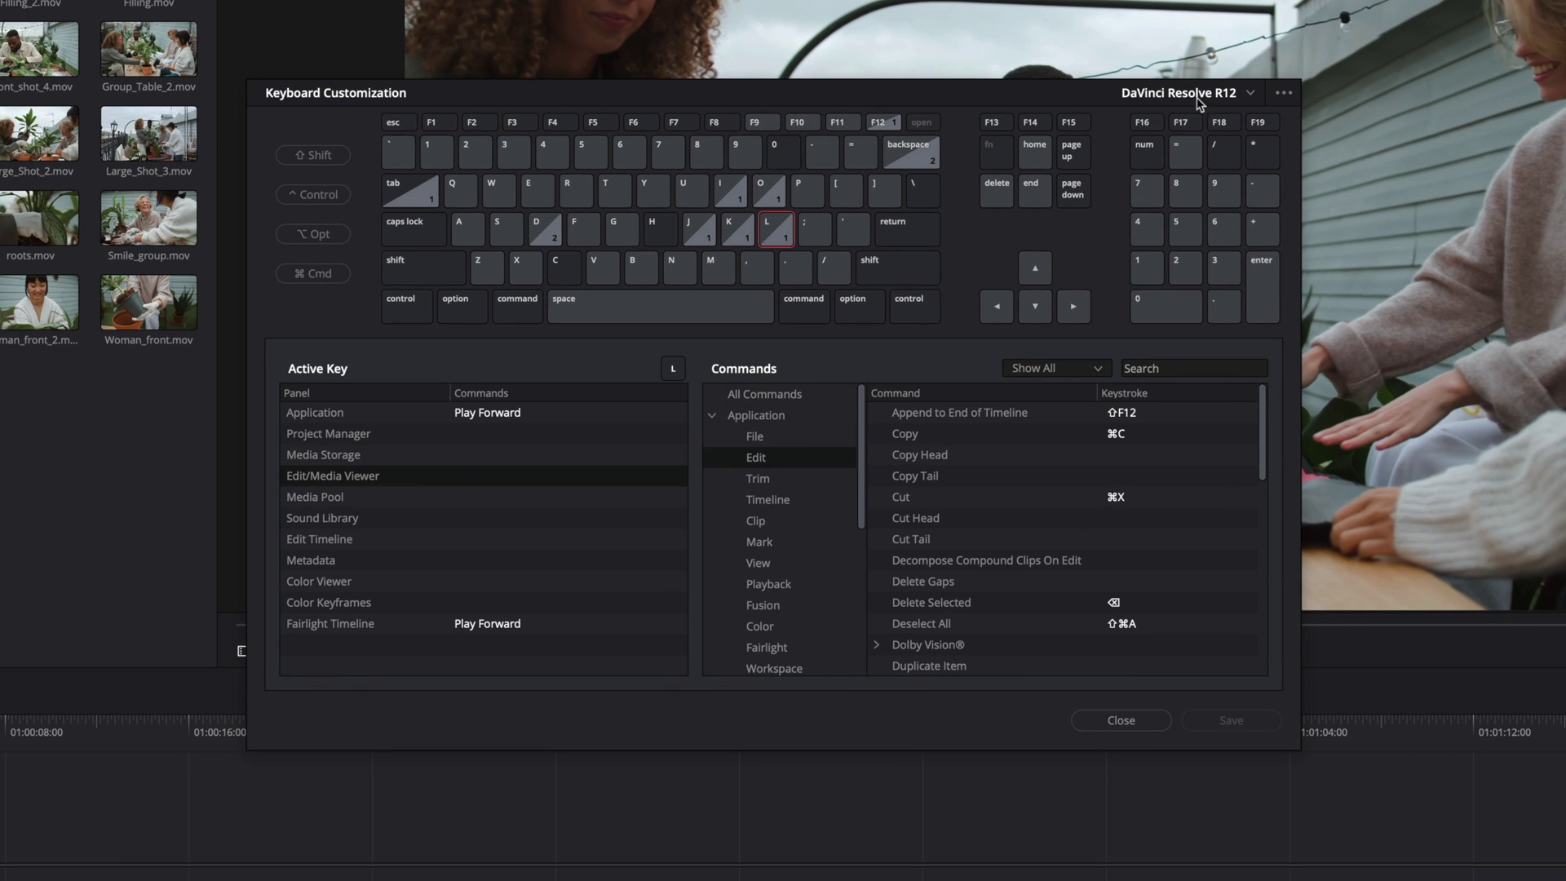
Keep the DaVinci Resolve keyboard preset and cancel out of Keyboard Customization.
left_click(1250, 93)
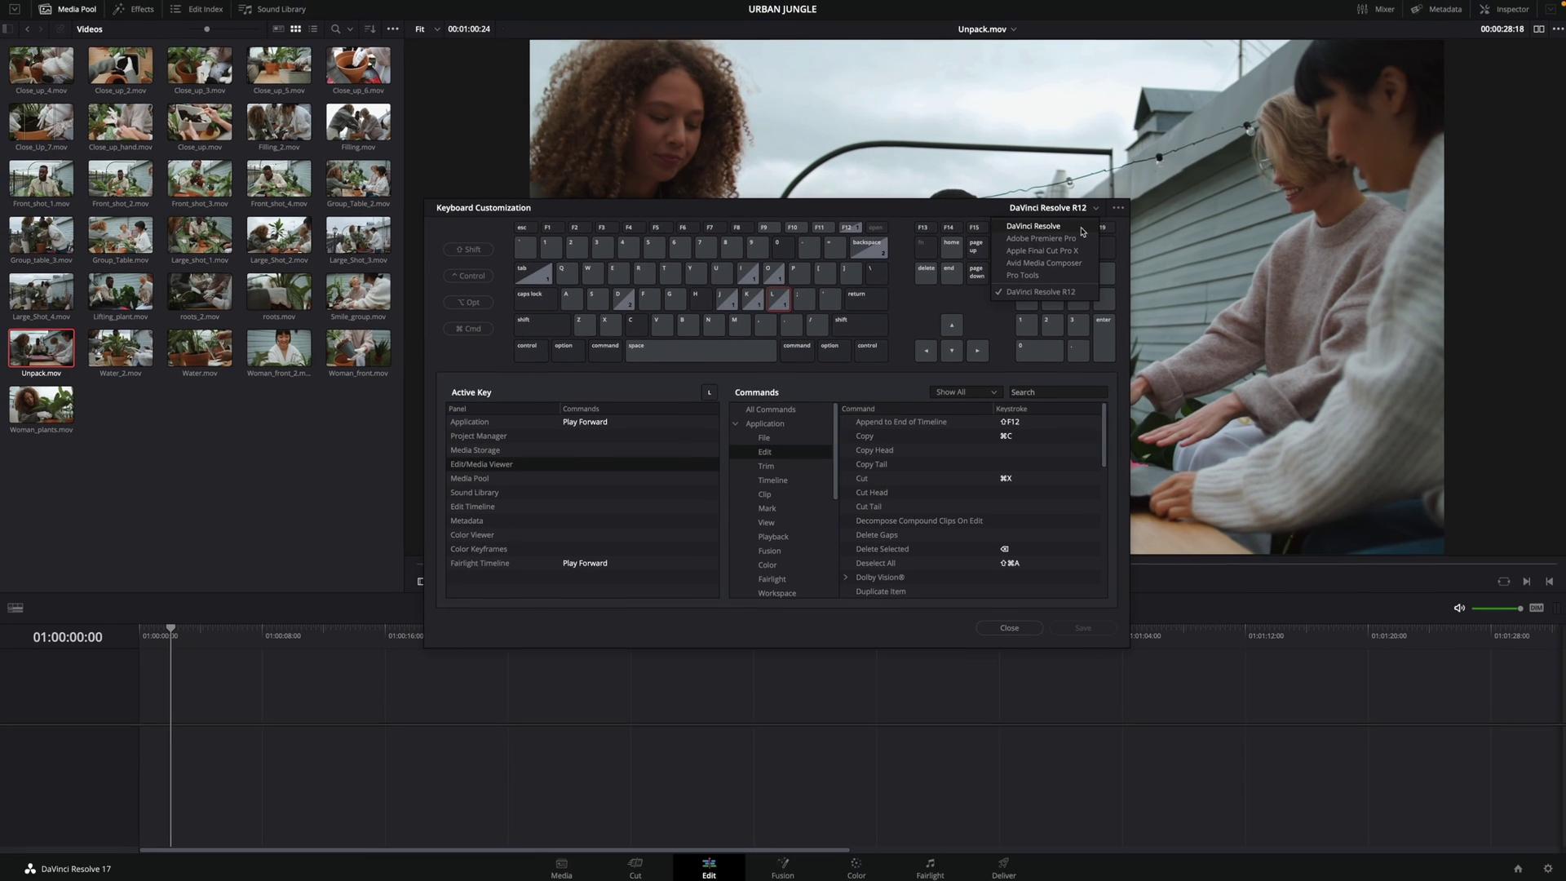
left_click(1231, 129)
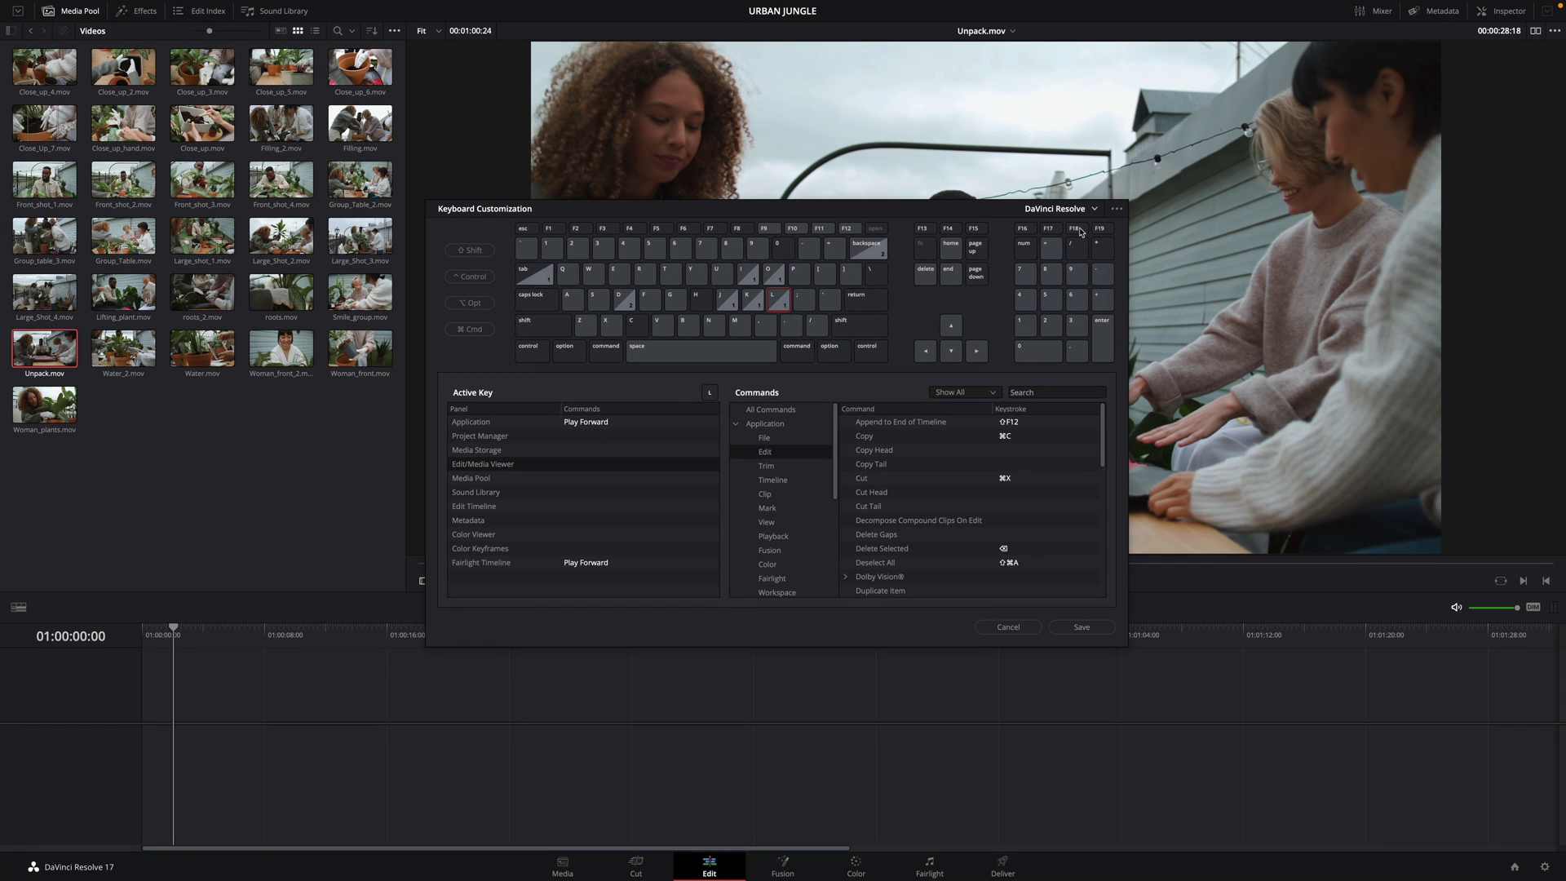
left_click(1009, 627)
Discard the shortcut changes, rewind Unpack.mov and mark an In point.
left_click(890, 493)
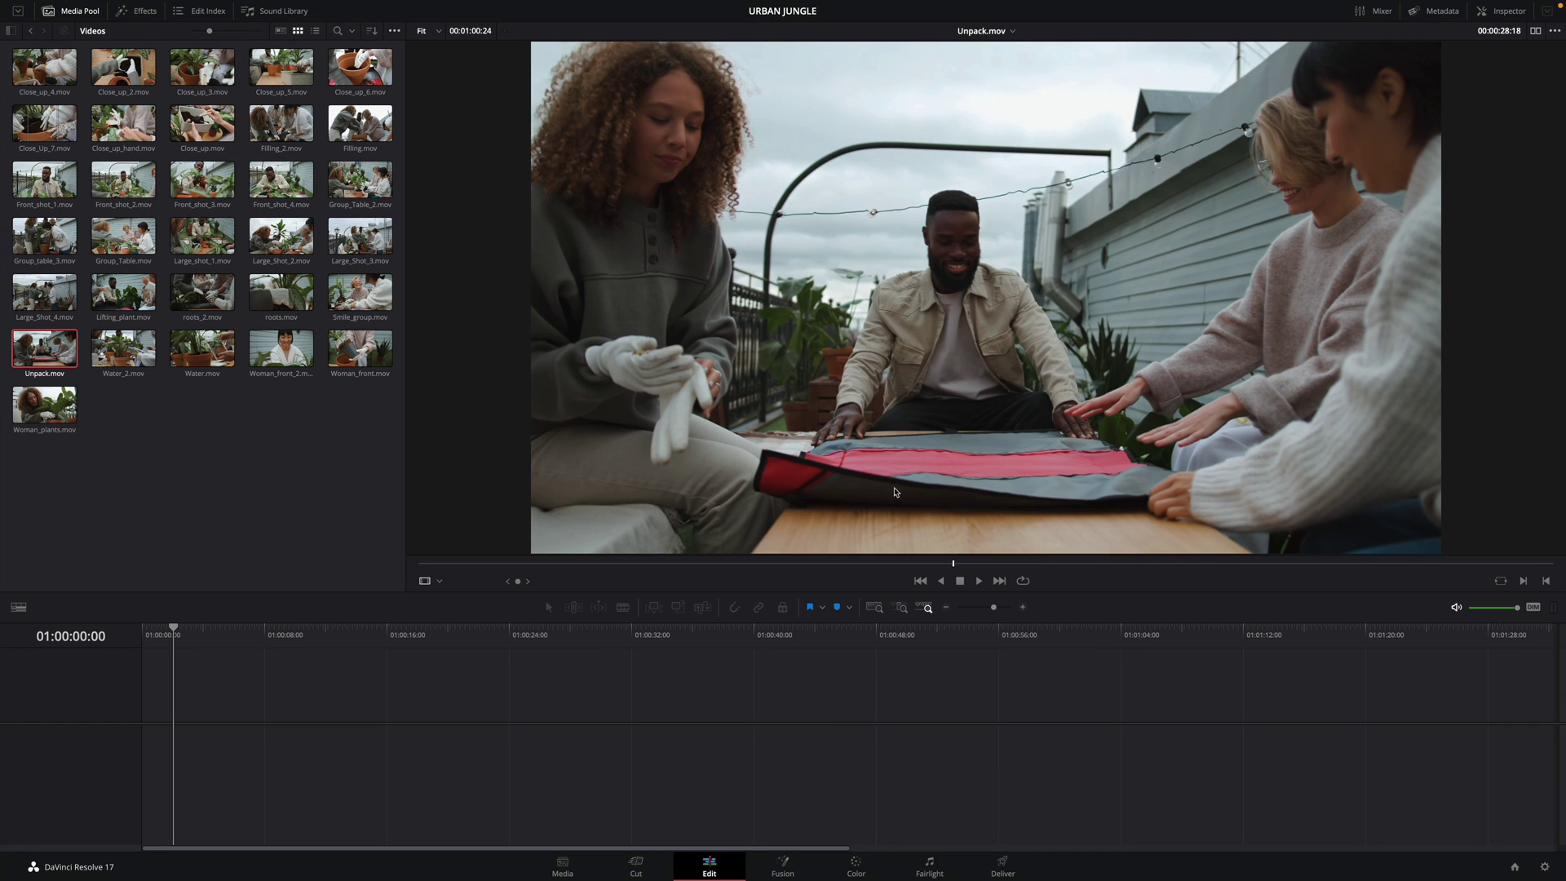
key("j")
key("j")
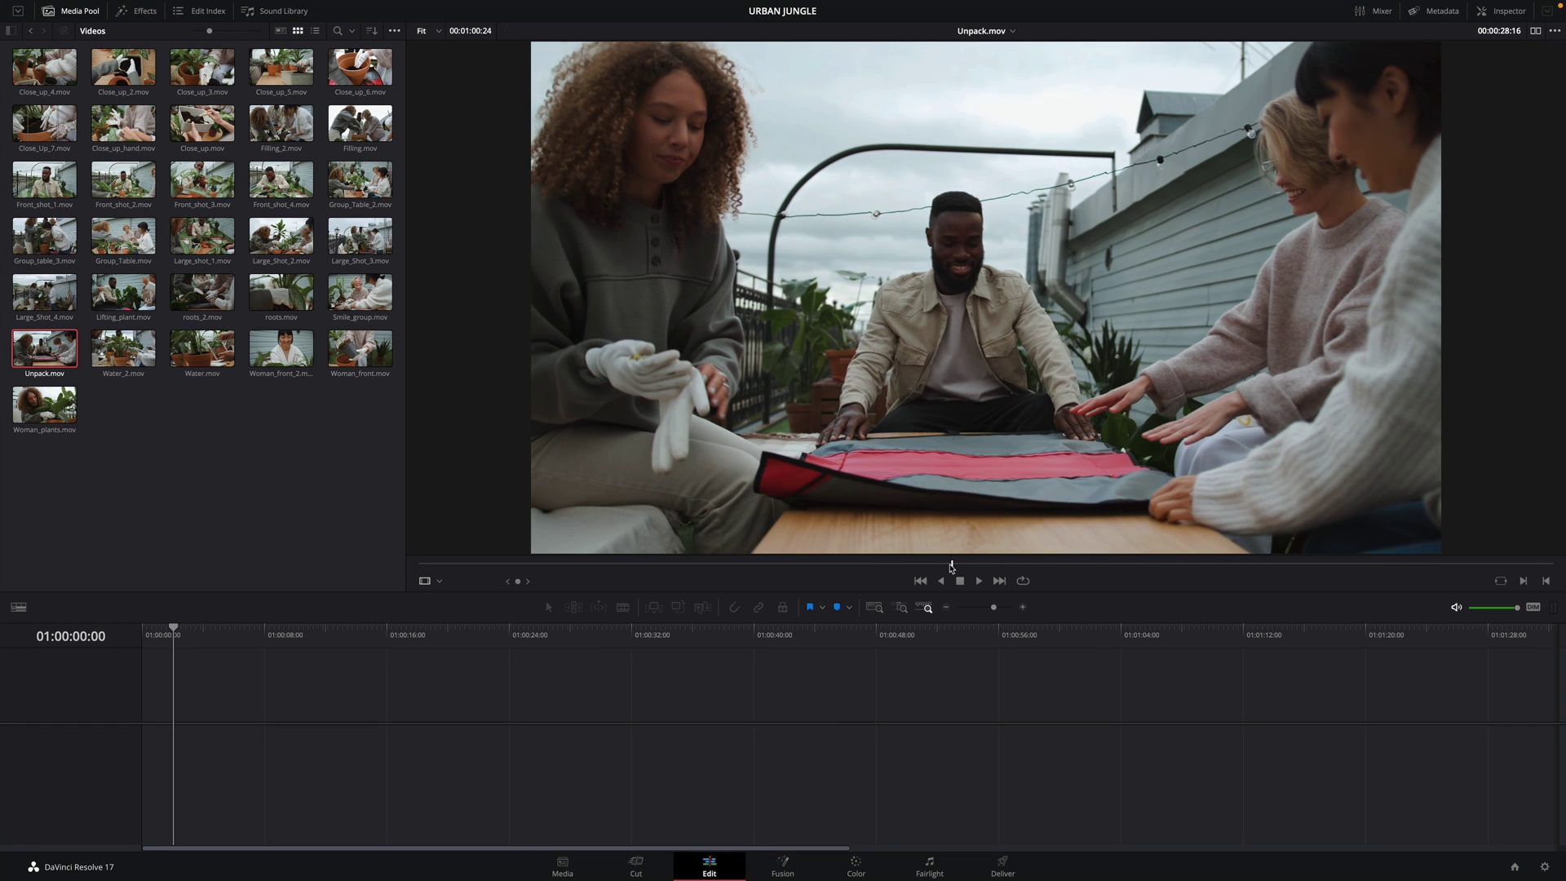
key("j")
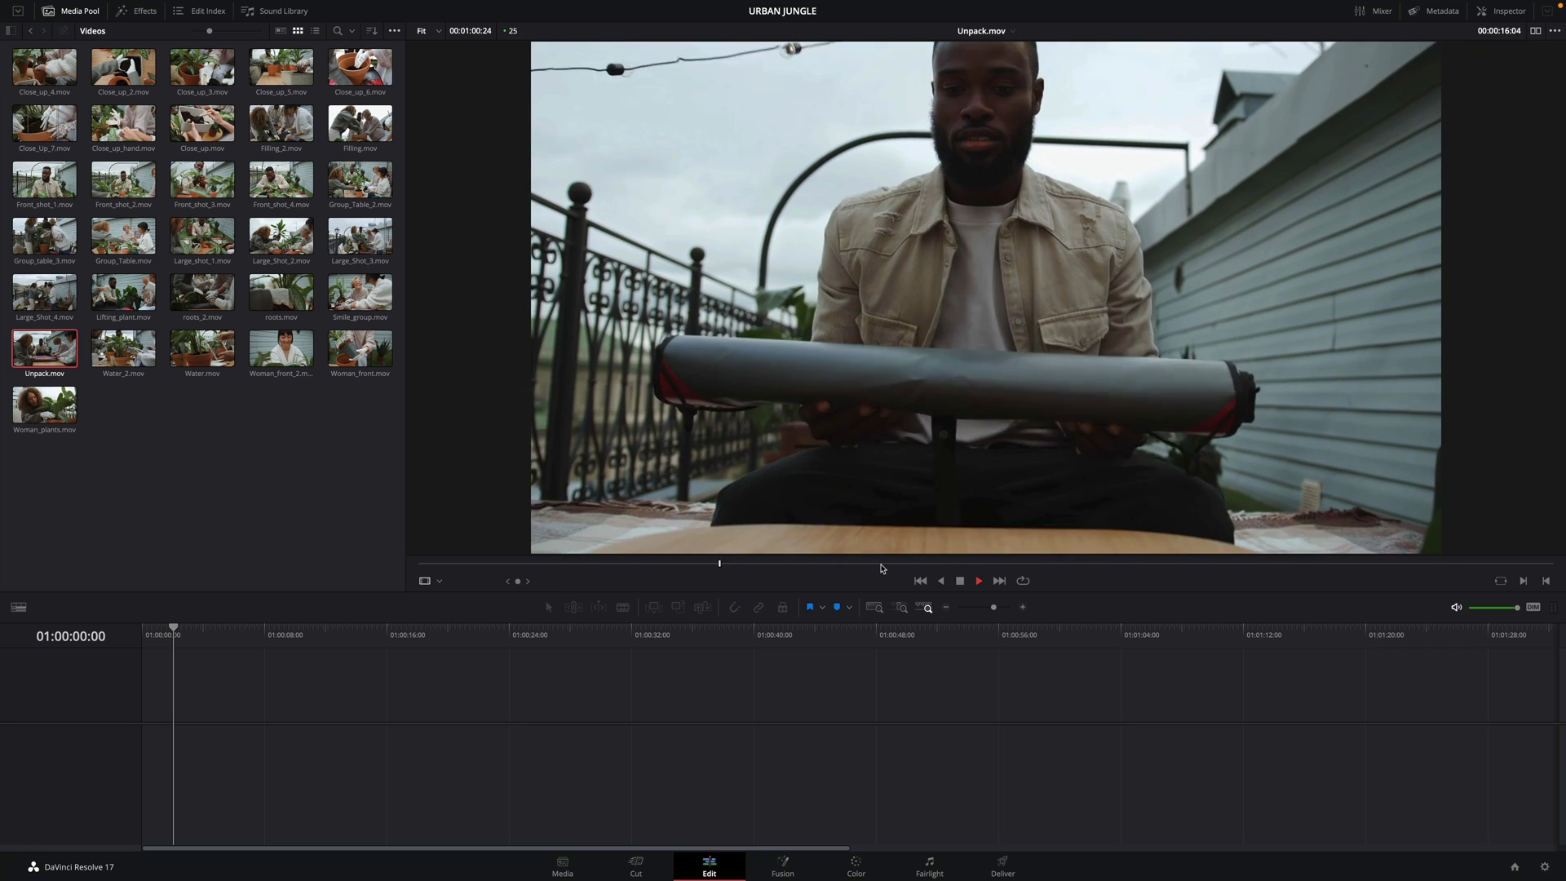
key("k")
key("i")
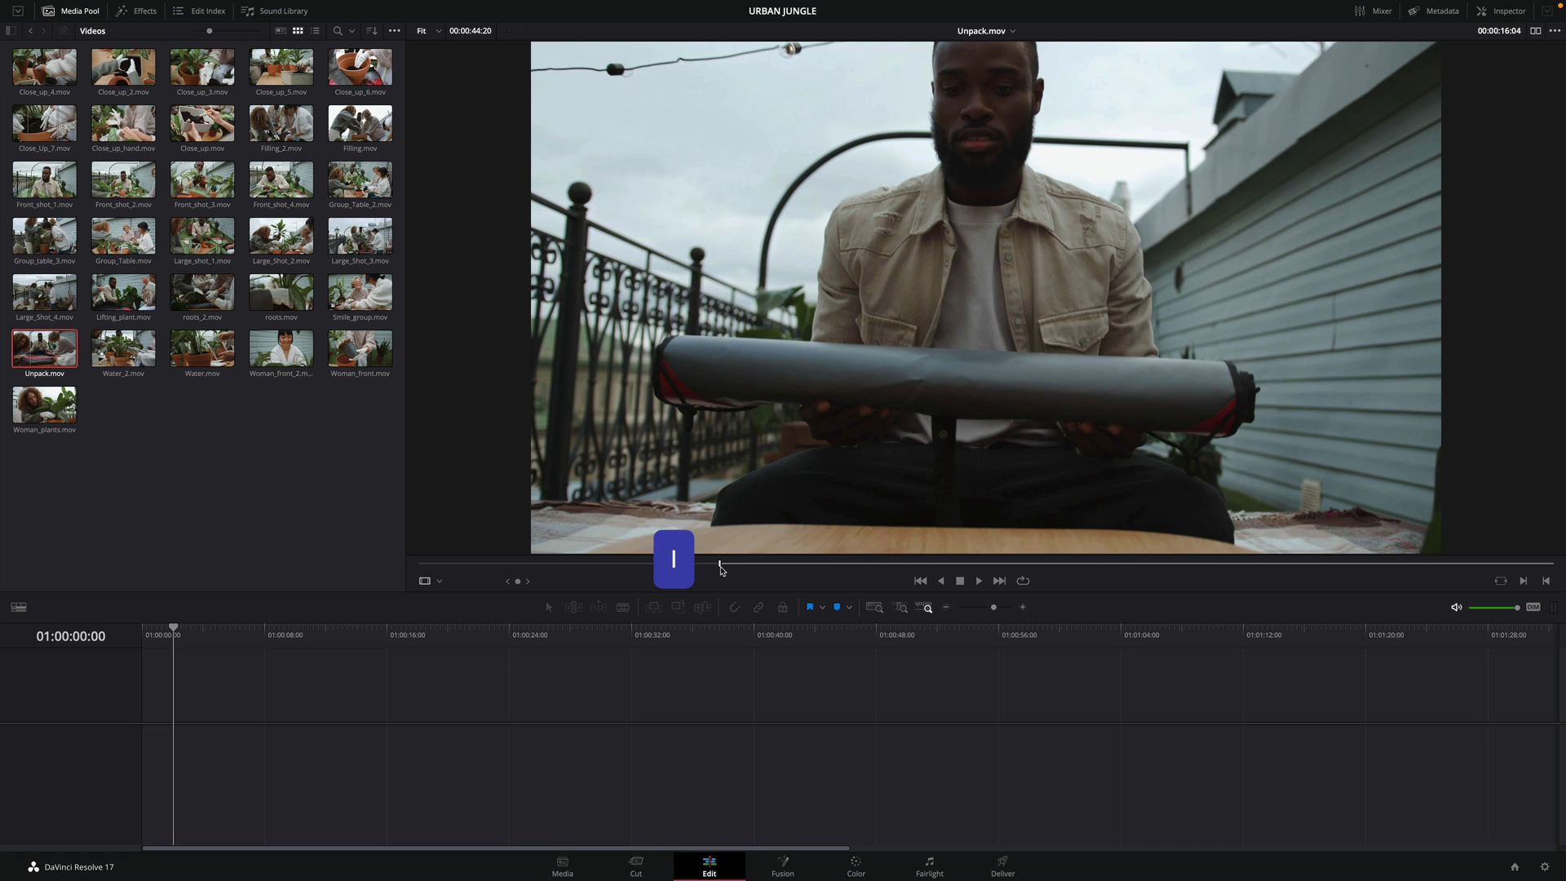
Play forward from the In point and mark an Out point at the chosen end frame.
key("space")
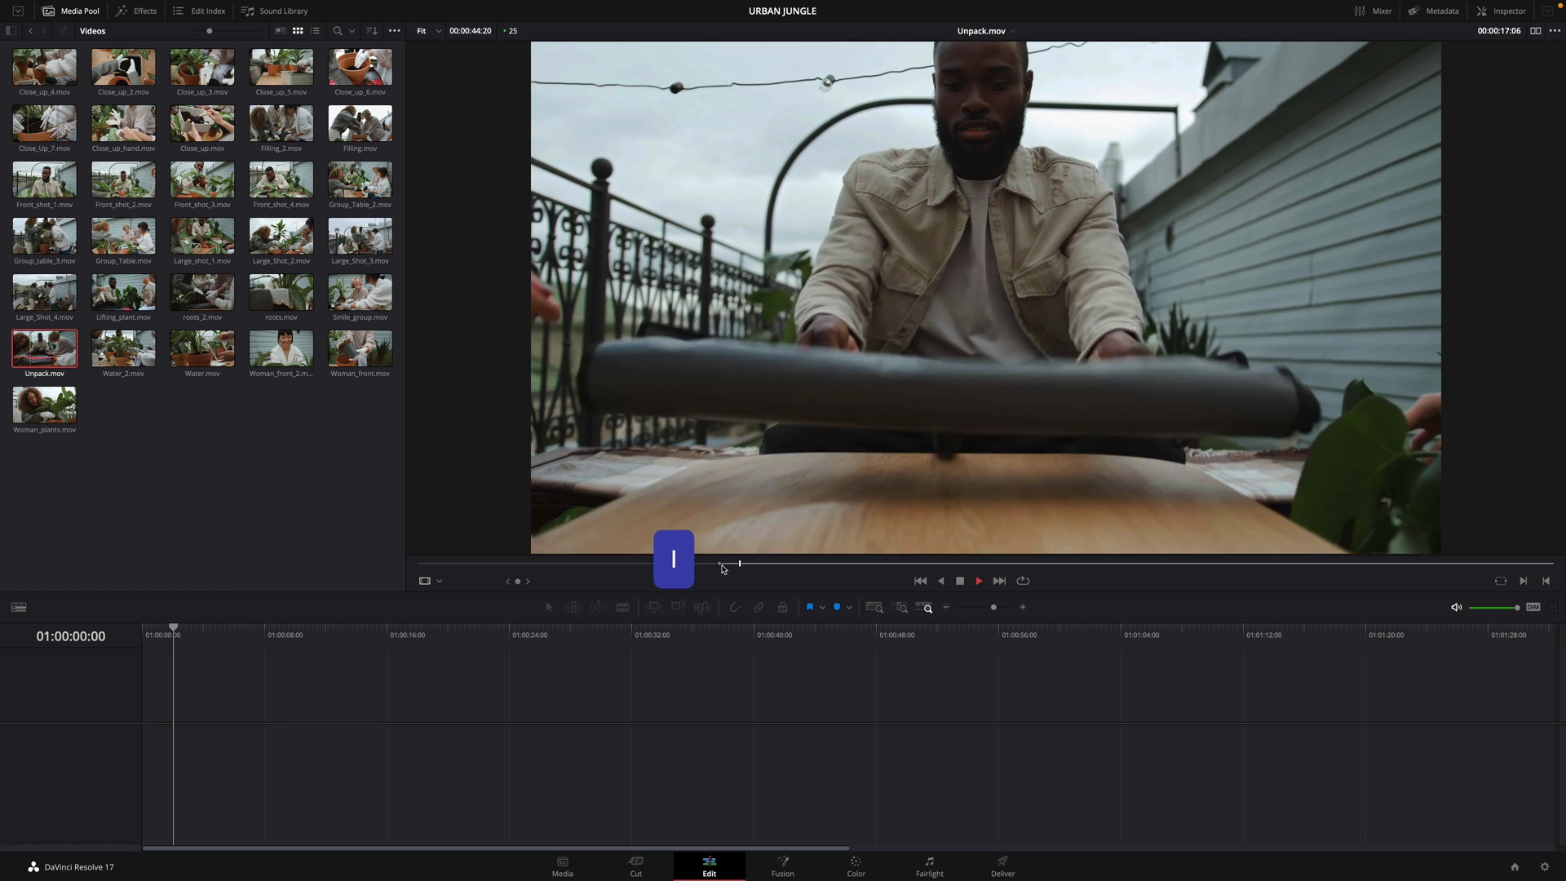
key("k")
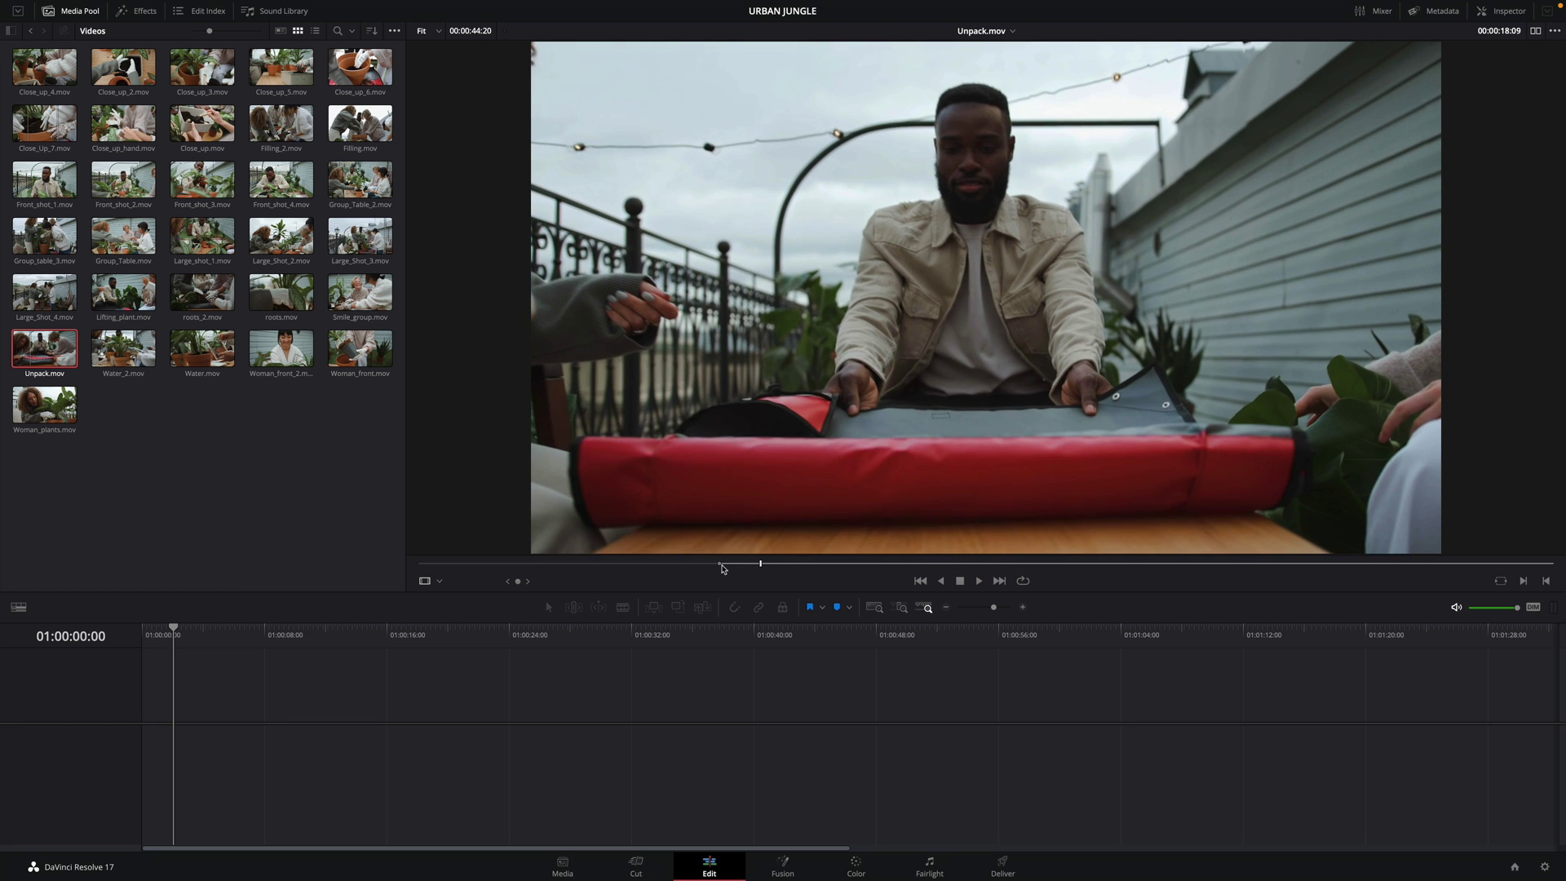
key("j")
key("k")
key("o")
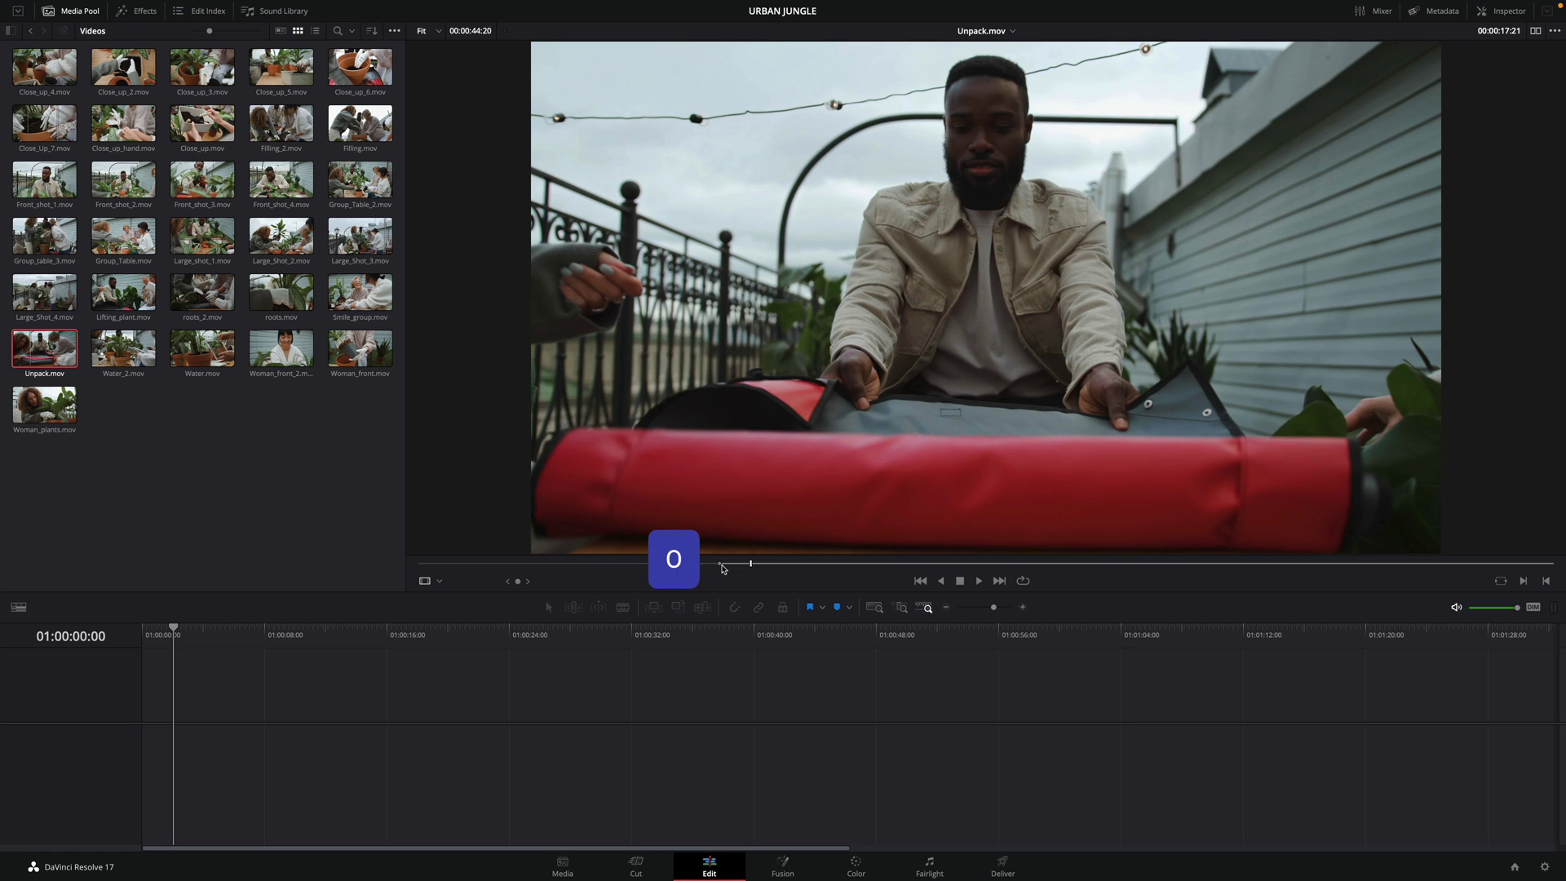
key("o")
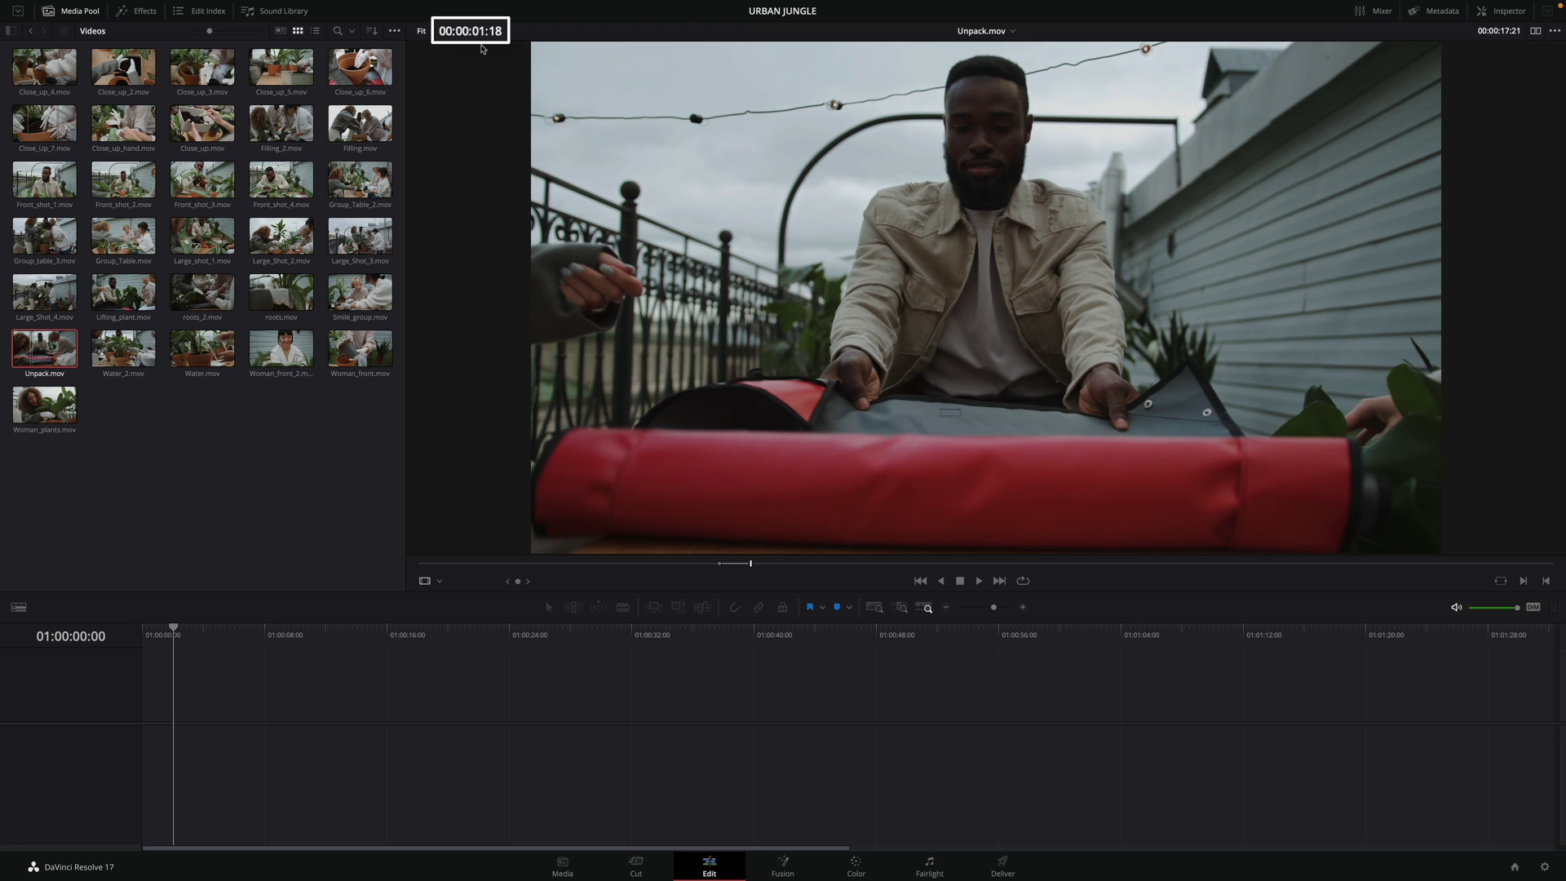
Jump to the In and Out points with Shift+I and Shift+O to review the range.
left_click(736, 563)
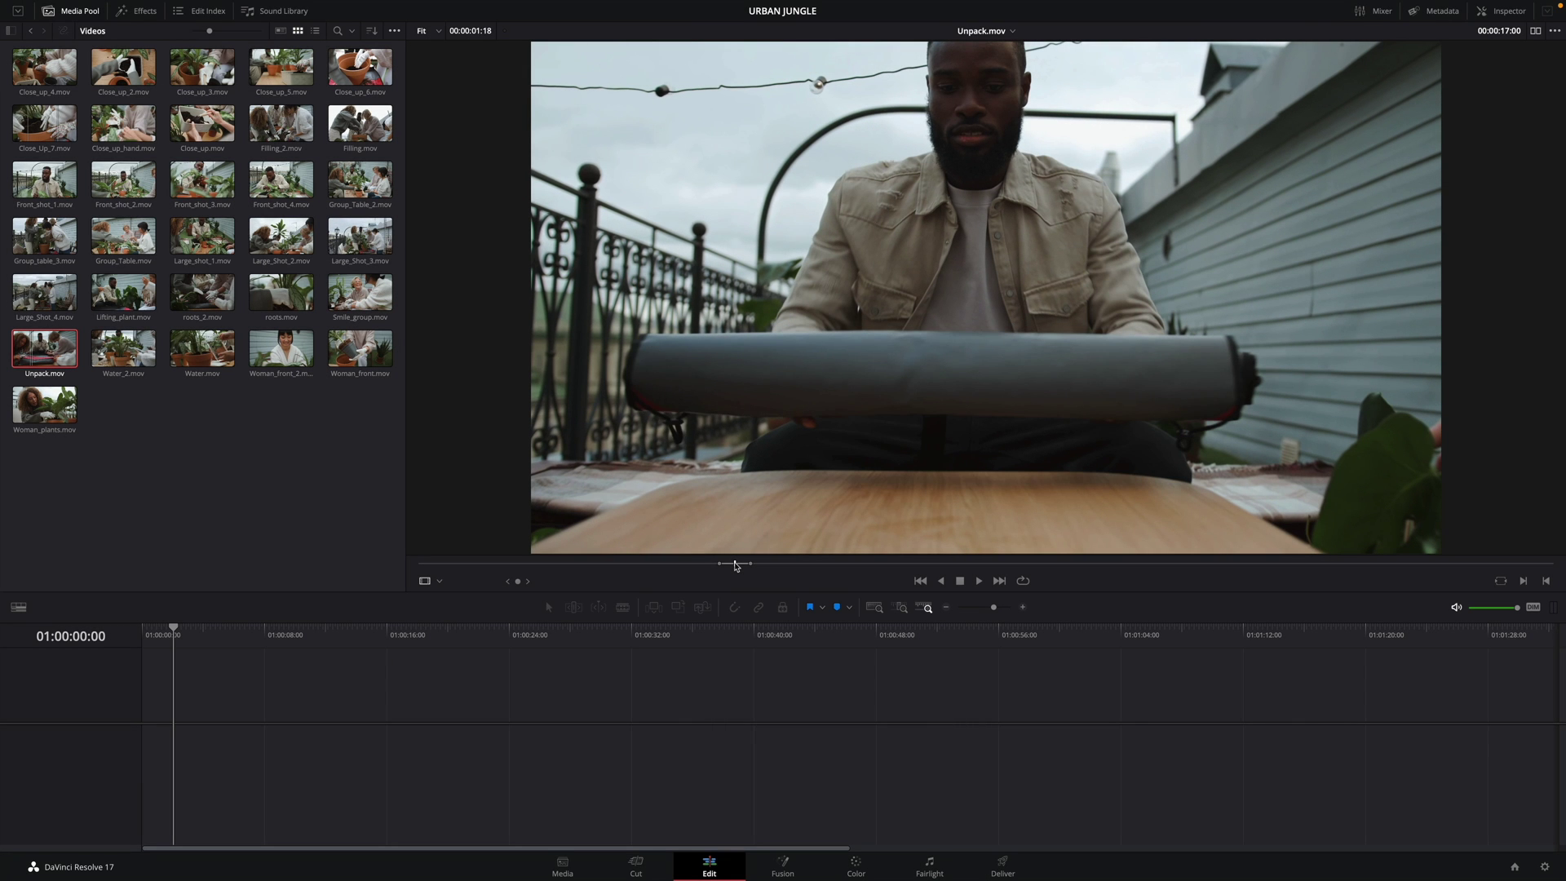
key("shift+i")
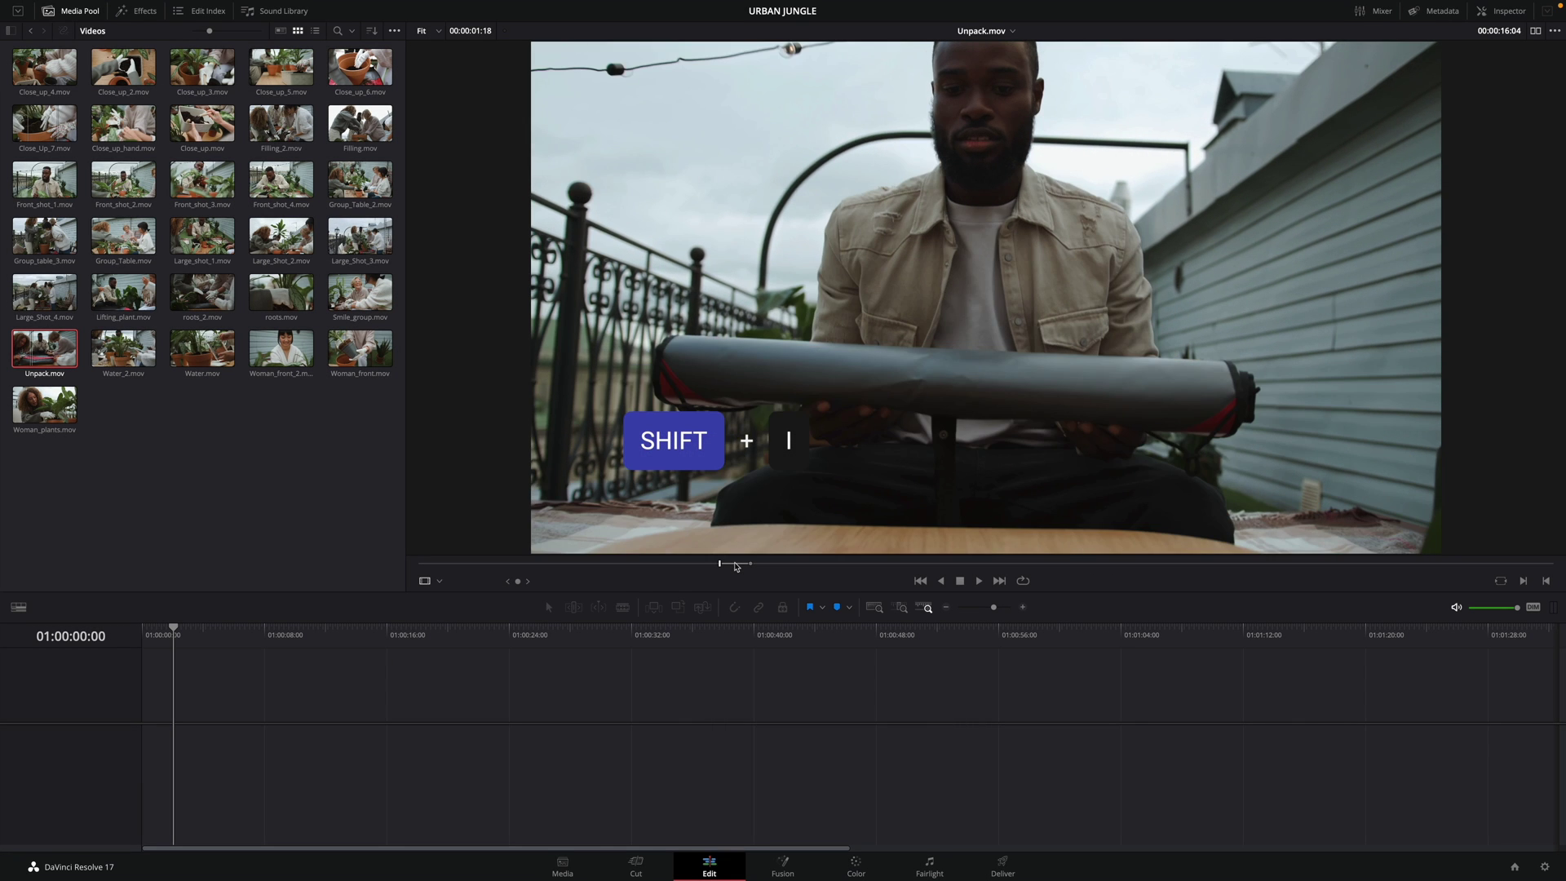
key("shift+o")
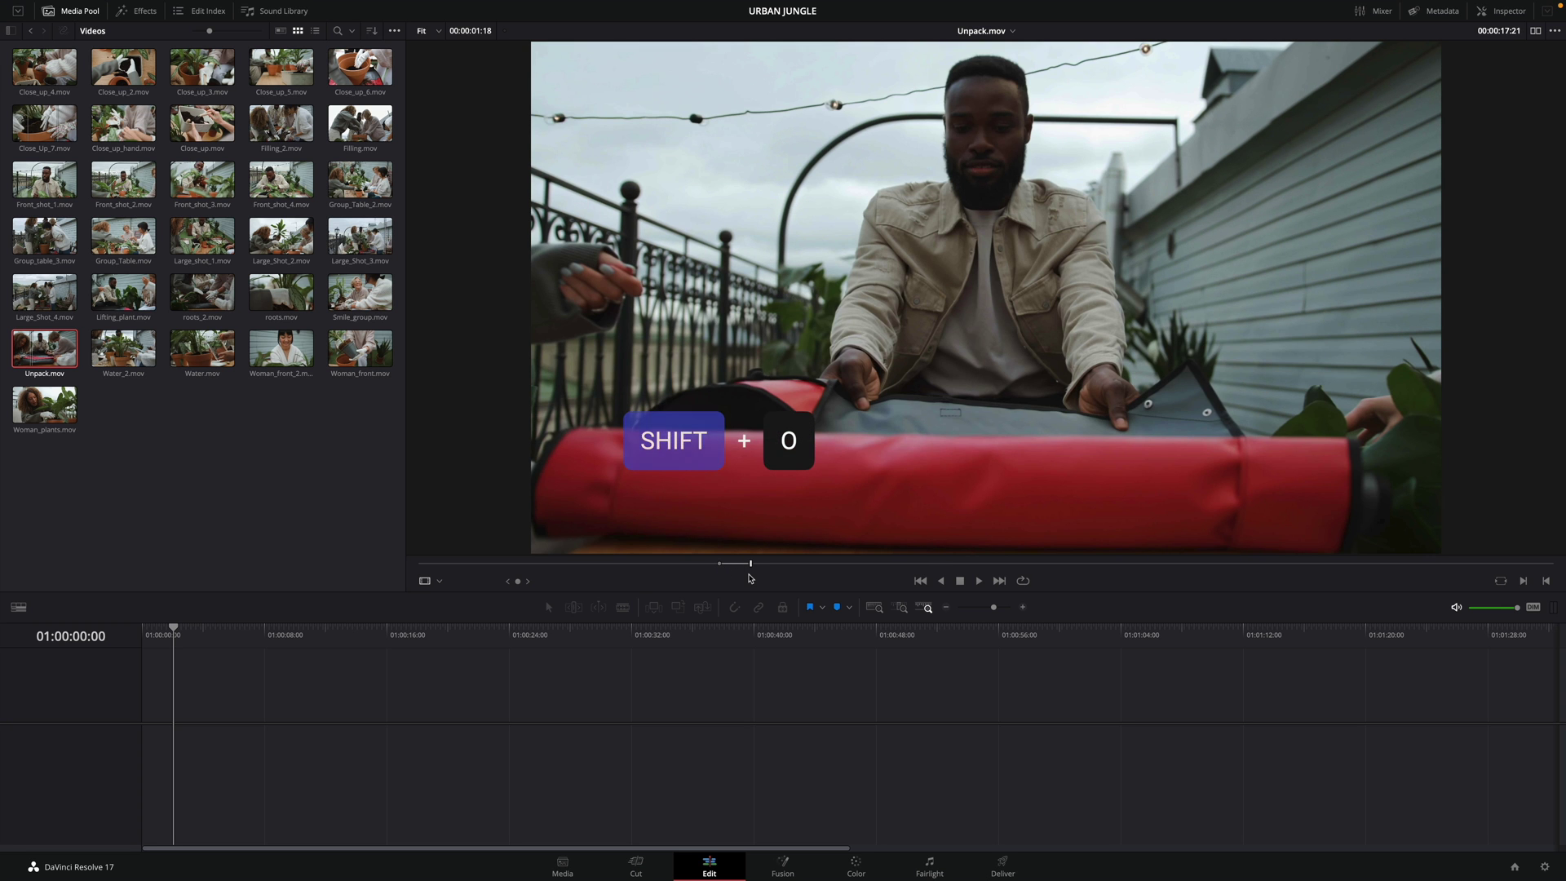
key("space")
key("o")
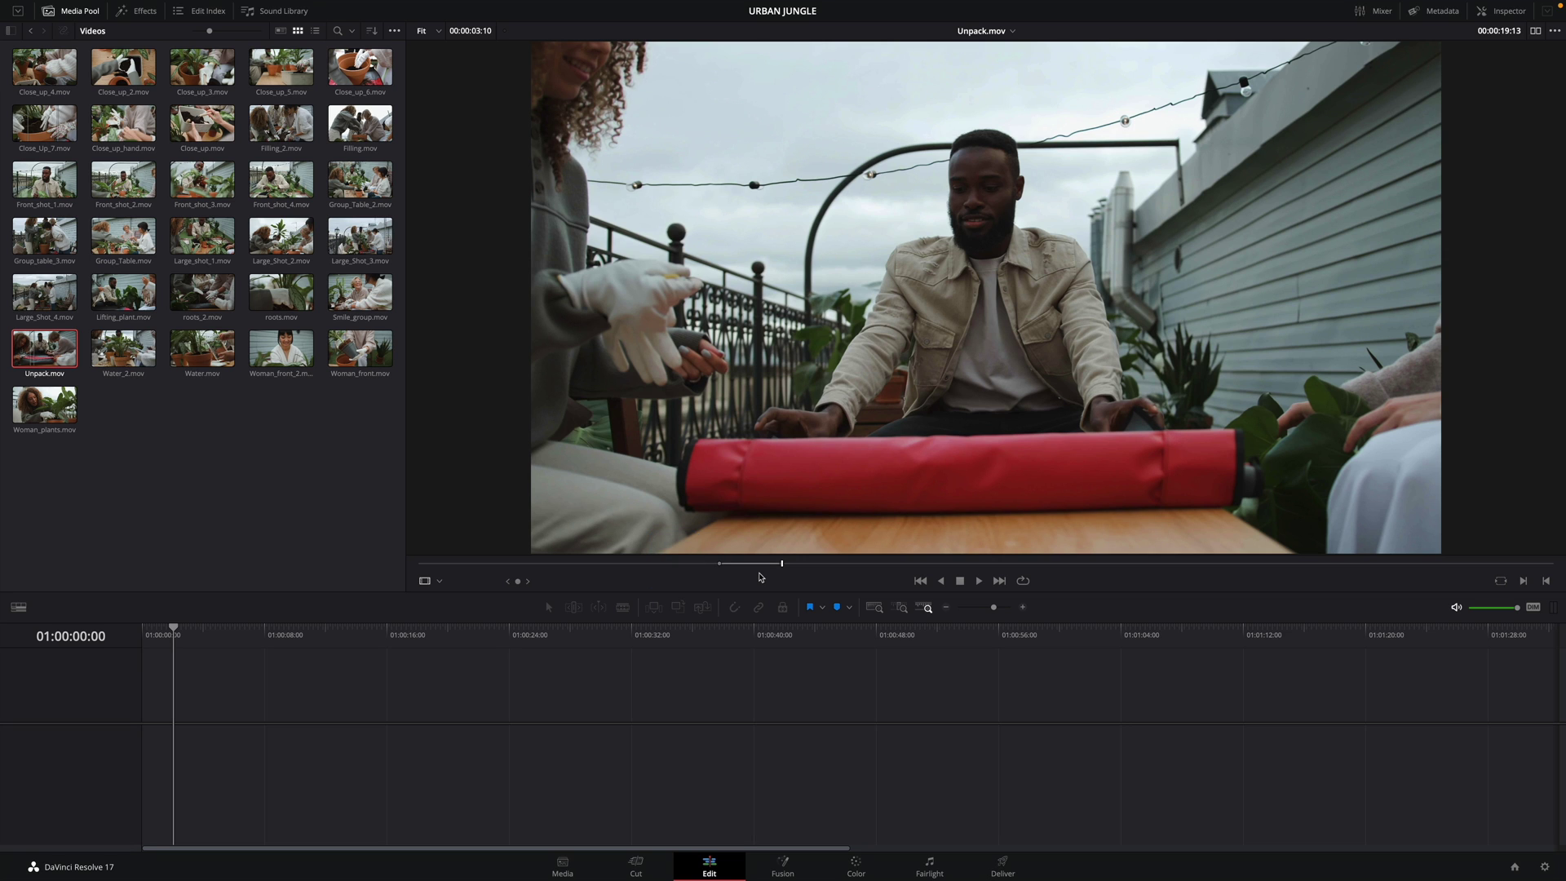
Clear the Out and In points with Alt+O/Alt+I and mark a new 00:00:01:15 range.
key("alt+o")
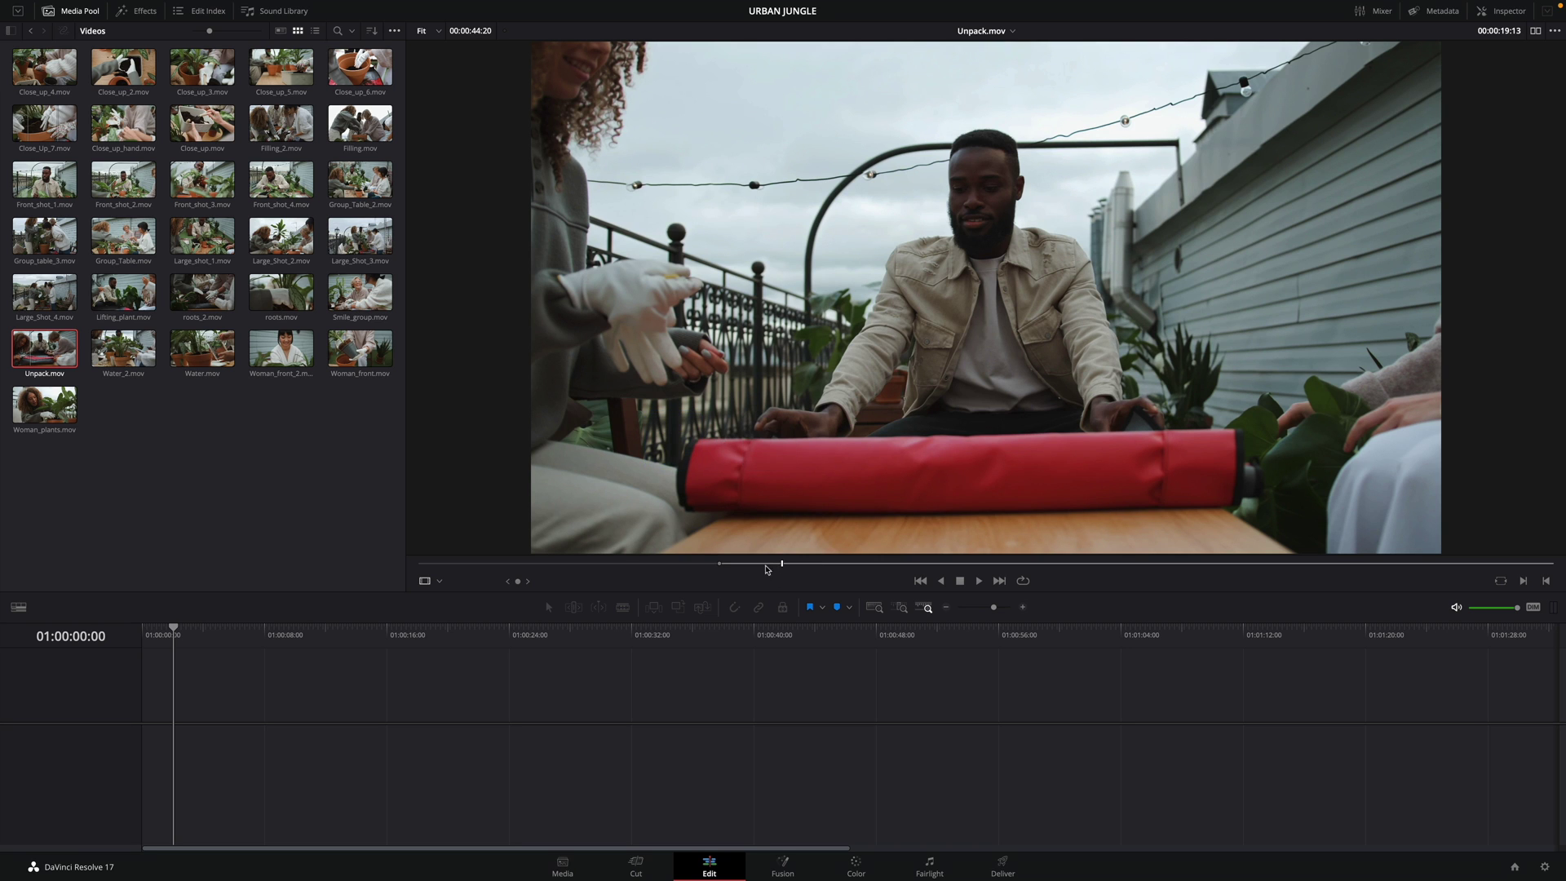
key("alt+i")
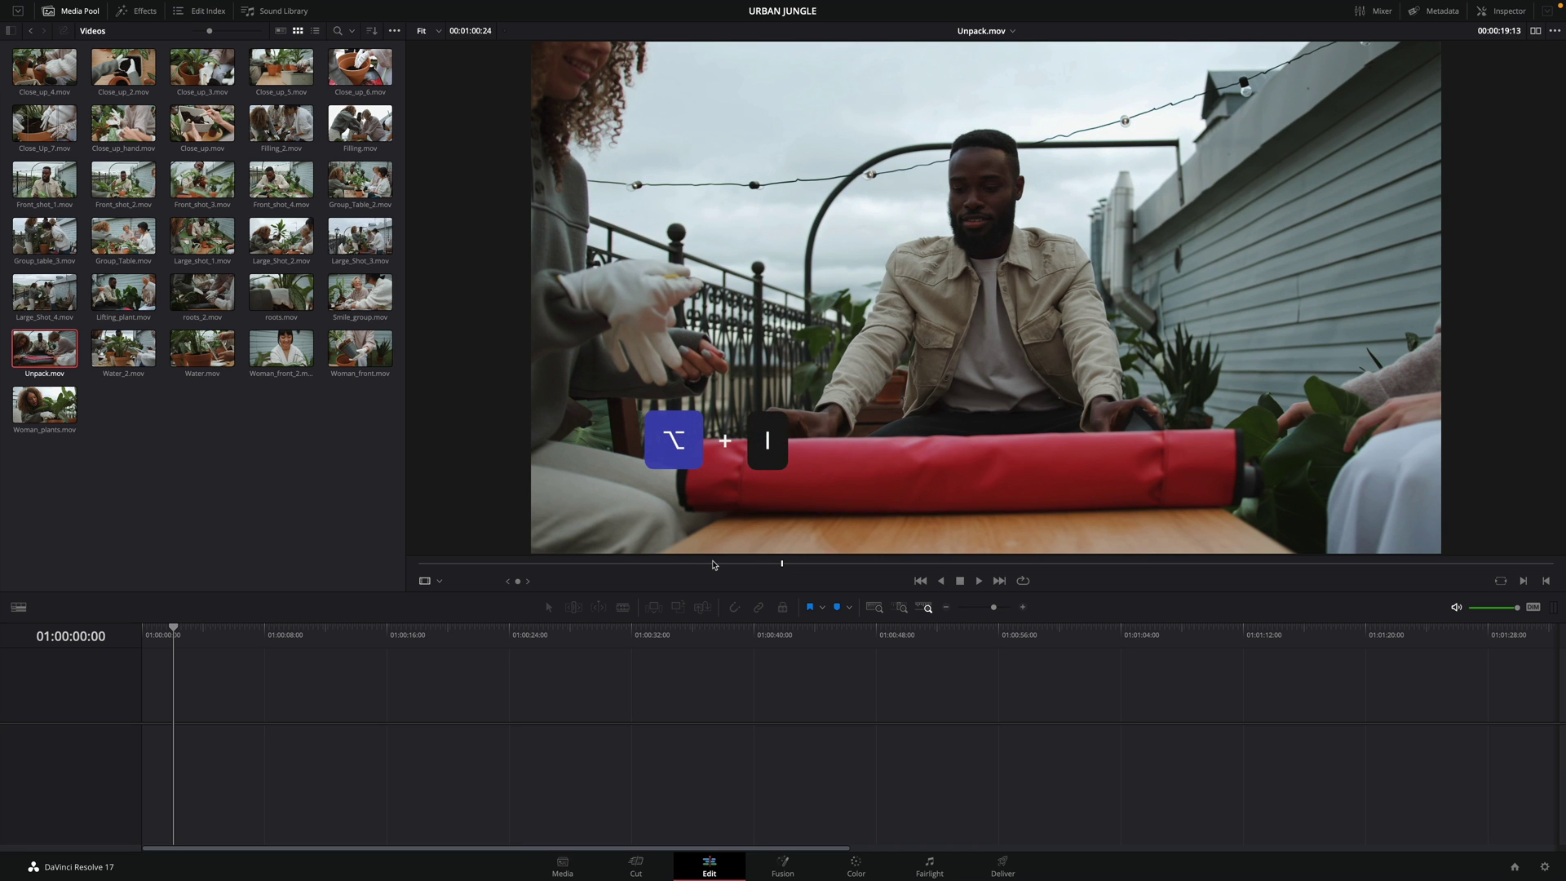
key("space")
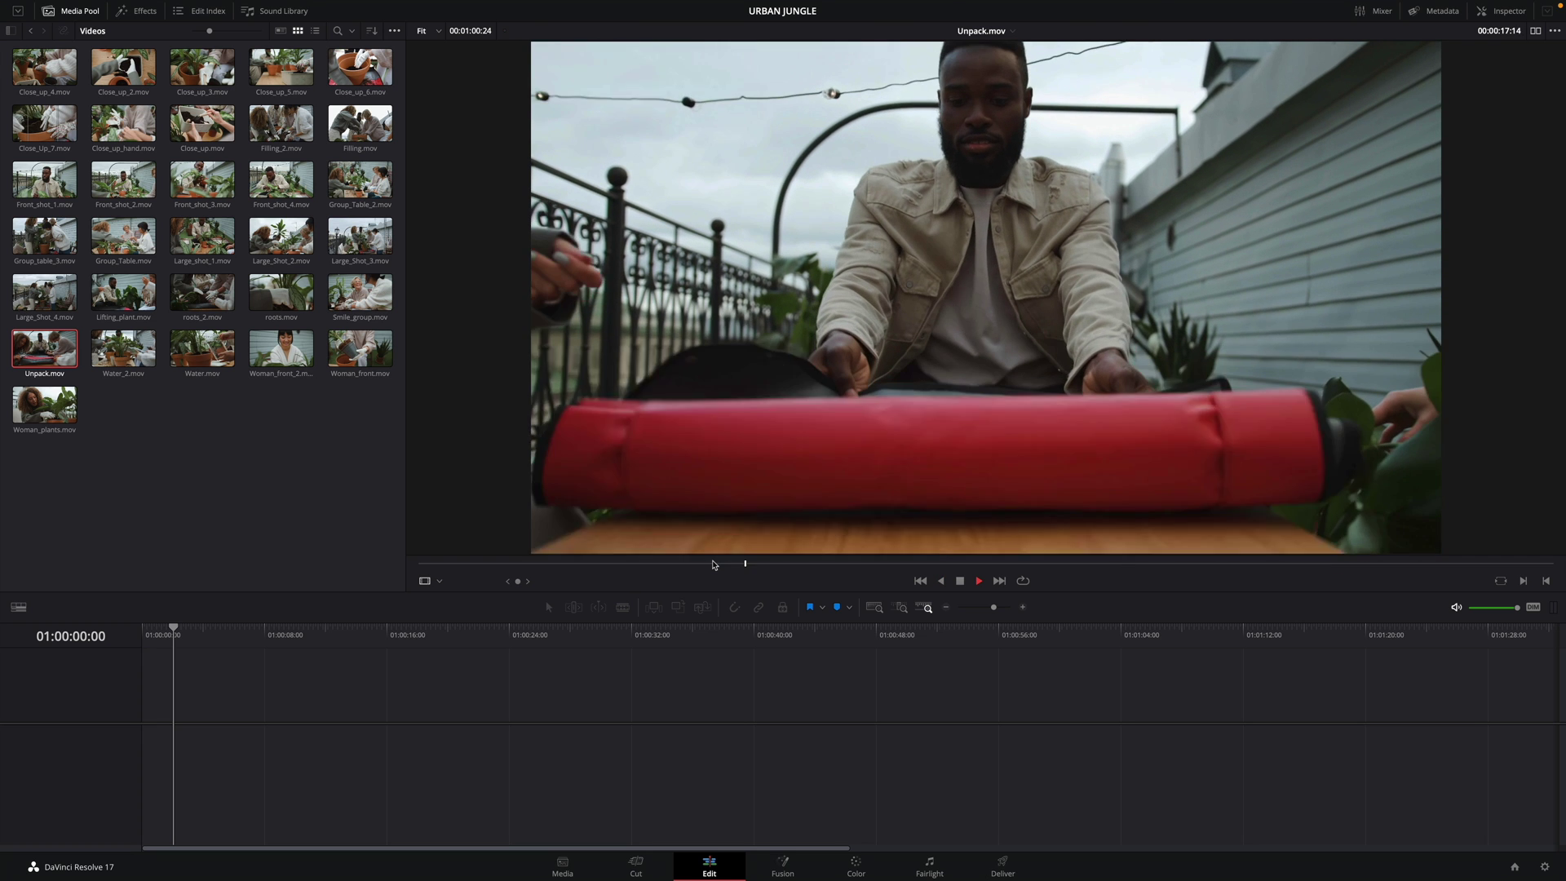
key("o")
key("i")
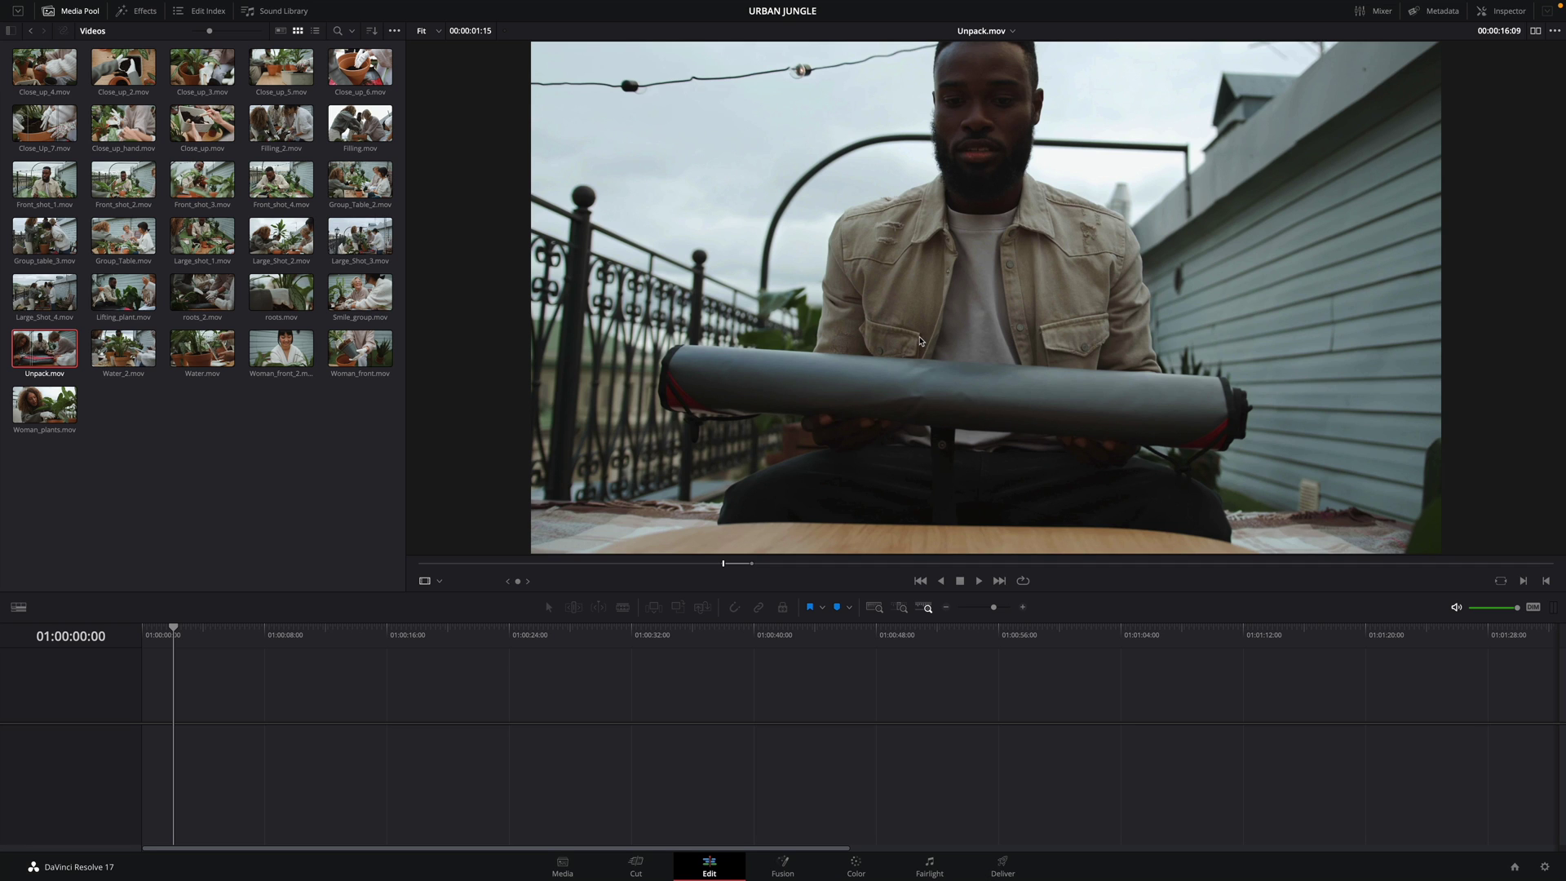
Place the marked 00:00:01:15 Unpack.mov range on the empty timeline as Timeline 1 and play it.
left_click_drag(943, 301, 143, 709)
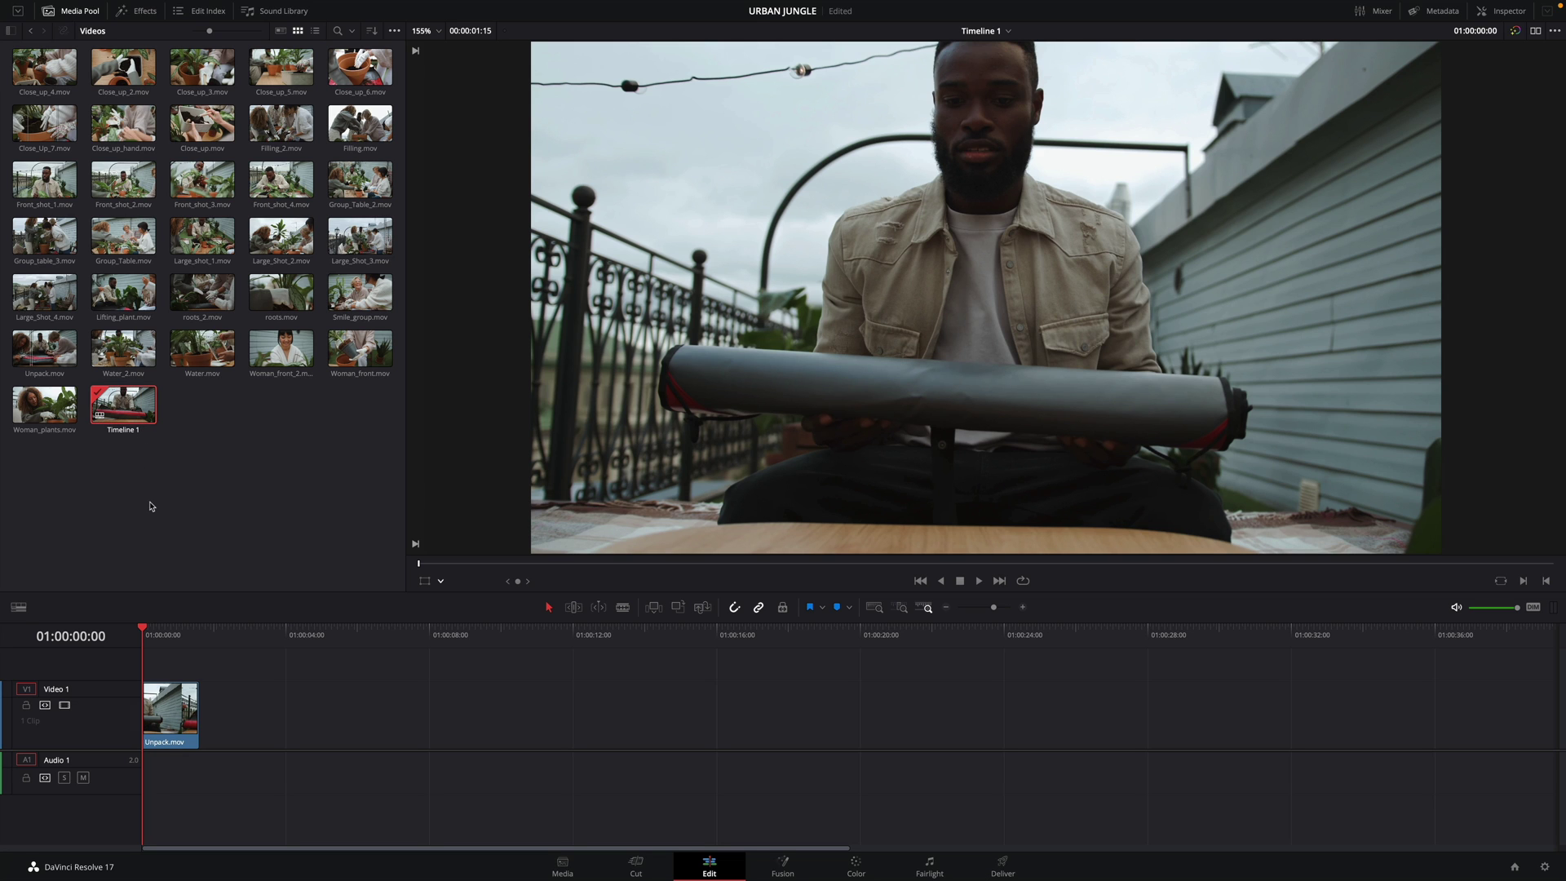
left_click(44, 348)
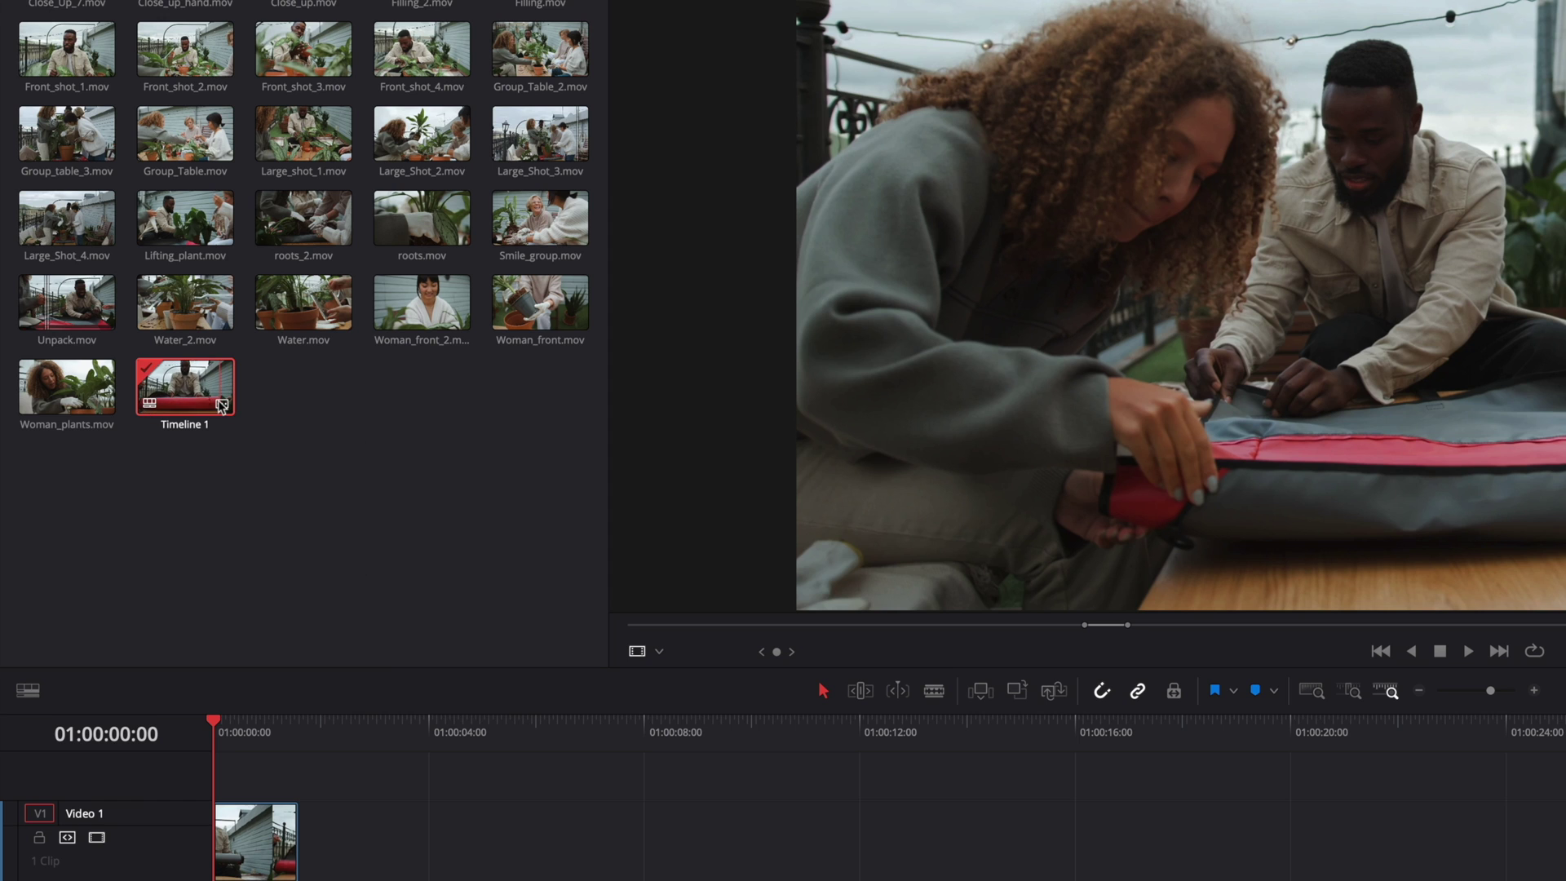
mouse_move(221, 406)
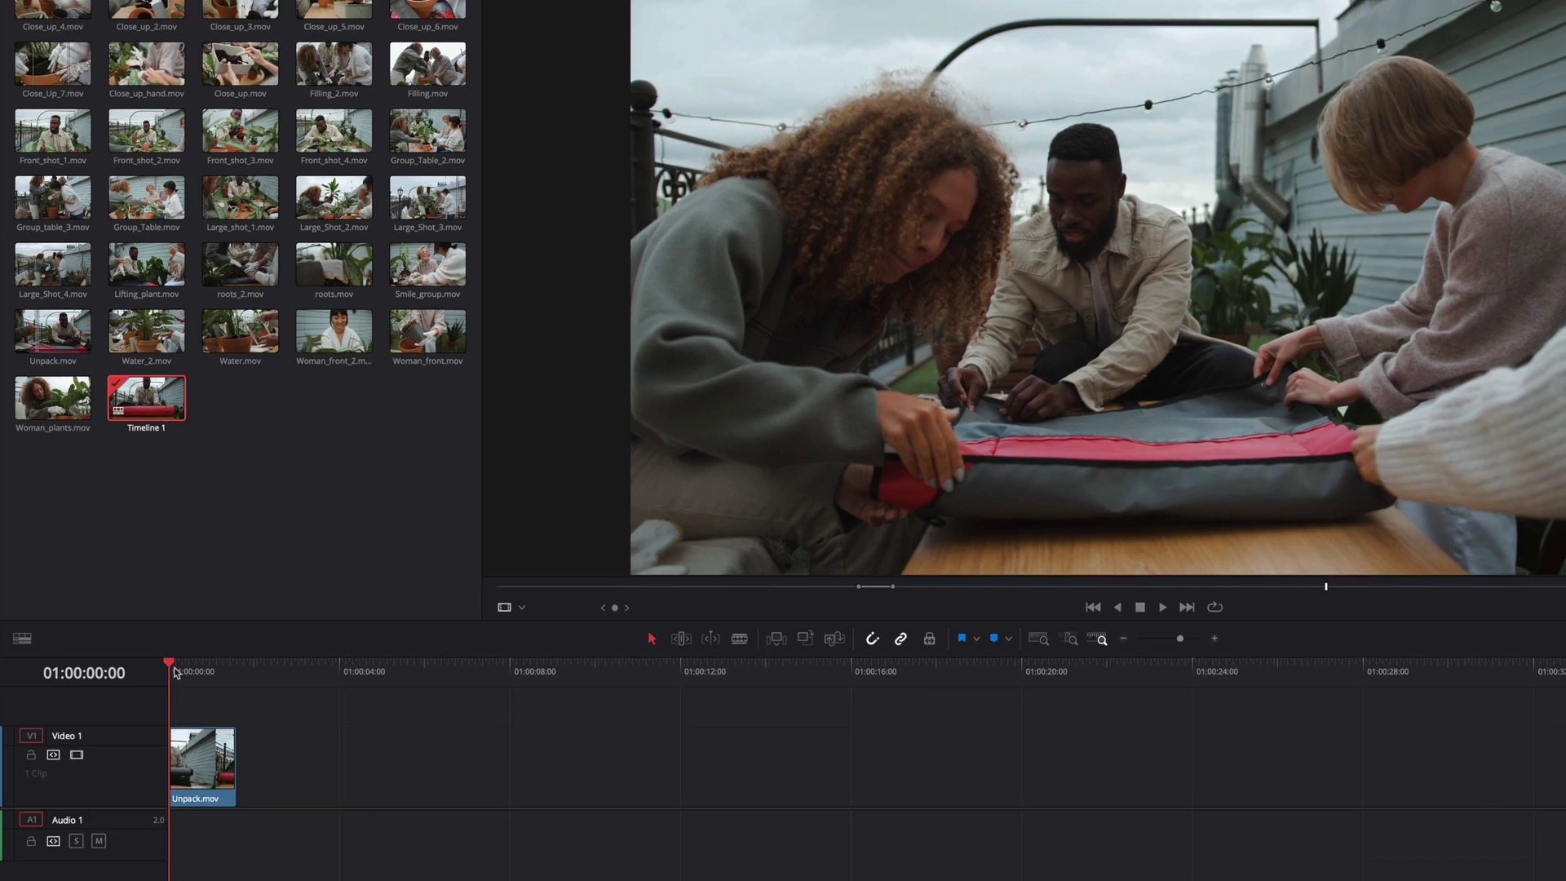
key("space")
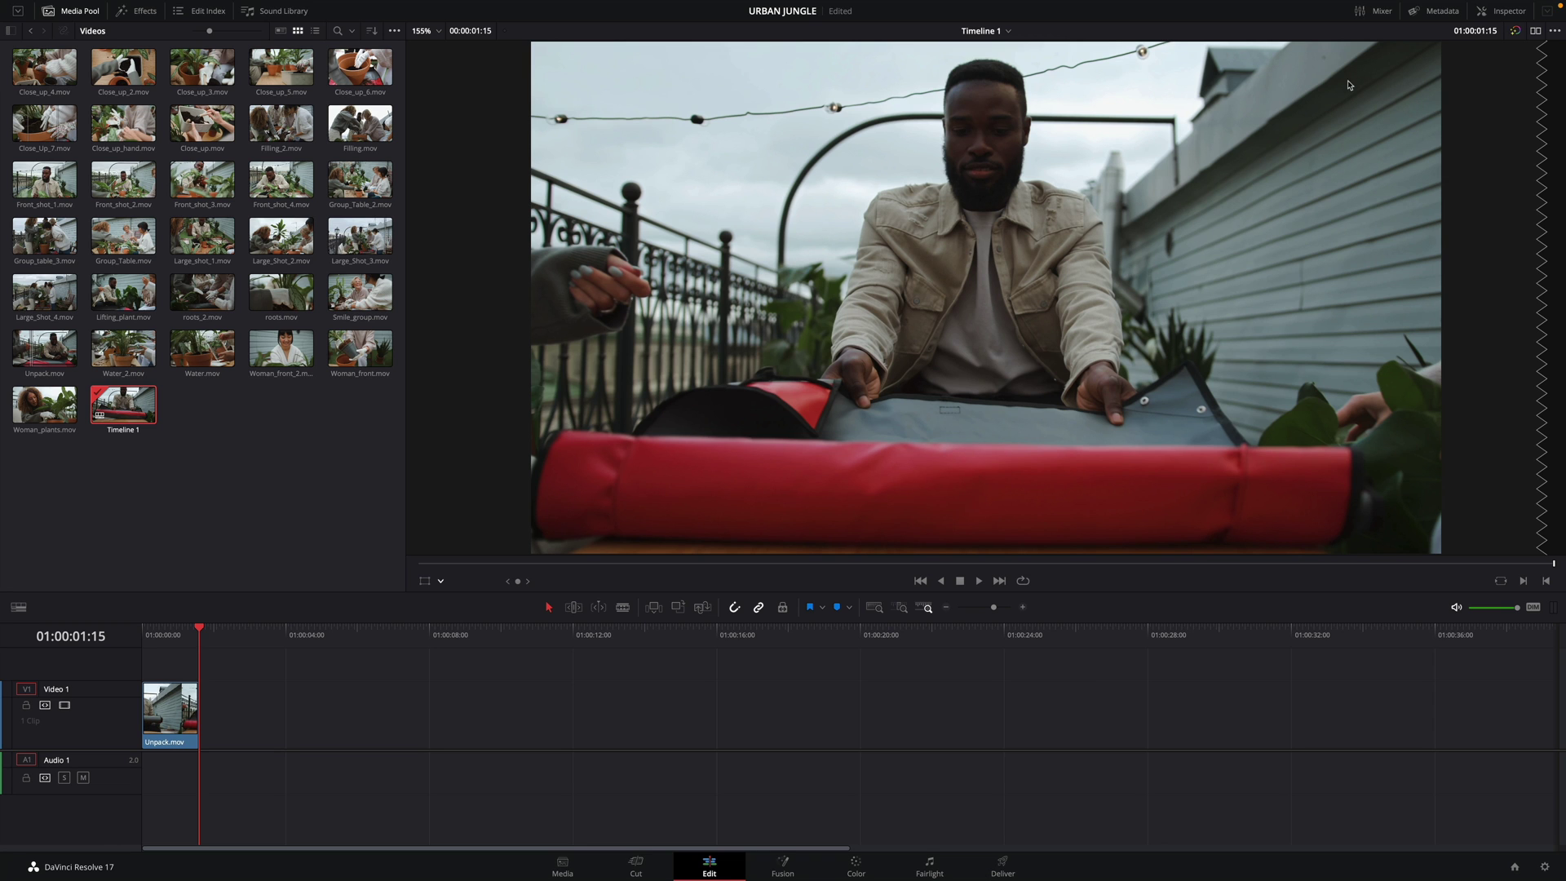
Switch to dual viewers, load and play roots_2.mov, then add its 00:00:03:05 range to Timeline 1.
left_click(1534, 33)
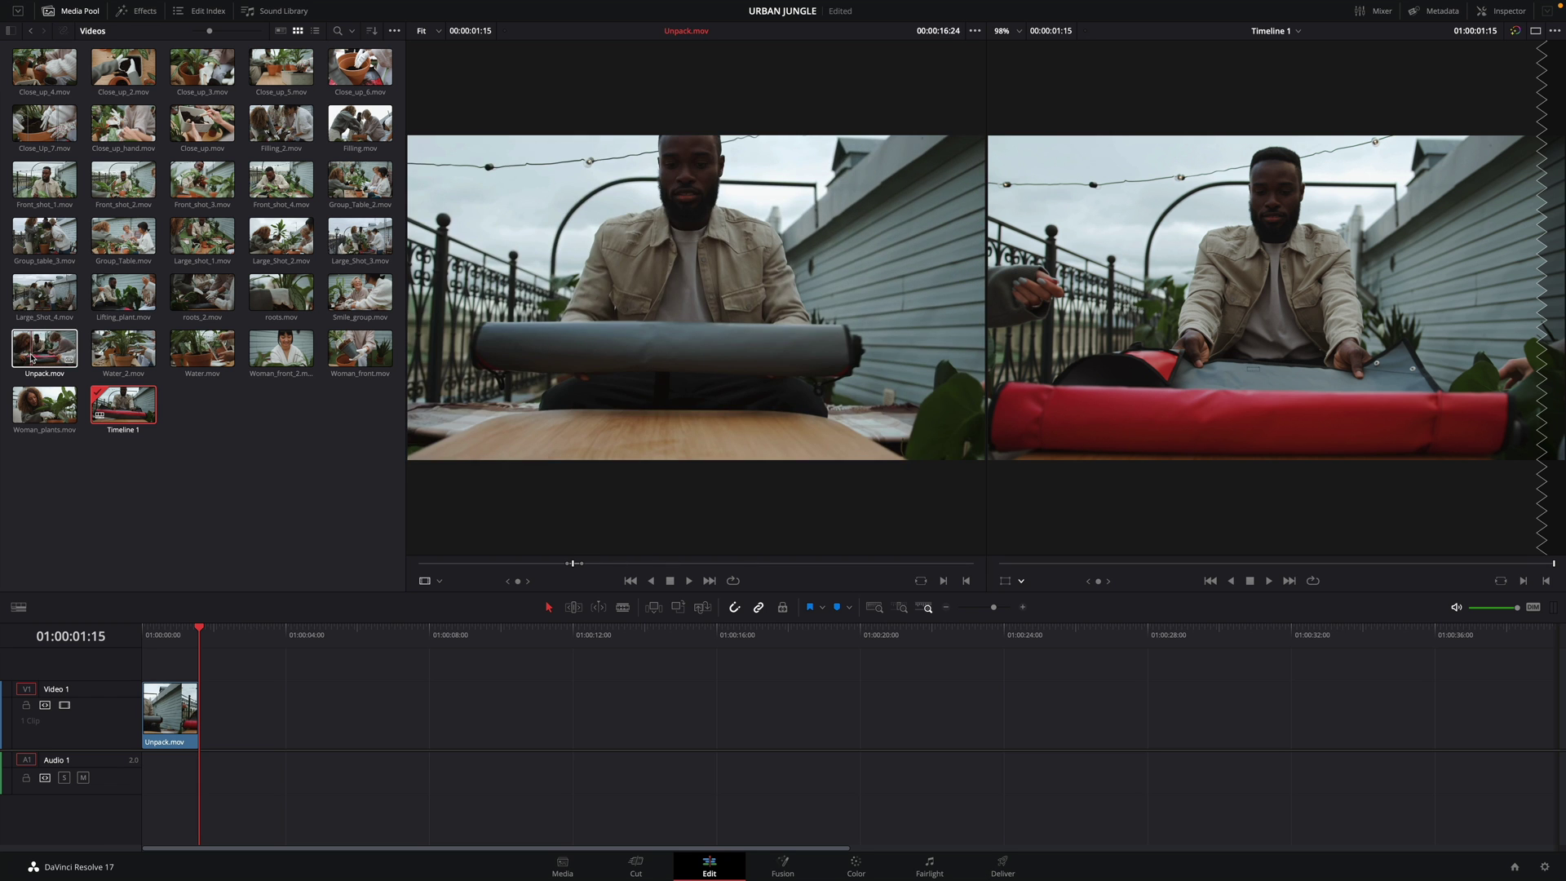
left_click(217, 300)
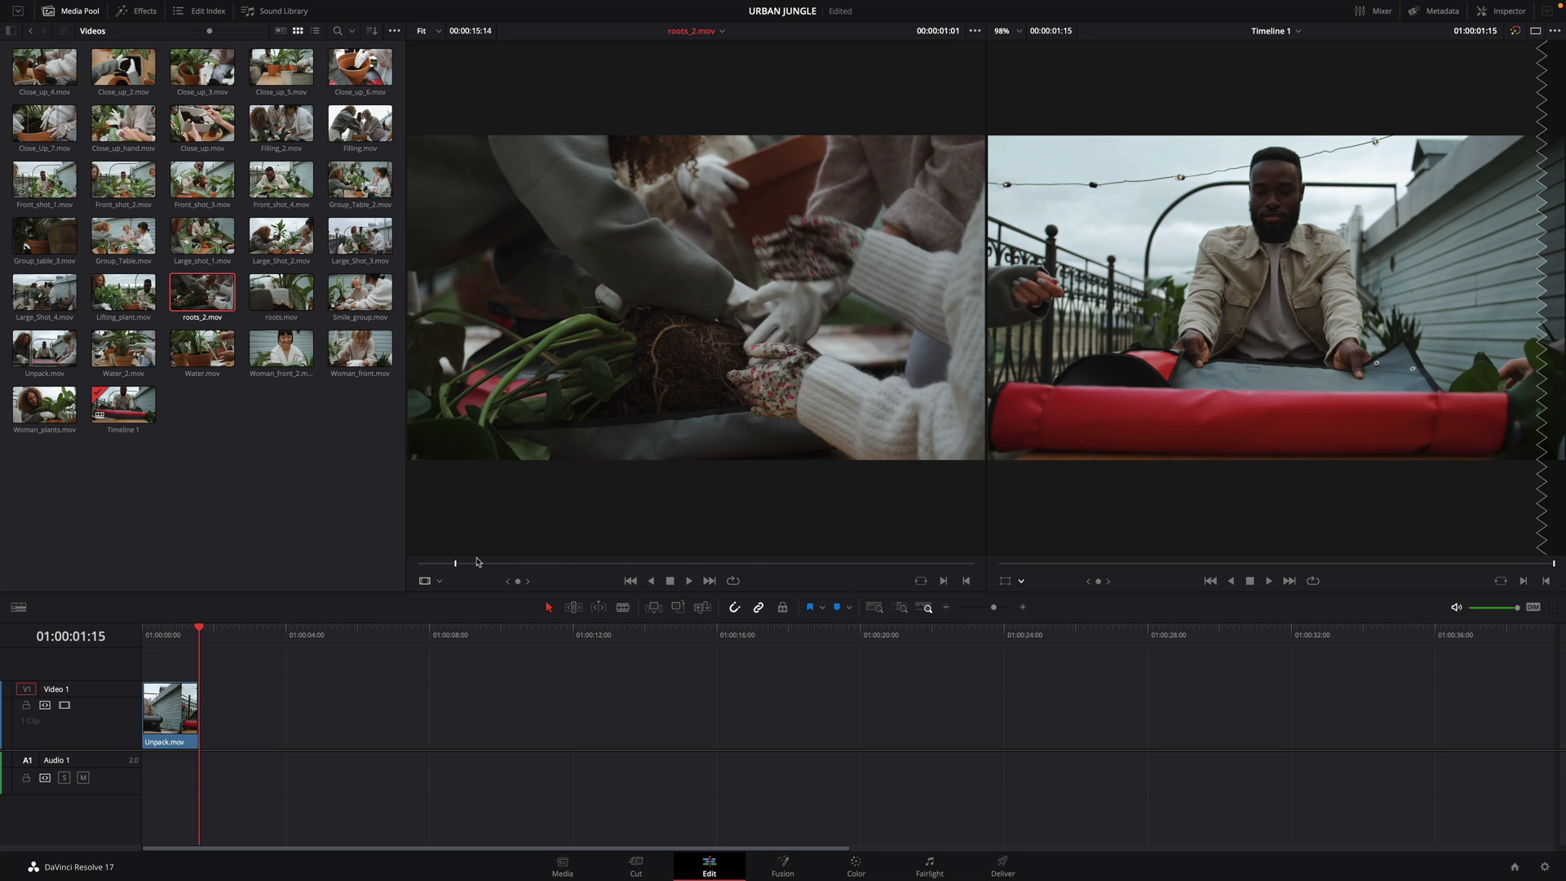
key("space")
key("space")
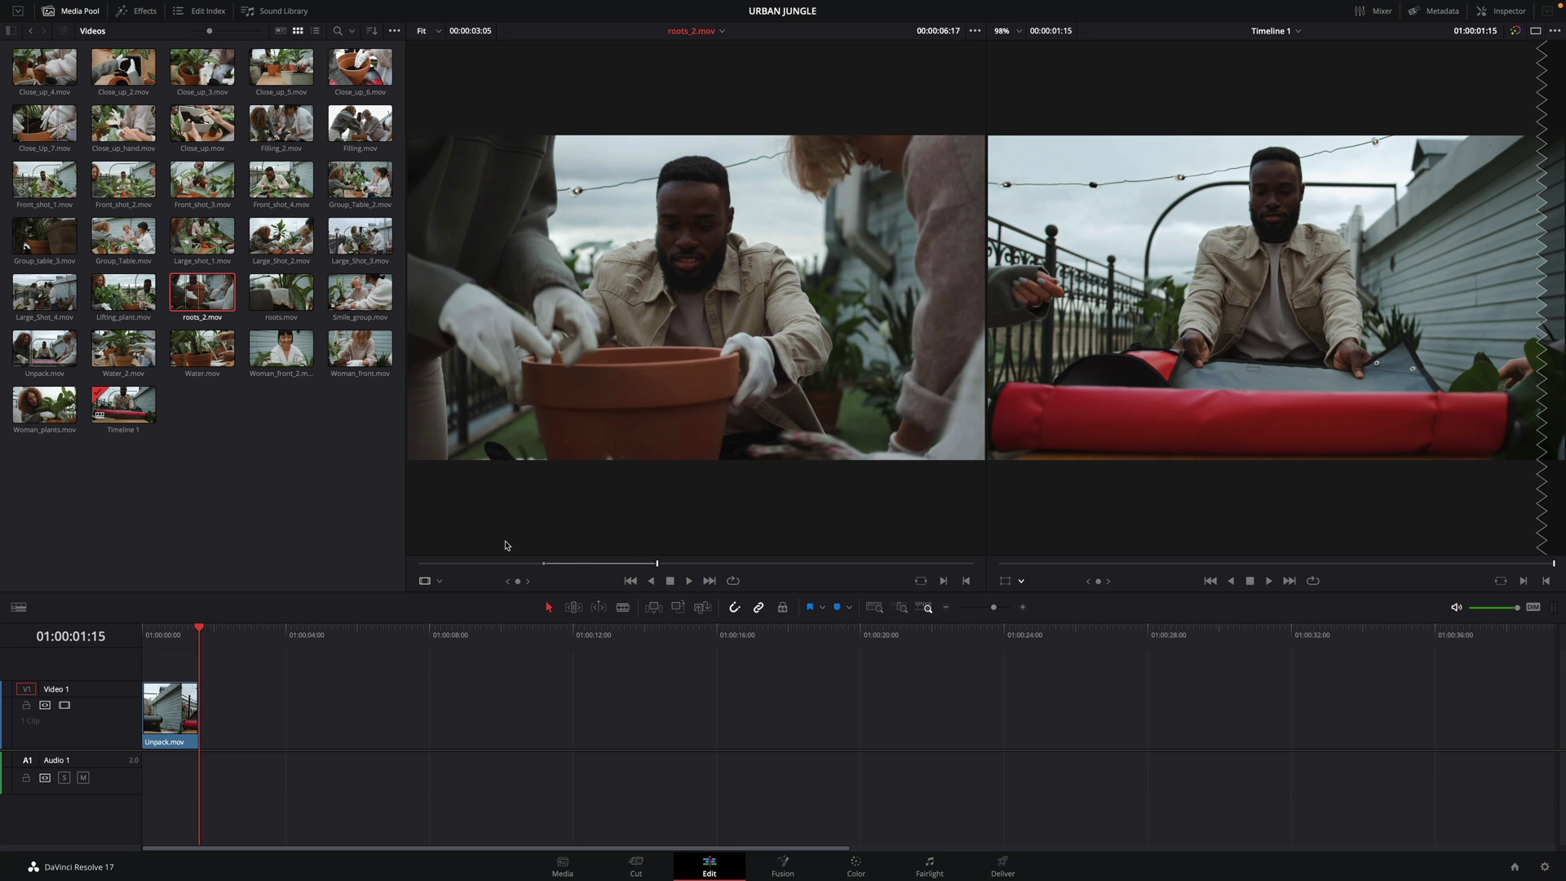
left_click_drag(578, 363, 210, 710)
Load Lifting_plant.mov, add it after roots_2 on Timeline 1, then undo that edit.
left_click_drag(200, 632, 316, 647)
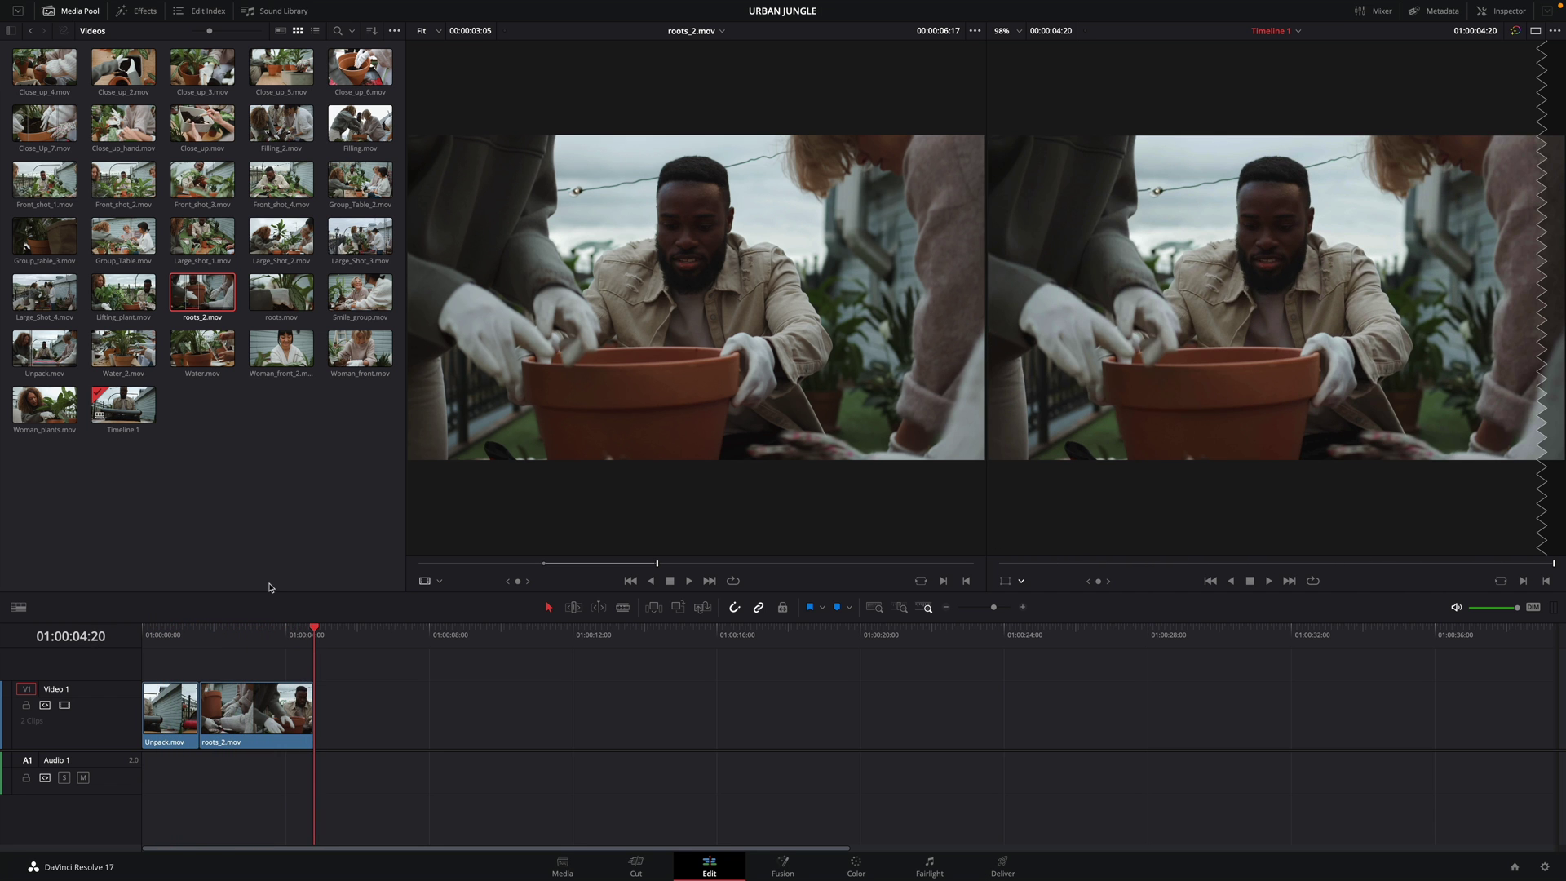
left_click(115, 302)
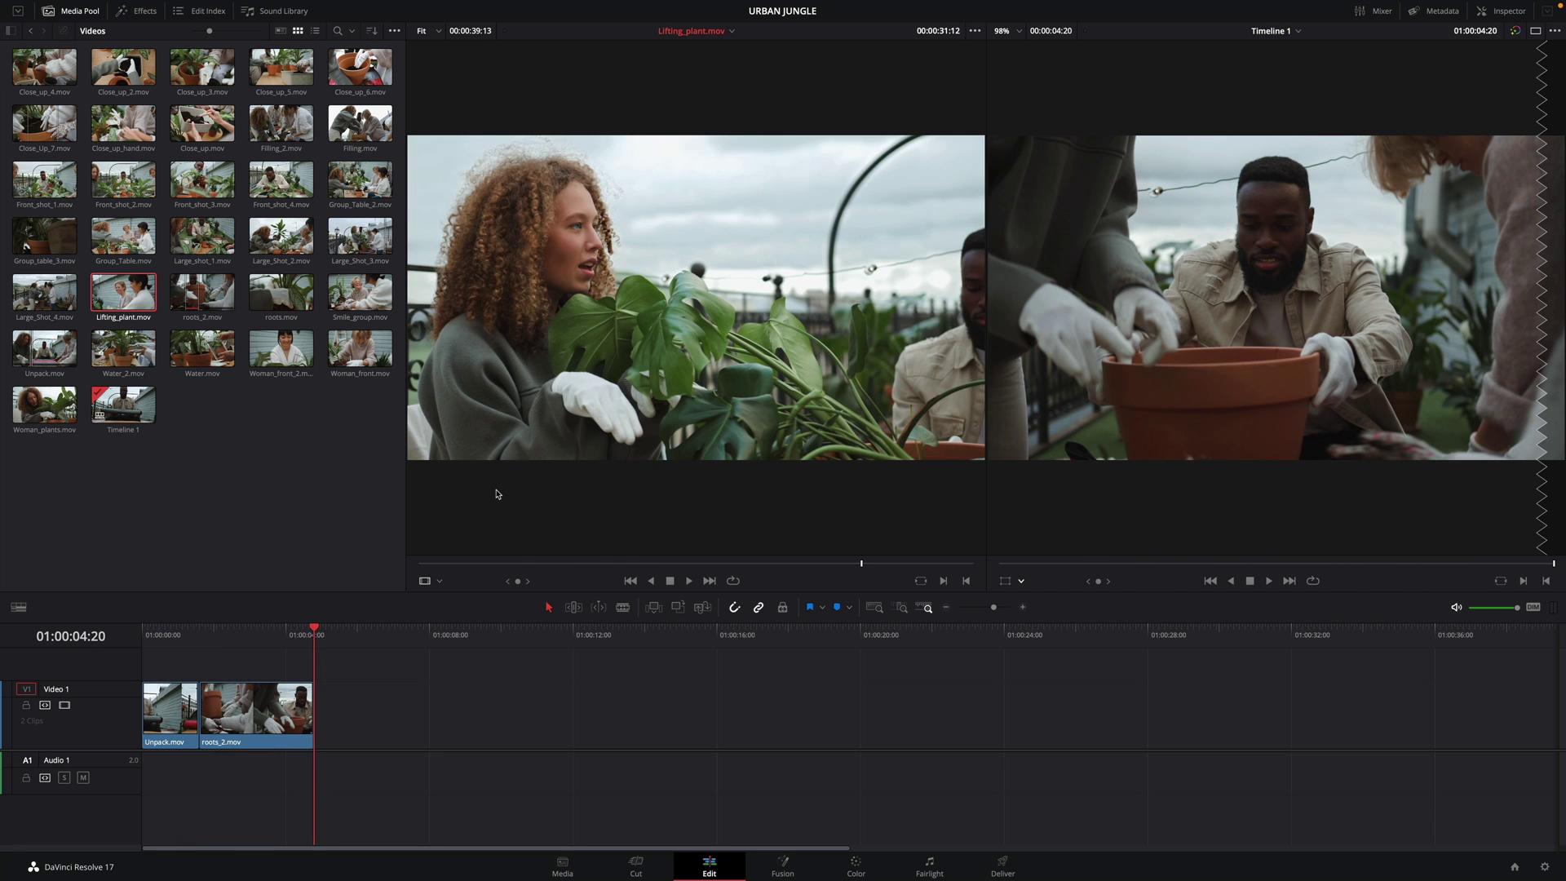
left_click_drag(855, 565, 796, 574)
left_click_drag(667, 289, 1441, 191)
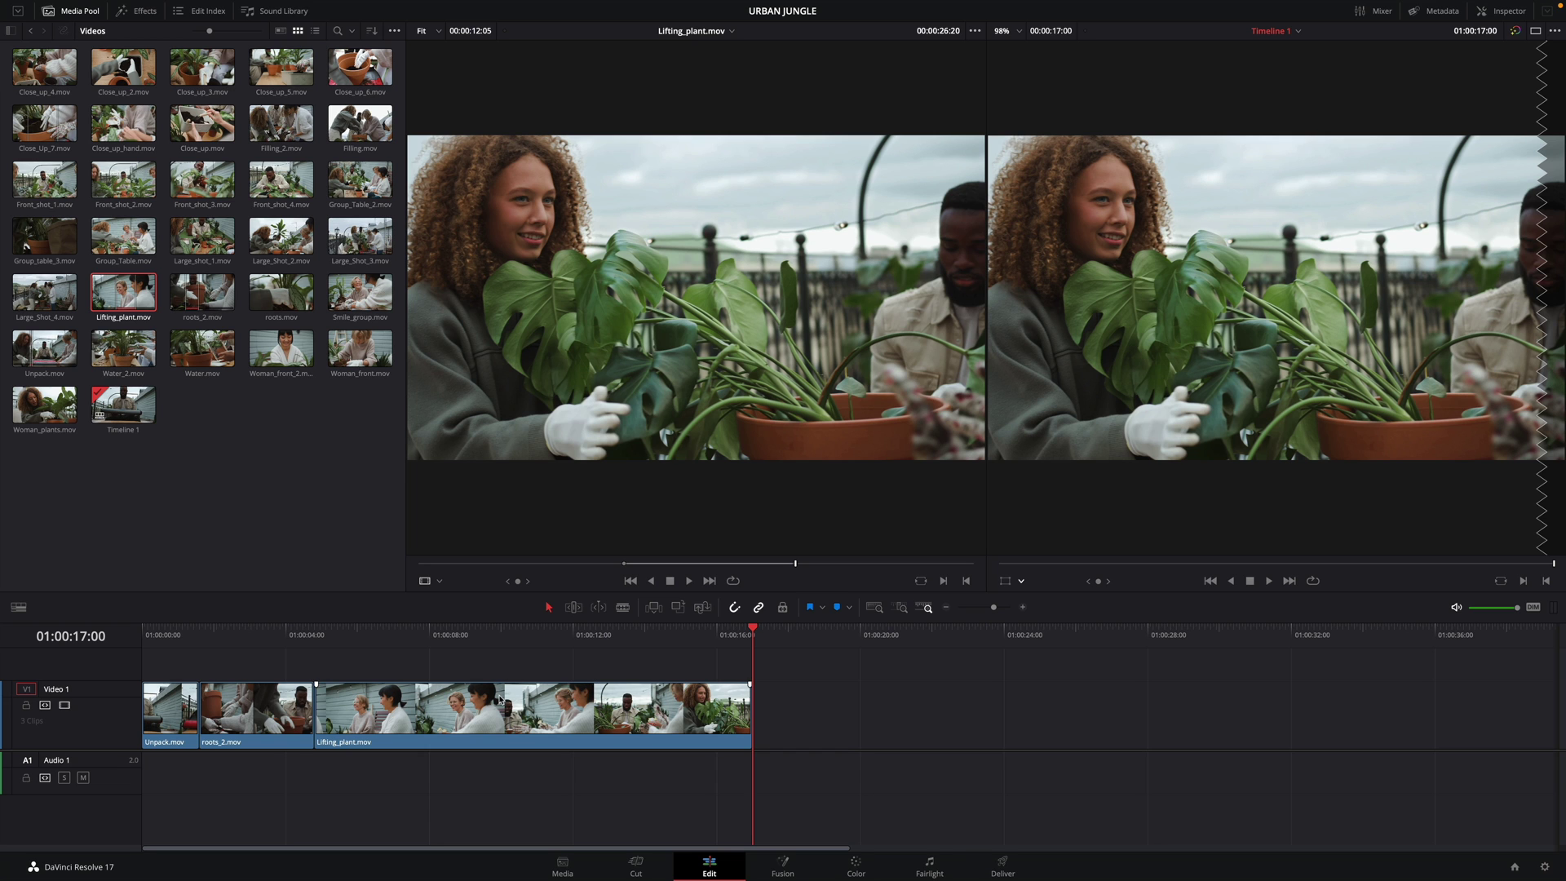
key("super+z")
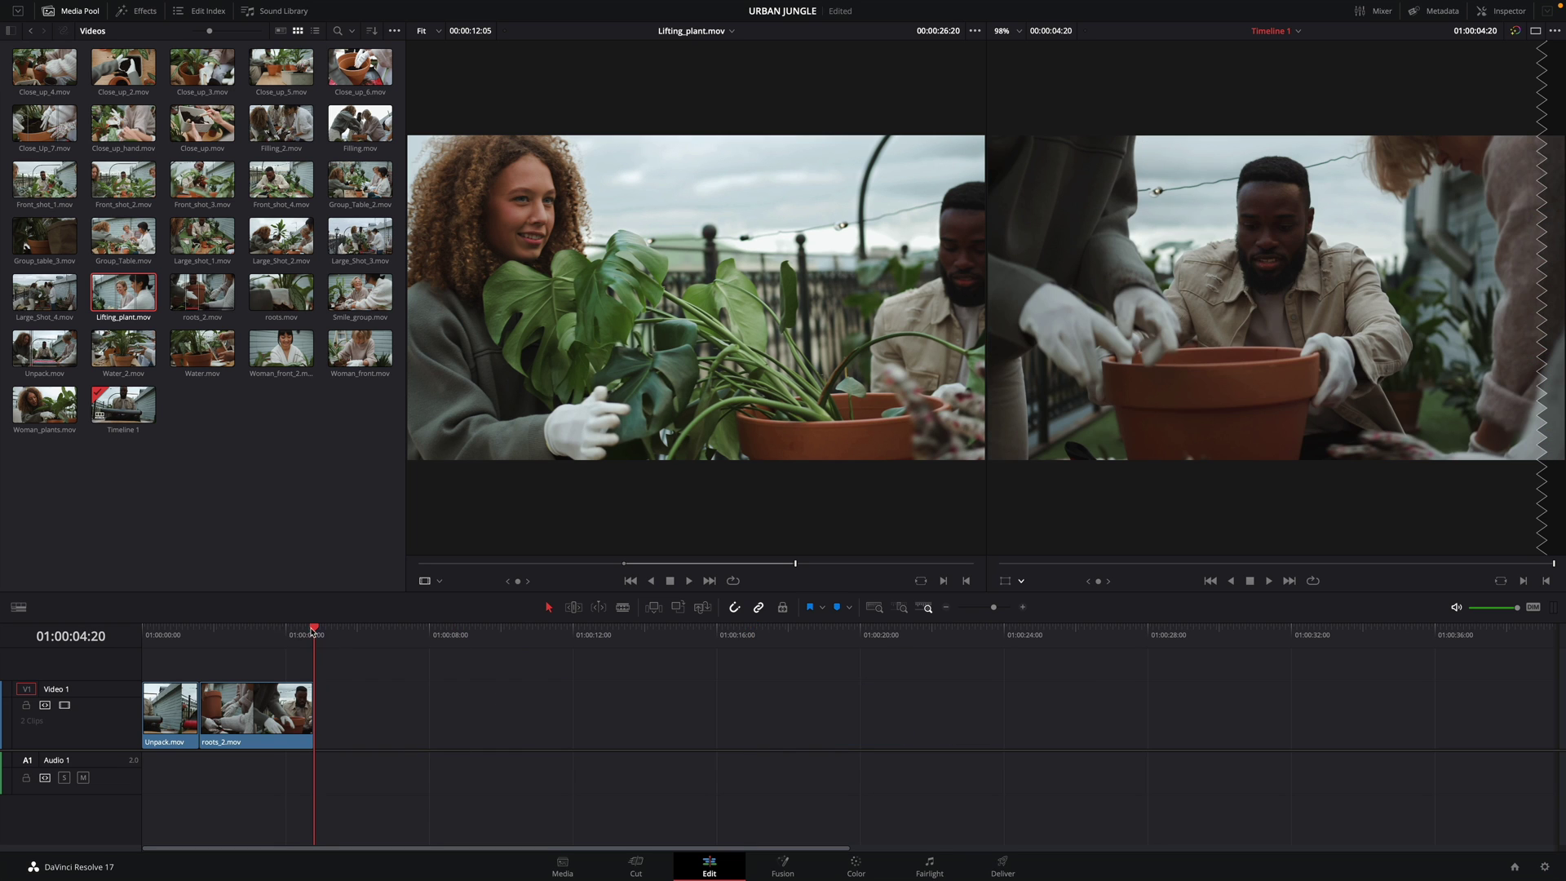
Try inserting Lifting_plant.mov at the playhead twice, undoing each insert.
left_click_drag(312, 630, 198, 628)
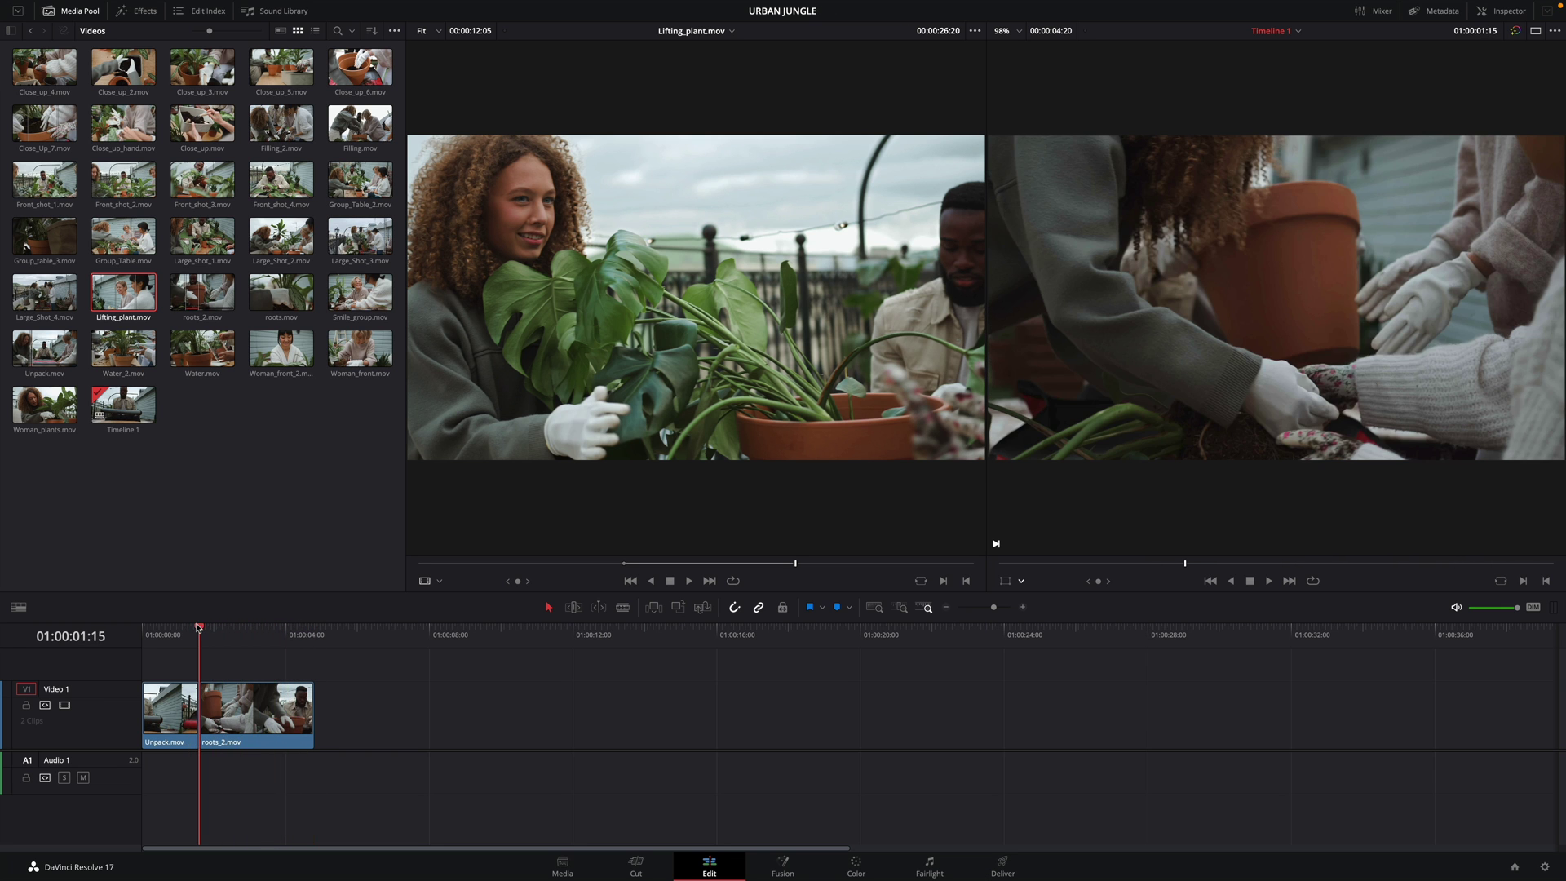
left_click_drag(676, 324, 1434, 191)
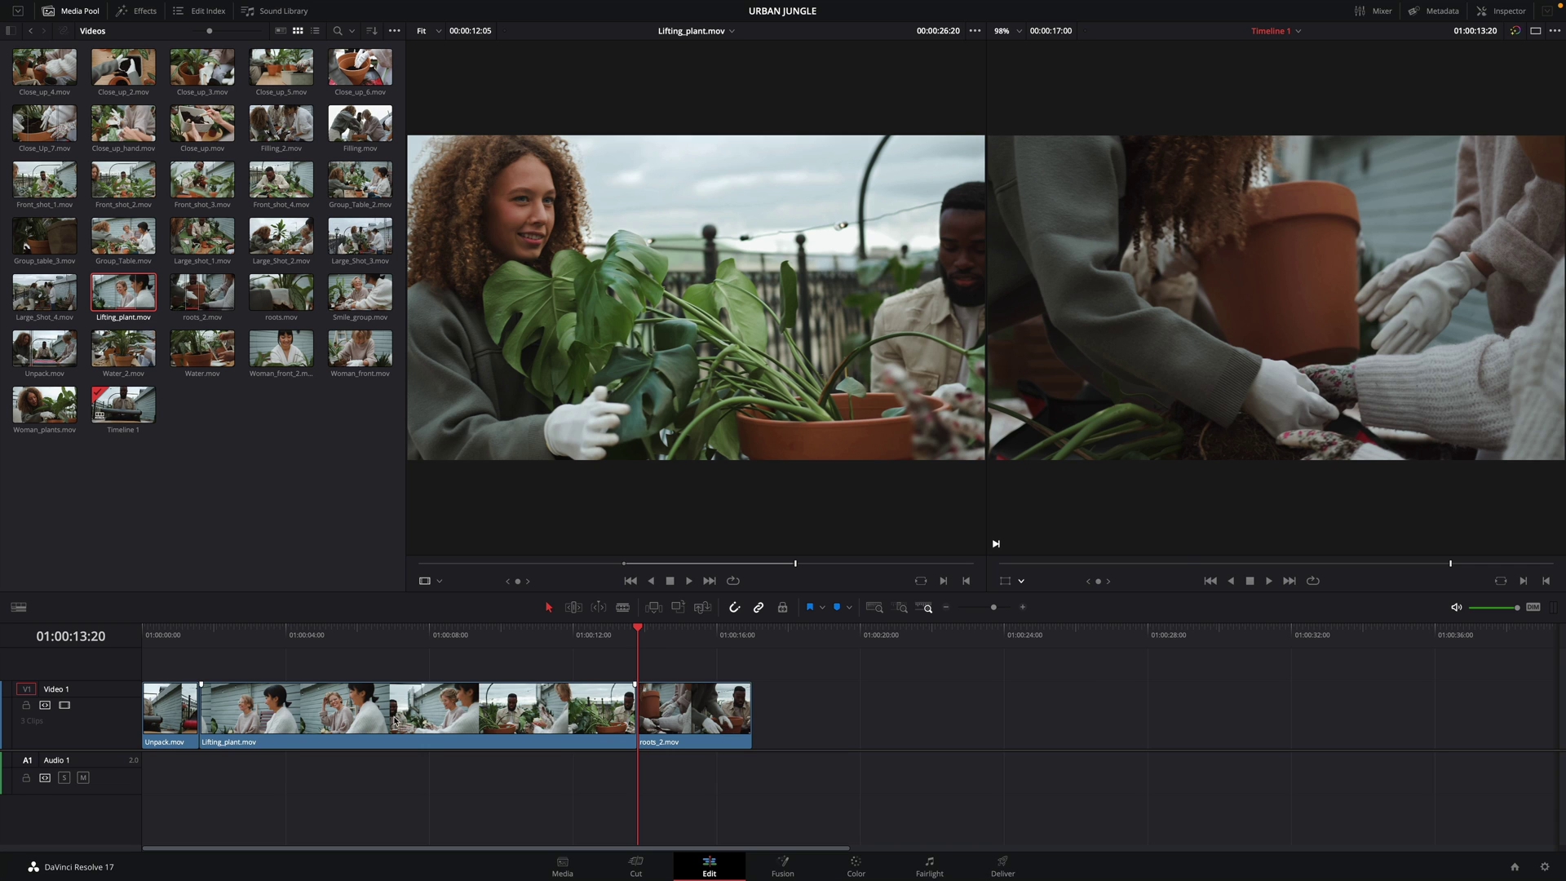
key("ctrl+z")
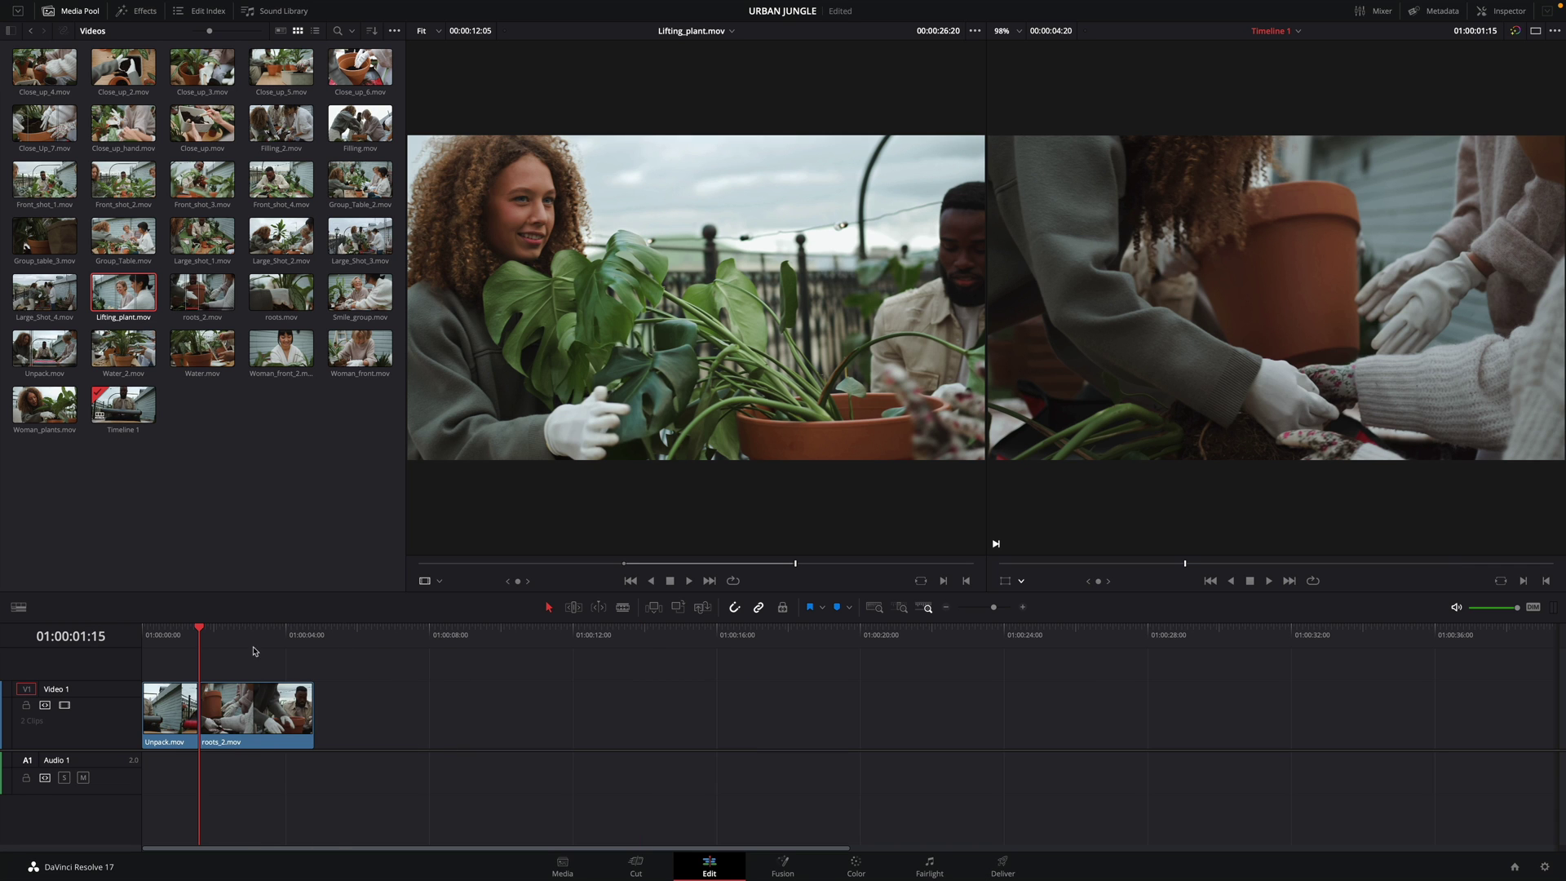
left_click(252, 643)
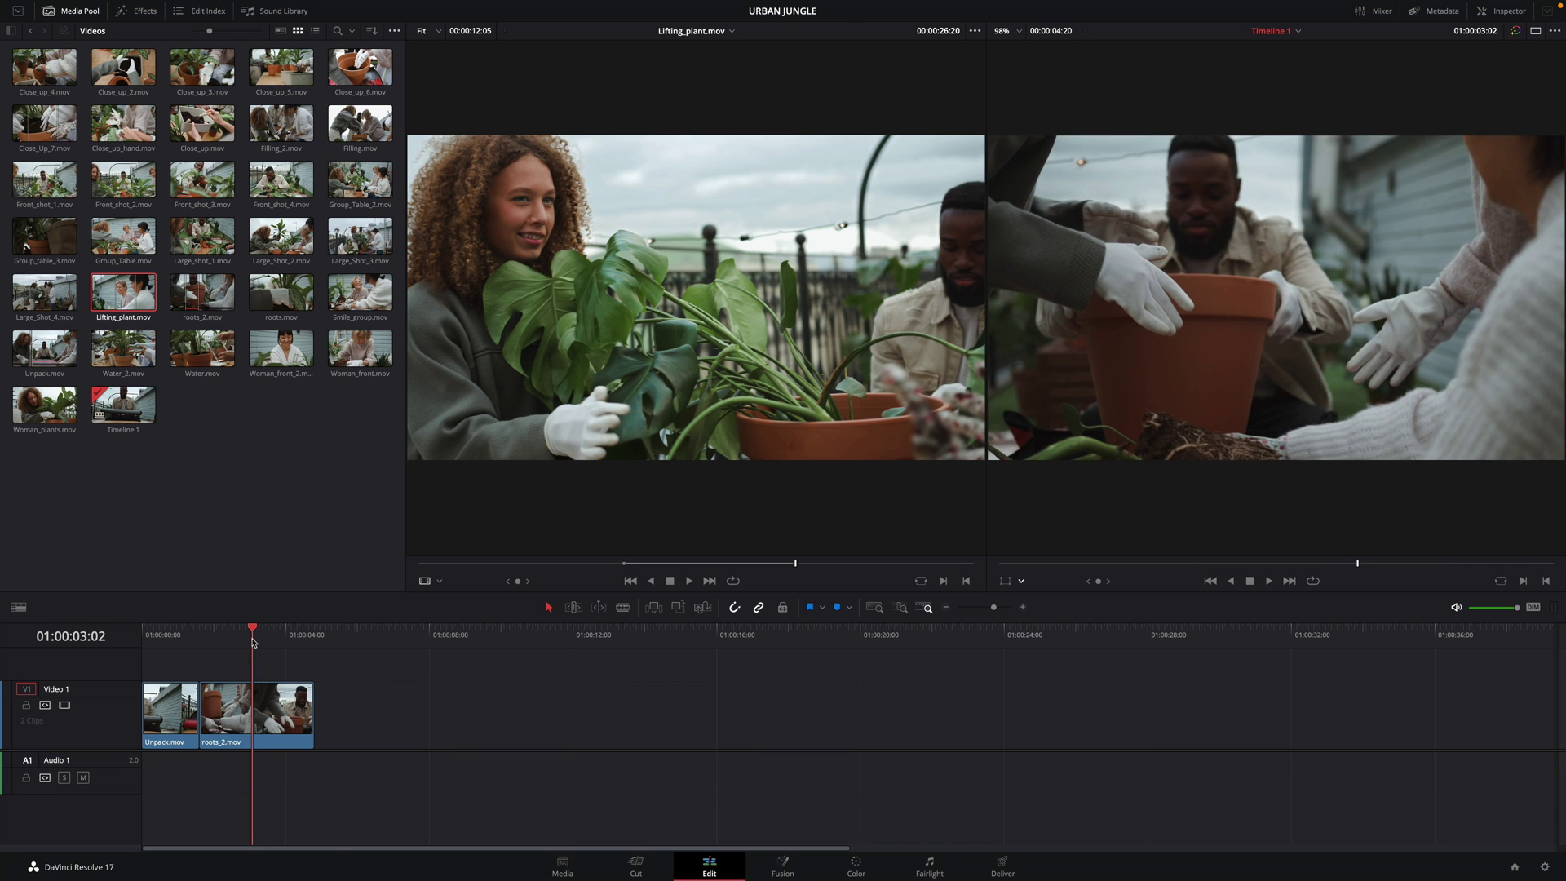
left_click_drag(773, 320, 1486, 196)
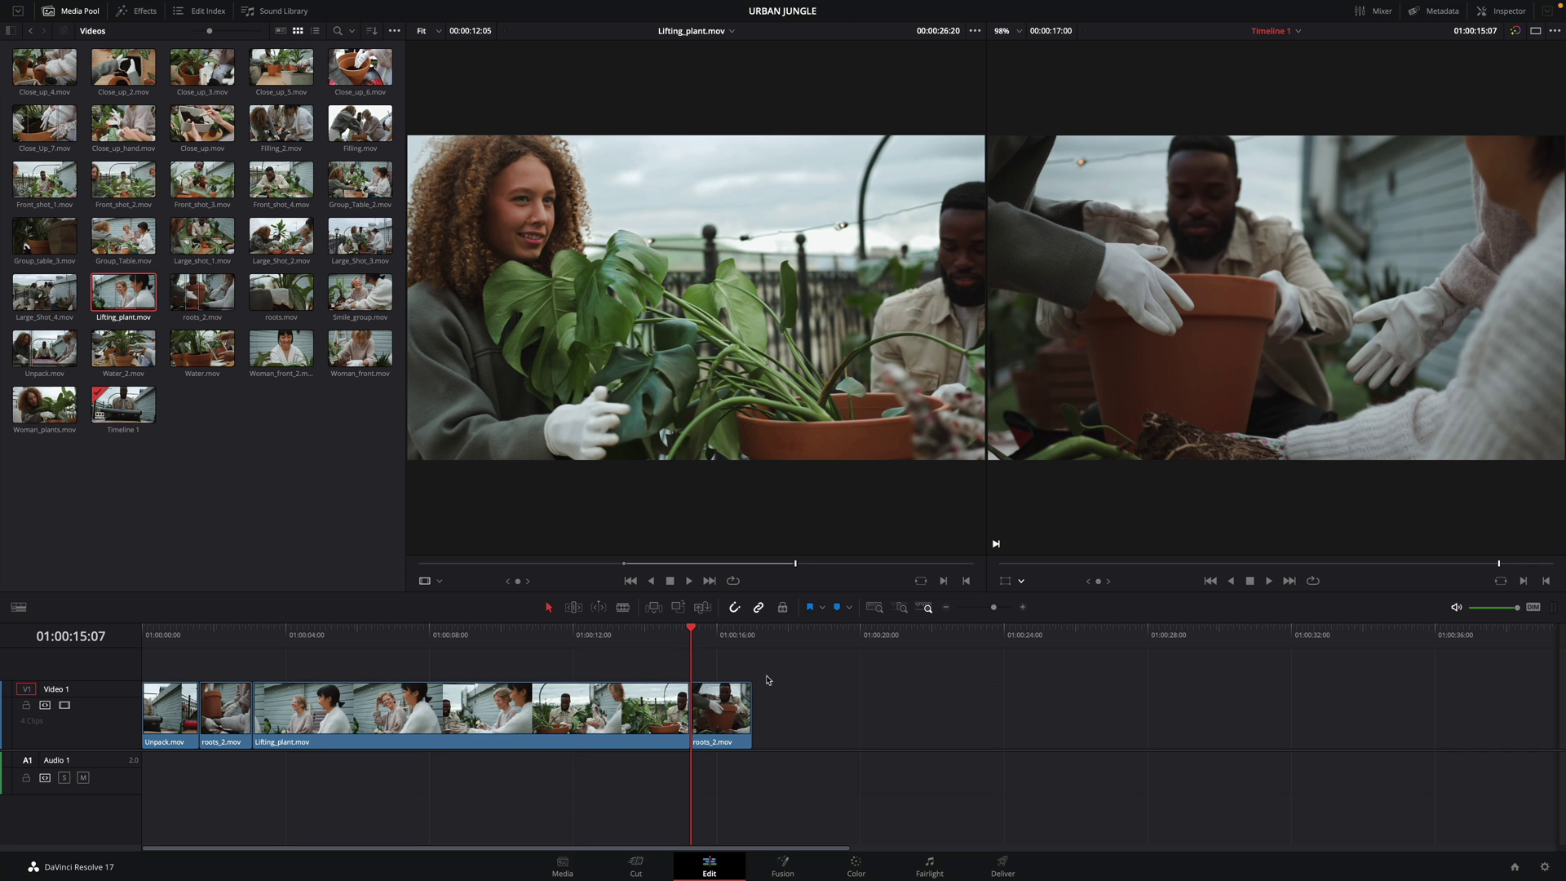
key("ctrl+z")
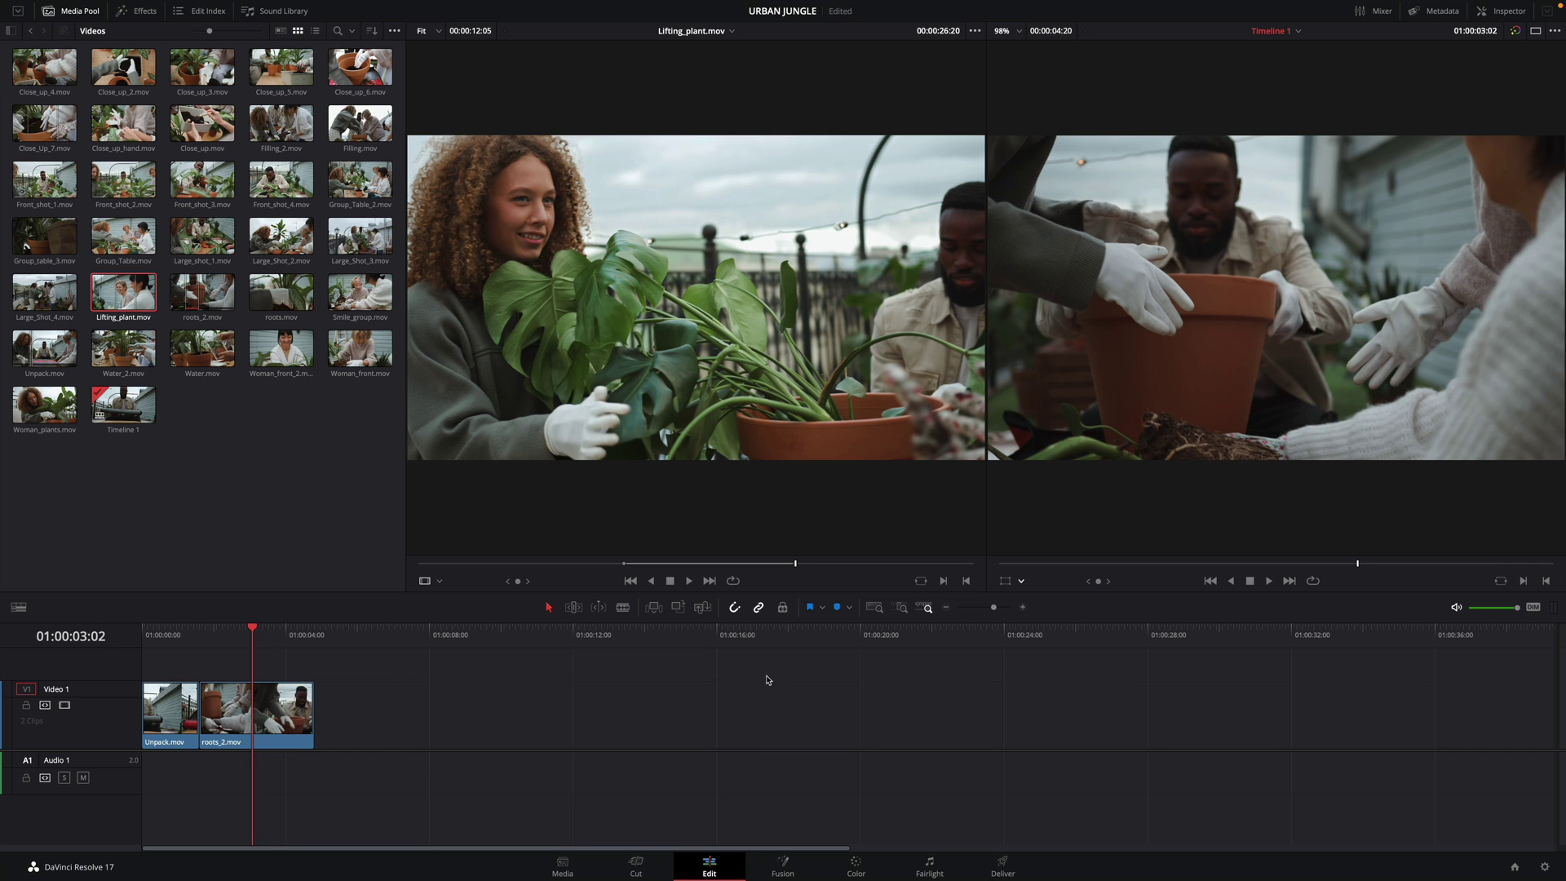
Try an overwrite edit, undo it, then replace roots_2.mov with Lifting_plant.mov.
left_click_drag(695, 292, 1446, 234)
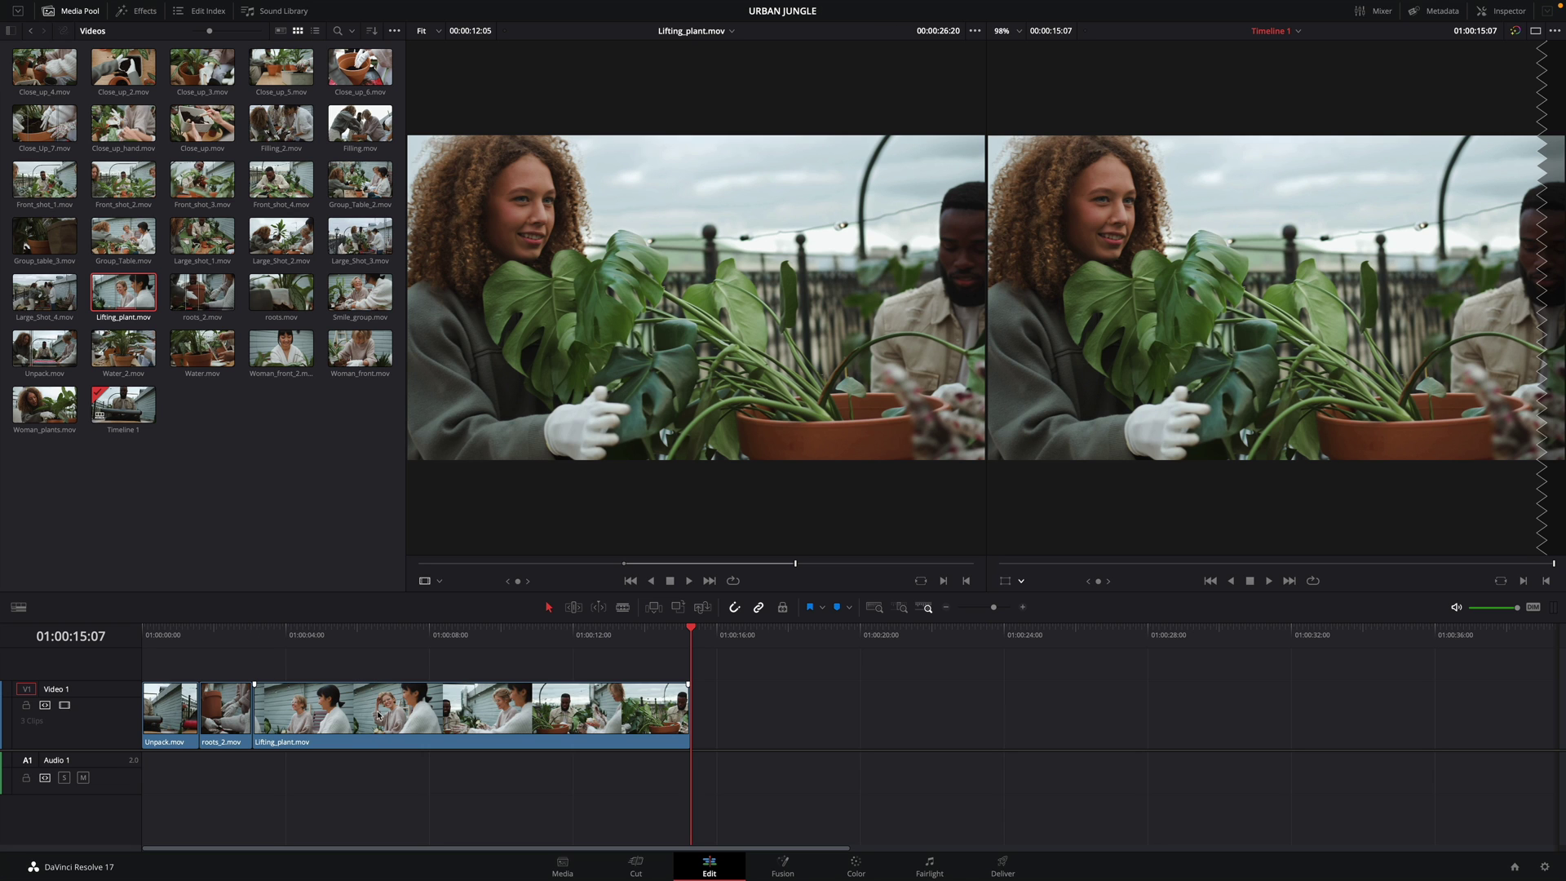
key("ctrl+z")
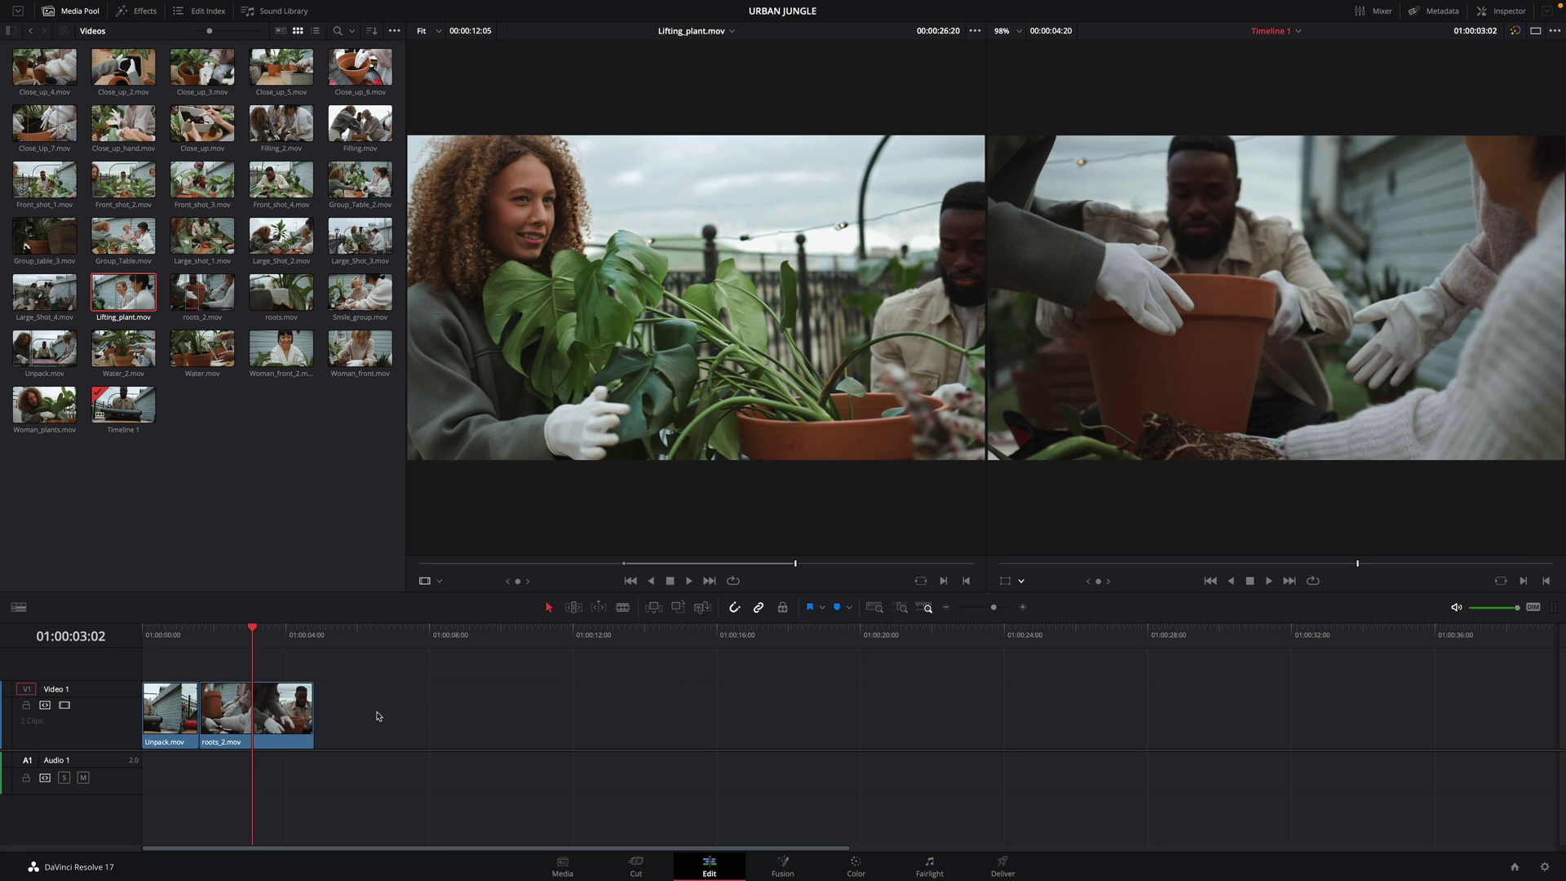
left_click_drag(676, 344, 1462, 263)
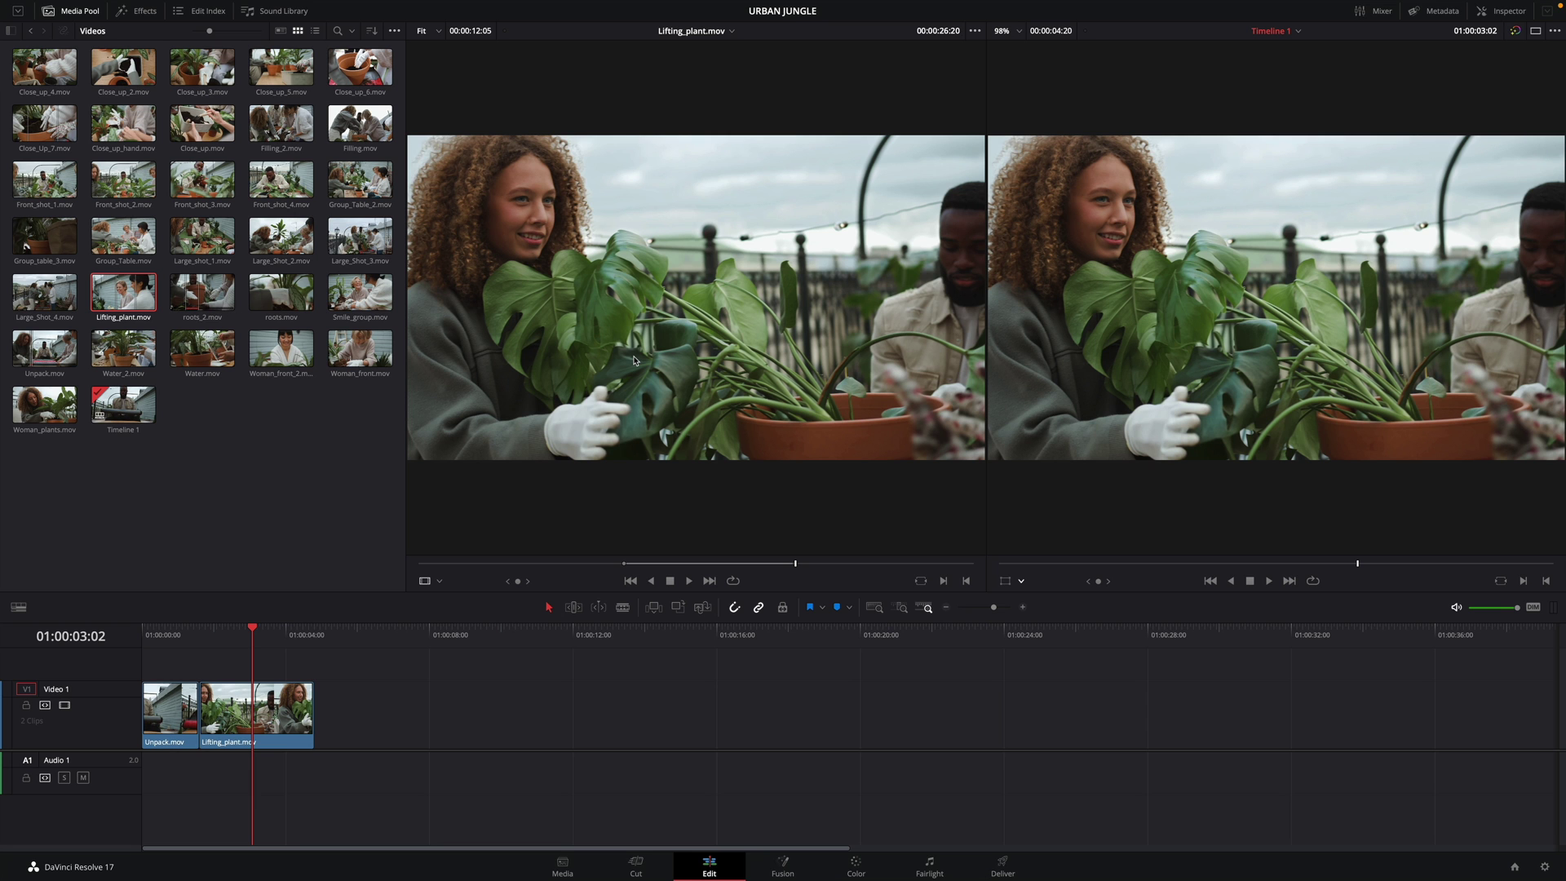
Play back the replacement, then undo it to restore roots_2.mov after Unpack.mov.
left_click_drag(252, 629, 199, 630)
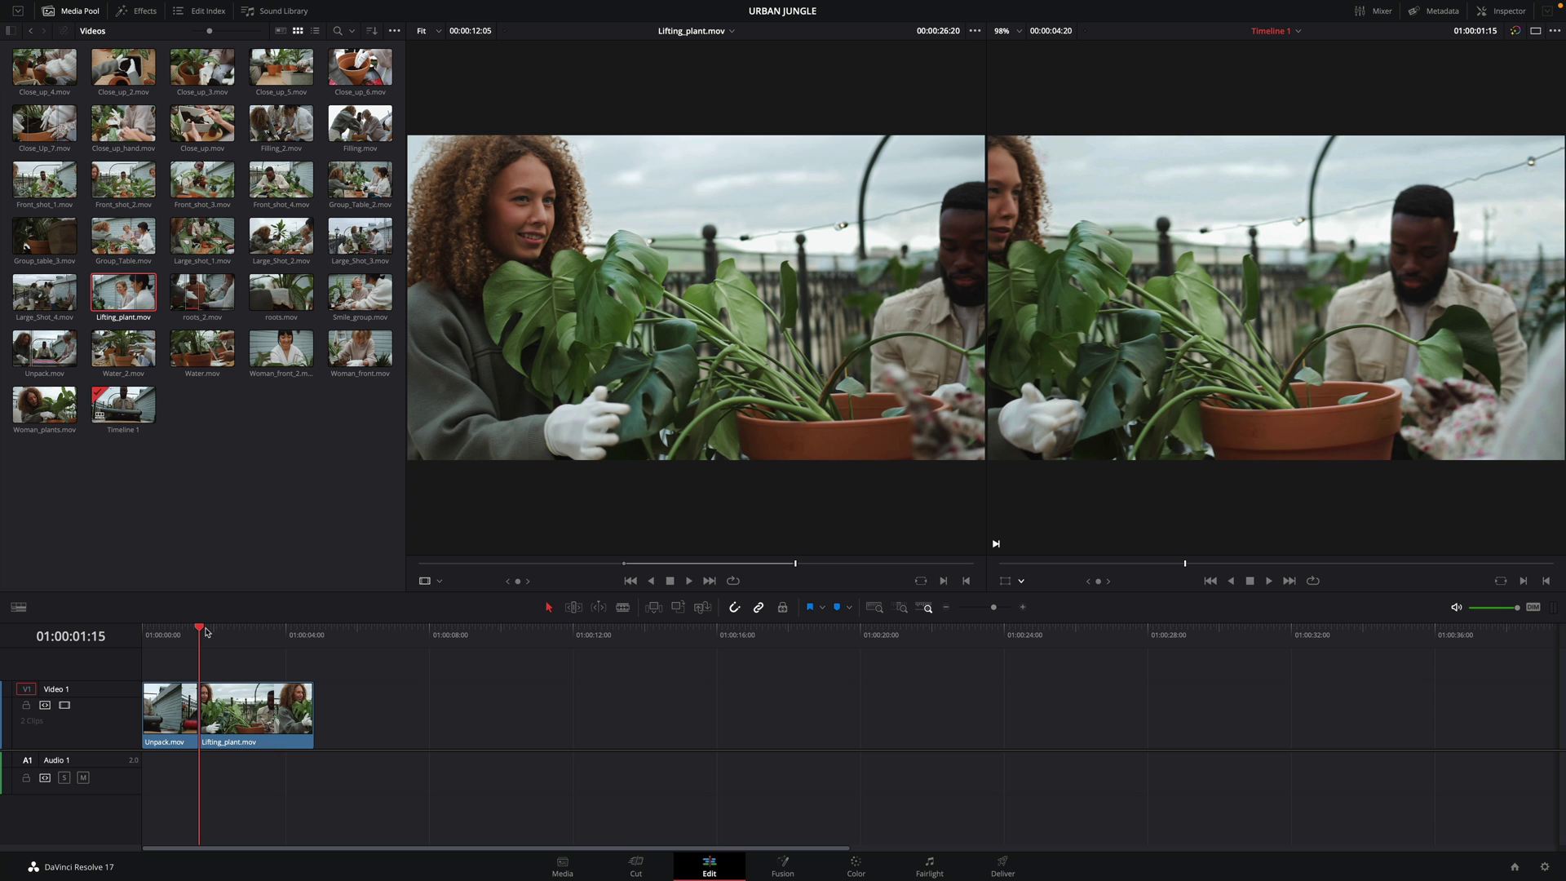
key("space")
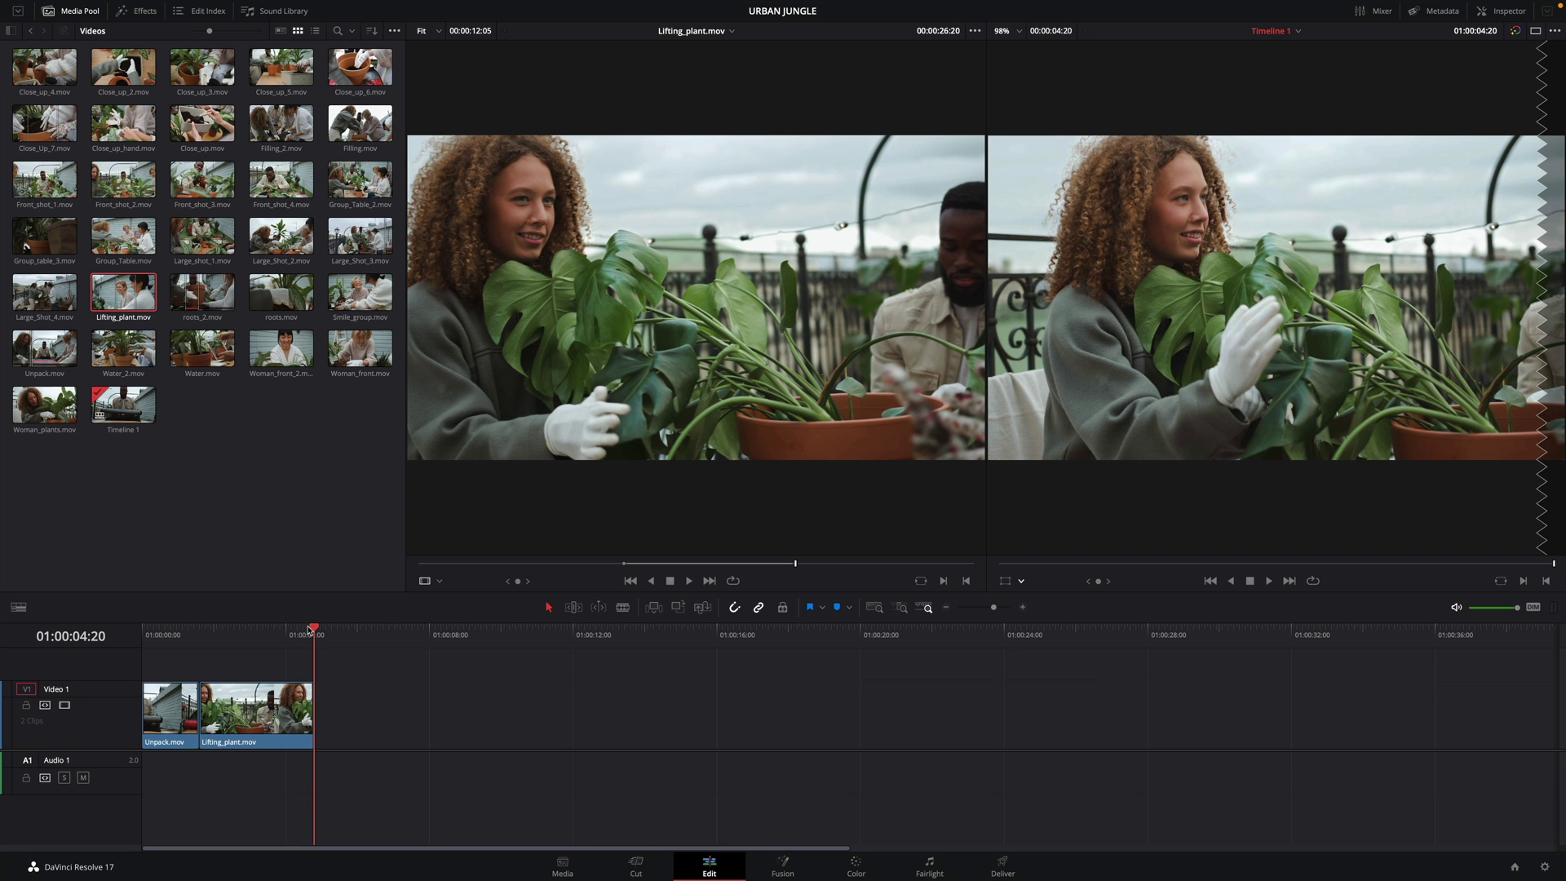
left_click_drag(310, 630, 248, 638)
key("ctrl+z")
Replace roots_2.mov with Lifting_plant.mov from its In point, then review the edit and source clip.
left_click(737, 524)
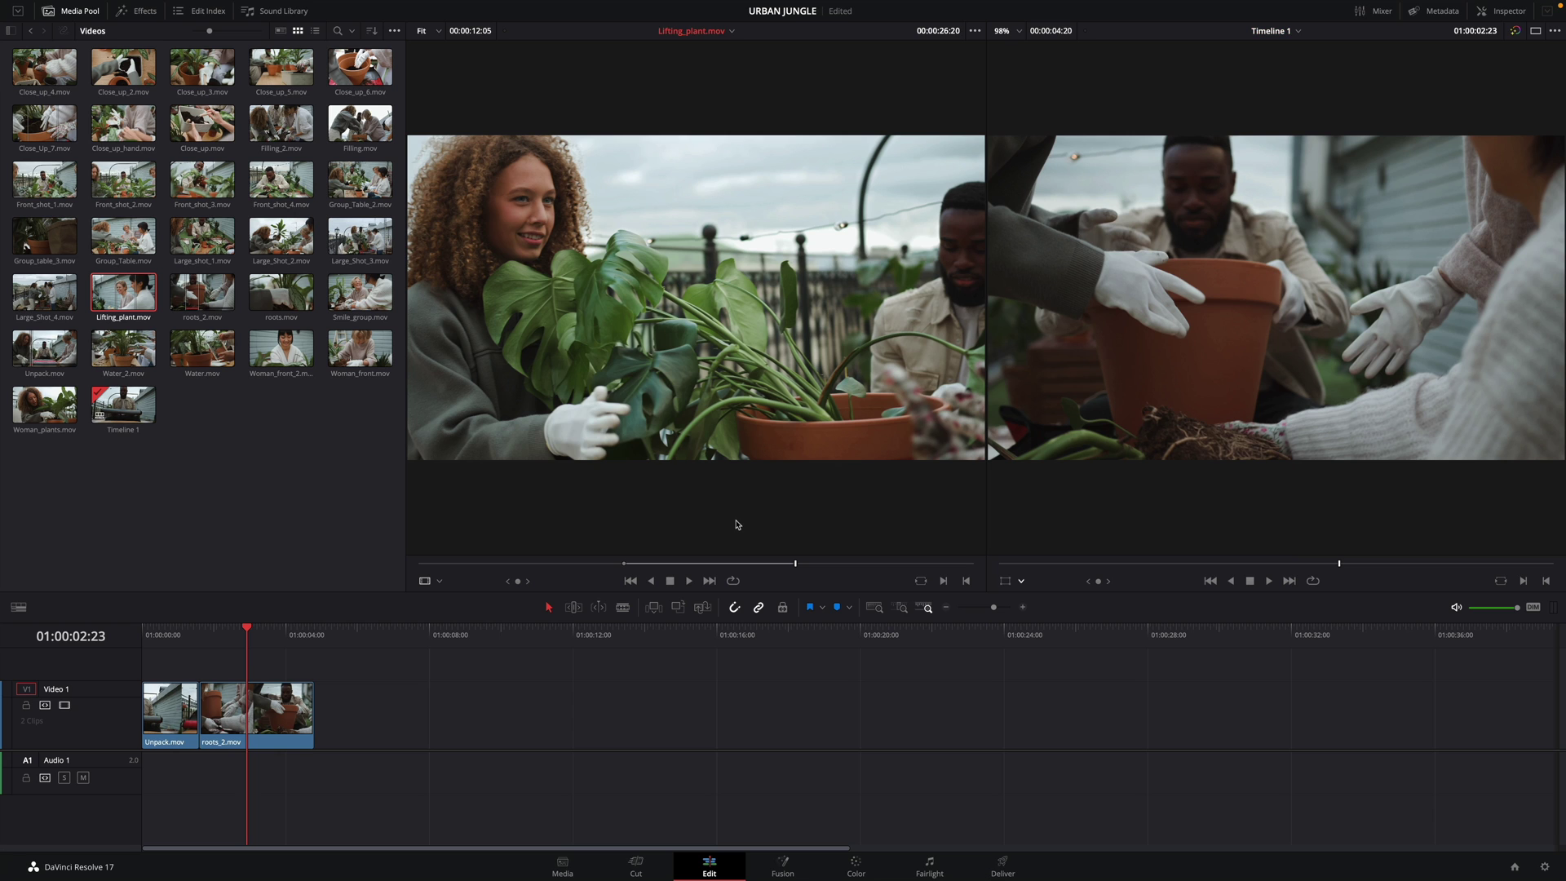
key("shift+i")
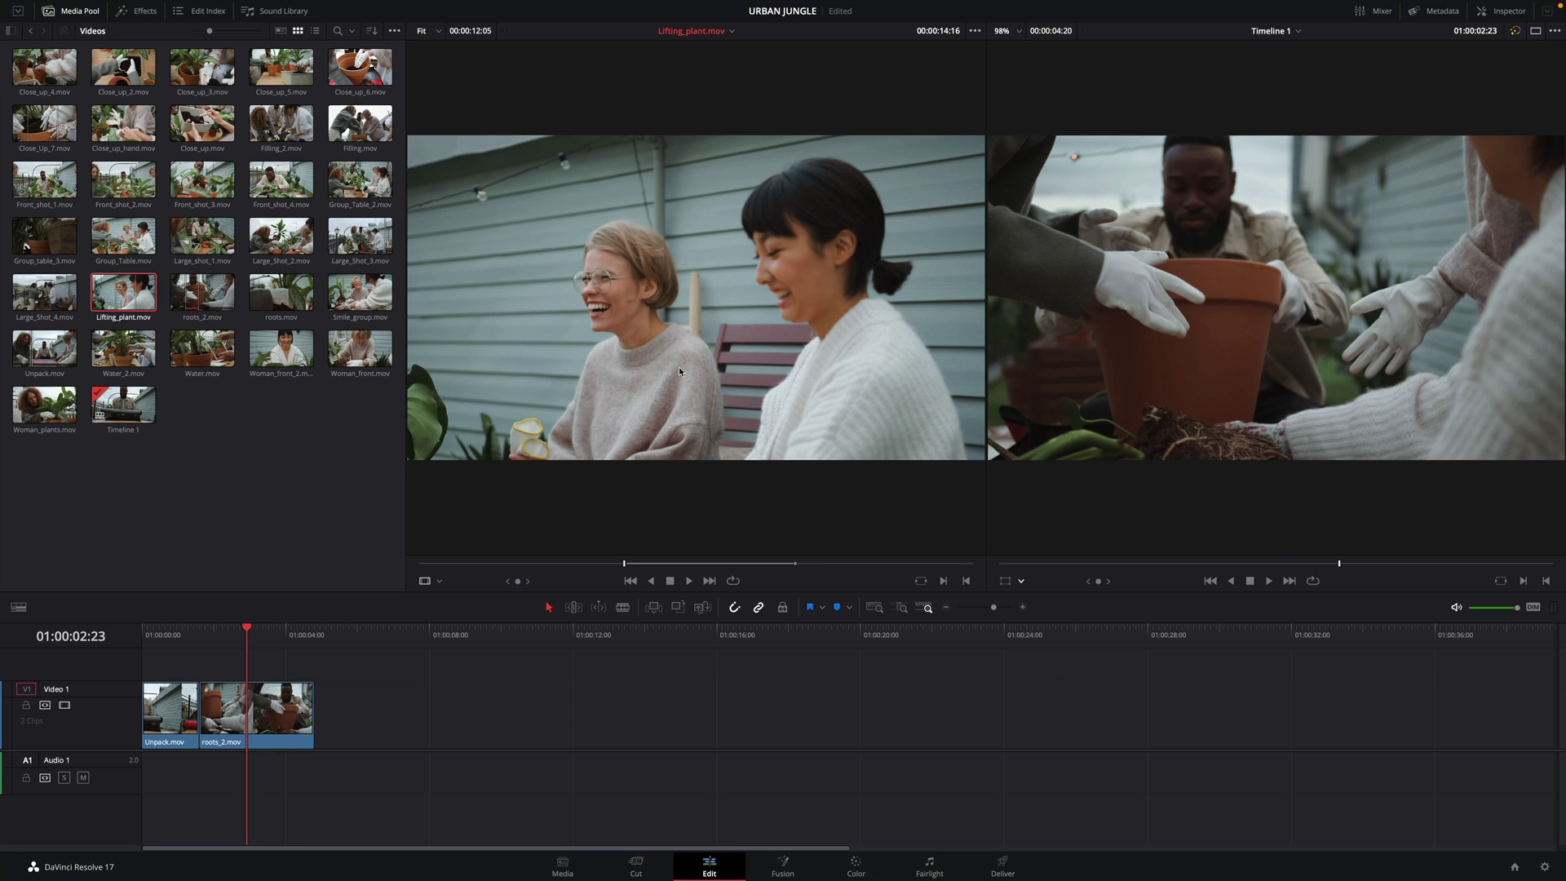
left_click_drag(690, 308, 1481, 268)
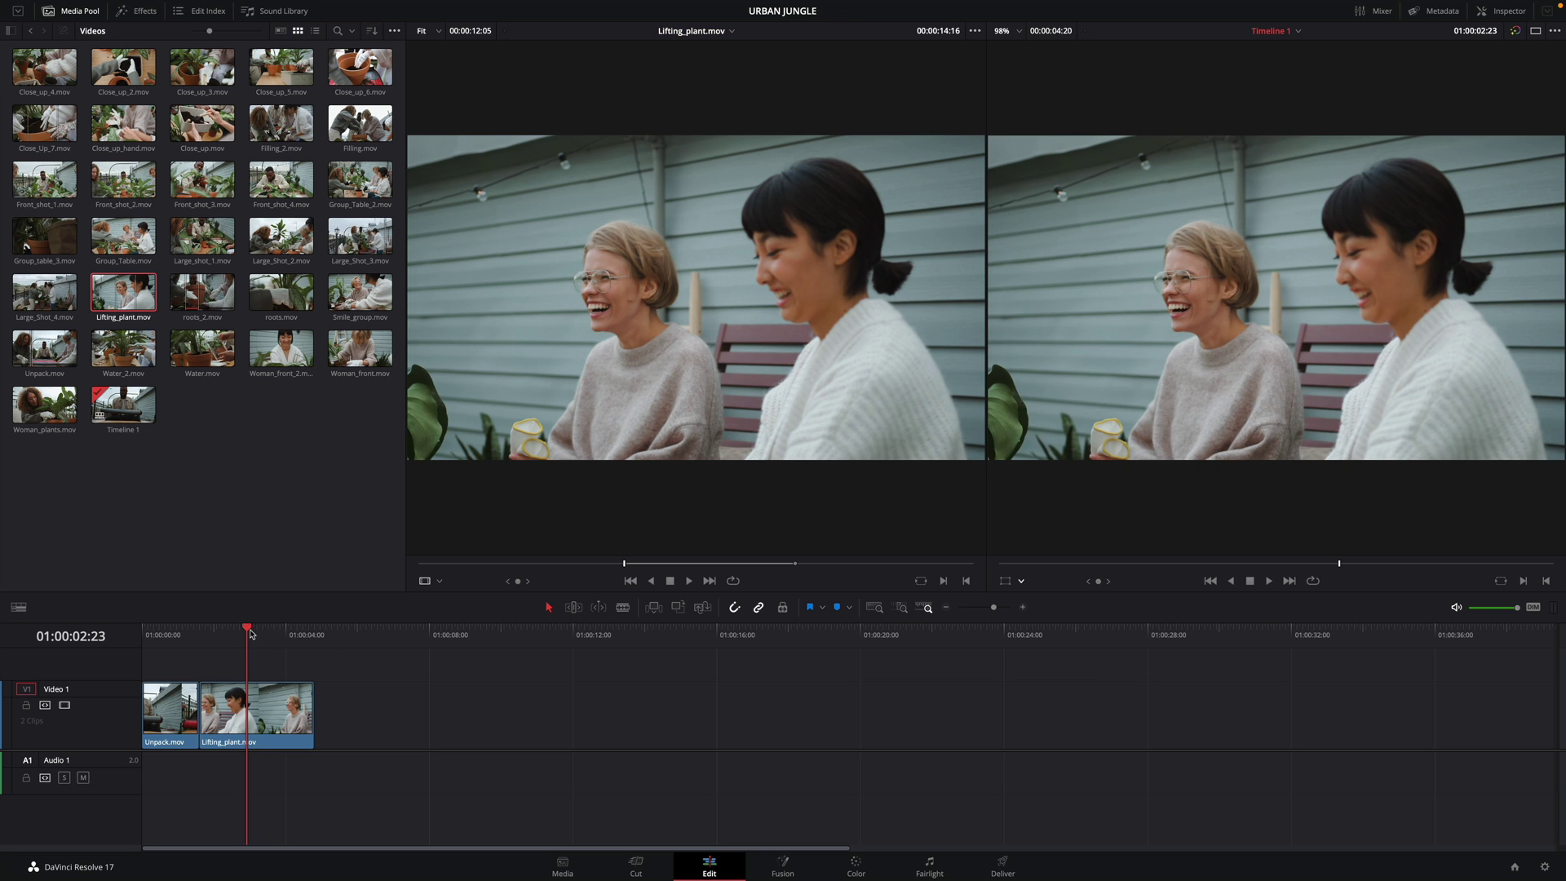
left_click_drag(247, 630, 200, 632)
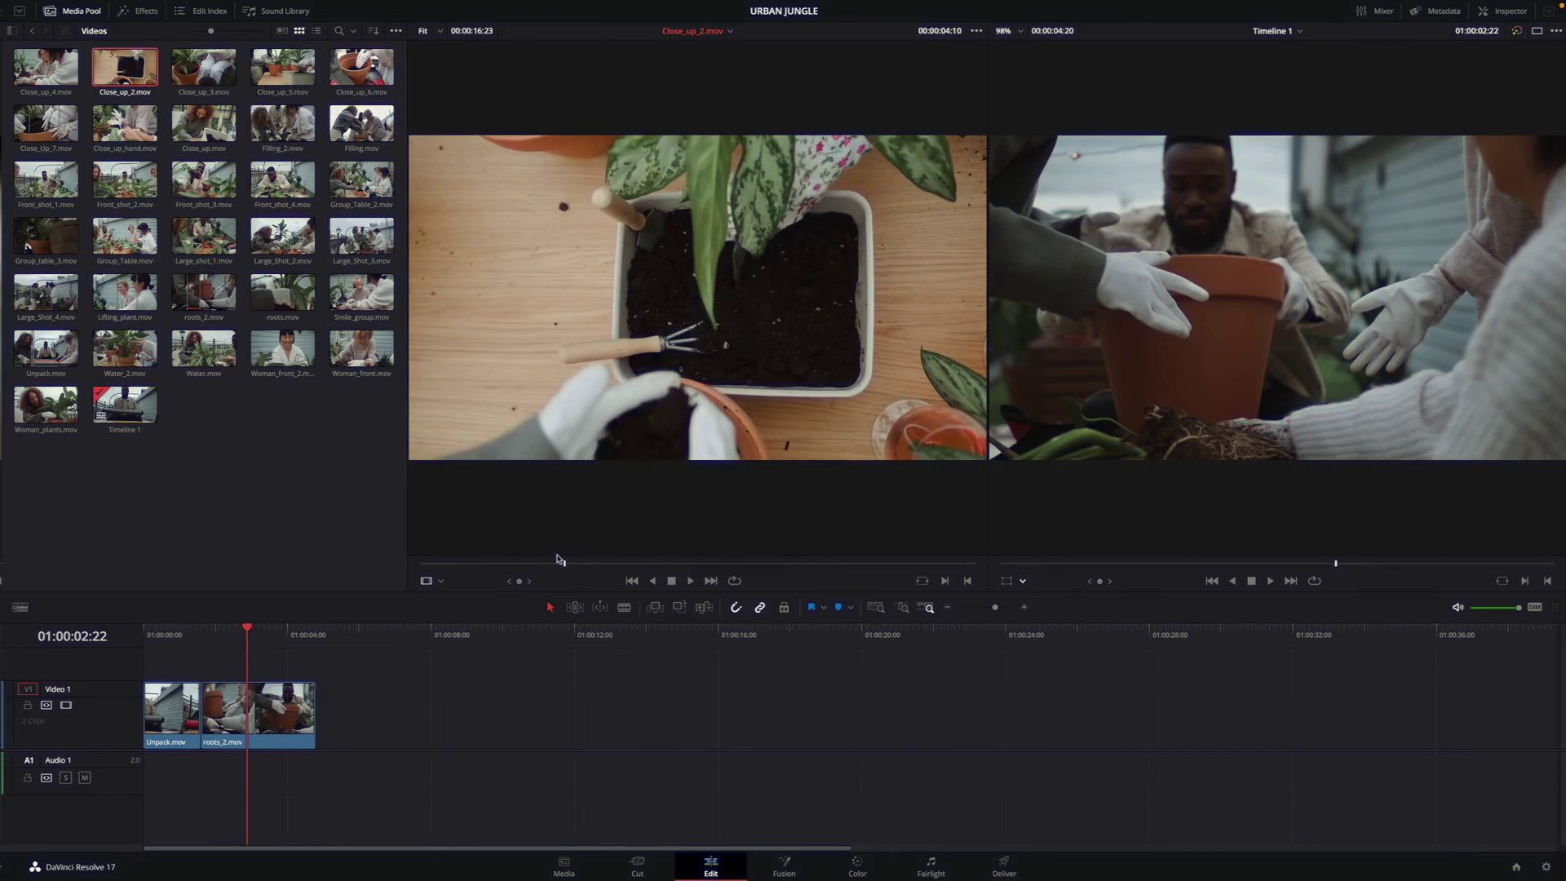
left_click_drag(560, 561, 924, 547)
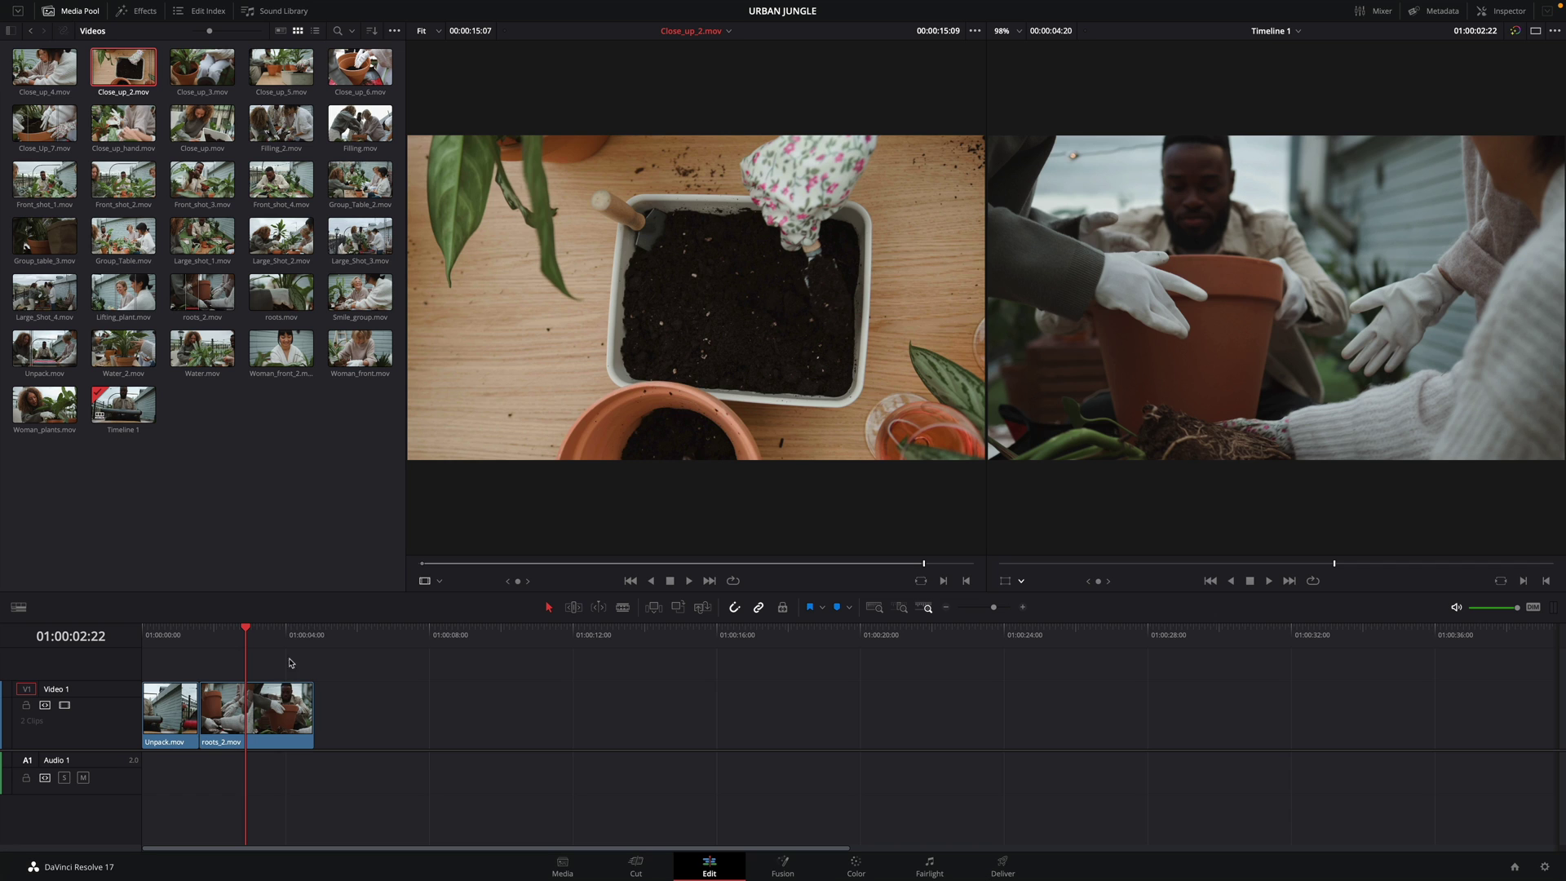
Fit Close_up_2.mov into the roots_2.mov slot, save the project, and play it back.
left_click(276, 700)
double_click(249, 716)
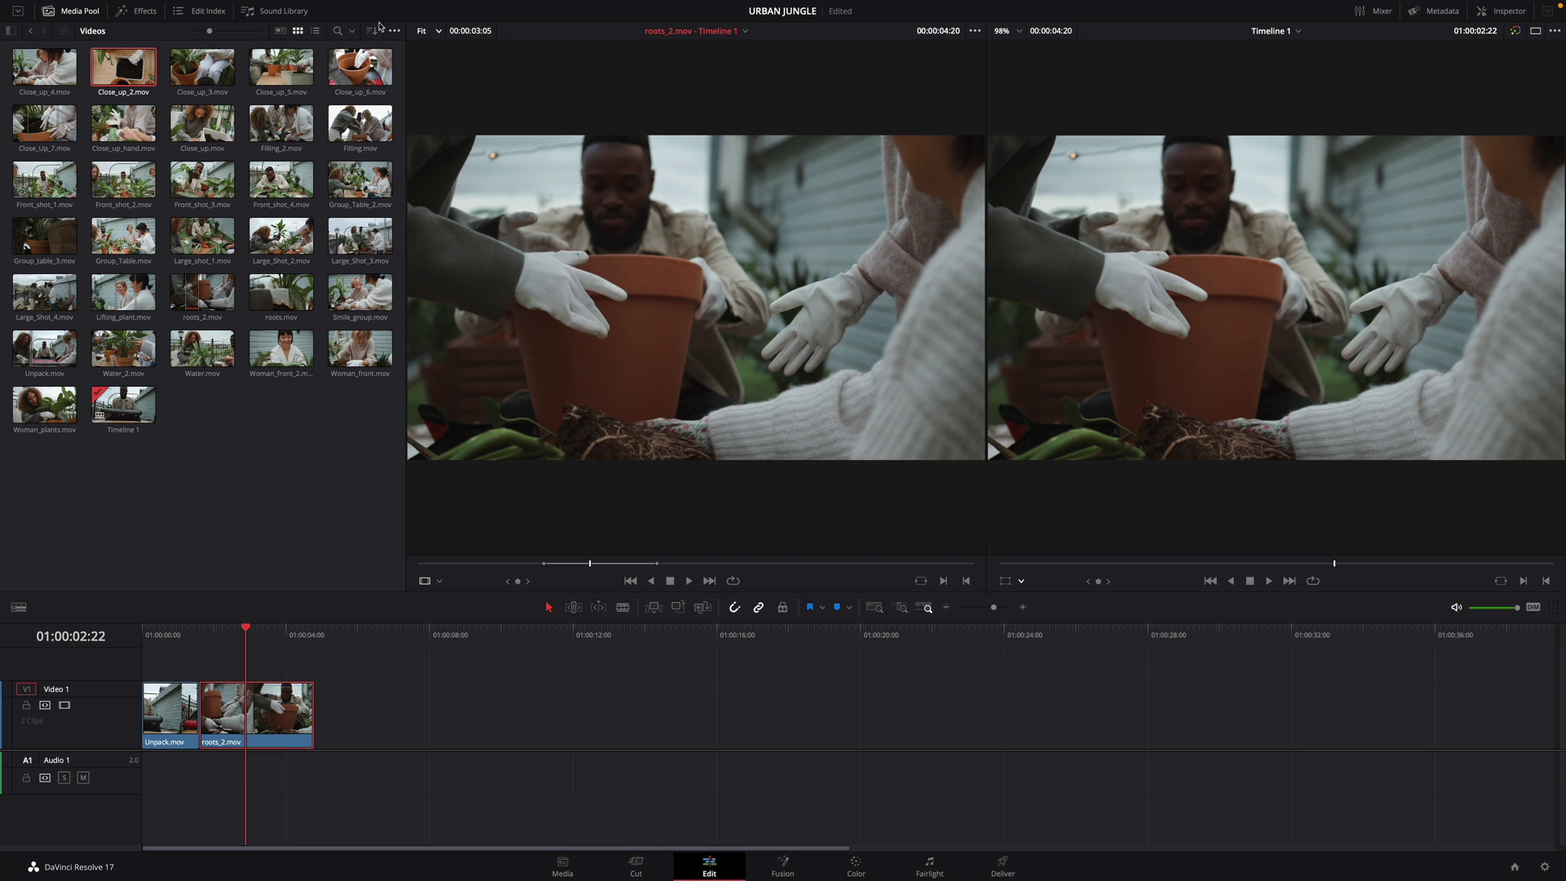
double_click(124, 70)
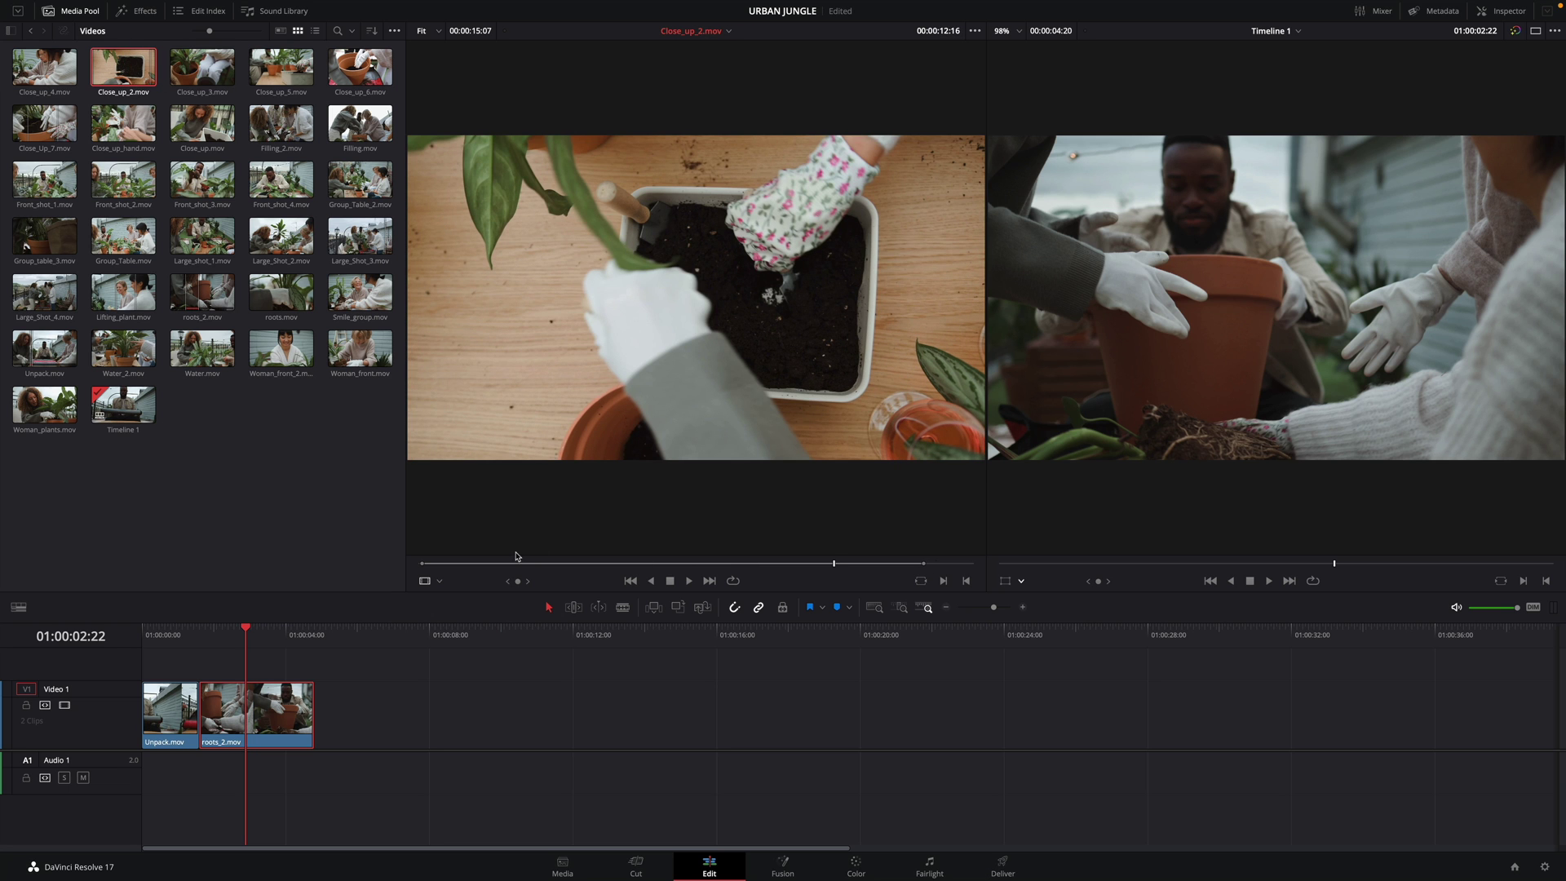
left_click_drag(599, 544, 1487, 299)
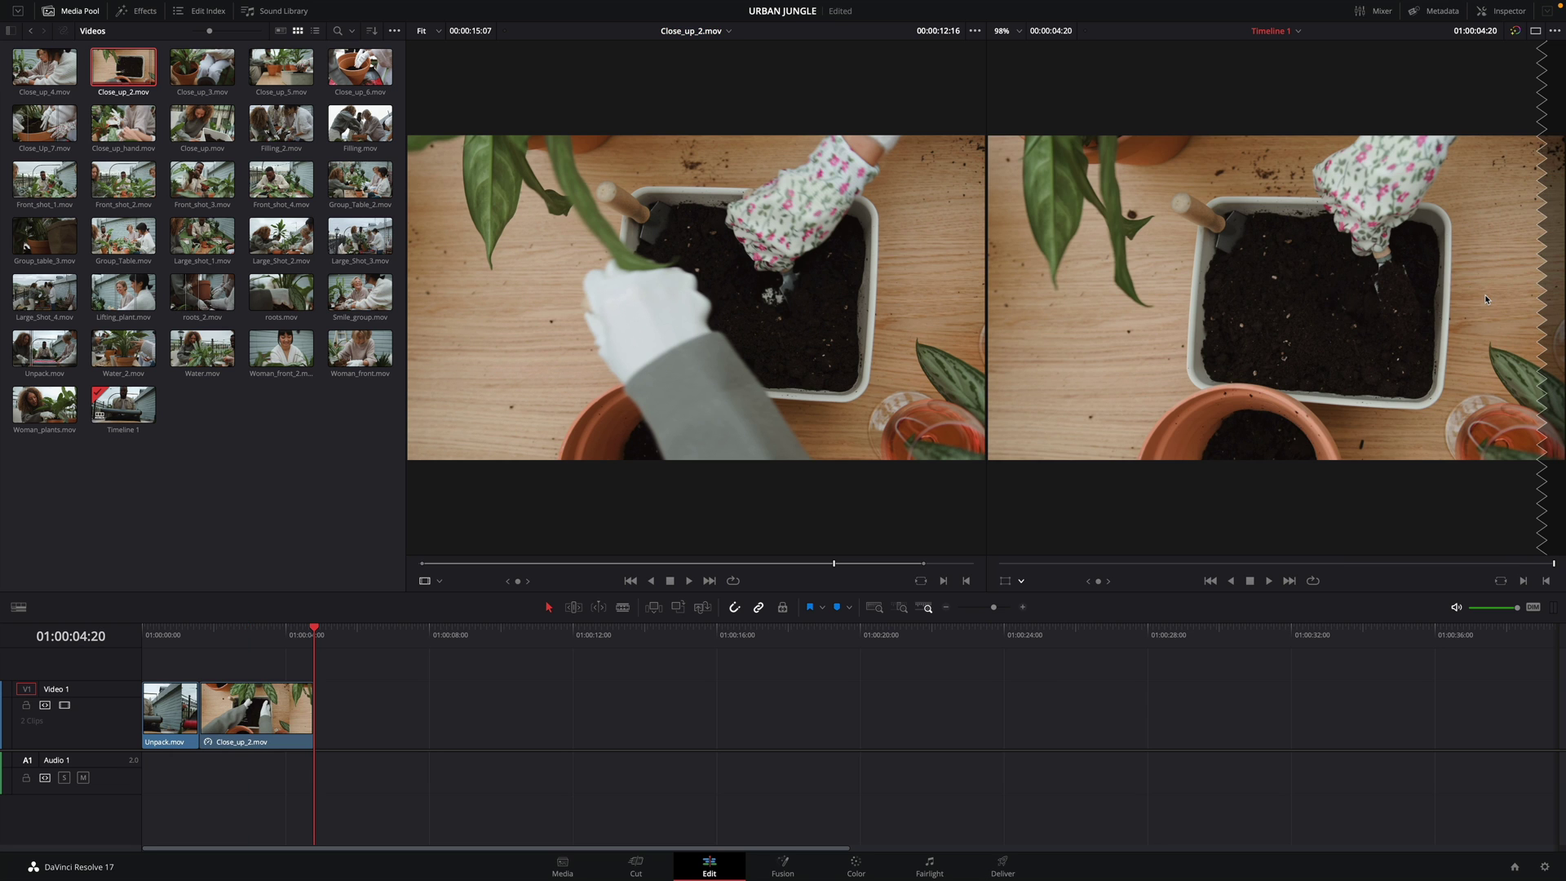
key("ctrl+s")
left_click(715, 378)
key("Home")
left_click_drag(282, 637, 196, 639)
key("space")
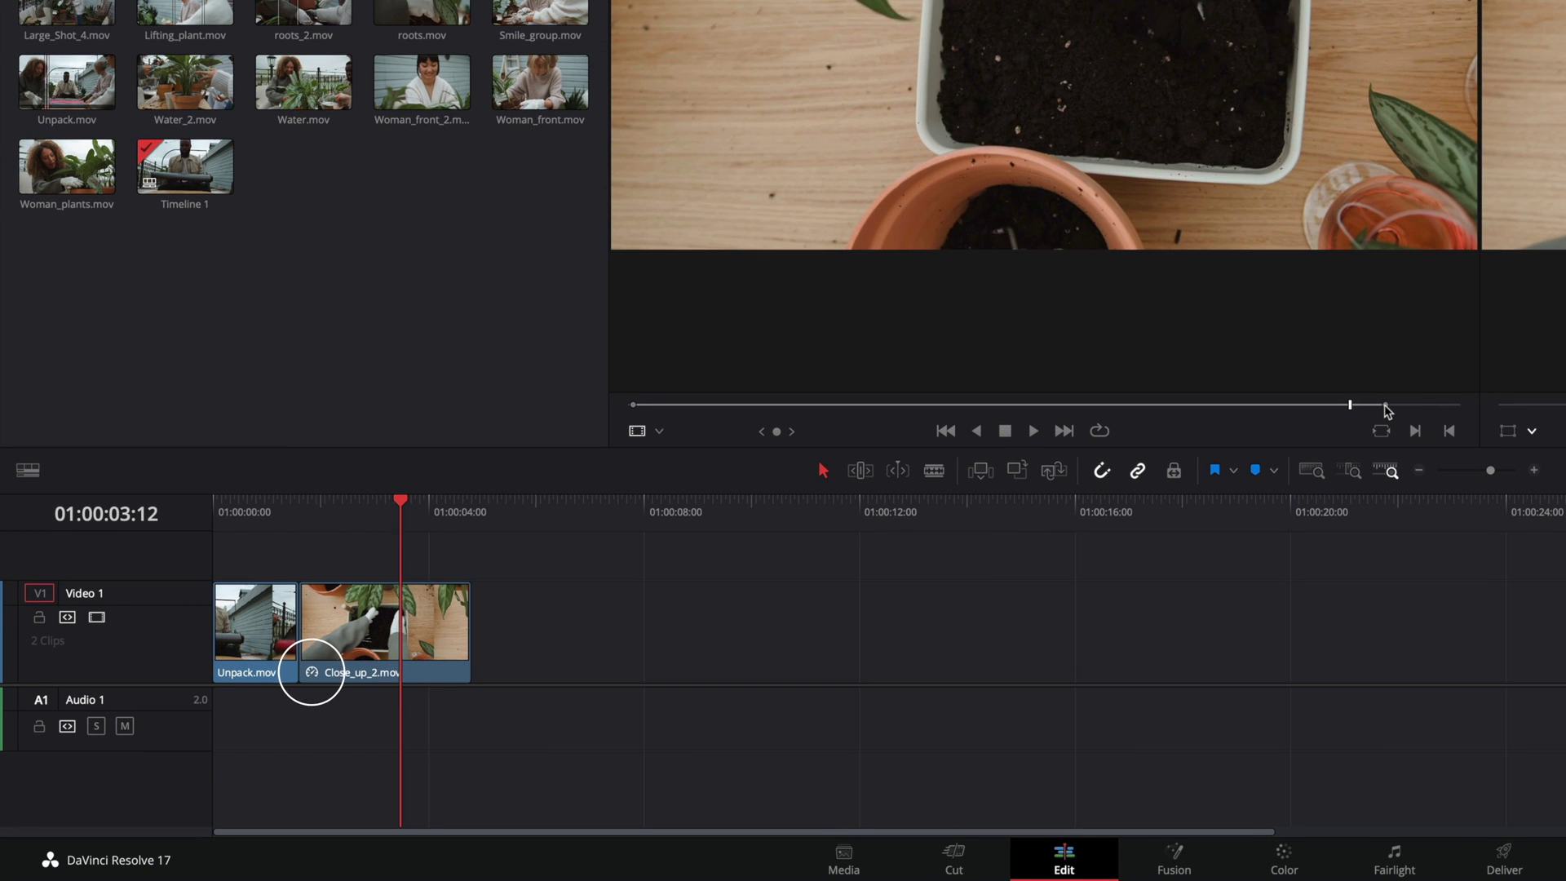
Refit Close_up_2.mov into the slot from a new source point and replay the edit.
left_click_drag(1390, 411, 690, 405)
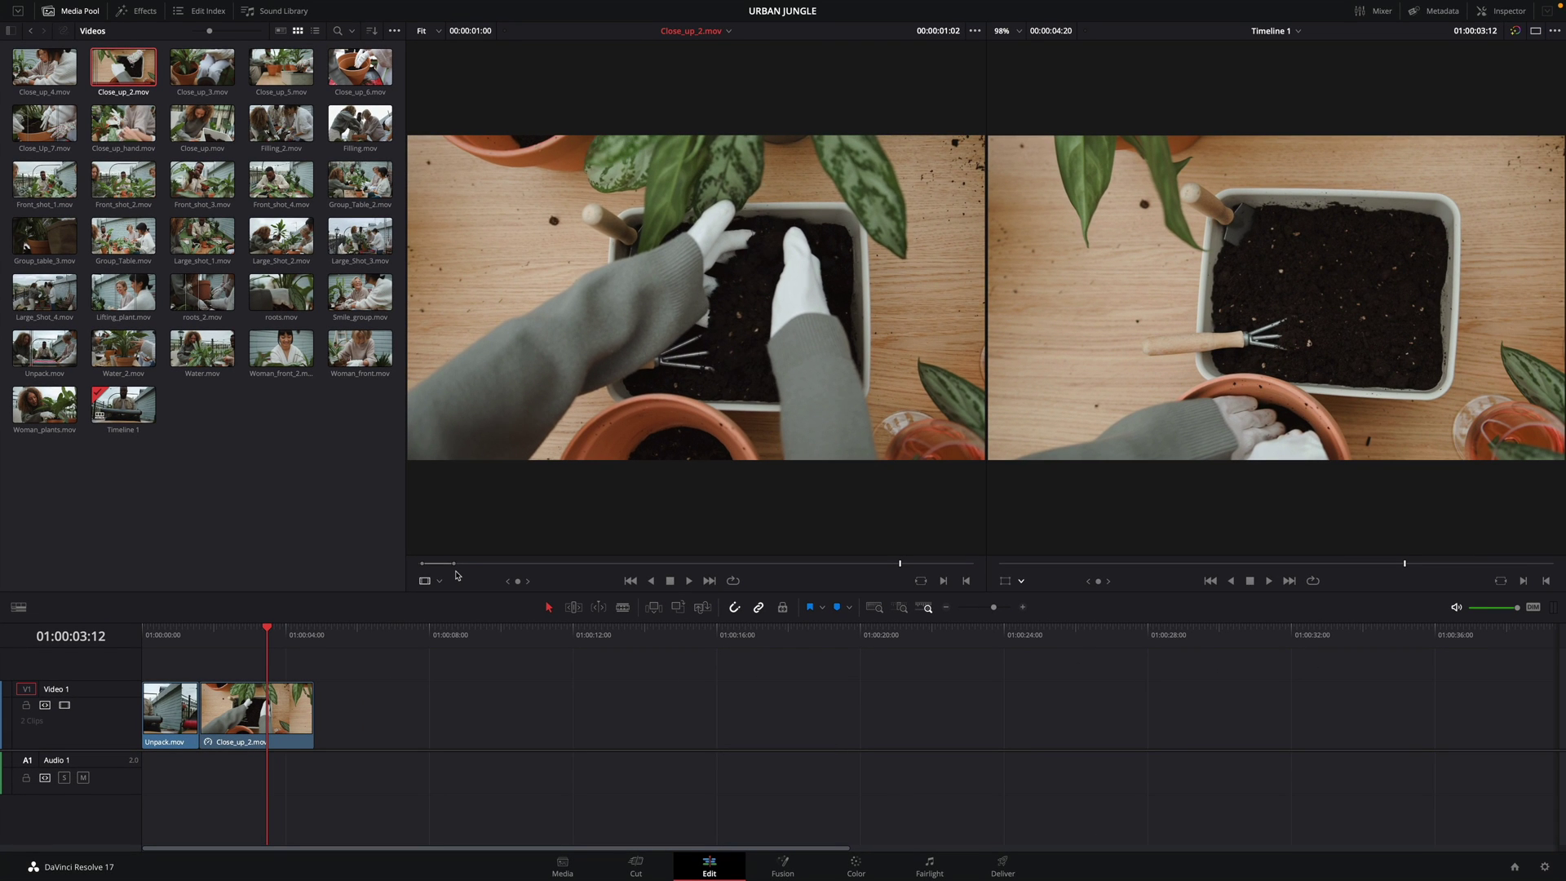
left_click_drag(457, 575, 438, 571)
left_click_drag(665, 310, 1467, 299)
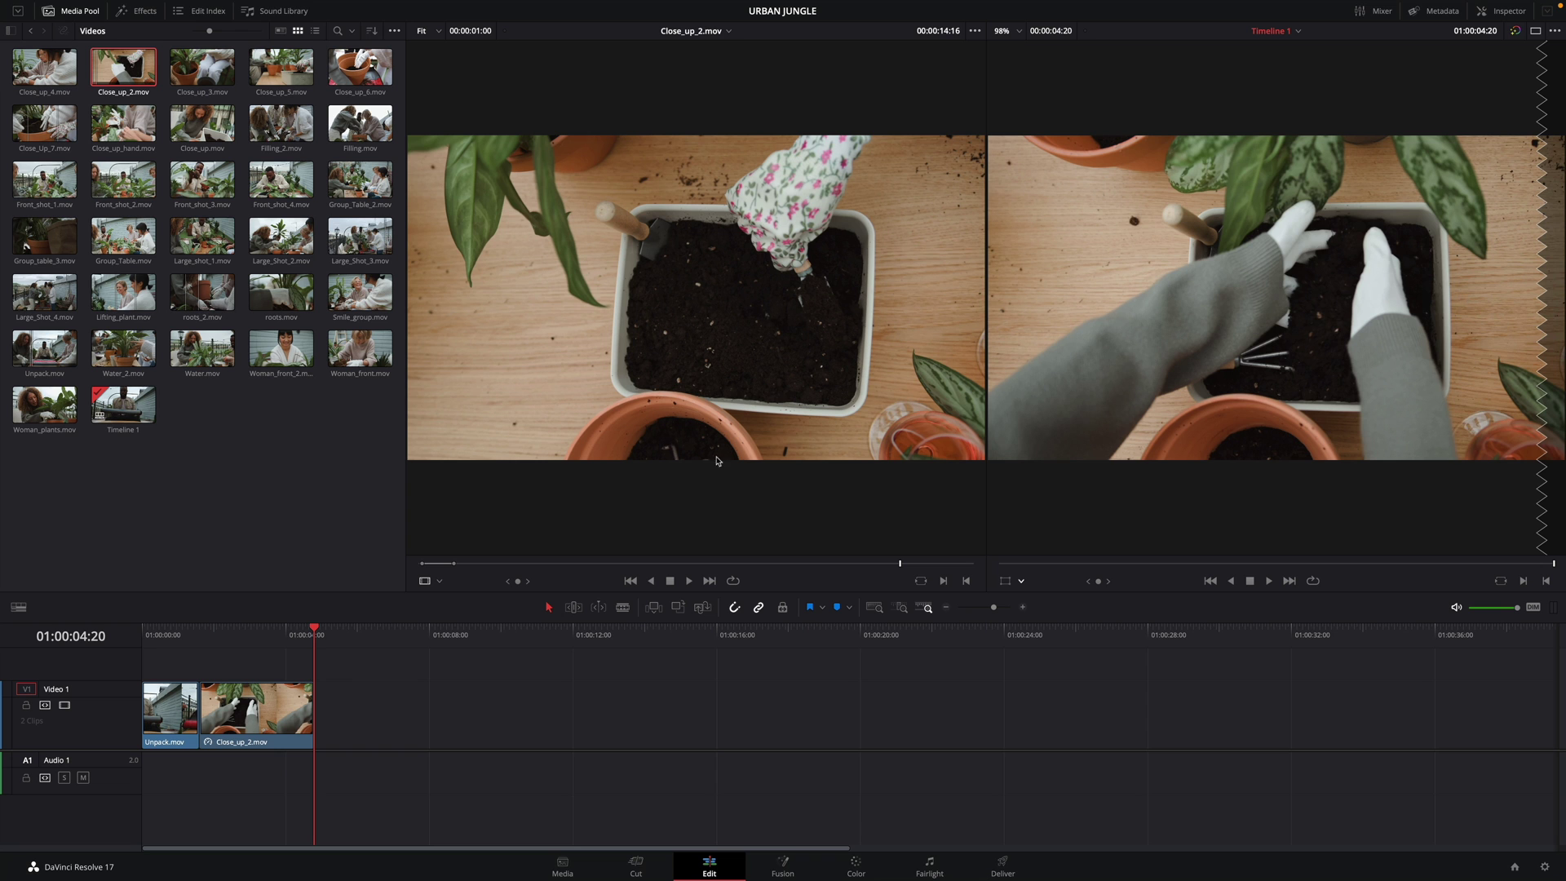
left_click_drag(296, 640, 266, 637)
left_click(200, 637)
key("space")
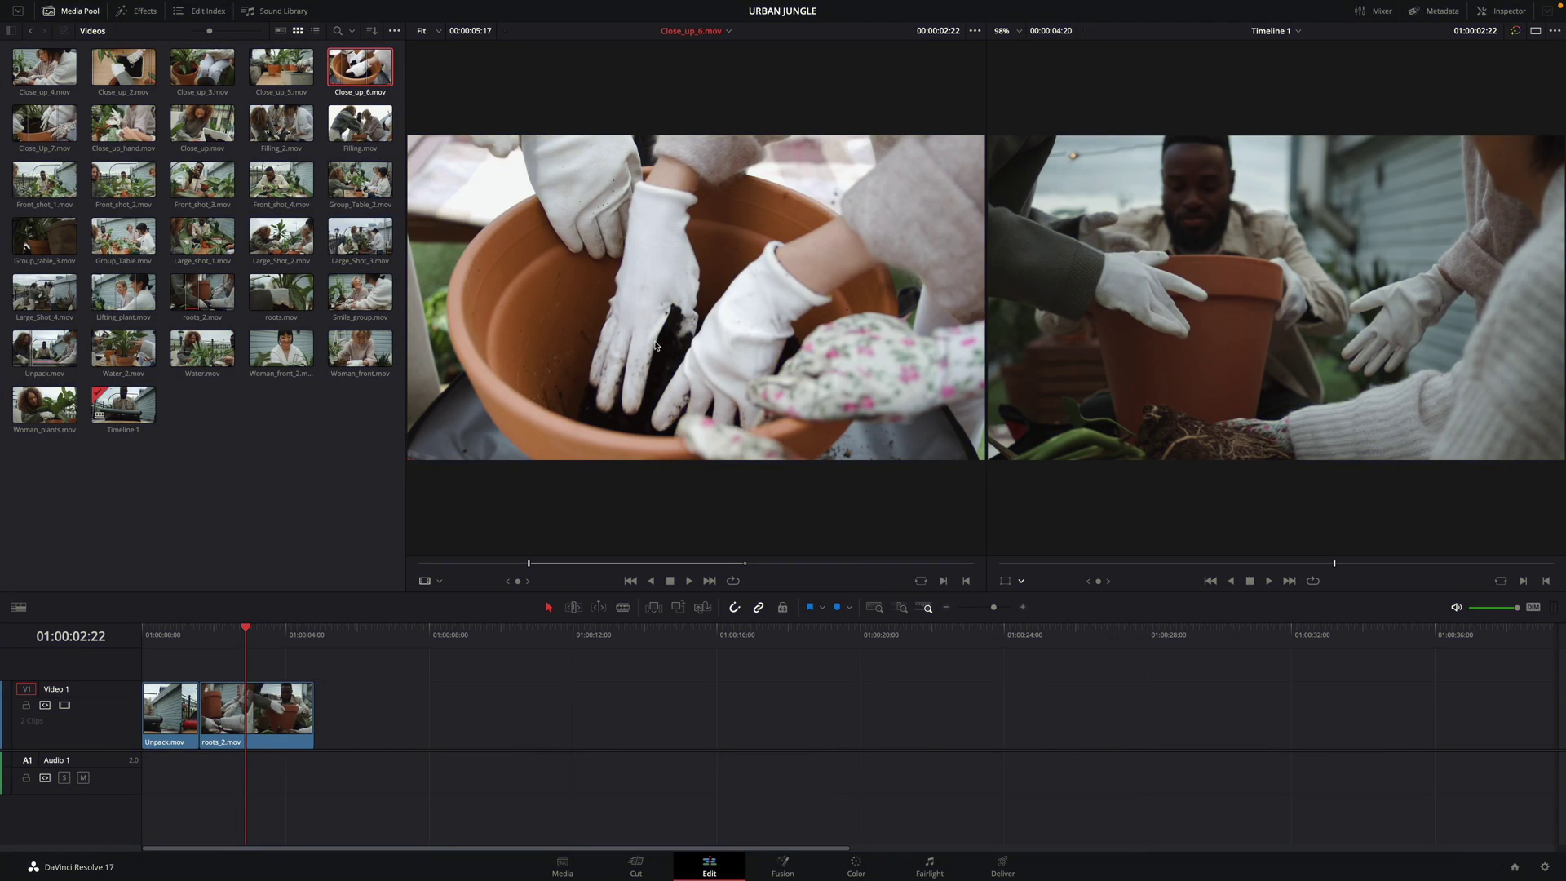
Place Close_up_6.mov on the upper track, then delete that placed clip.
left_click_drag(690, 281, 1477, 343)
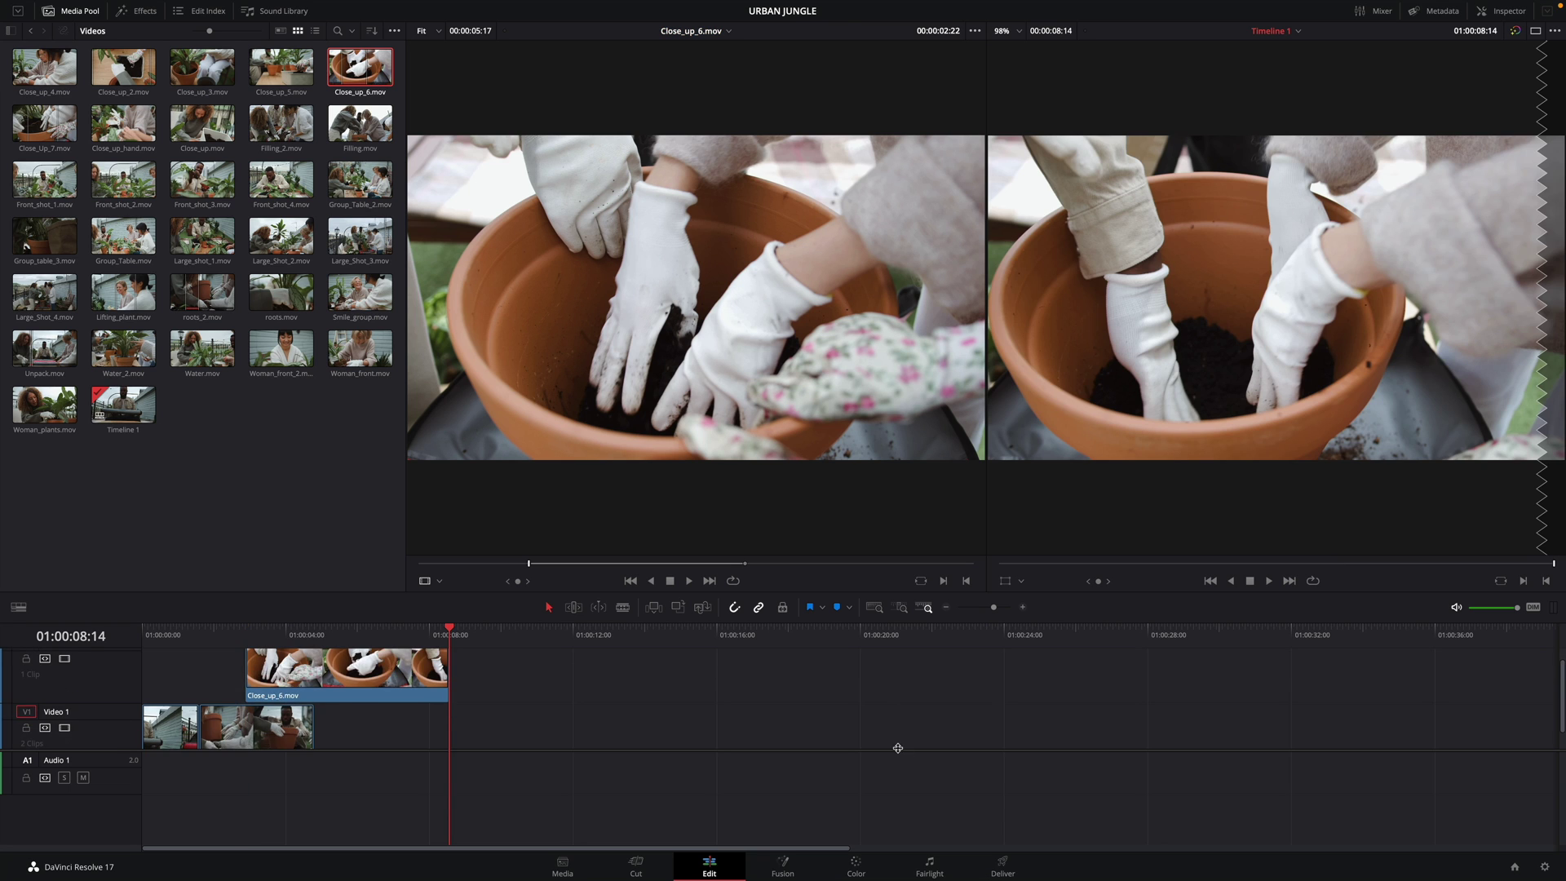
left_click(247, 635)
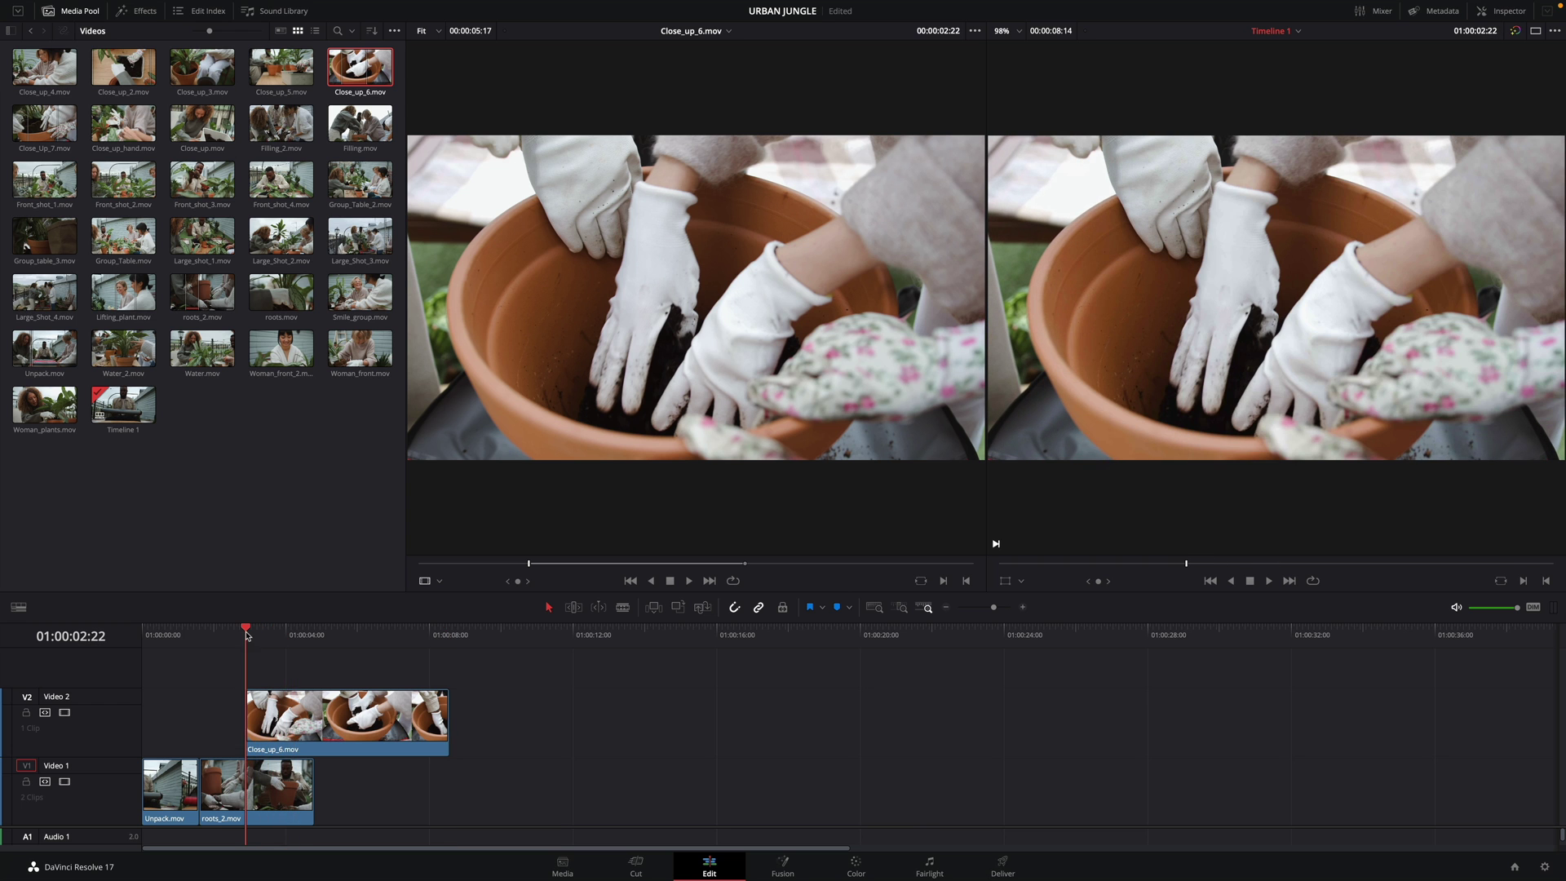
left_click(338, 724)
key("Delete")
key("Down")
Append Close_up_6.mov after roots_2.mov and scrub back to review it.
left_click(239, 641)
left_click_drag(239, 640, 227, 640)
left_click_drag(688, 339, 1486, 372)
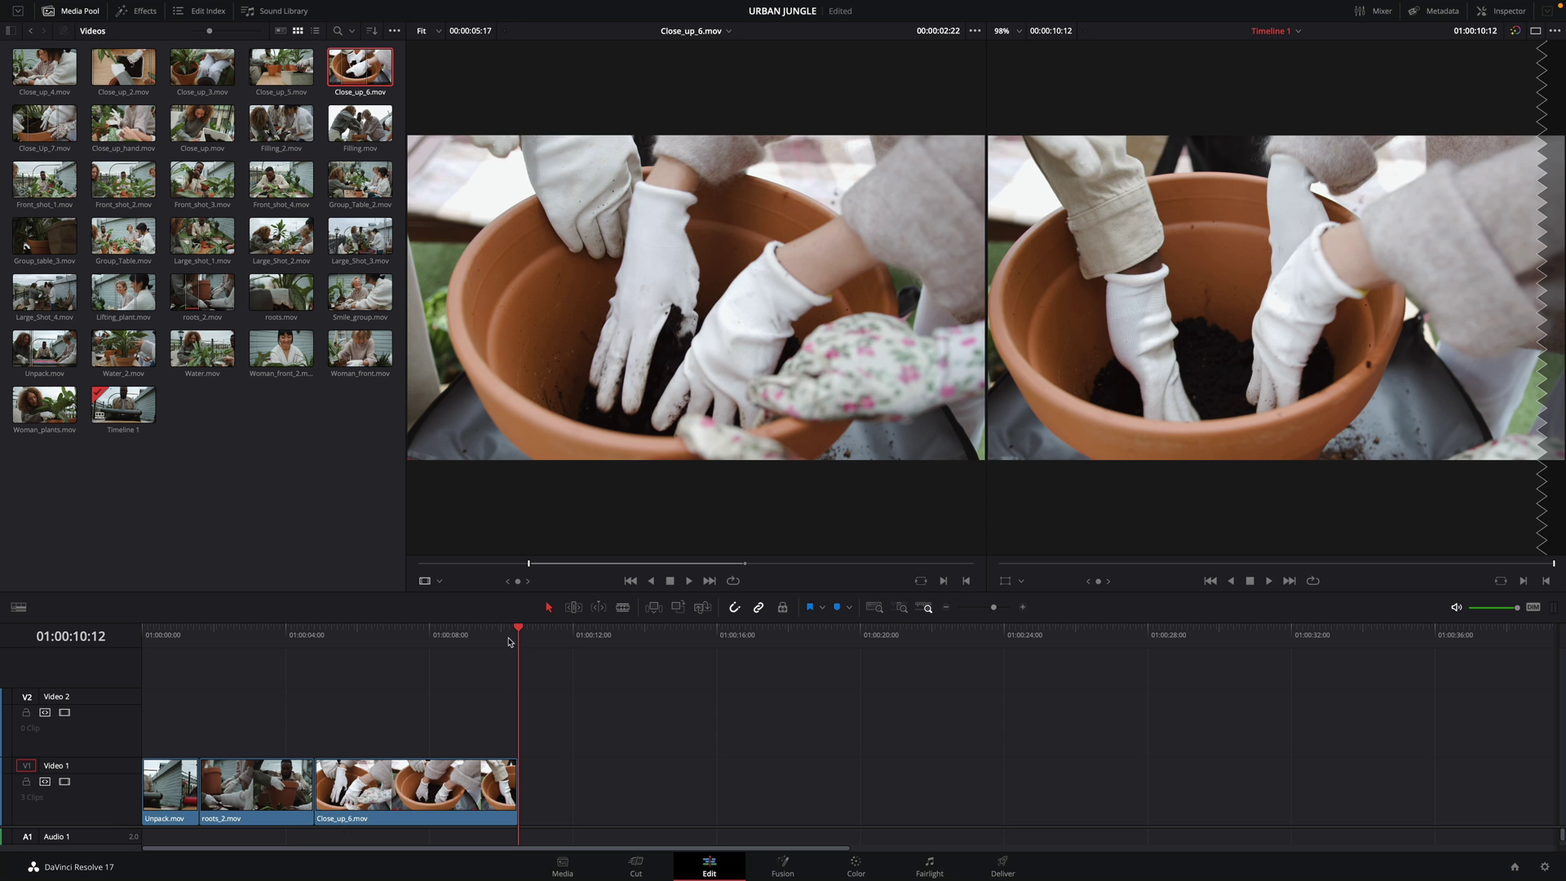
left_click_drag(510, 642, 375, 653)
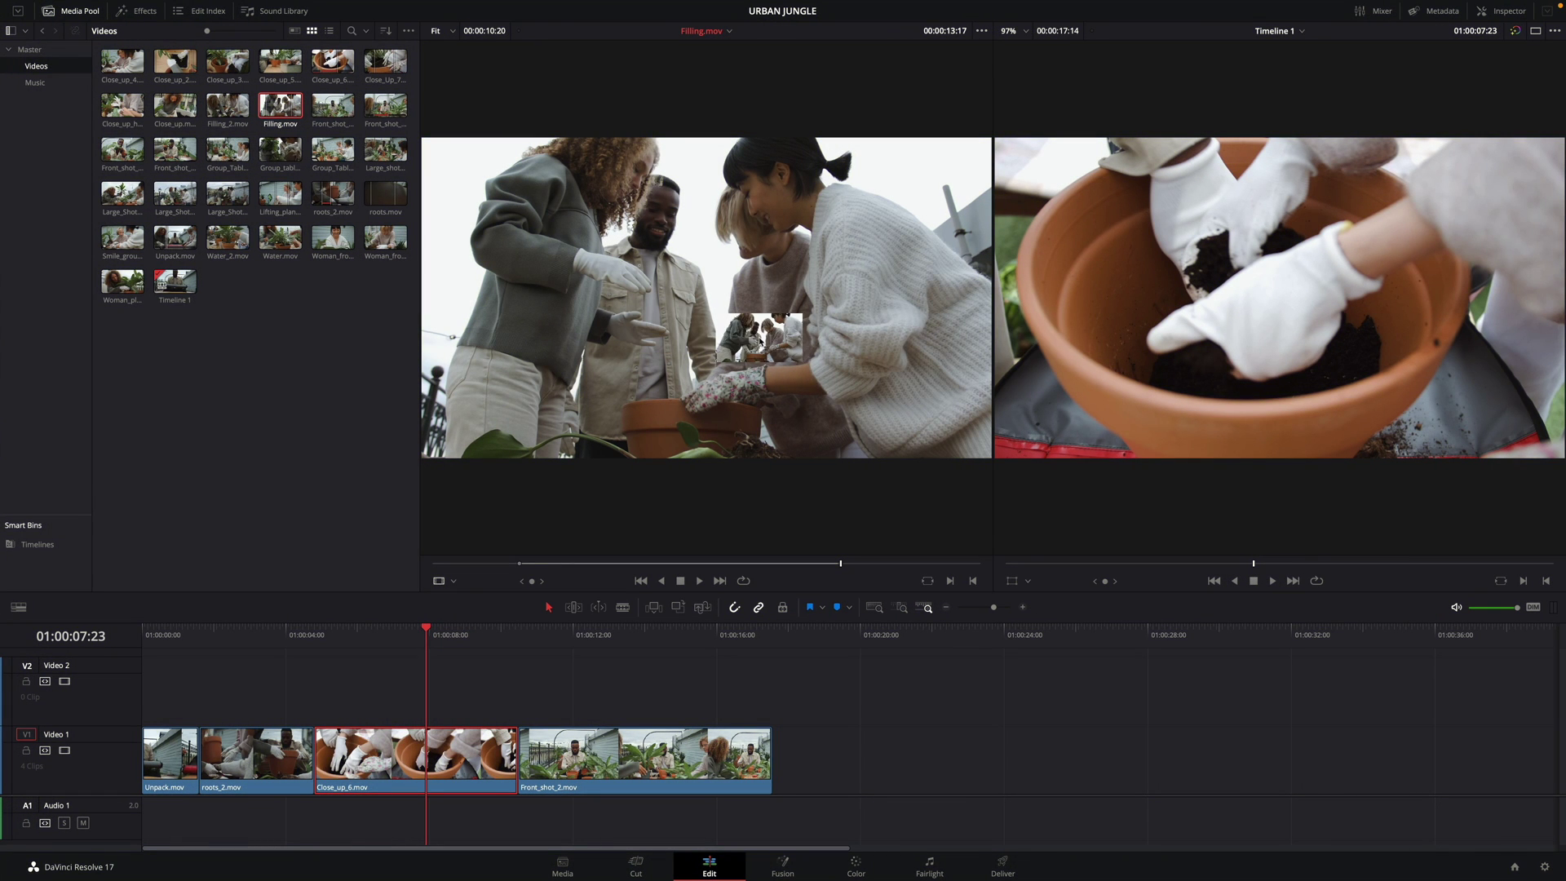
Undo the full Filling.mov overwrite and edit in only a two-second Filling.mov range.
left_click_drag(760, 340, 1459, 412)
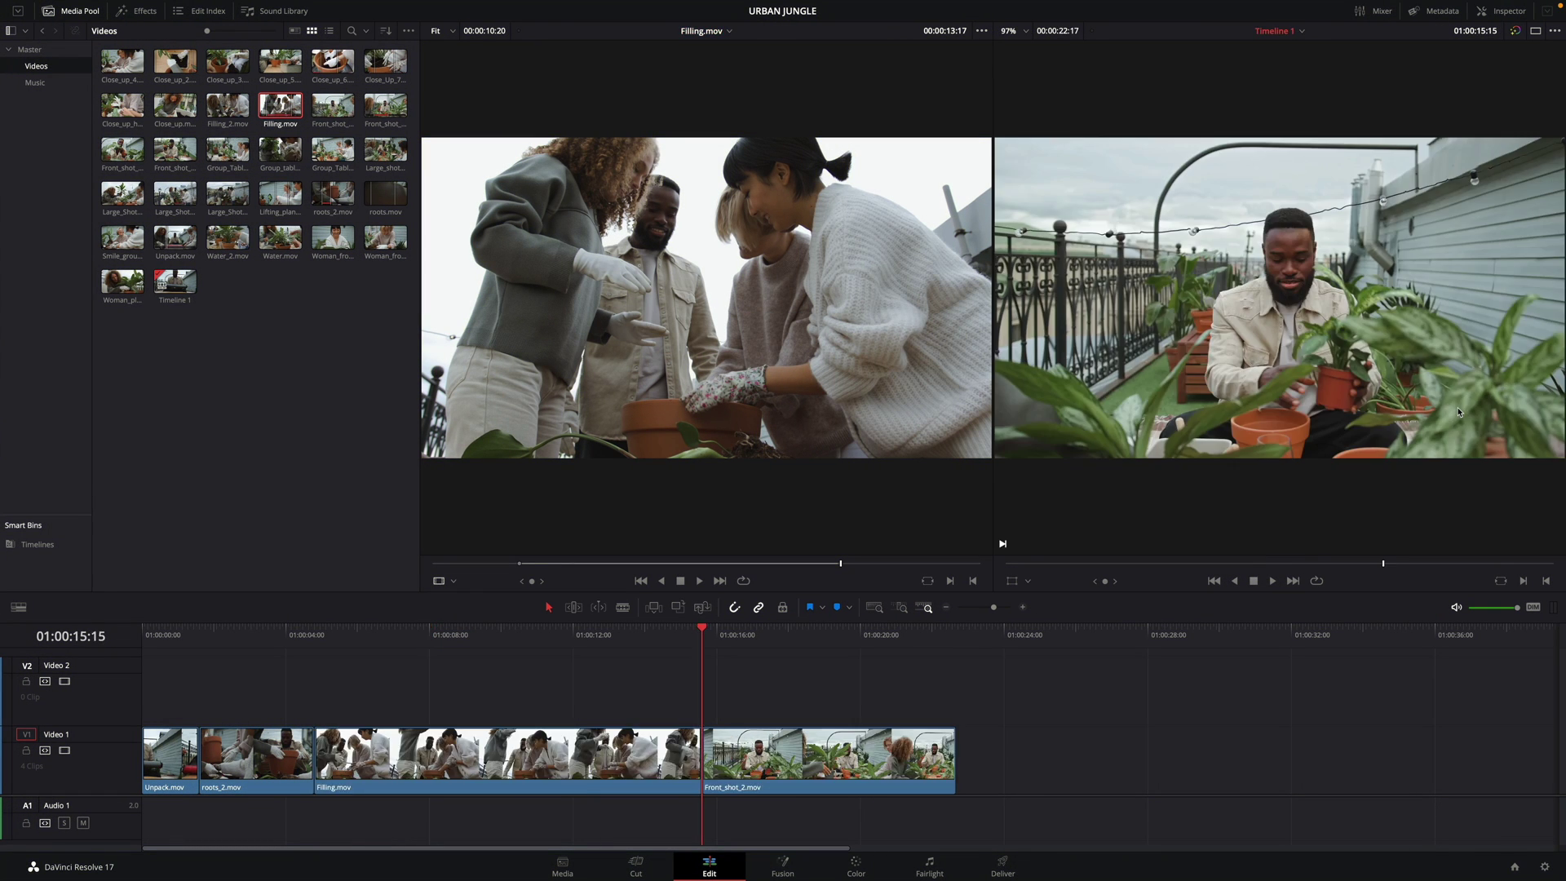
key("ctrl+z")
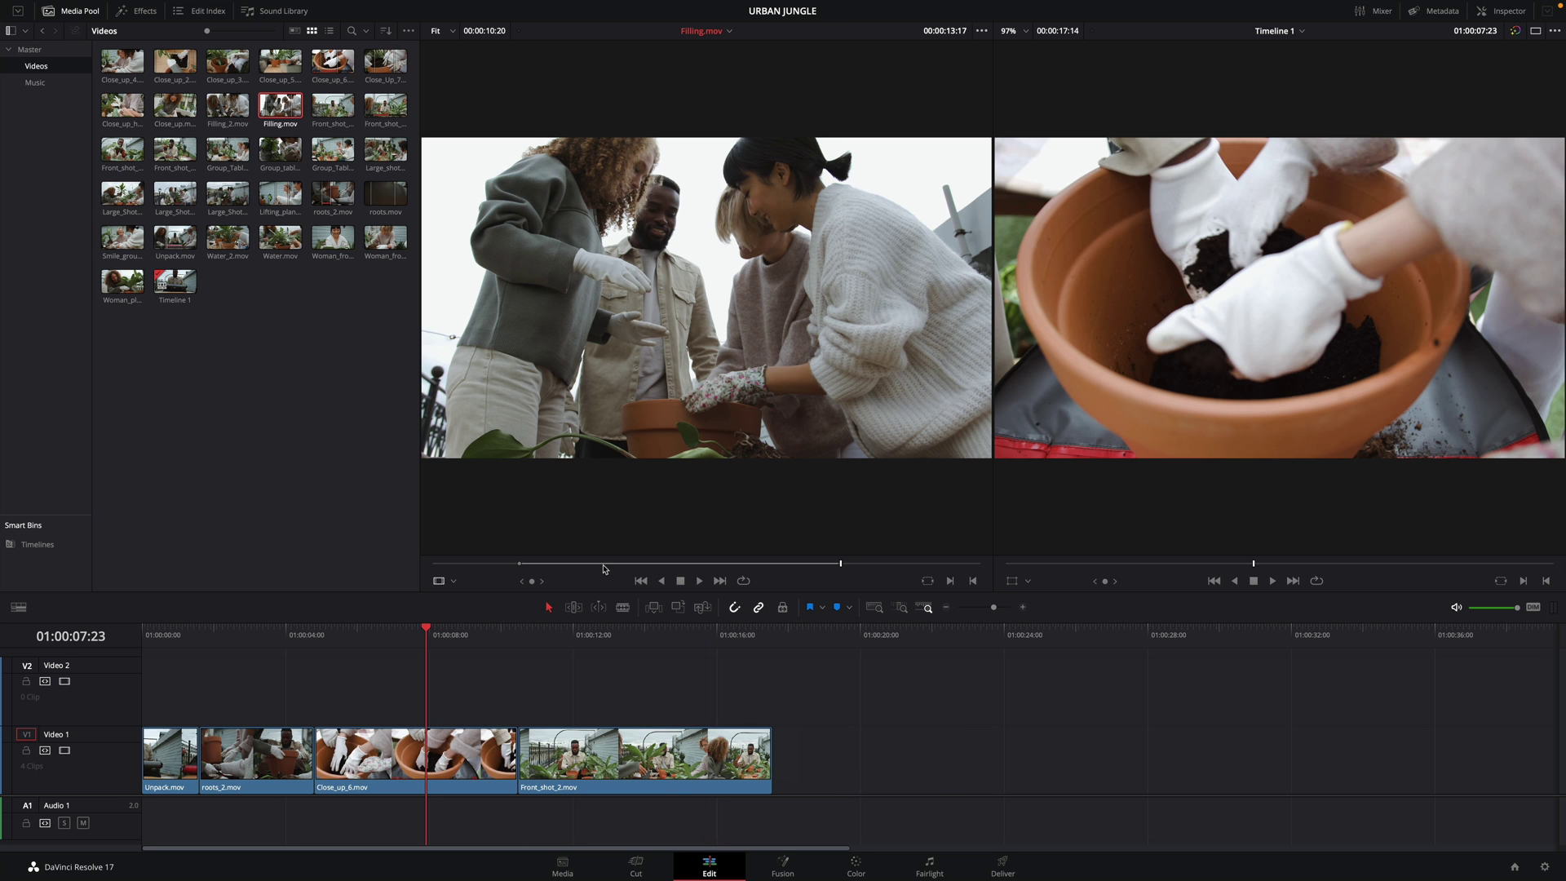
left_click_drag(841, 563, 600, 563)
left_click_drag(841, 567, 580, 574)
left_click_drag(692, 337, 1470, 411)
mouse_move(384, 638)
left_mouse_down()
mouse_move(332, 637)
mouse_move(360, 636)
left_mouse_up()
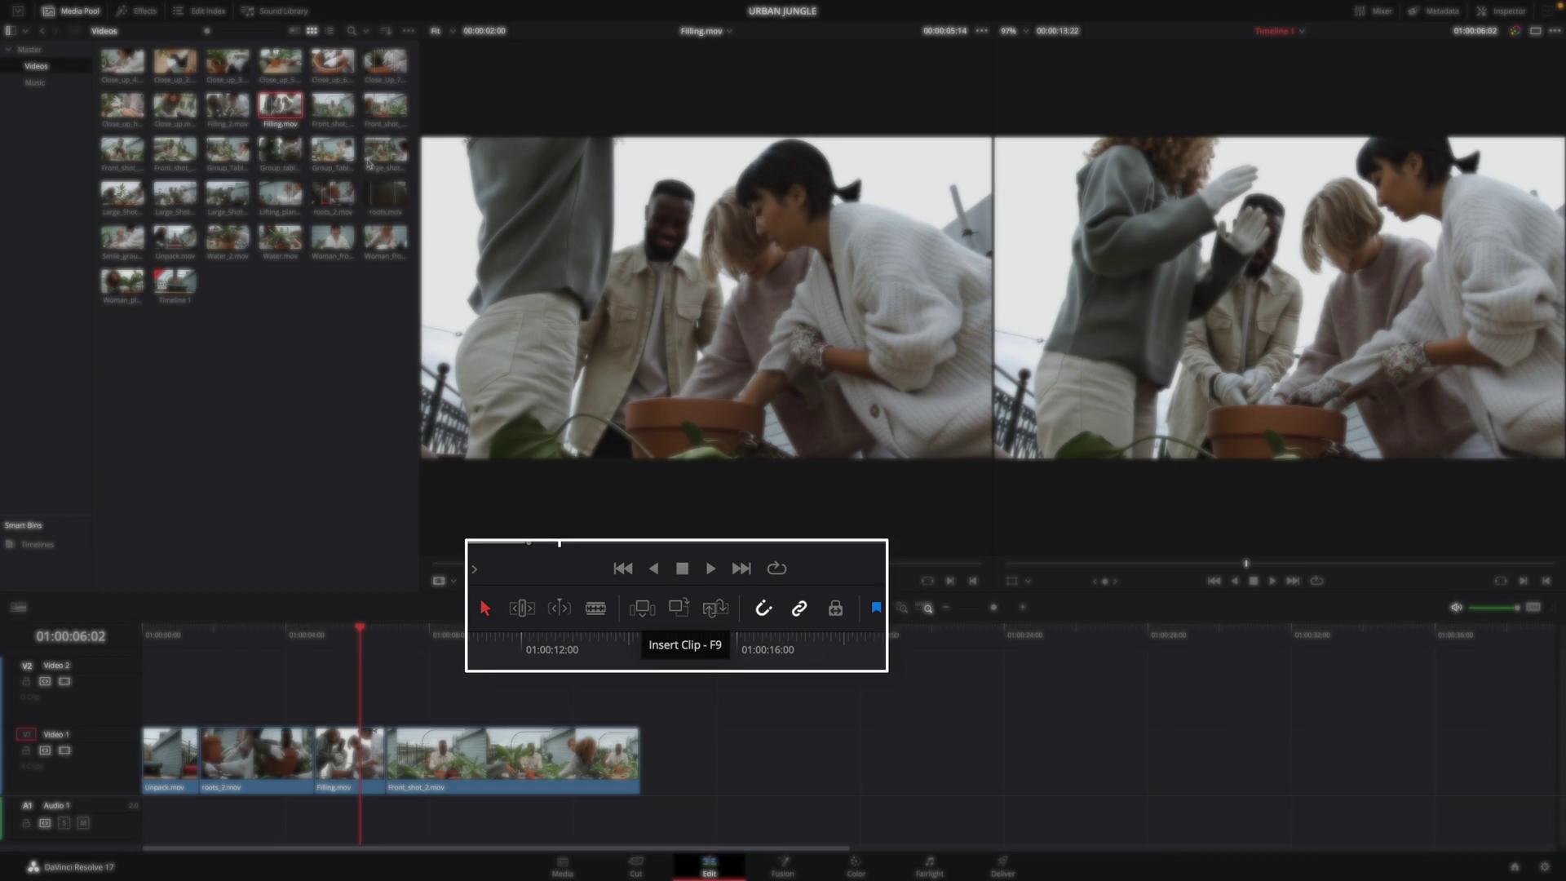
mouse_move(201, 4)
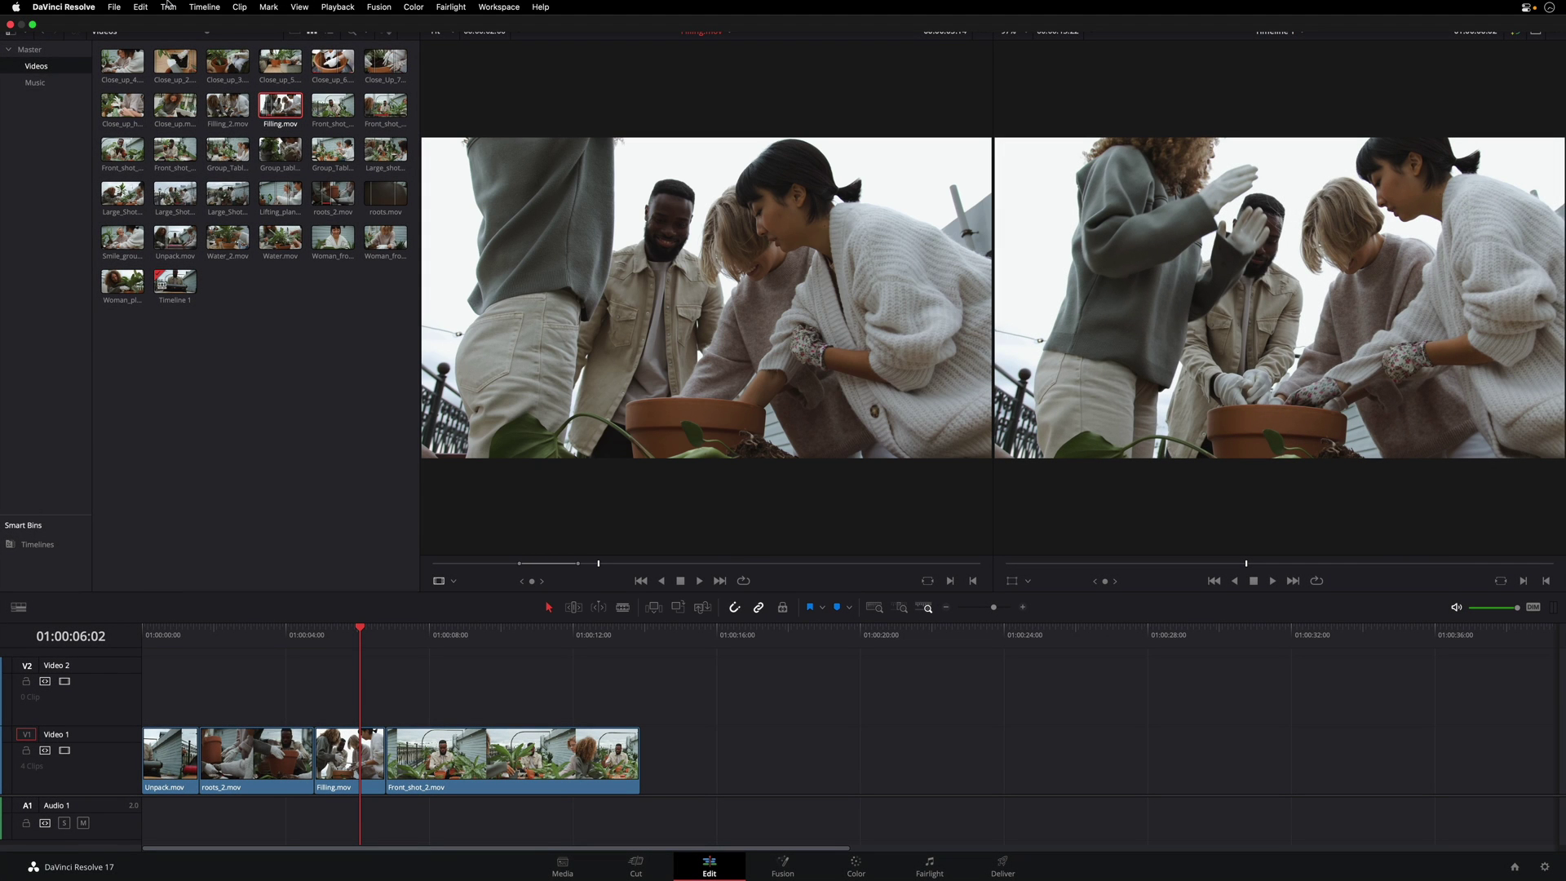
left_click(141, 6)
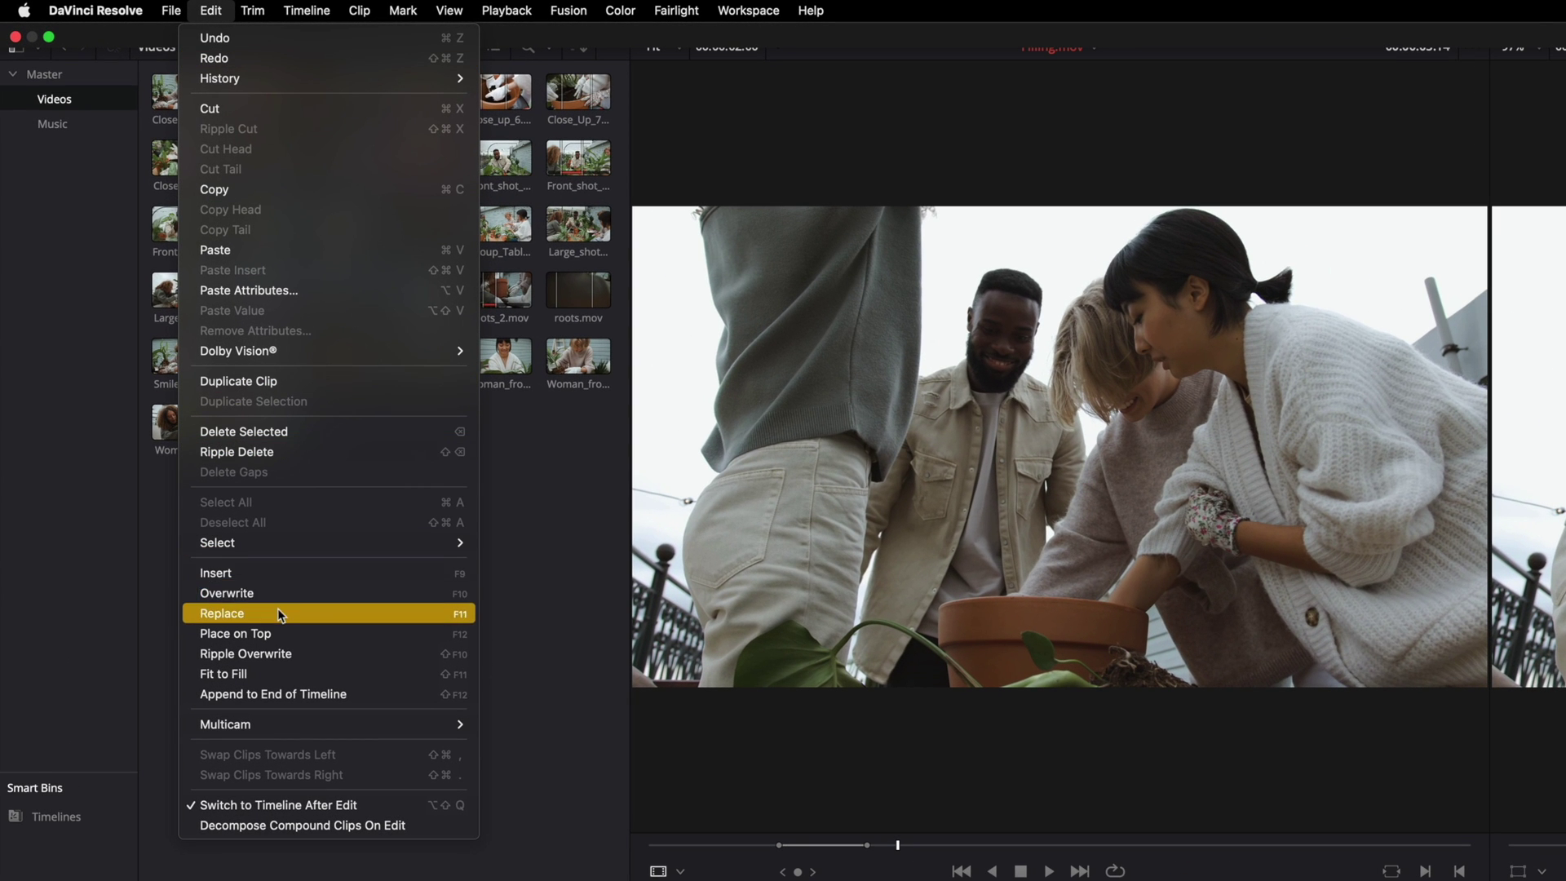
left_click(286, 674)
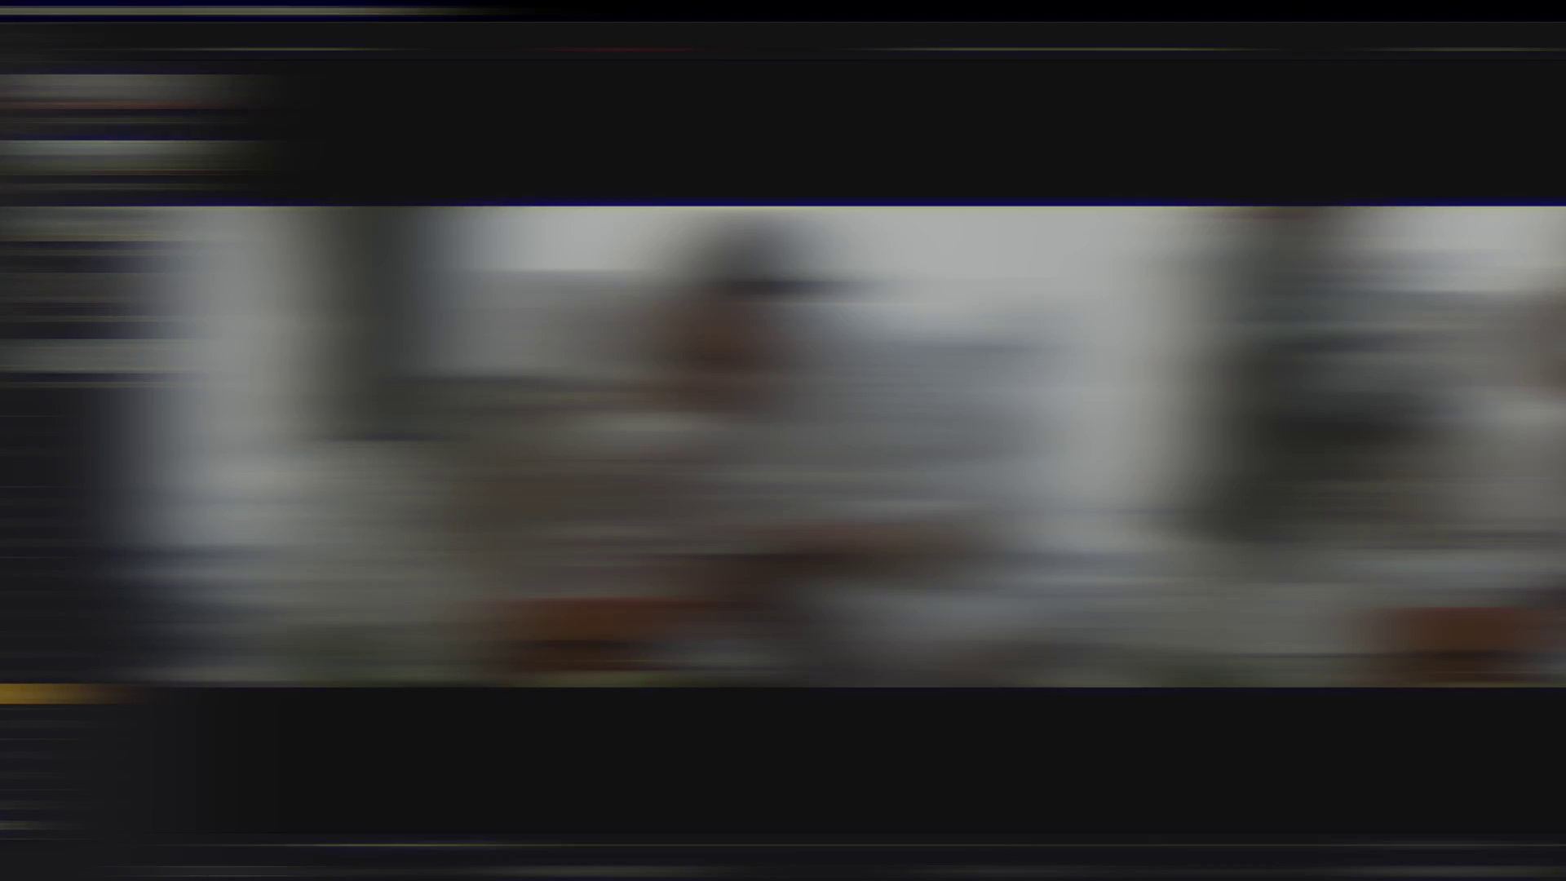